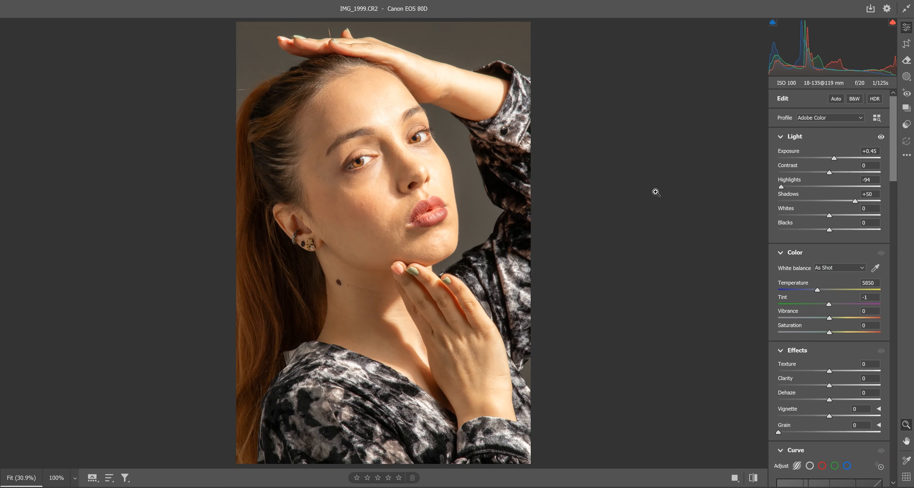
- Lower the Whites to -84 and the Blacks to -23
{"action": "left_click_drag", "start_coordinate": [828, 220], "coordinate": [785, 219]}
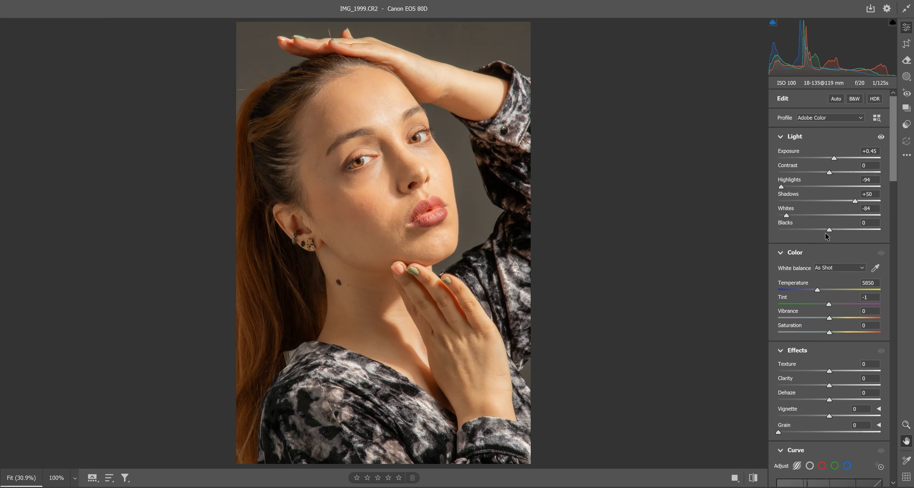
{"action": "left_click_drag", "start_coordinate": [830, 230], "coordinate": [818, 232]}
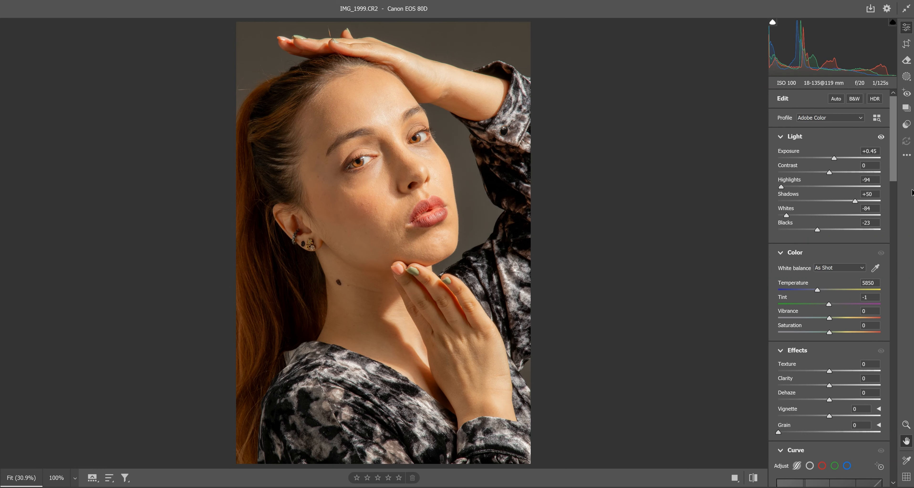
- Sample the white balance from the grey background above the raised forearm
{"action": "left_click_drag", "start_coordinate": [895, 175], "coordinate": [901, 192]}
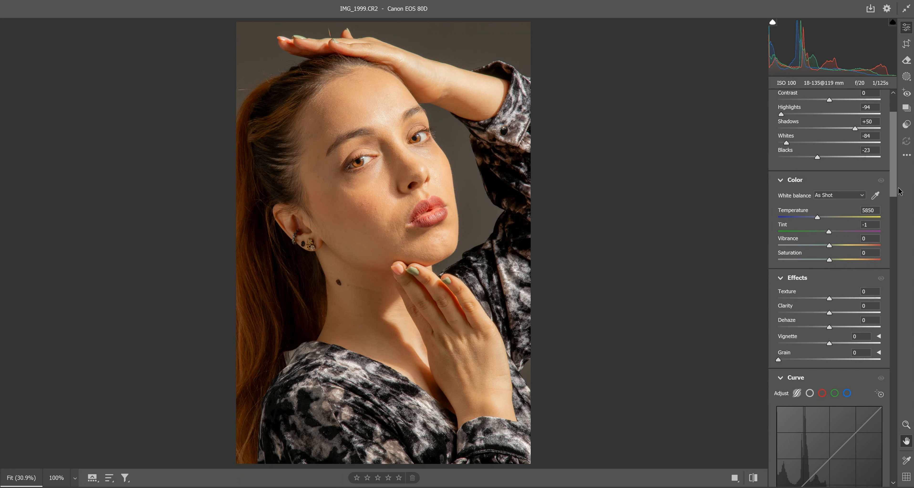
{"action": "scroll", "coordinate": [888, 174], "scroll_direction": "down", "scroll_amount": 2}
{"action": "left_click", "coordinate": [876, 157]}
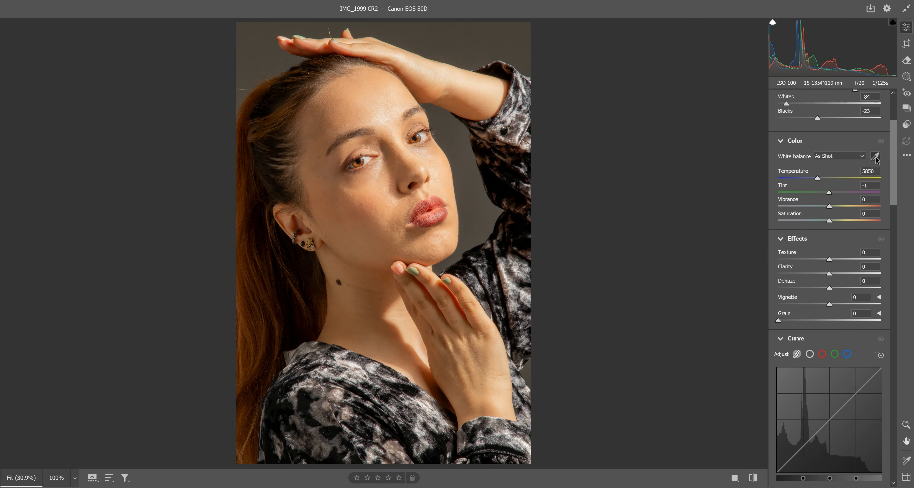
{"action": "left_click", "coordinate": [484, 45]}
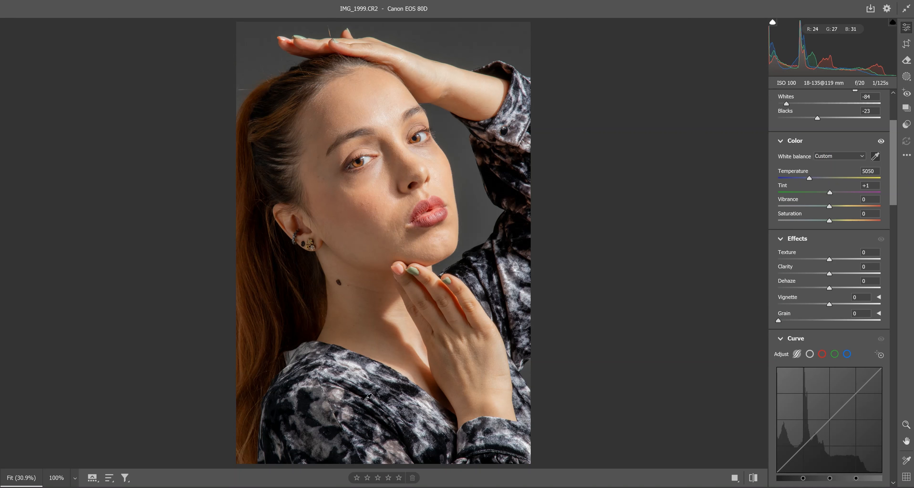
- Try other white balance samples on the velvet sleeve, the cheek, the background and the raised forearm
{"action": "left_click", "coordinate": [499, 438]}
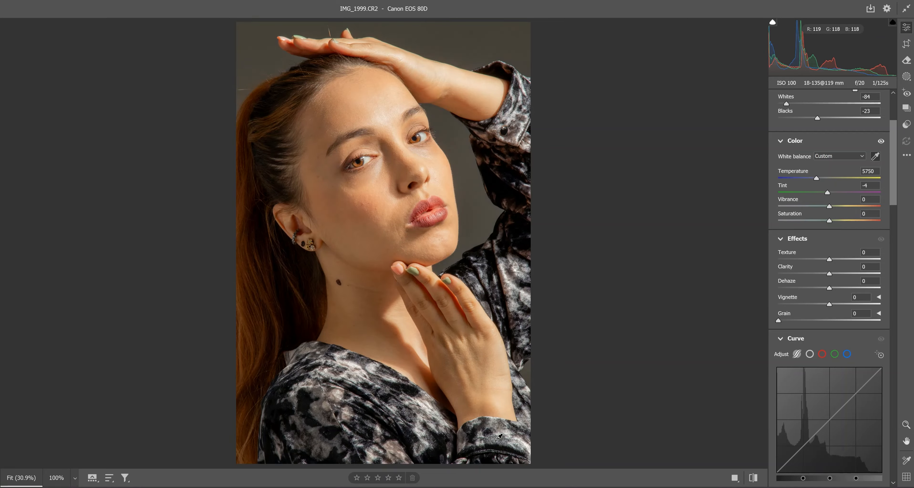
{"action": "left_click", "coordinate": [378, 206]}
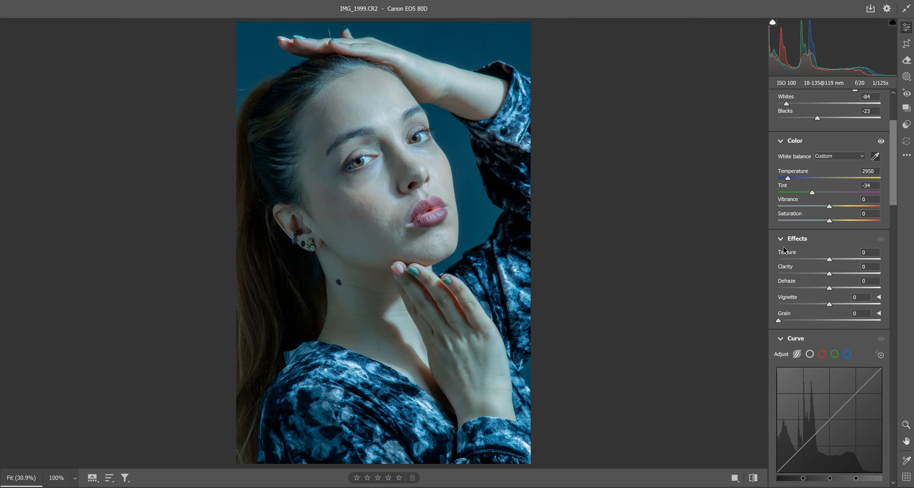
{"action": "left_click", "coordinate": [505, 42]}
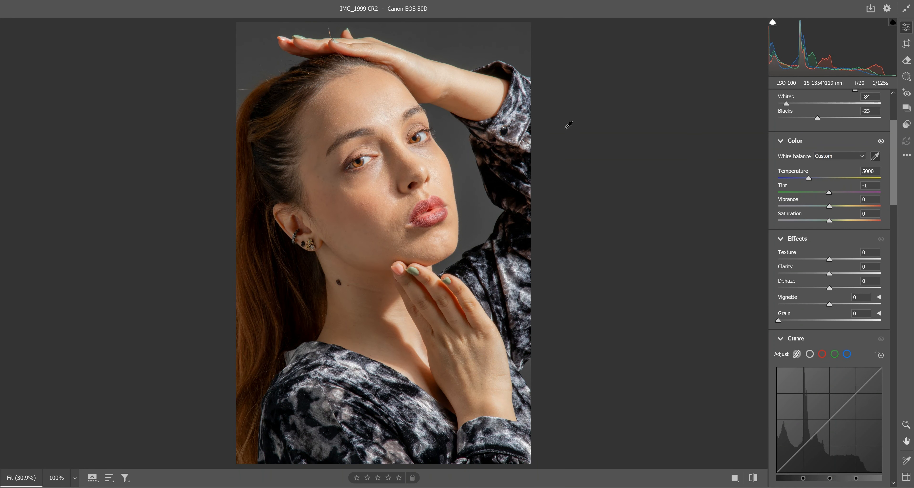
{"action": "left_click", "coordinate": [465, 79]}
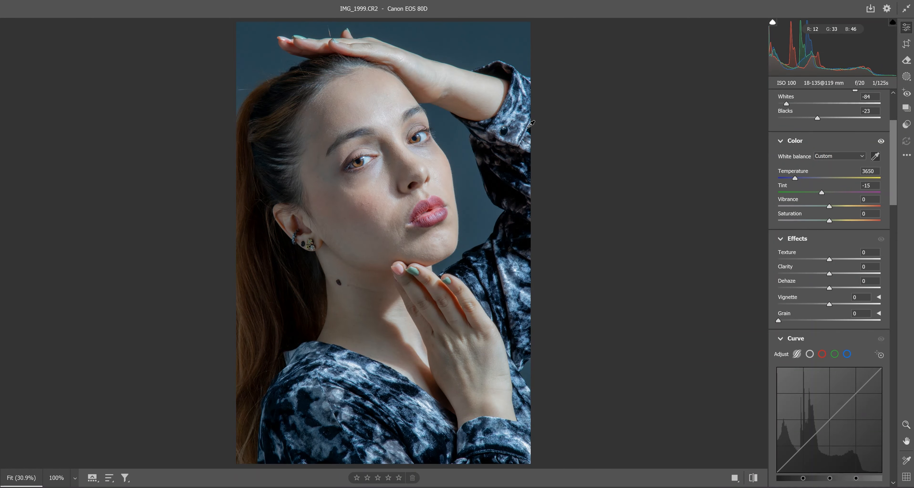
{"action": "left_click", "coordinate": [512, 116]}
- Resample the white balance from the grey background above the raised forearm and set the Tint to -5
{"action": "left_click", "coordinate": [496, 44]}
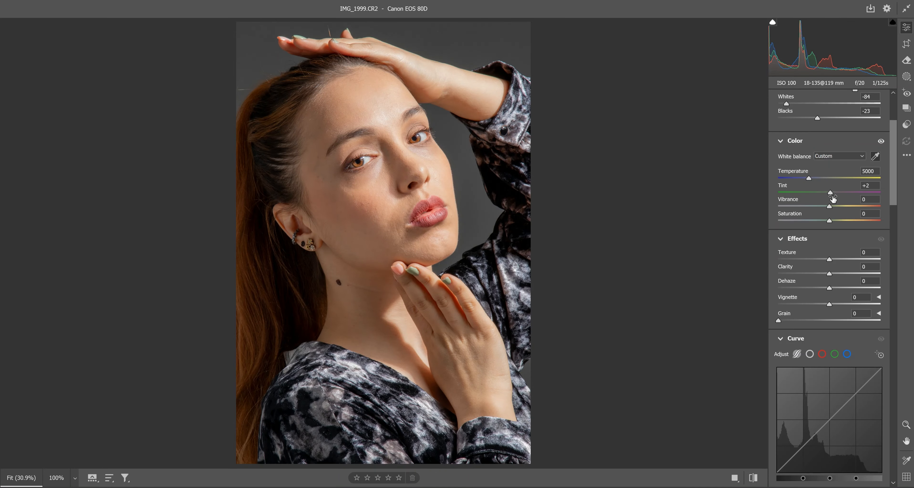
{"action": "left_click_drag", "start_coordinate": [830, 193], "coordinate": [827, 195]}
- Set the Texture to +12 and the Clarity to -11, checking the effect on the facial skin
{"action": "left_click_drag", "start_coordinate": [356, 190], "coordinate": [432, 202]}
{"action": "left_click_drag", "start_coordinate": [423, 152], "coordinate": [400, 254]}
{"action": "left_click_drag", "start_coordinate": [395, 167], "coordinate": [387, 168]}
{"action": "left_click_drag", "start_coordinate": [623, 298], "coordinate": [575, 273]}
{"action": "left_click_drag", "start_coordinate": [499, 342], "coordinate": [453, 316]}
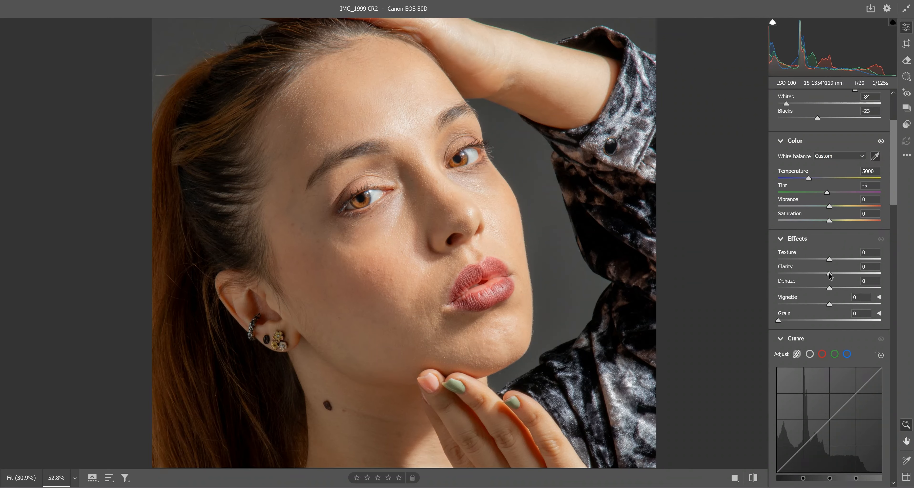
{"action": "mouse_move", "coordinate": [829, 272]}
{"action": "left_mouse_down"}
{"action": "mouse_move", "coordinate": [817, 274]}
{"action": "mouse_move", "coordinate": [824, 278]}
{"action": "left_mouse_up"}
{"action": "left_click_drag", "start_coordinate": [830, 259], "coordinate": [833, 260]}
{"action": "left_click_drag", "start_coordinate": [404, 241], "coordinate": [443, 246]}
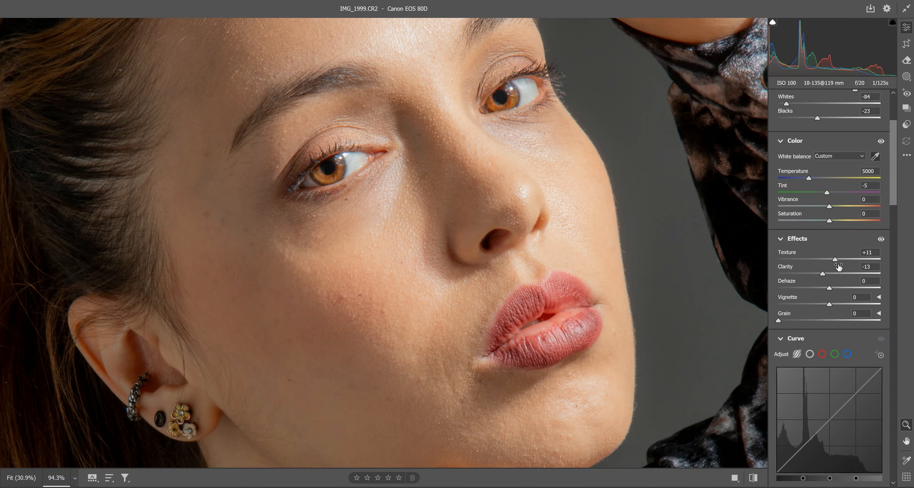
{"action": "double_click", "coordinate": [836, 259]}
{"action": "left_click_drag", "start_coordinate": [829, 259], "coordinate": [832, 260]}
{"action": "left_click_drag", "start_coordinate": [823, 274], "coordinate": [824, 274]}
{"action": "left_click", "coordinate": [578, 244]}
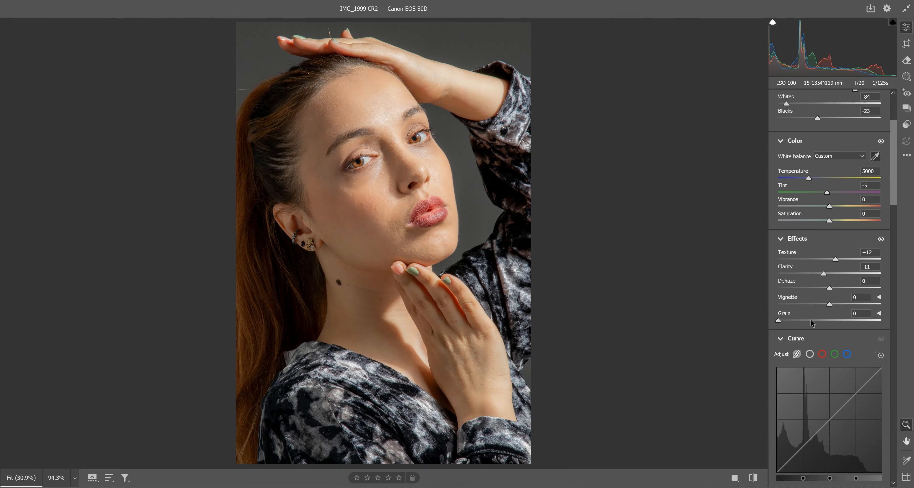
- Darken the photo's edges with a Vignette of -19
{"action": "left_click_drag", "start_coordinate": [830, 304], "coordinate": [822, 306]}
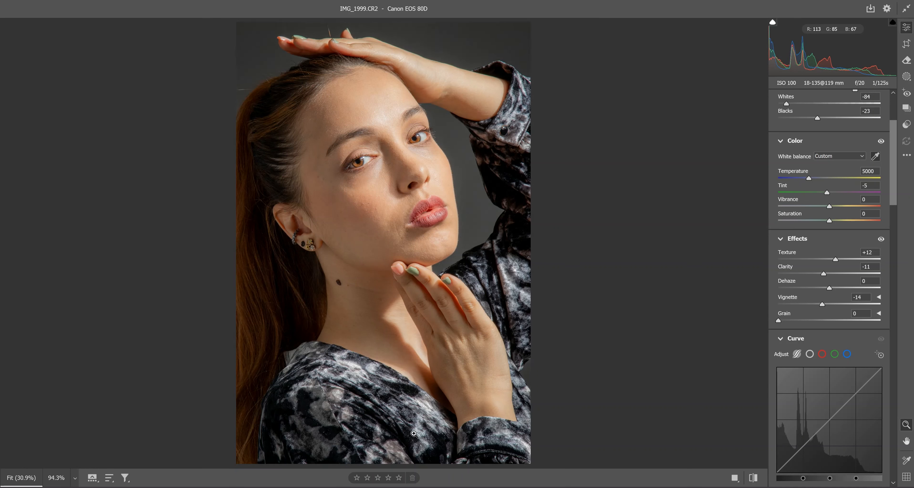
{"action": "left_click_drag", "start_coordinate": [822, 305], "coordinate": [822, 308]}
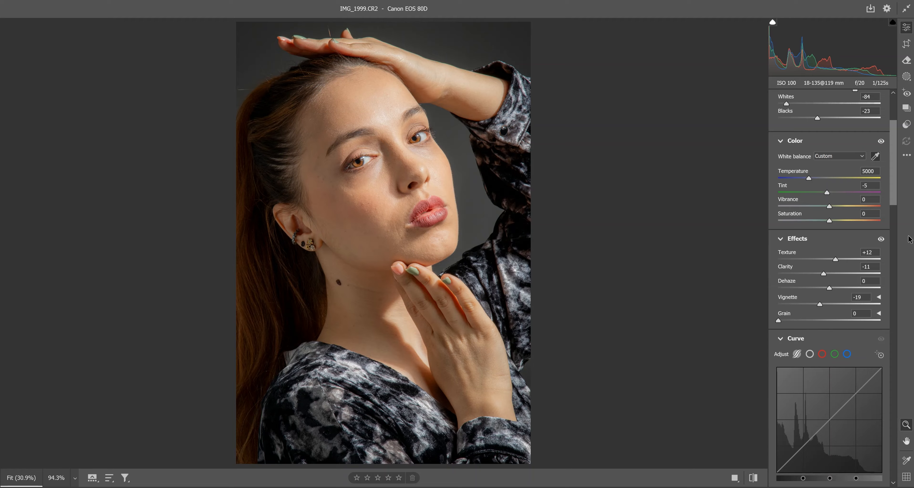
- Lift the midtones on the point curve with a point at input 123, output 134, and compare the photo with and without it
{"action": "left_click_drag", "start_coordinate": [896, 201], "coordinate": [897, 243]}
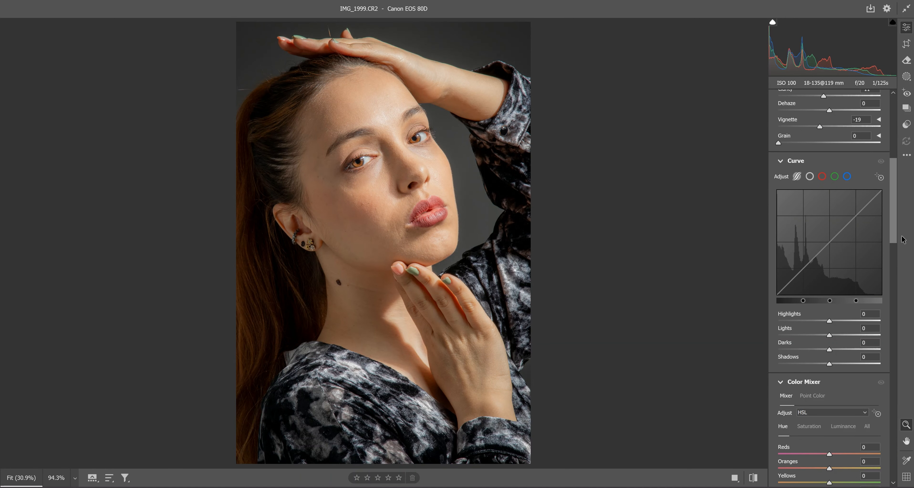
{"action": "left_click", "coordinate": [810, 176]}
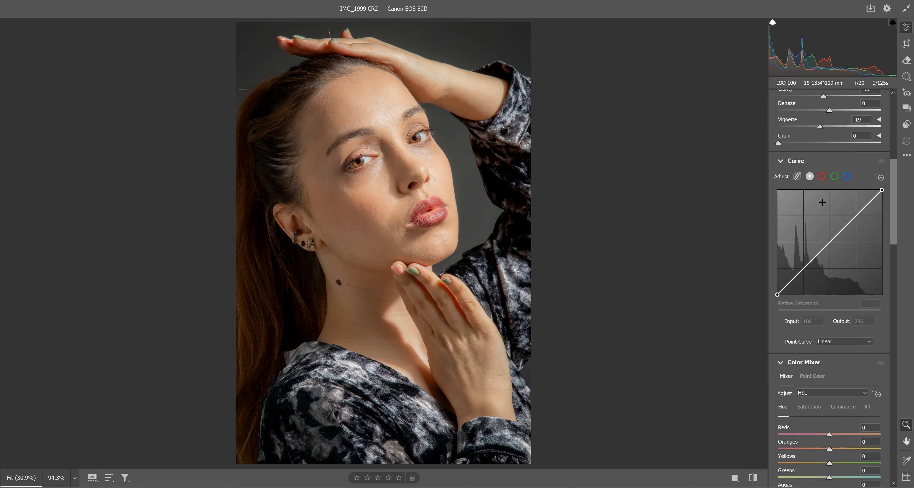
{"action": "left_click_drag", "start_coordinate": [831, 241], "coordinate": [828, 239]}
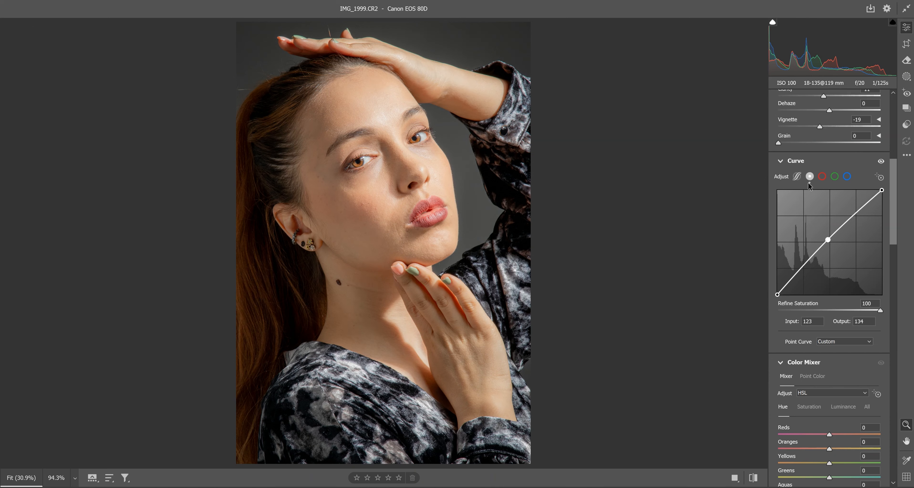
{"action": "left_click", "coordinate": [880, 161]}
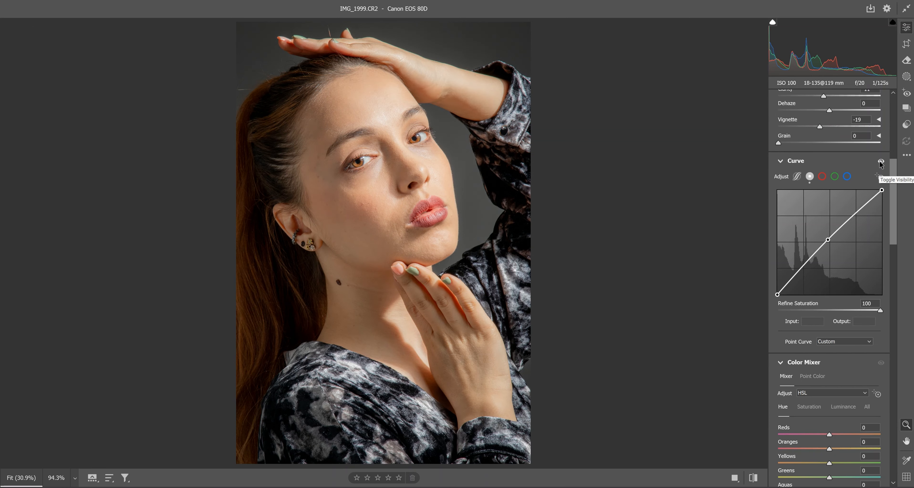
{"action": "left_click", "coordinate": [880, 161]}
{"action": "left_click", "coordinate": [880, 161]}
{"action": "left_click", "coordinate": [880, 160]}
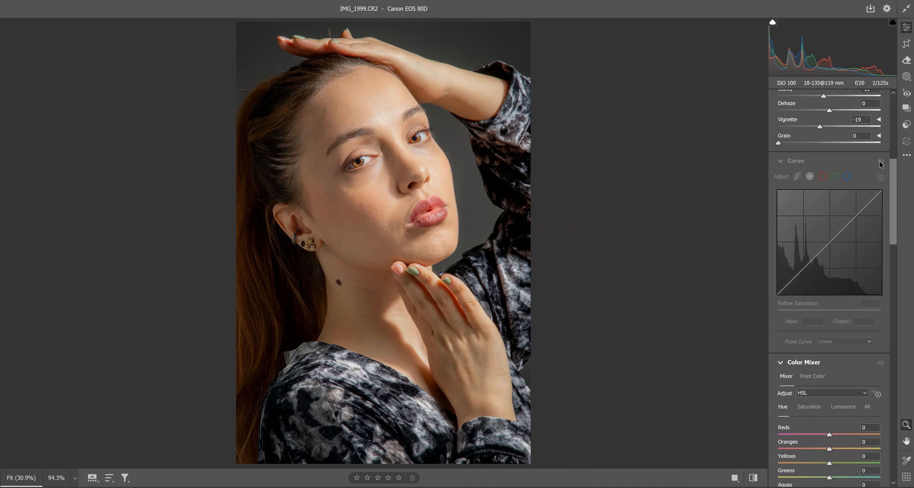
{"action": "left_click", "coordinate": [880, 160]}
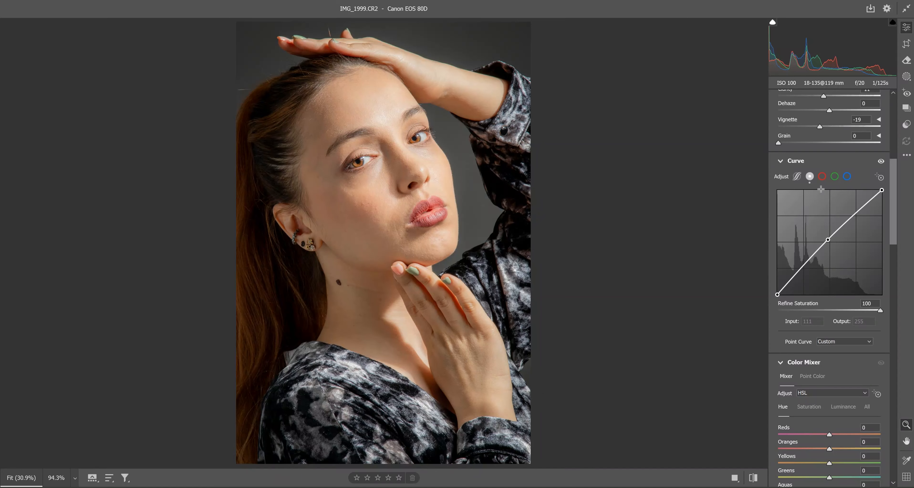
- Set the parametric curve's Highlights to -35, Lights to +14 and Darks to -7
{"action": "left_click", "coordinate": [798, 176]}
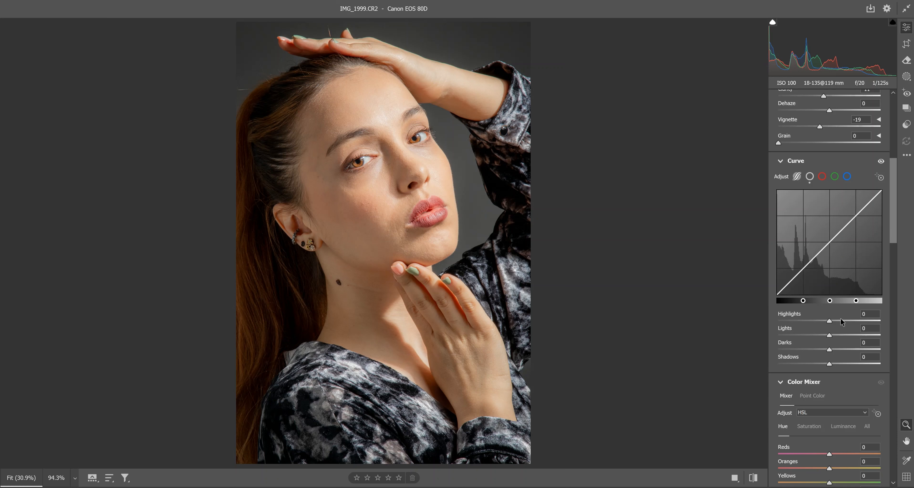
{"action": "left_click_drag", "start_coordinate": [830, 322], "coordinate": [812, 321]}
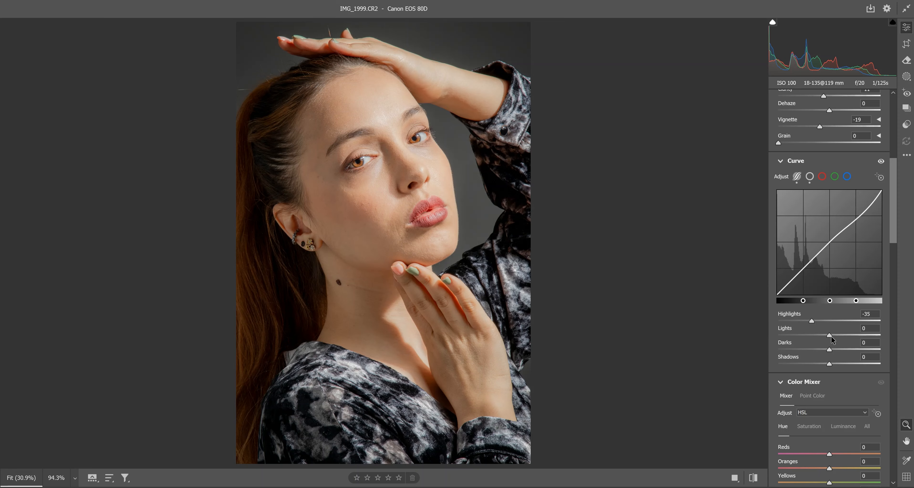
{"action": "left_click_drag", "start_coordinate": [830, 335], "coordinate": [837, 334]}
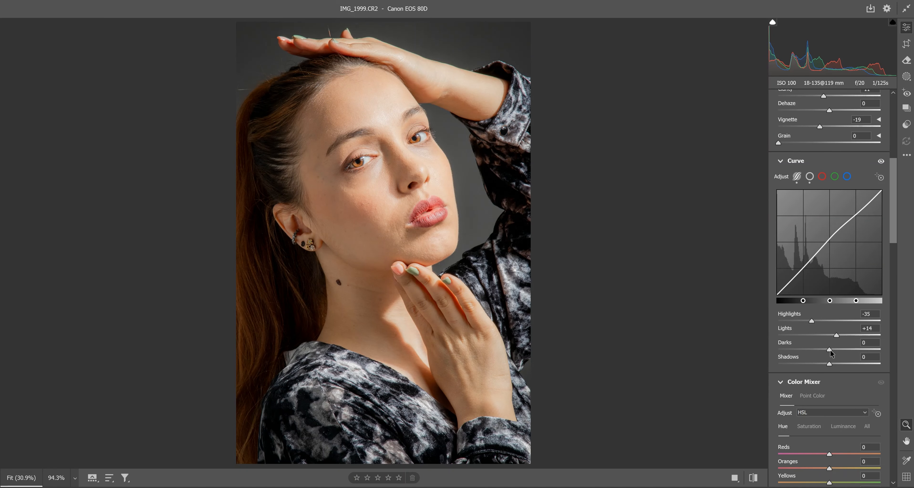
{"action": "left_click_drag", "start_coordinate": [831, 350], "coordinate": [827, 349]}
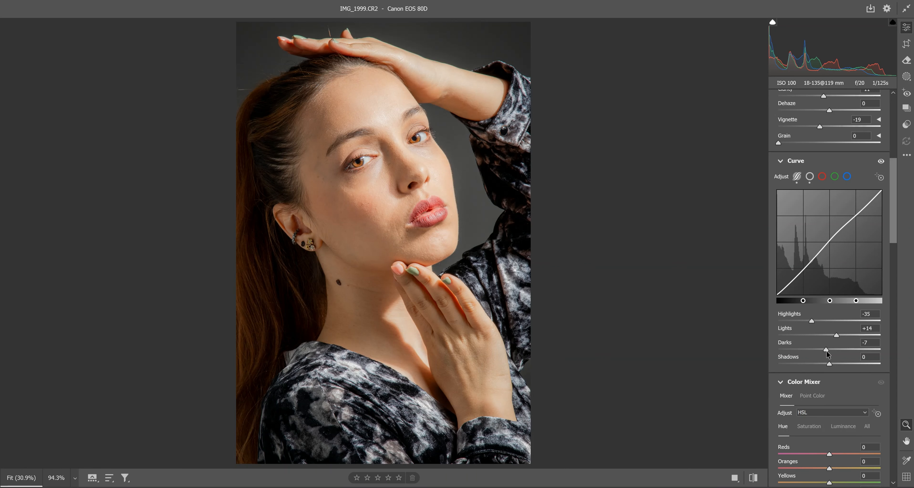
- Anchor the red channel curve with two points at and above its middle, and raise a highlight point to input 192, output 216
{"action": "left_click", "coordinate": [823, 176]}
{"action": "left_click_drag", "start_coordinate": [444, 178], "coordinate": [505, 199]}
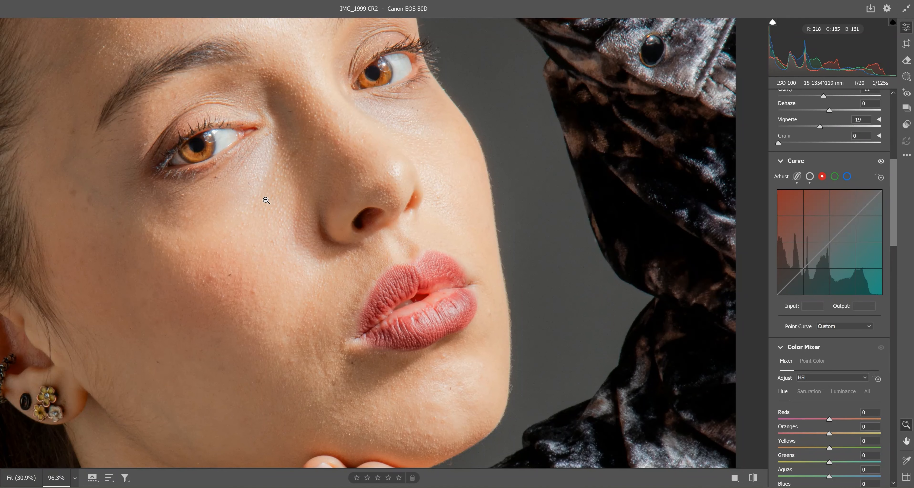
{"action": "left_click", "coordinate": [831, 242]}
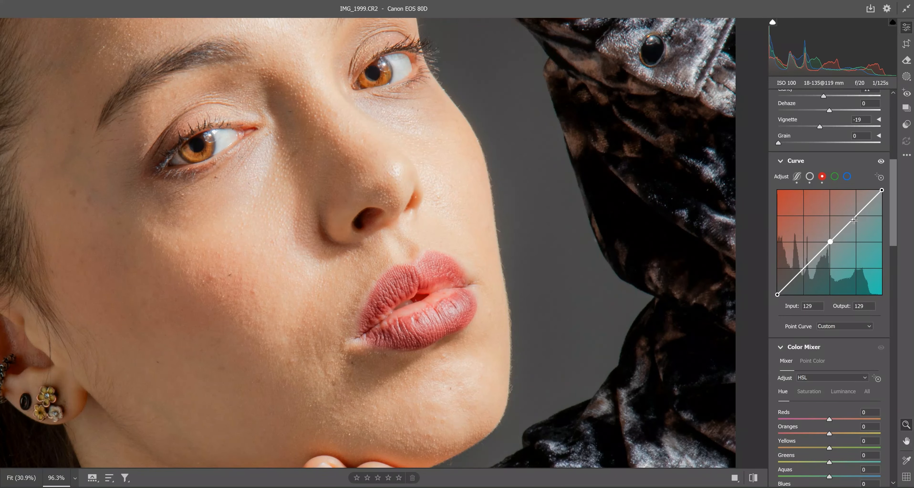
{"action": "left_click", "coordinate": [847, 226]}
{"action": "left_click_drag", "start_coordinate": [864, 209], "coordinate": [858, 207]}
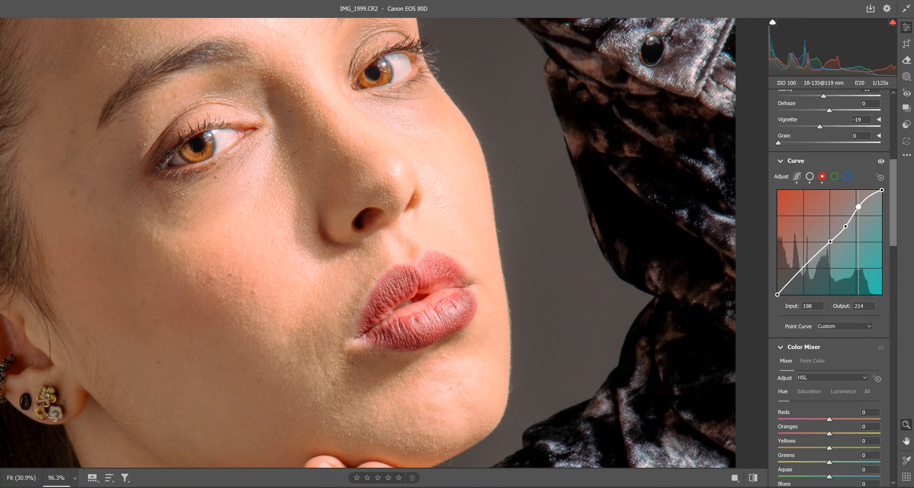
{"action": "left_click_drag", "start_coordinate": [858, 206], "coordinate": [856, 205]}
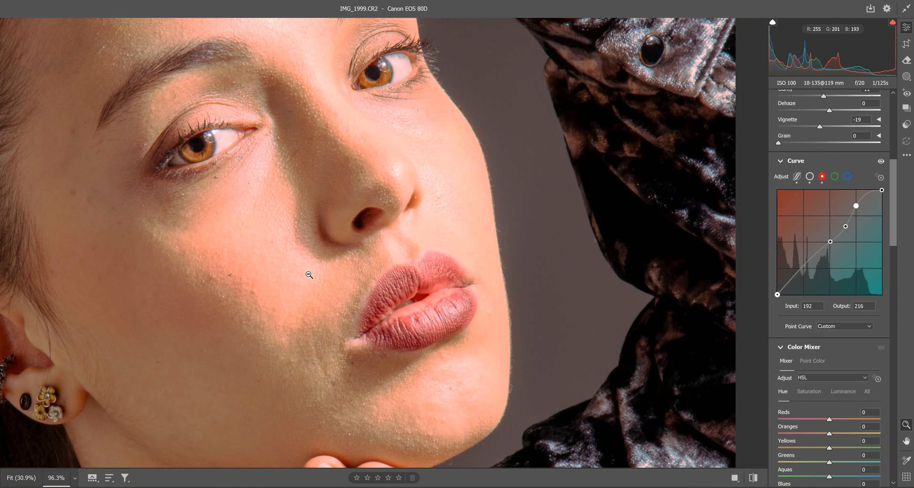
{"action": "key", "text": "z"}
{"action": "key", "text": "h"}
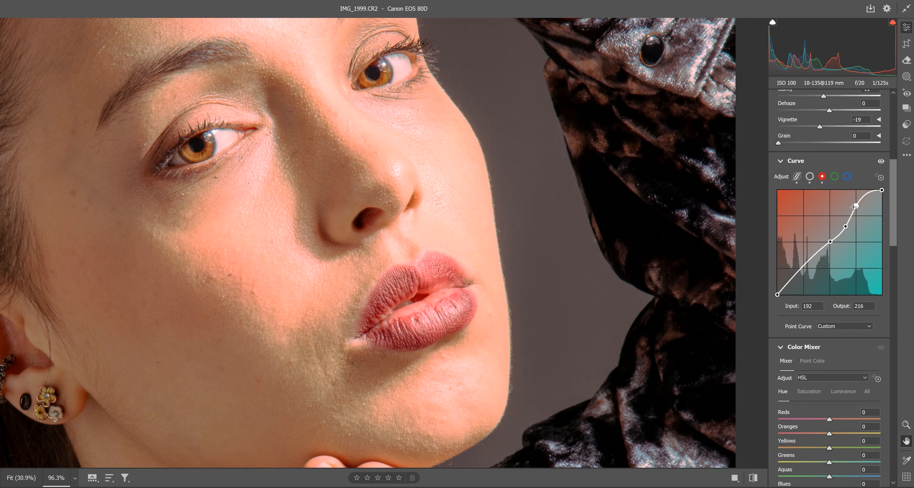
- Move the red curve's highlight point to input 228, output 194, and inspect the skin highlights on the face and arm
{"action": "left_click_drag", "start_coordinate": [856, 206], "coordinate": [872, 215]}
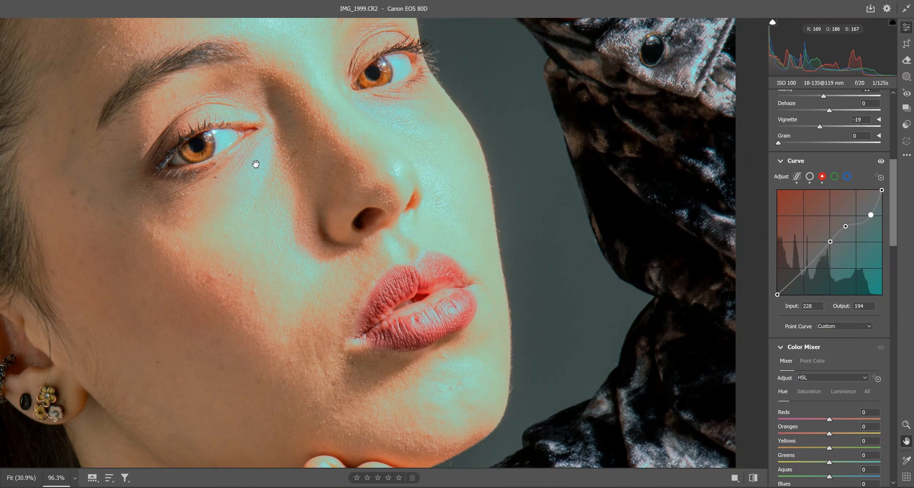
{"action": "left_click_drag", "start_coordinate": [327, 216], "coordinate": [363, 422]}
{"action": "left_click_drag", "start_coordinate": [301, 189], "coordinate": [315, 231]}
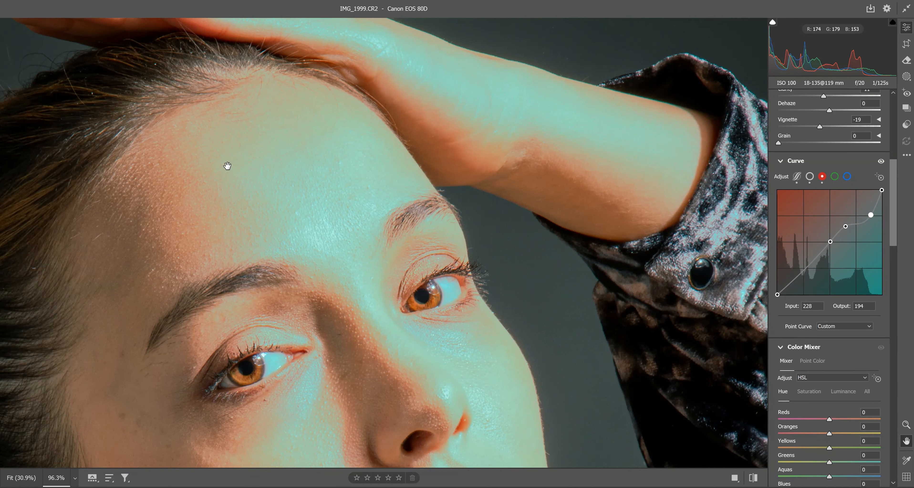
{"action": "left_click_drag", "start_coordinate": [421, 226], "coordinate": [334, 272]}
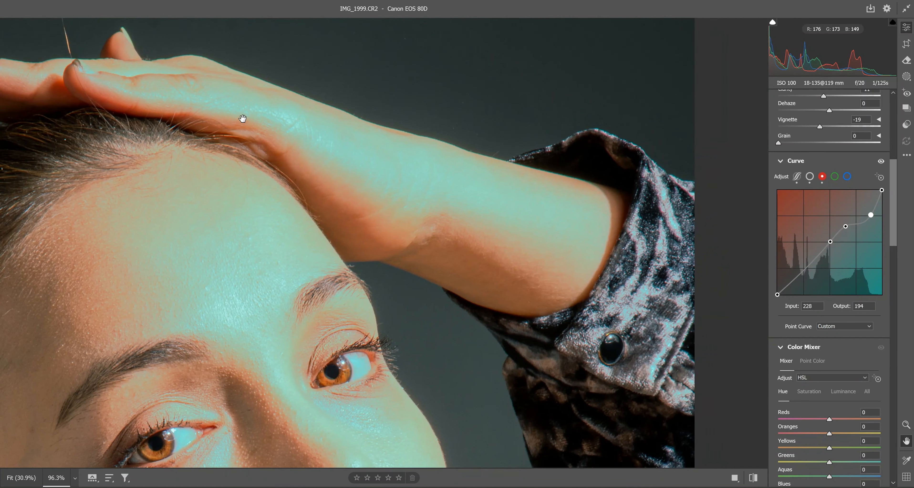
{"action": "left_click_drag", "start_coordinate": [201, 372], "coordinate": [245, 186]}
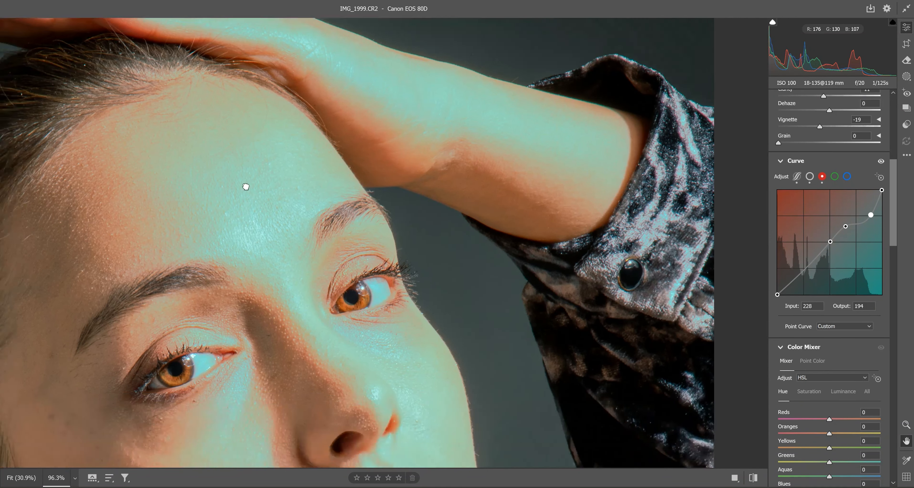
{"action": "left_click_drag", "start_coordinate": [320, 327], "coordinate": [351, 272]}
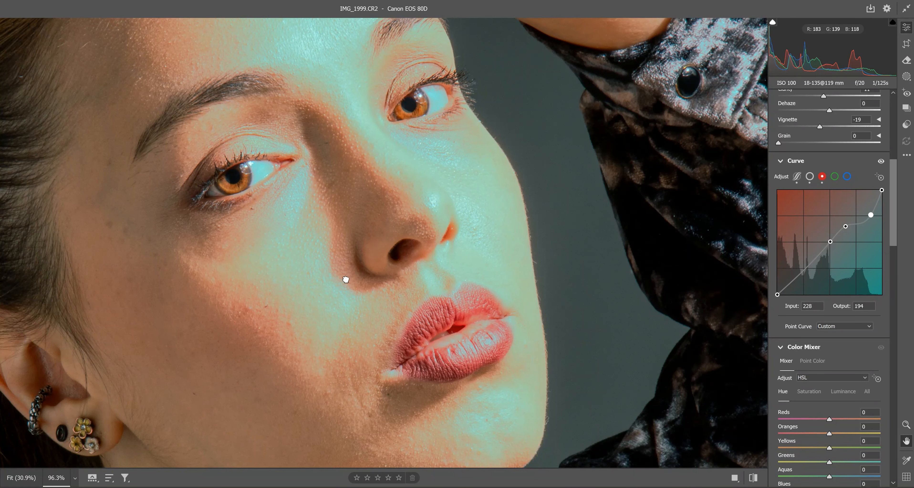
- Remove all three added points from the red channel curve and switch to the green channel curve
{"action": "left_click_drag", "start_coordinate": [358, 336], "coordinate": [355, 328]}
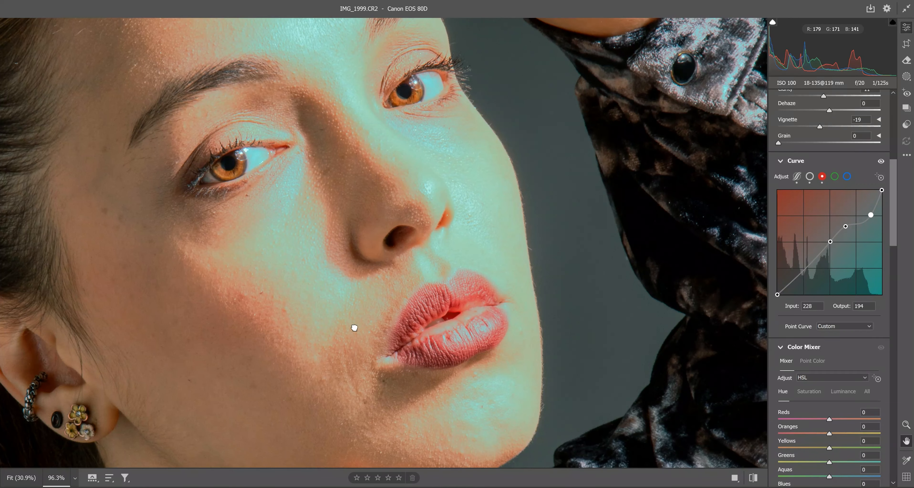
{"action": "left_click_drag", "start_coordinate": [871, 215], "coordinate": [848, 225]}
{"action": "double_click", "coordinate": [847, 225]}
{"action": "double_click", "coordinate": [832, 242]}
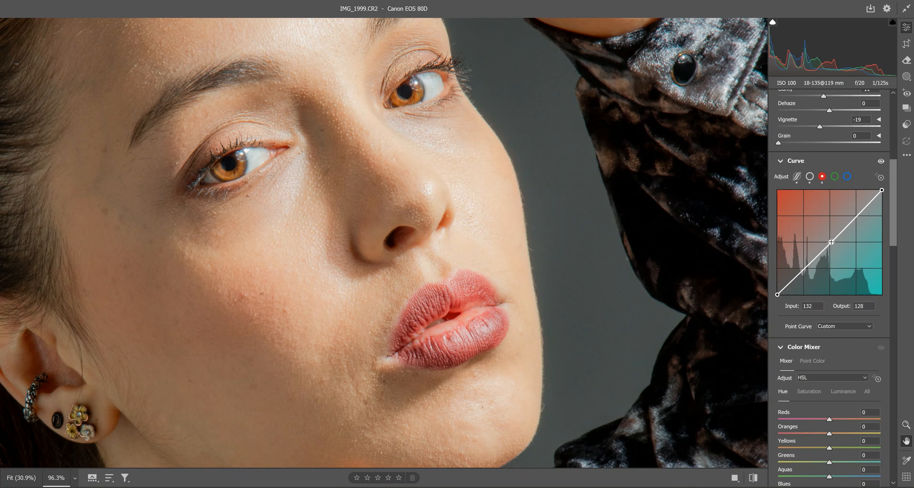
{"action": "left_click", "coordinate": [834, 176]}
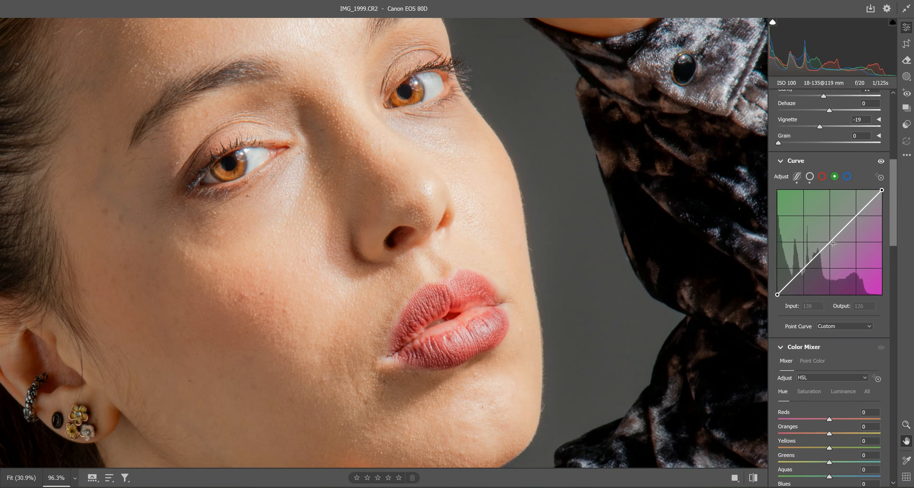
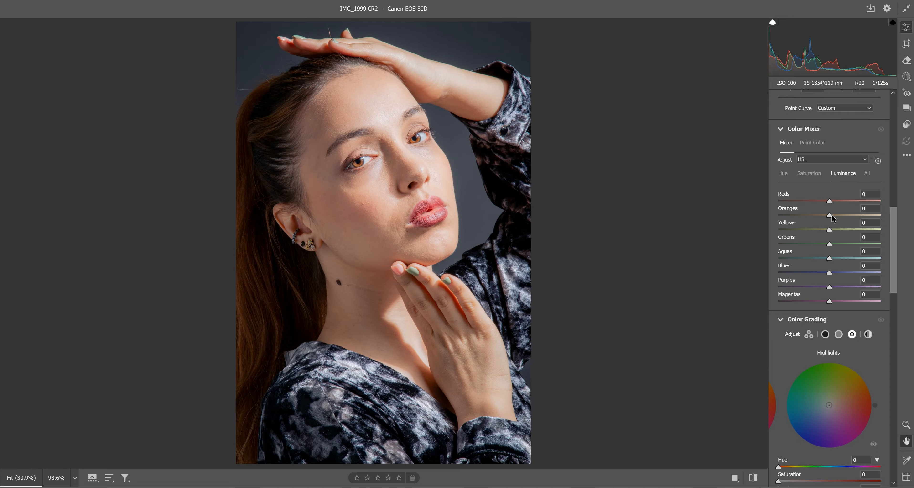
- Set the Color Mixer's Oranges luminance to +21 and its Reds hue to -6
{"action": "left_click_drag", "start_coordinate": [830, 215], "coordinate": [841, 215]}
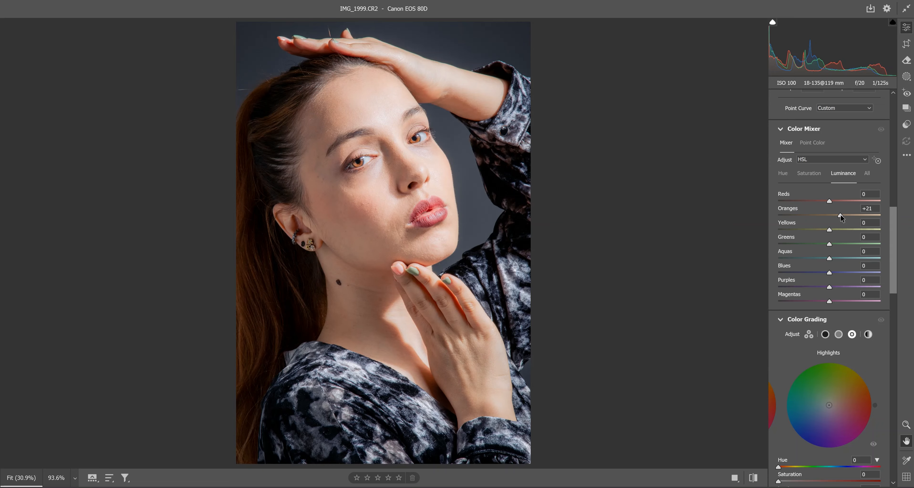
{"action": "left_click_drag", "start_coordinate": [833, 229], "coordinate": [835, 232]}
{"action": "left_click", "coordinate": [811, 175]}
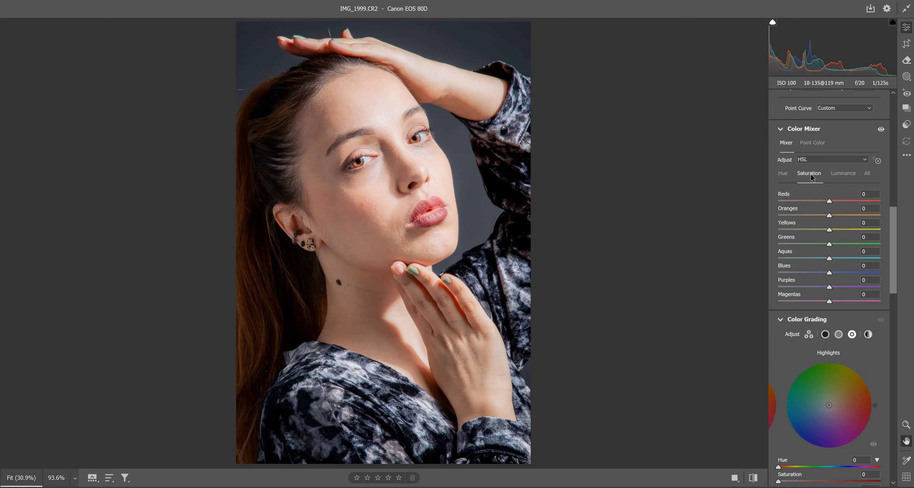
{"action": "left_click", "coordinate": [785, 176]}
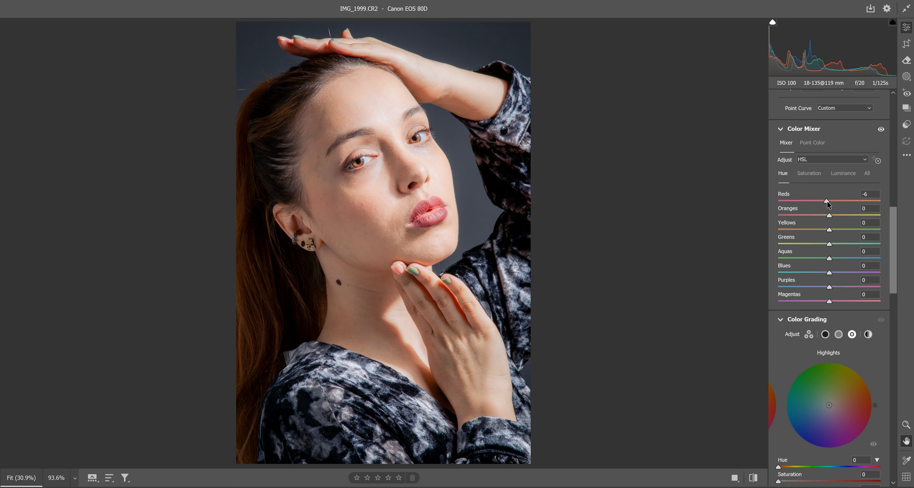
{"action": "left_click_drag", "start_coordinate": [830, 215], "coordinate": [830, 217]}
- Tint the shadows warm orange in Color Grading, at about hue 33 and saturation 10
{"action": "left_click_drag", "start_coordinate": [894, 217], "coordinate": [891, 253]}
{"action": "left_click", "coordinate": [825, 174]}
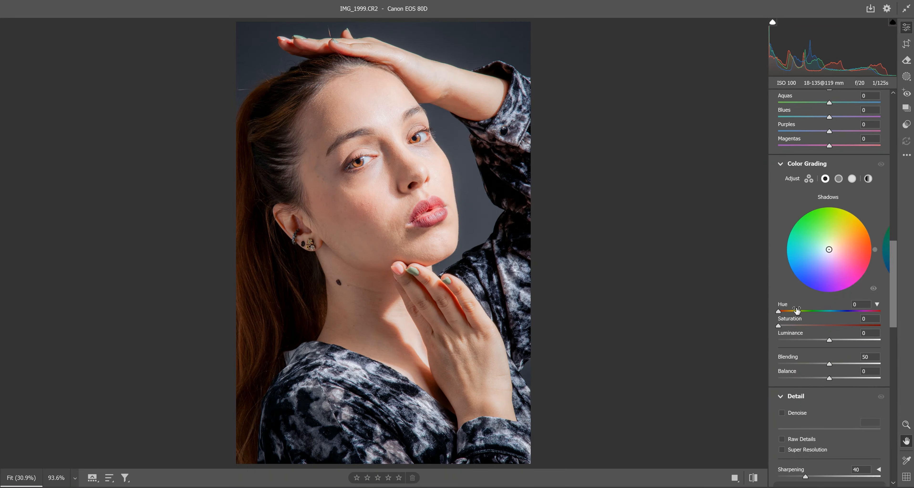
{"action": "left_click_drag", "start_coordinate": [831, 251], "coordinate": [833, 247]}
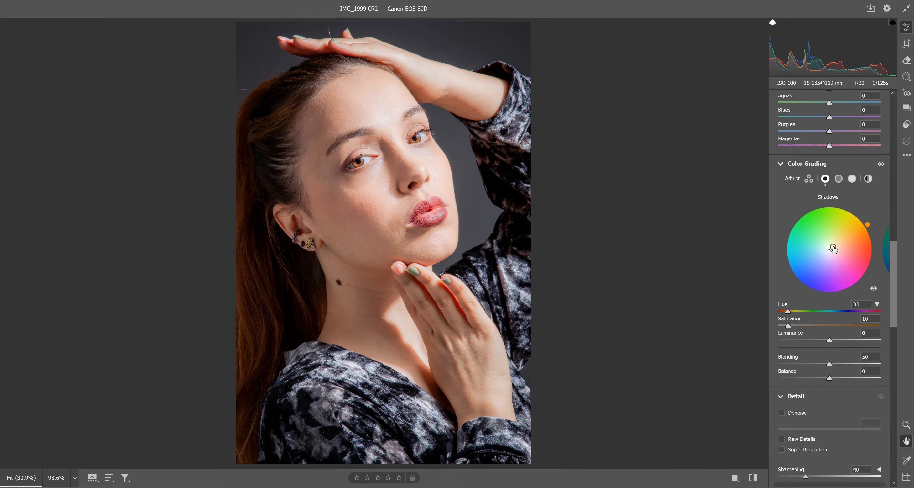
{"action": "left_click_drag", "start_coordinate": [833, 246], "coordinate": [834, 245]}
- Grade the midtones blue at hue 203, saturation 29, and the highlights teal at hue 159, saturation 13
{"action": "left_click", "coordinate": [839, 179]}
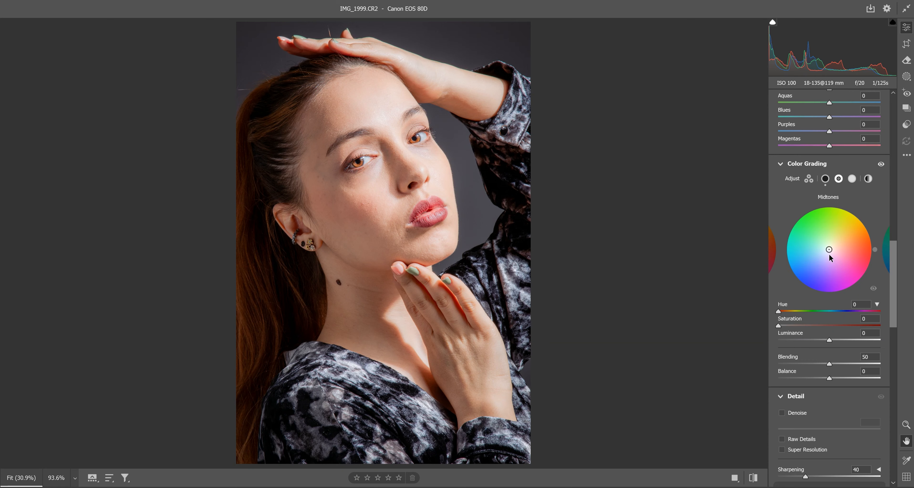
{"action": "left_click_drag", "start_coordinate": [830, 254], "coordinate": [817, 254]}
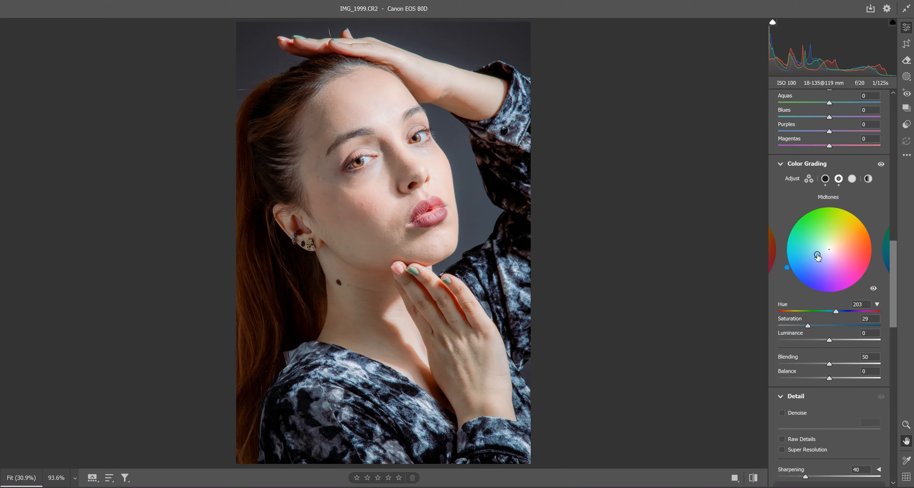
{"action": "left_click", "coordinate": [852, 179]}
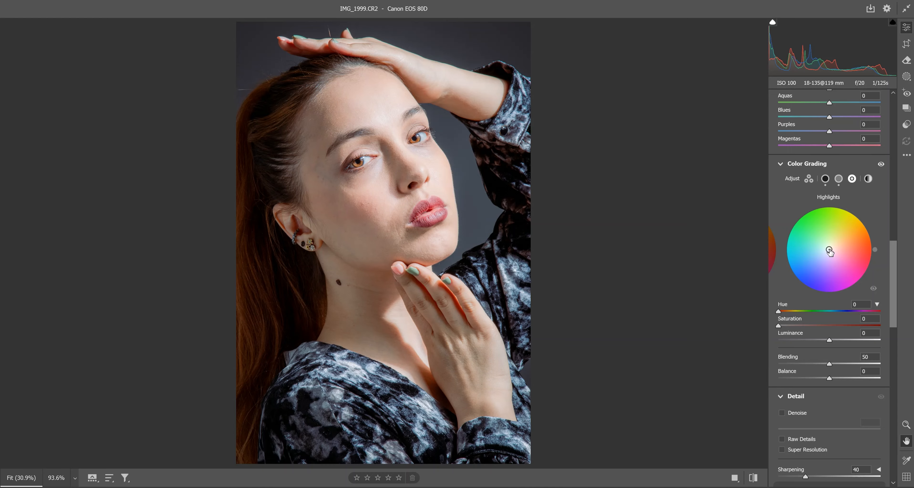
{"action": "left_click_drag", "start_coordinate": [830, 251], "coordinate": [824, 247]}
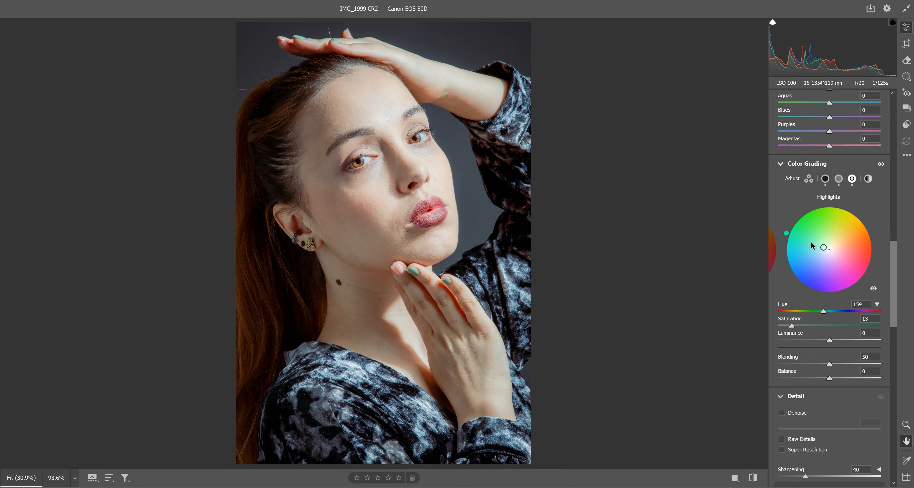
- Set the manual noise reduction to Luminance 29 and Color 100
{"action": "left_click_drag", "start_coordinate": [894, 294], "coordinate": [869, 337]}
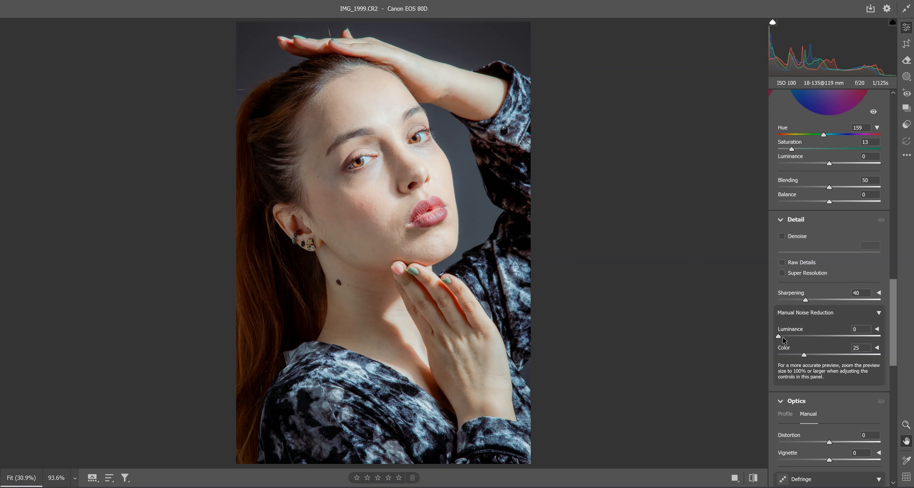
{"action": "left_click", "coordinate": [808, 336]}
{"action": "left_click", "coordinate": [882, 354]}
{"action": "scroll", "coordinate": [866, 396], "scroll_direction": "down", "scroll_amount": 2}
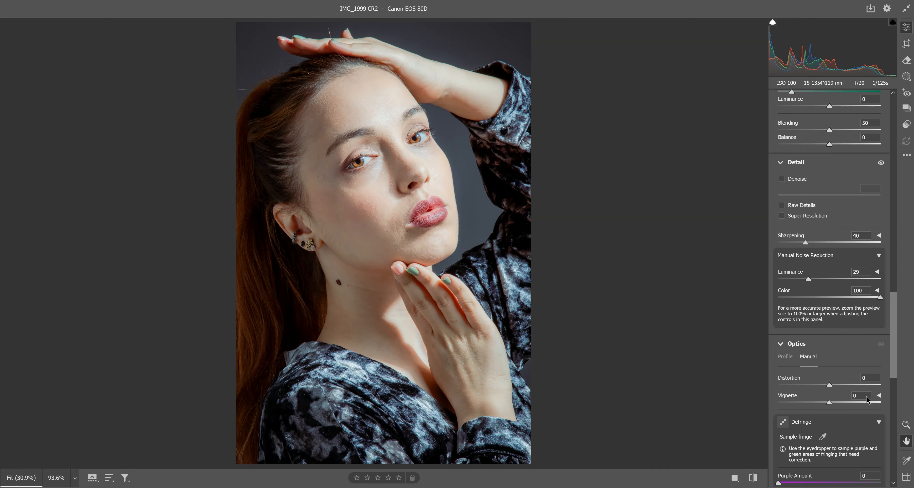
{"action": "mouse_move", "coordinate": [893, 389]}
{"action": "left_mouse_down"}
{"action": "mouse_move", "coordinate": [886, 465]}
{"action": "mouse_move", "coordinate": [893, 400]}
{"action": "mouse_move", "coordinate": [878, 387]}
{"action": "left_mouse_up"}
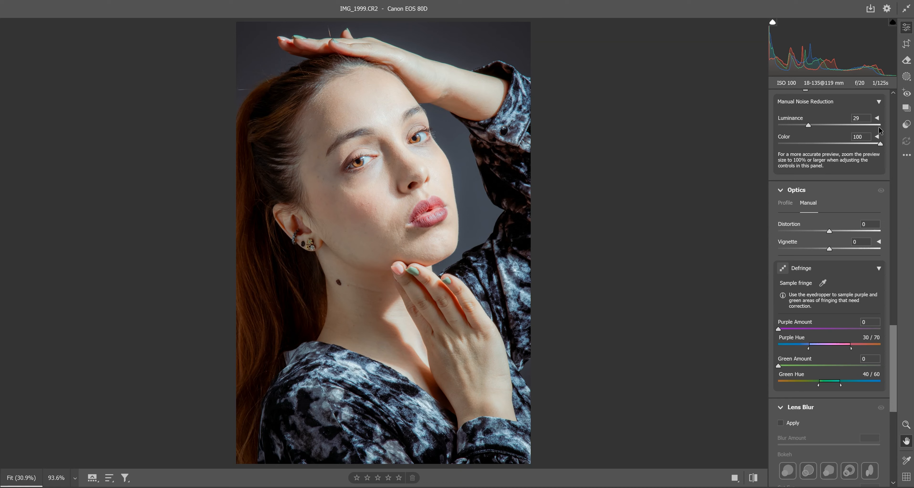
- Start a new brush mask and reduce the brush size to 4
{"action": "left_click", "coordinate": [906, 77]}
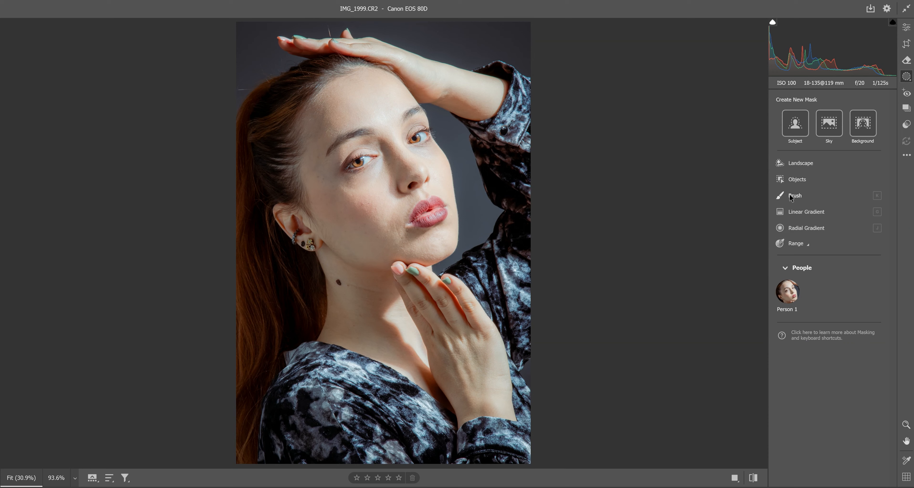
{"action": "left_click", "coordinate": [802, 196]}
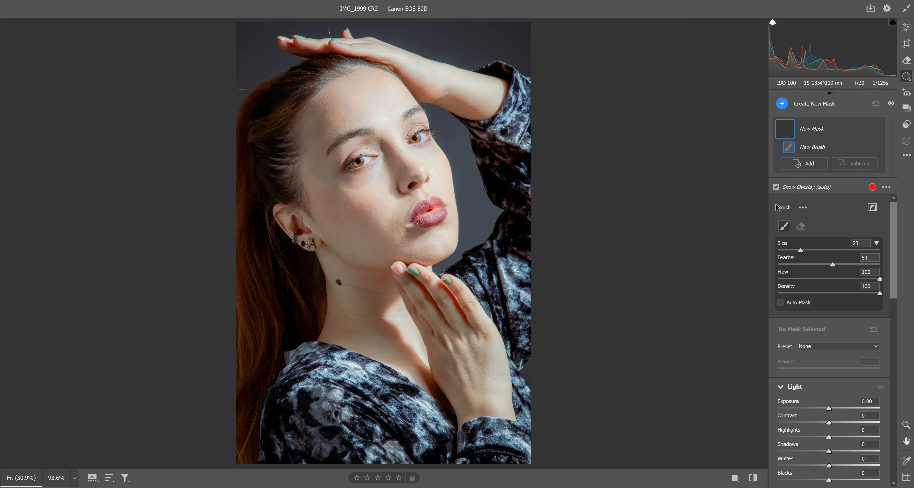
{"action": "key", "text": "["}
{"action": "key", "text": "["}
{"action": "key", "text": "["}
{"action": "key", "text": "["}
{"action": "key", "text": "["}
{"action": "key", "text": "["}
{"action": "key", "text": "["}
{"action": "key", "text": "["}
{"action": "key", "text": "["}
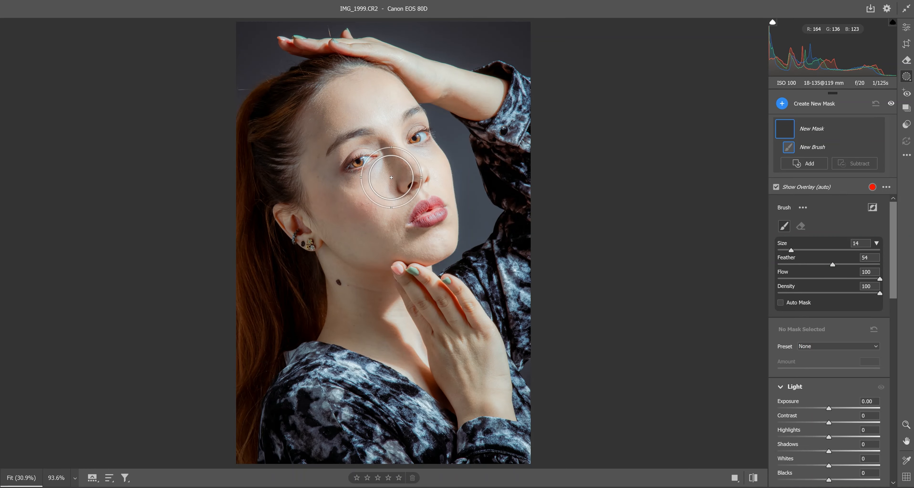
{"action": "key", "text": "bracketleft"}
{"action": "key", "text": "bracketleft"}
{"action": "key", "text": "bracketleft"}
{"action": "key", "text": "bracketleft"}
{"action": "key", "text": "bracketleft"}
{"action": "key", "text": "bracketleft"}
{"action": "key", "text": "bracketleft"}
{"action": "key", "text": "bracketleft"}
{"action": "key", "text": "bracketleft"}
{"action": "key", "text": "bracketleft"}
- Paint the mask over the dark hair at the upper back of the head and set its exposure to +0.45
{"action": "left_click", "coordinate": [265, 94]}
{"action": "left_click_drag", "start_coordinate": [250, 104], "coordinate": [242, 160]}
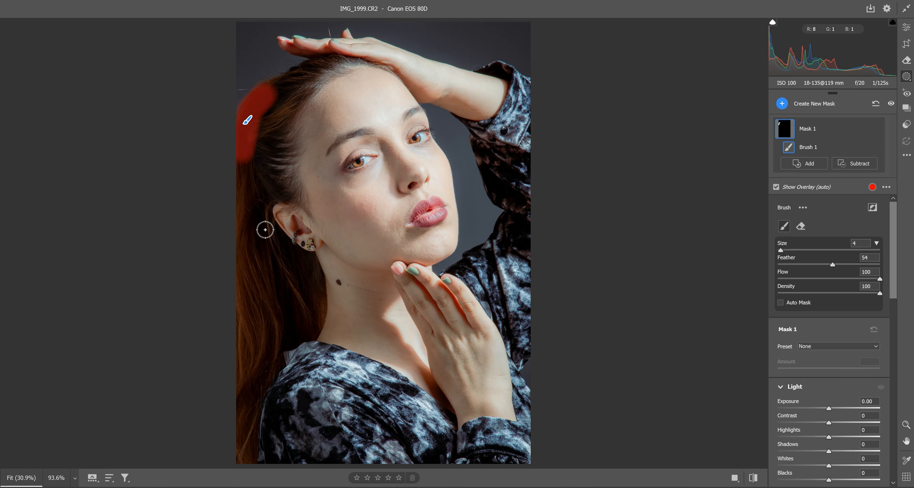
{"action": "key", "text": "y"}
{"action": "left_click_drag", "start_coordinate": [832, 409], "coordinate": [837, 409]}
- Subtract the background beside the upper back of the head from Mask 1 with a brush
{"action": "left_click", "coordinate": [854, 163]}
{"action": "left_click", "coordinate": [803, 235]}
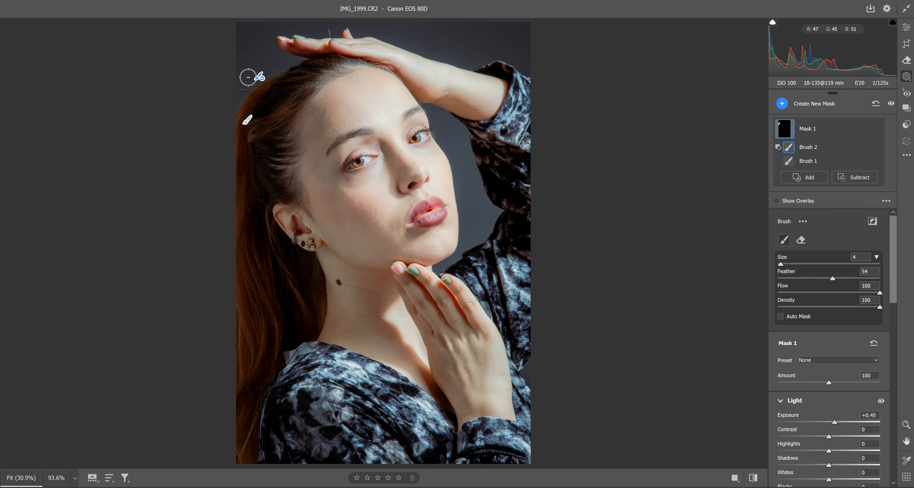
{"action": "left_click", "coordinate": [239, 92], "text": "shift"}
{"action": "left_click", "coordinate": [231, 110], "text": "shift"}
- Select Mask 1's additive brush and raise the mask's exposure to +0.65
{"action": "left_click", "coordinate": [806, 161]}
{"action": "left_click_drag", "start_coordinate": [835, 422], "coordinate": [840, 422]}
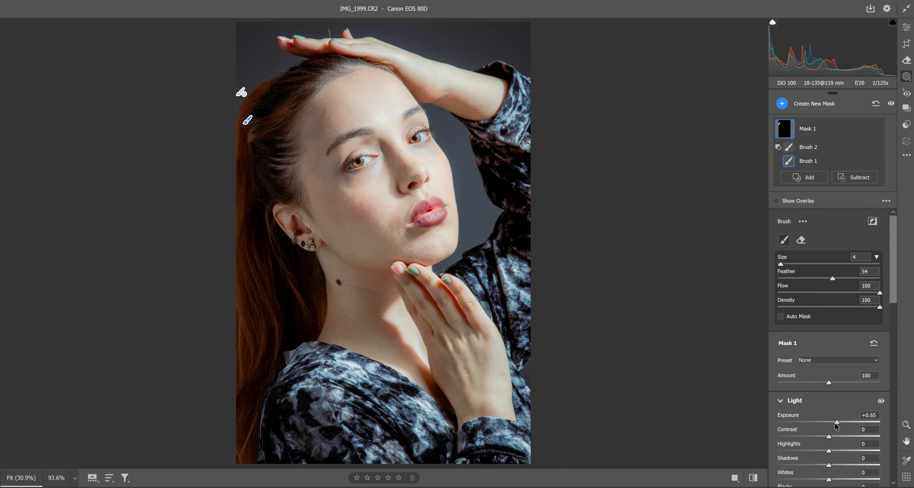
{"action": "scroll", "coordinate": [822, 434], "scroll_direction": "down", "scroll_amount": 4}
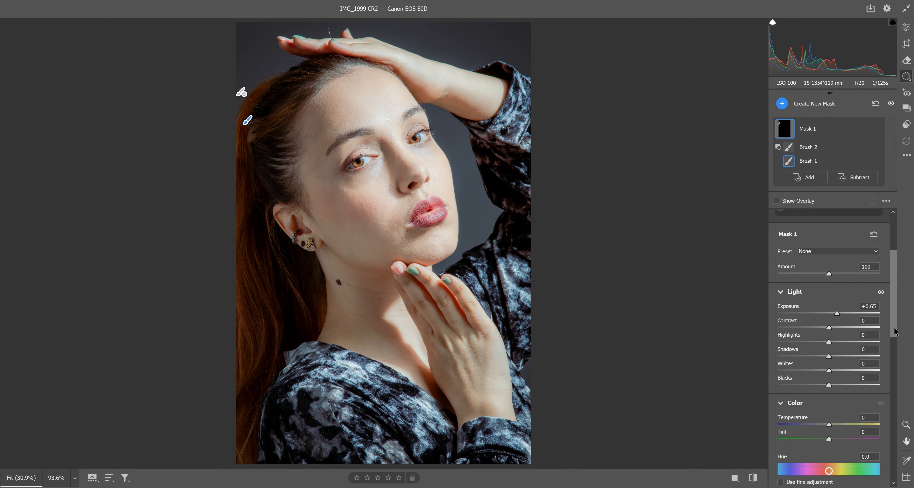
- Create a second brush mask over the ponytail's outer edge and, with brush size 3, the dark hair beside the neck
{"action": "left_click", "coordinate": [814, 103]}
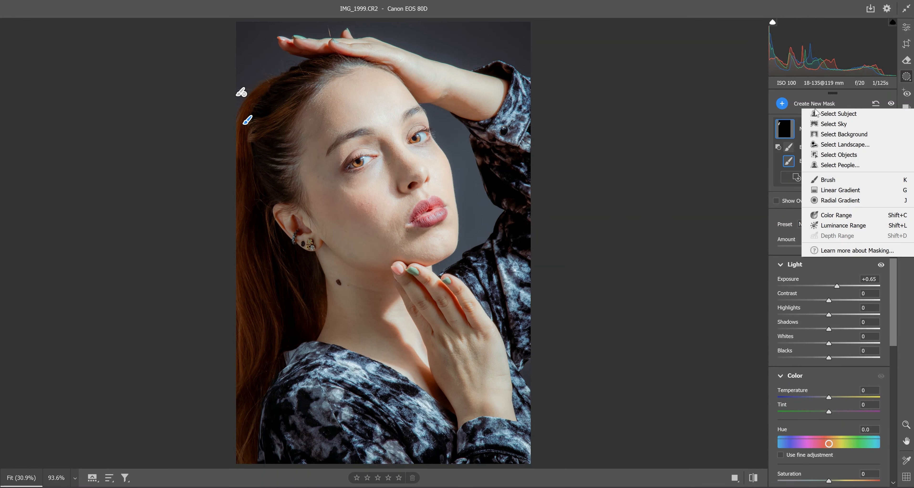
{"action": "left_click", "coordinate": [846, 176]}
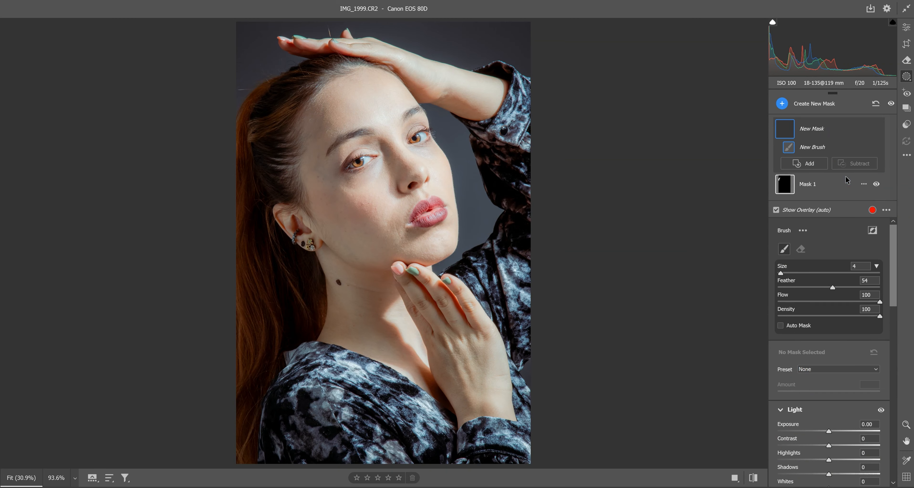
{"action": "mouse_move", "coordinate": [238, 369]}
{"action": "left_mouse_down"}
{"action": "mouse_move", "coordinate": [253, 281]}
{"action": "mouse_move", "coordinate": [237, 168]}
{"action": "mouse_move", "coordinate": [218, 394]}
{"action": "left_mouse_up"}
{"action": "key", "text": "bracketleft"}
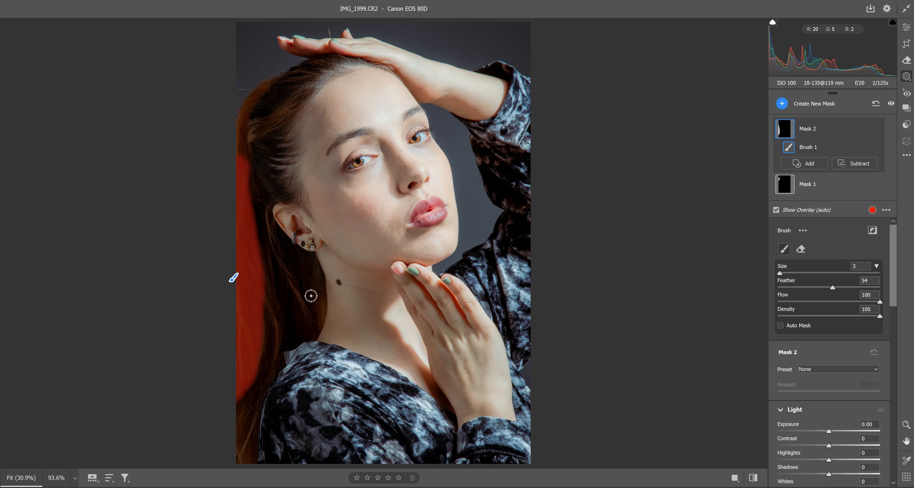
{"action": "mouse_move", "coordinate": [320, 296]}
{"action": "left_mouse_down"}
{"action": "mouse_move", "coordinate": [311, 330]}
{"action": "mouse_move", "coordinate": [315, 294]}
{"action": "left_mouse_up"}
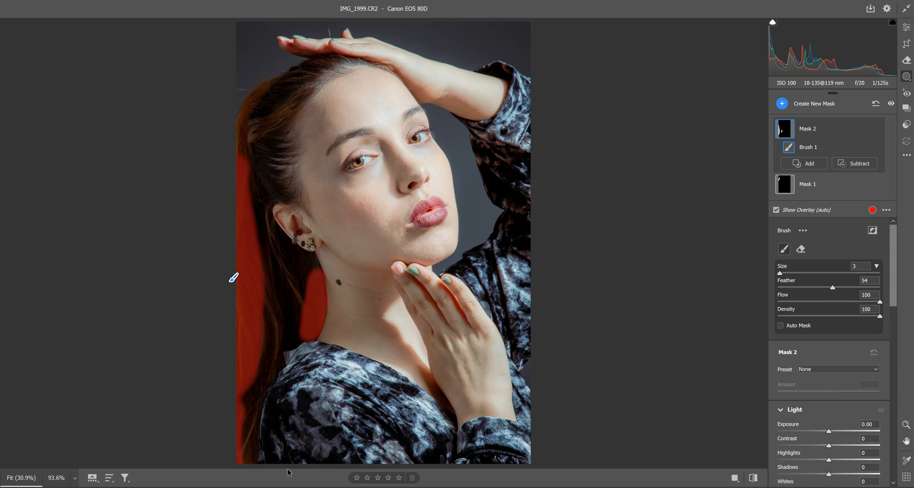
- Hide the mask overlay, set Mask 2's exposure to +0.50 and extend its painting over the ponytail from the neck downwards
{"action": "scroll", "coordinate": [848, 383], "scroll_direction": "down", "scroll_amount": 2}
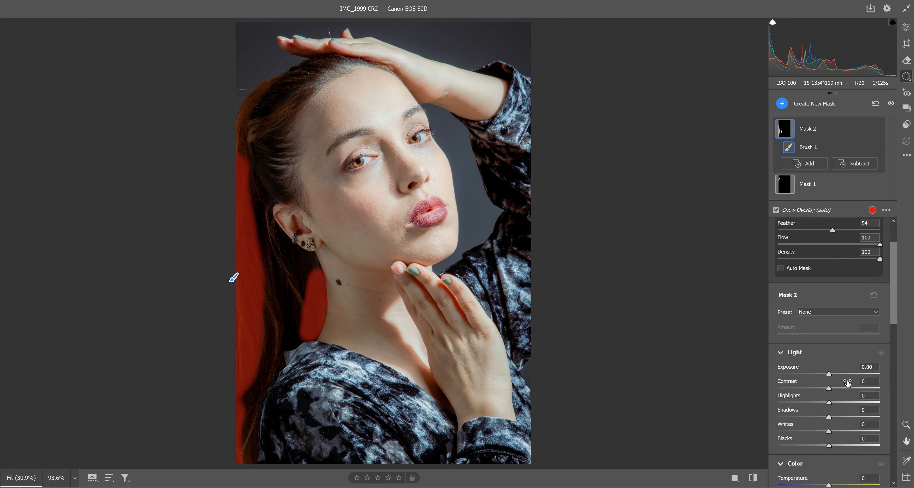
{"action": "scroll", "coordinate": [848, 383], "scroll_direction": "down", "scroll_amount": 2}
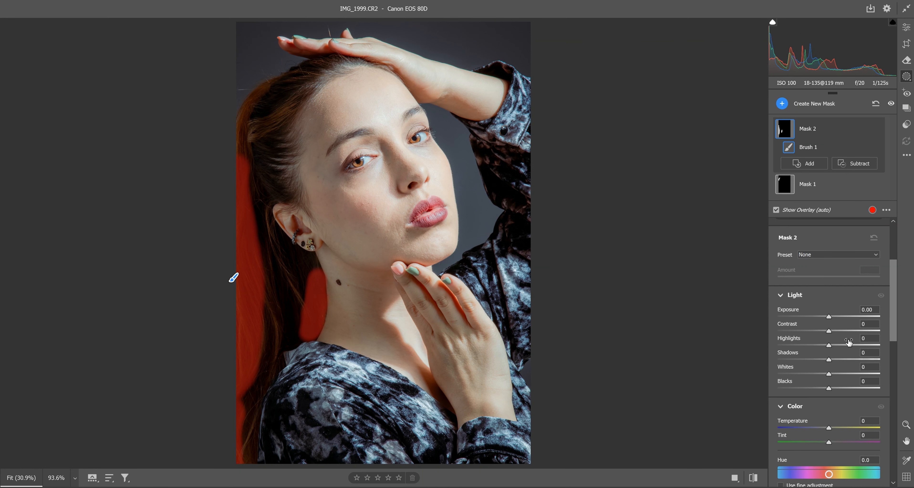
{"action": "left_click", "coordinate": [776, 209]}
{"action": "left_click", "coordinate": [830, 317]}
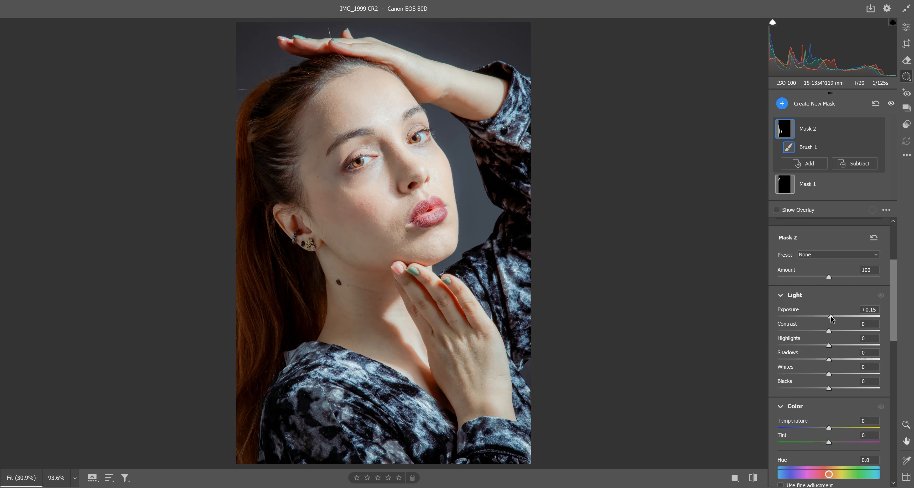
{"action": "left_click_drag", "start_coordinate": [830, 316], "coordinate": [834, 316]}
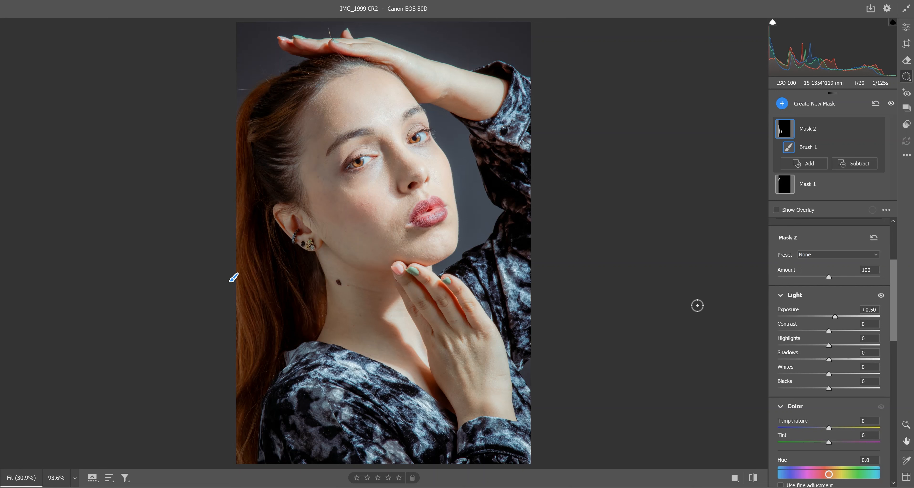
{"action": "mouse_move", "coordinate": [304, 311]}
{"action": "left_mouse_down"}
{"action": "mouse_move", "coordinate": [308, 327]}
{"action": "mouse_move", "coordinate": [283, 262]}
{"action": "mouse_move", "coordinate": [278, 329]}
{"action": "mouse_move", "coordinate": [244, 411]}
{"action": "mouse_move", "coordinate": [270, 381]}
{"action": "mouse_move", "coordinate": [257, 419]}
{"action": "left_mouse_up"}
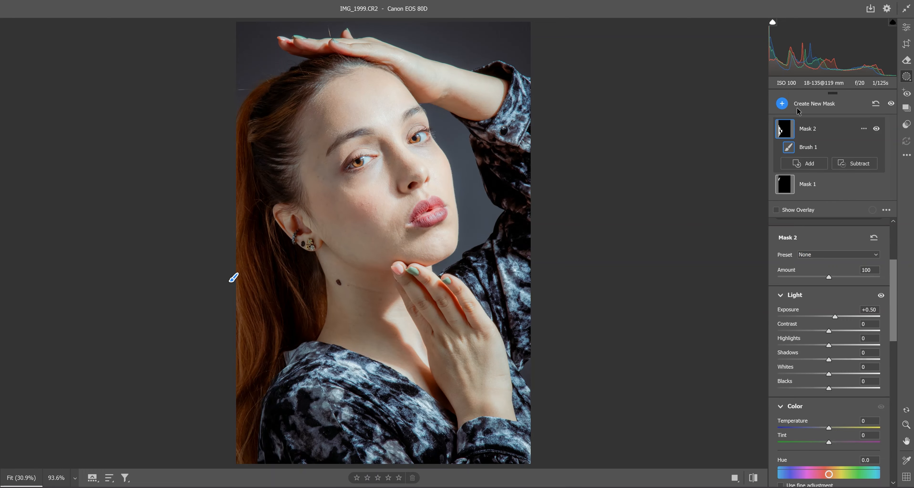
- Set Mask 1's Highlights to +13 and Shadows to +8
{"action": "left_click", "coordinate": [788, 184]}
{"action": "left_click_drag", "start_coordinate": [828, 365], "coordinate": [836, 348]}
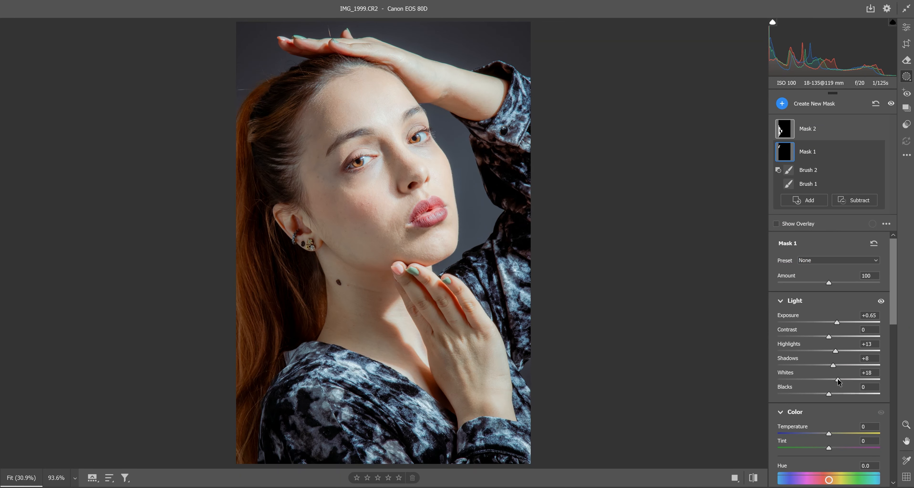
{"action": "scroll", "coordinate": [824, 450], "scroll_direction": "down", "scroll_amount": 2}
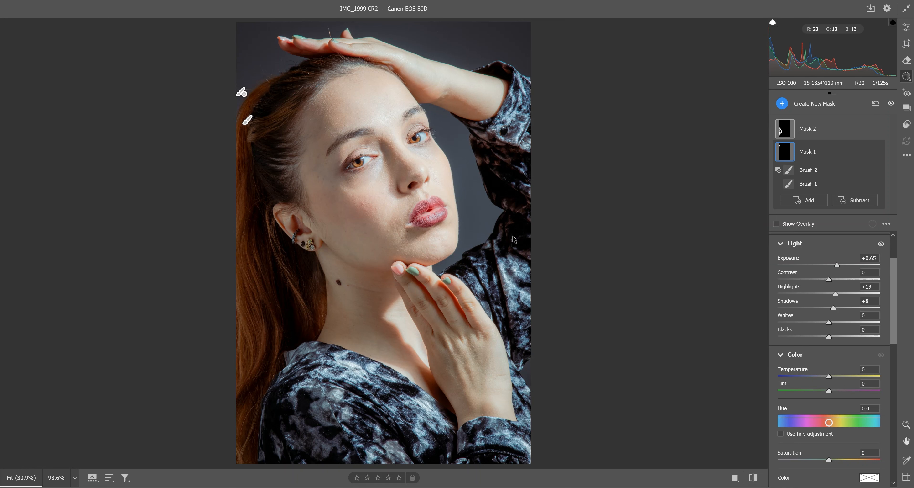
{"action": "left_click_drag", "start_coordinate": [416, 219], "coordinate": [443, 249]}
{"action": "left_click_drag", "start_coordinate": [385, 168], "coordinate": [443, 311]}
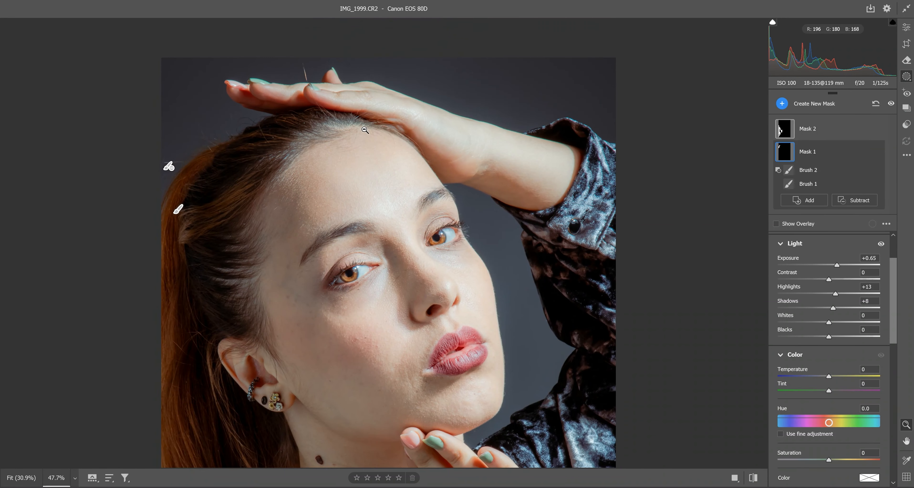
- Check the developed portrait, fit it in view and open it in the main Photoshop workspace
{"action": "left_click_drag", "start_coordinate": [234, 296], "coordinate": [275, 219]}
{"action": "left_click_drag", "start_coordinate": [355, 357], "coordinate": [320, 274]}
{"action": "left_click_drag", "start_coordinate": [419, 422], "coordinate": [353, 292]}
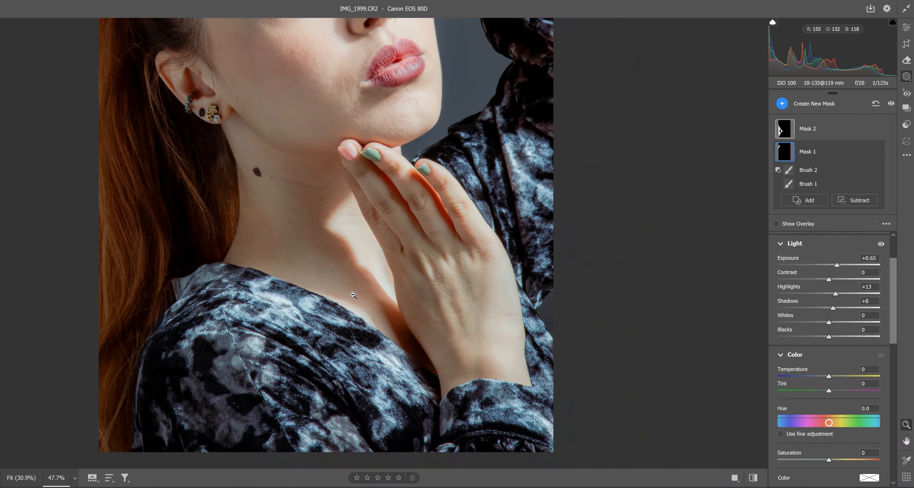
{"action": "key", "text": "ctrl+0"}
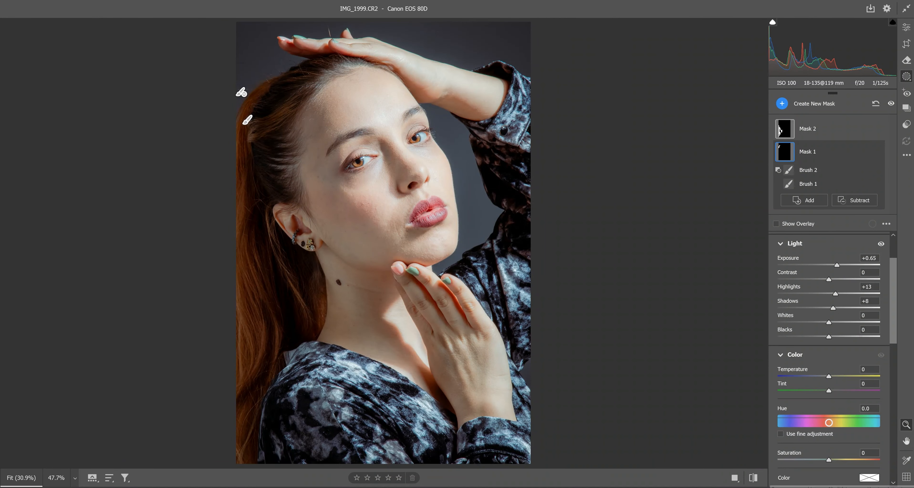
{"action": "right_click", "coordinate": [787, 487]}
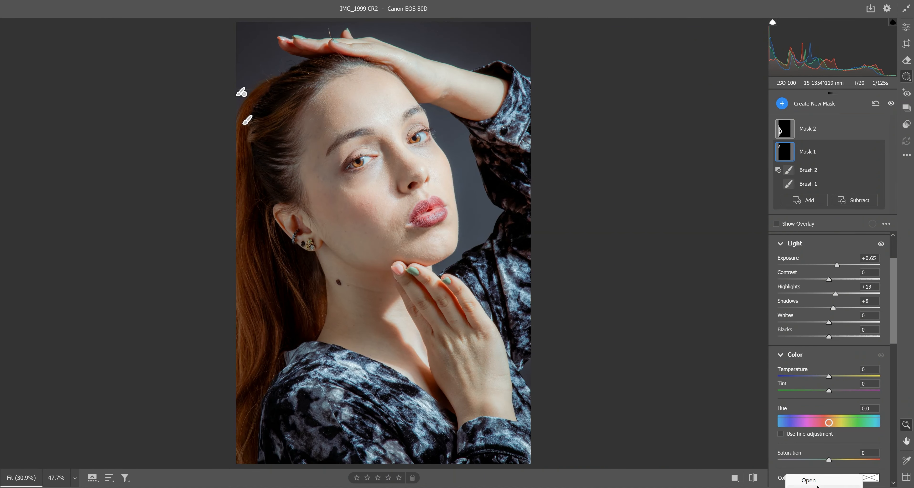
{"action": "left_click", "coordinate": [808, 480]}
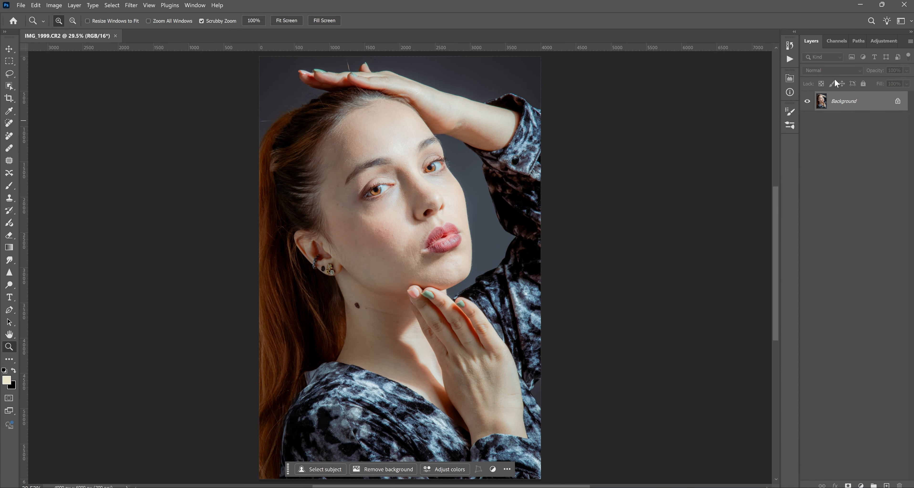
- Duplicate the Background layer twice and rename the lower copy "down" and the upper copy "up"
{"action": "key", "text": "ctrl+j"}
{"action": "key", "text": "ctrl+j"}
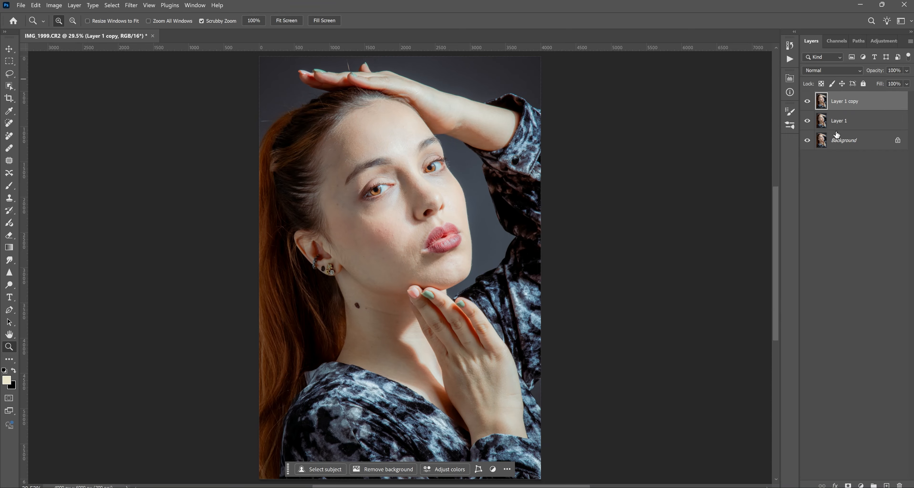
{"action": "left_click", "coordinate": [843, 124]}
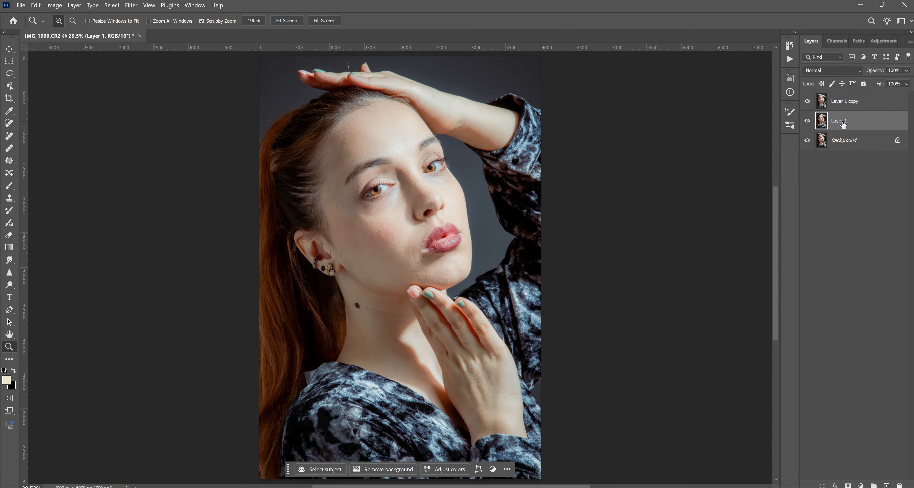
{"action": "double_click", "coordinate": [841, 121]}
{"action": "left_click", "coordinate": [833, 200]}
{"action": "left_click", "coordinate": [843, 100]}
{"action": "double_click", "coordinate": [844, 101]}
{"action": "type", "text": "up"}
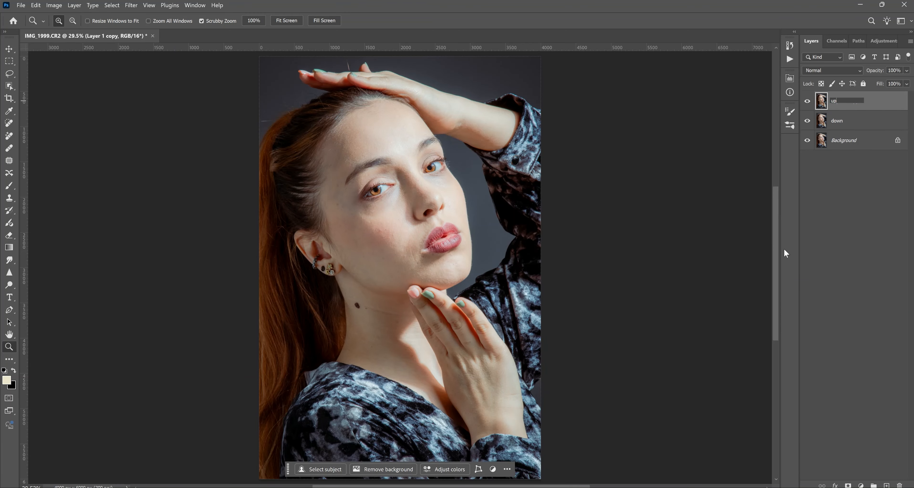
{"action": "left_click", "coordinate": [844, 226]}
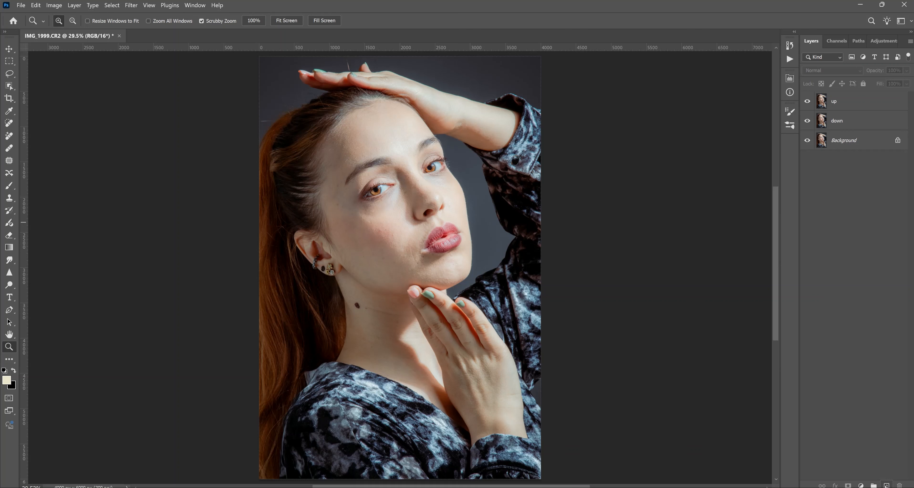
- Add an empty layer between the up and down layers and name it "middle"
{"action": "left_click", "coordinate": [886, 485]}
{"action": "left_click_drag", "start_coordinate": [865, 108], "coordinate": [857, 133]}
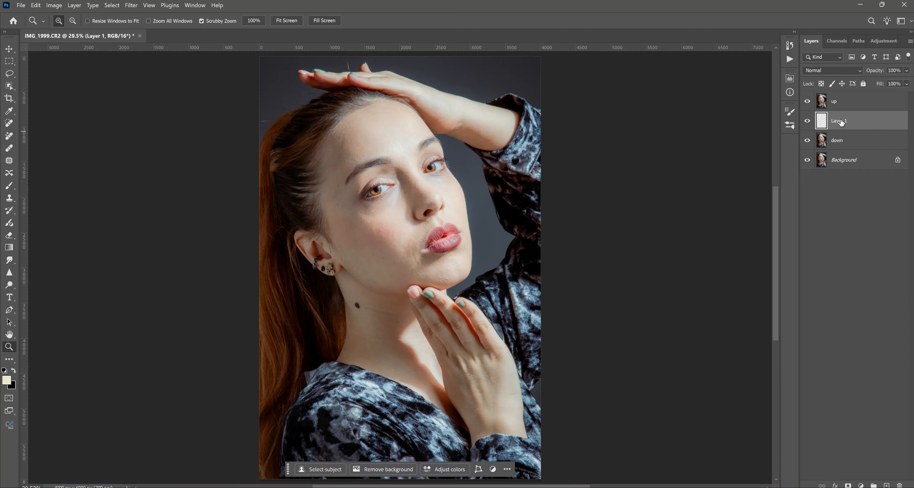
{"action": "double_click", "coordinate": [842, 121]}
{"action": "left_click", "coordinate": [851, 315]}
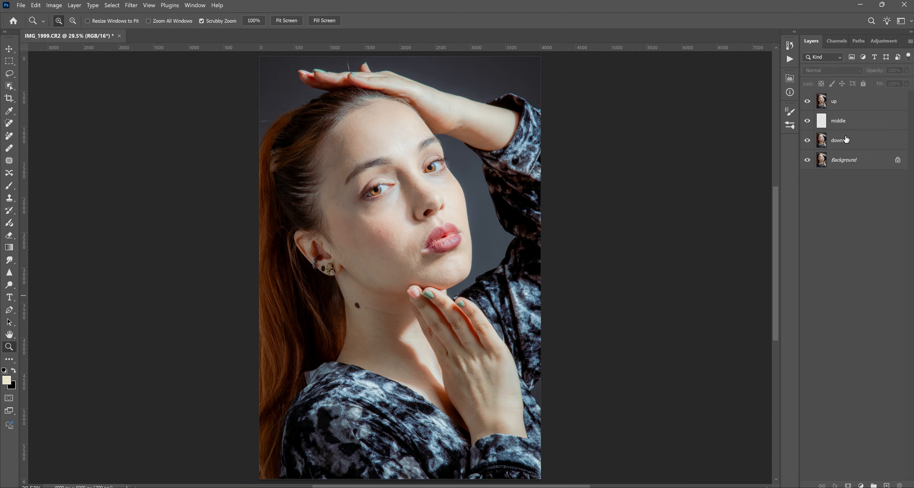
- Hide the up and middle layers, start Gaussian Blur on the down layer and show facial skin in its preview
{"action": "left_click", "coordinate": [838, 145]}
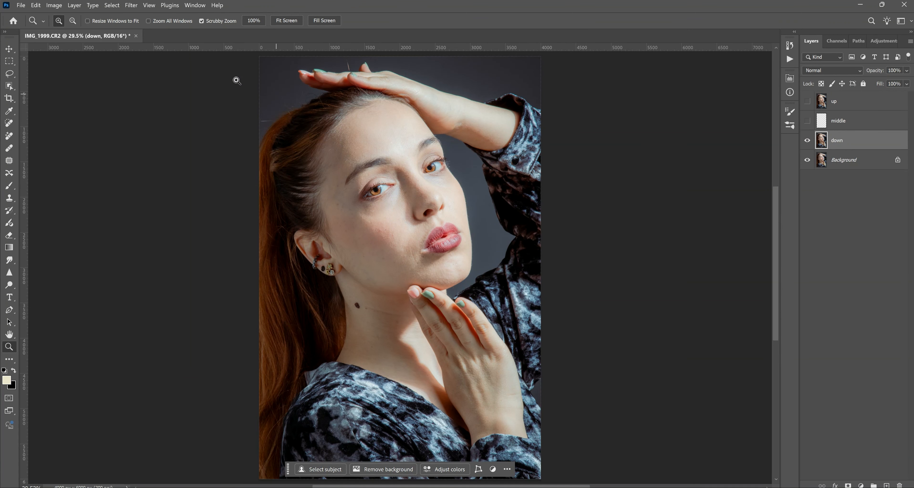
{"action": "left_click", "coordinate": [133, 5]}
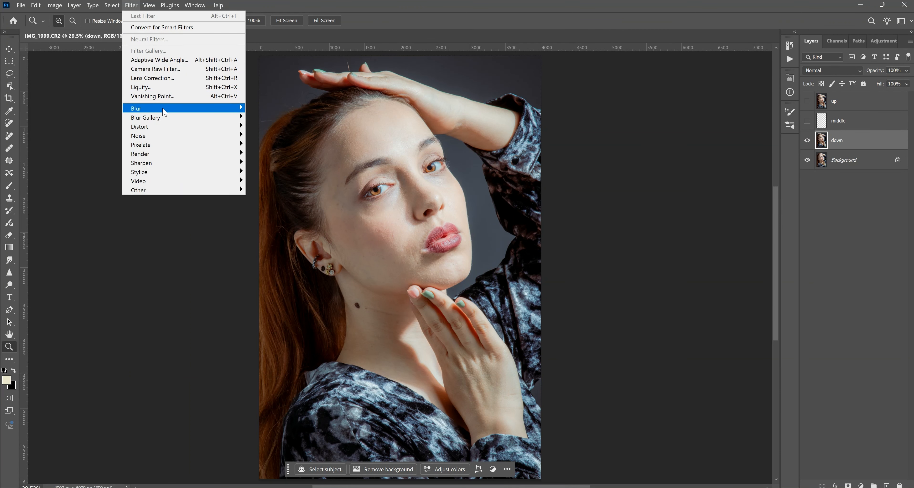
{"action": "mouse_move", "coordinate": [166, 110]}
{"action": "left_click", "coordinate": [271, 144]}
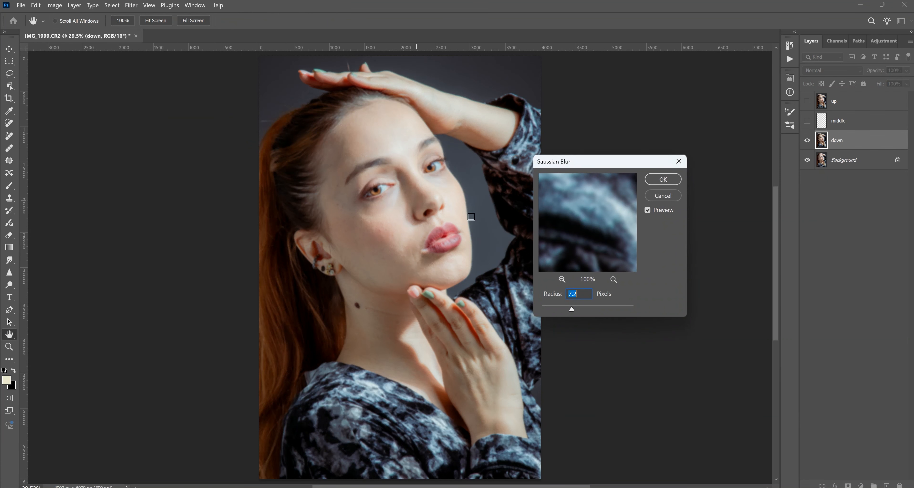
{"action": "left_click_drag", "start_coordinate": [610, 274], "coordinate": [597, 321]}
{"action": "left_click_drag", "start_coordinate": [589, 229], "coordinate": [536, 227]}
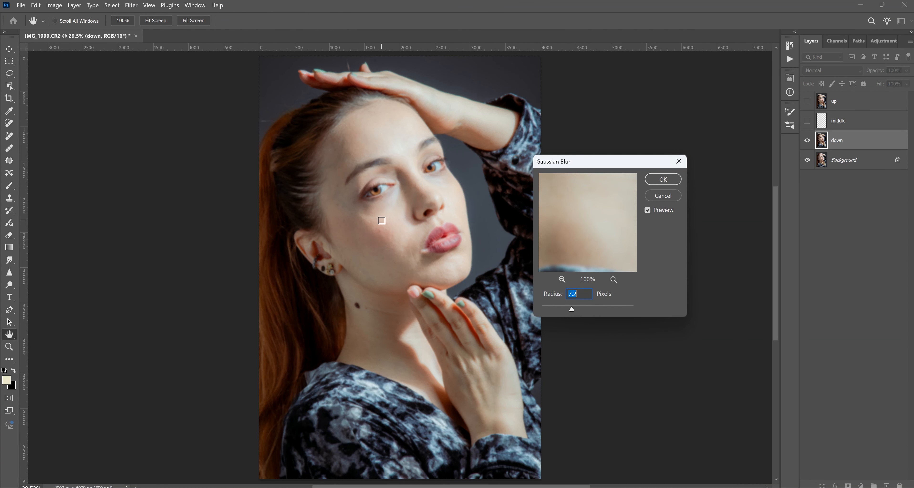
{"action": "left_click", "coordinate": [382, 228]}
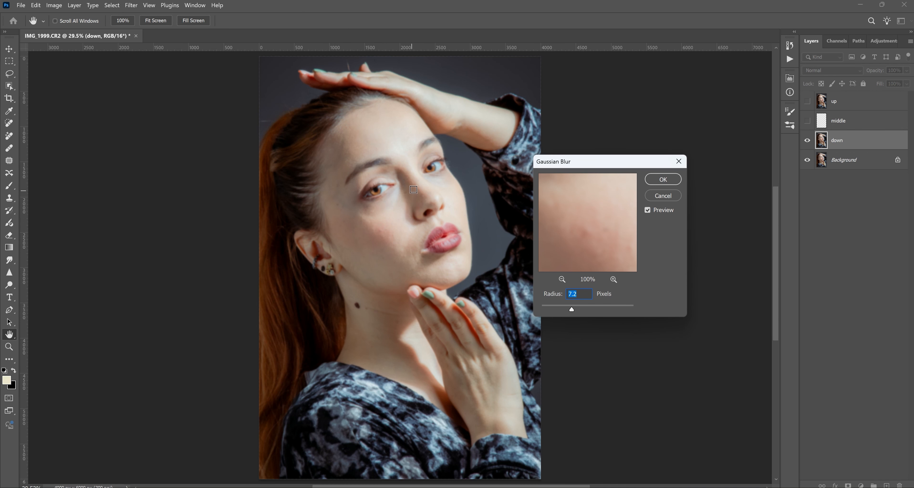
{"action": "left_click", "coordinate": [412, 191]}
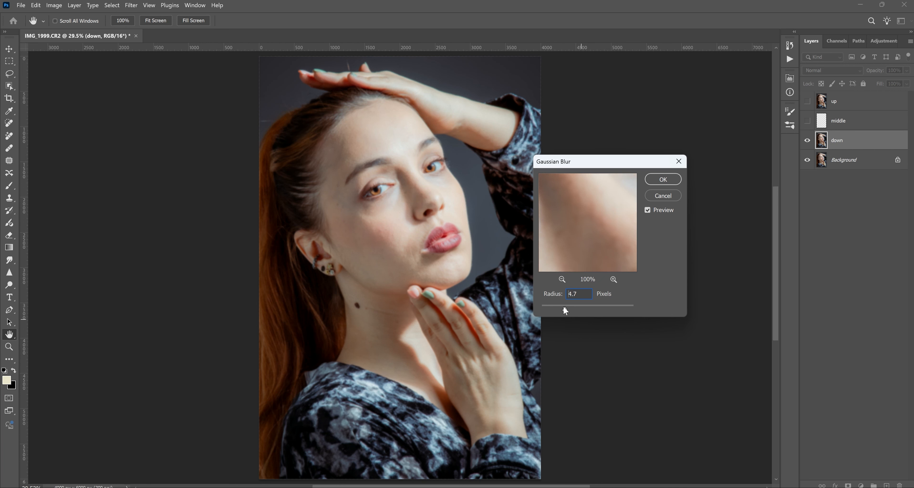
- Try Gaussian Blur radii of 1.1, 3.2 and 9.0 pixels while checking the skin texture in the preview
{"action": "left_click_drag", "start_coordinate": [540, 305], "coordinate": [539, 305]}
{"action": "left_click_drag", "start_coordinate": [590, 230], "coordinate": [596, 261]}
{"action": "left_click_drag", "start_coordinate": [541, 309], "coordinate": [547, 309]}
{"action": "left_click", "coordinate": [614, 279]}
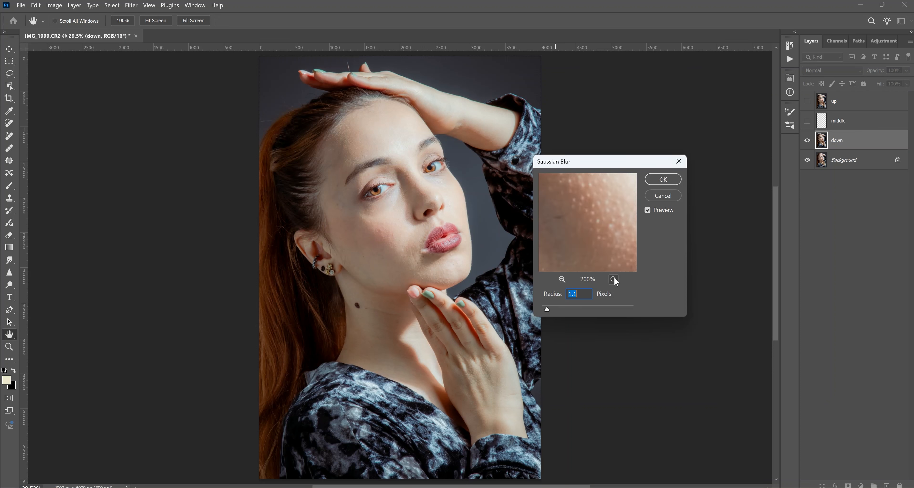
{"action": "left_click", "coordinate": [562, 279]}
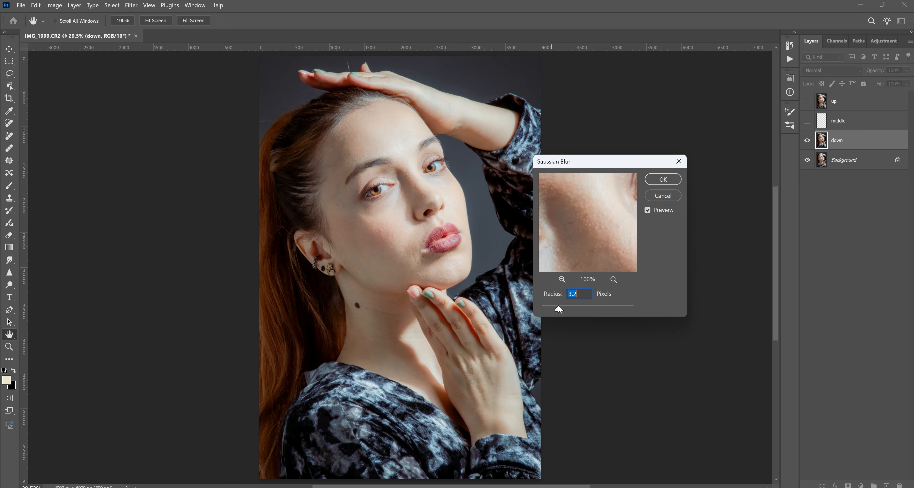
{"action": "left_click_drag", "start_coordinate": [572, 307], "coordinate": [576, 309]}
{"action": "left_click_drag", "start_coordinate": [589, 258], "coordinate": [603, 239]}
{"action": "left_click", "coordinate": [563, 280]}
{"action": "left_click_drag", "start_coordinate": [564, 265], "coordinate": [596, 242]}
{"action": "left_click", "coordinate": [614, 279]}
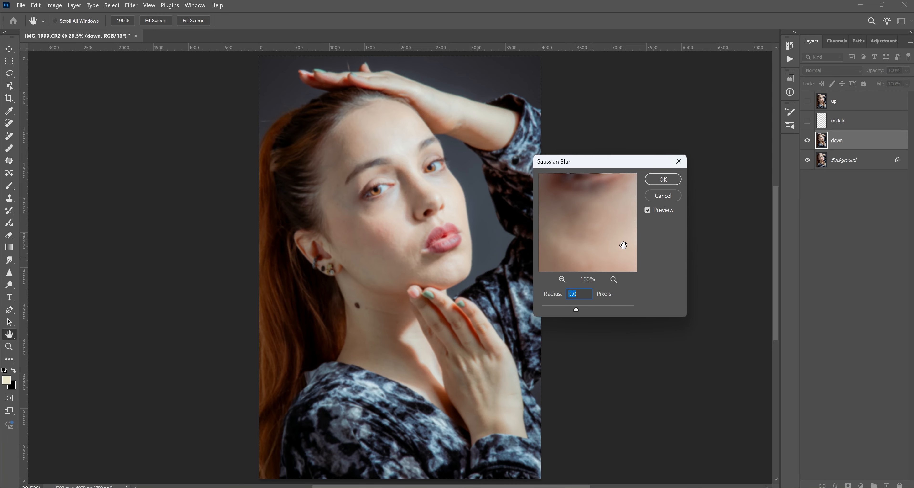
- Set the Gaussian Blur radius to 10.0 pixels, check the skin preview and apply it to the down layer
{"action": "left_click_drag", "start_coordinate": [576, 309], "coordinate": [578, 309]}
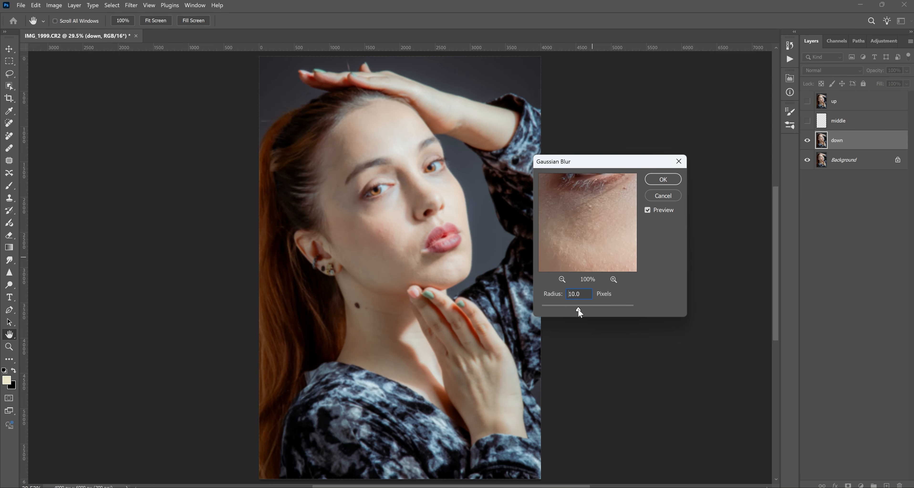
{"action": "left_click", "coordinate": [594, 250]}
{"action": "left_click_drag", "start_coordinate": [594, 250], "coordinate": [596, 220]}
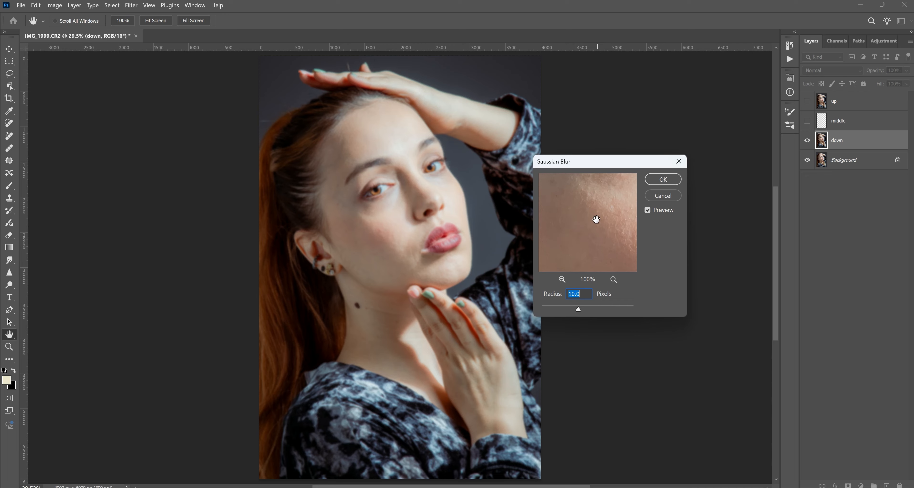
{"action": "left_click", "coordinate": [561, 279]}
{"action": "left_click_drag", "start_coordinate": [572, 237], "coordinate": [587, 246]}
{"action": "left_click", "coordinate": [613, 279]}
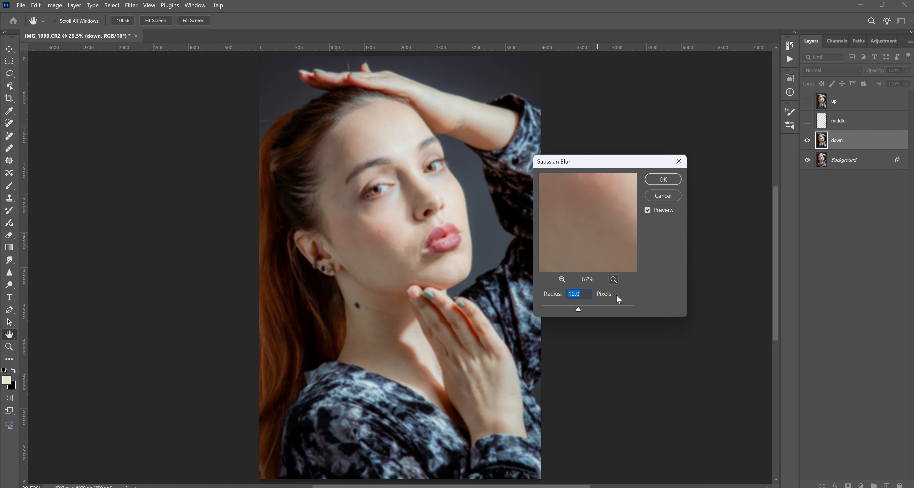
{"action": "left_click", "coordinate": [663, 180]}
{"action": "key", "text": "z"}
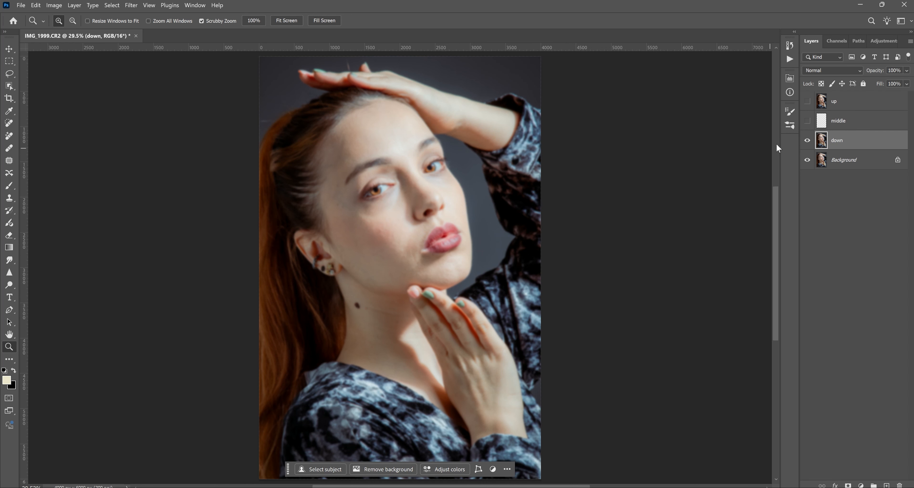
- Show the middle and up layers and use Apply Image on up with source layer down, blending Subtract, scale 2 and offset 128
{"action": "left_click", "coordinate": [807, 102]}
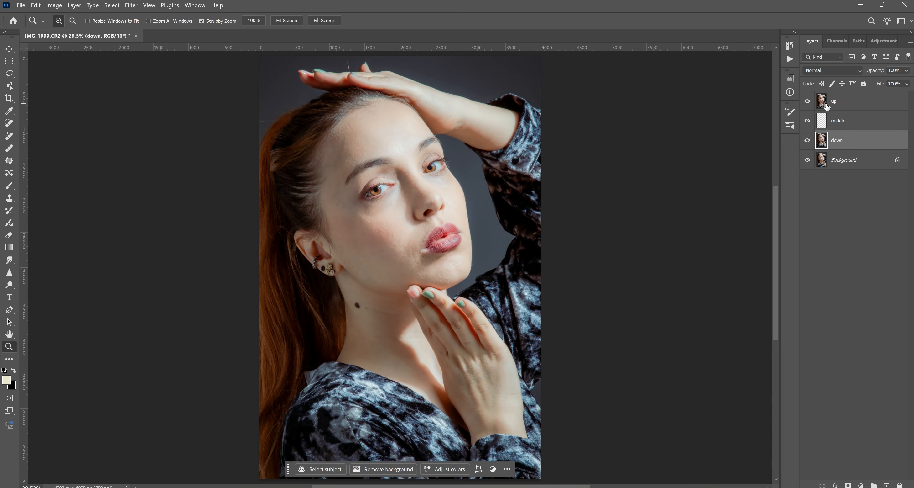
{"action": "left_click", "coordinate": [828, 106]}
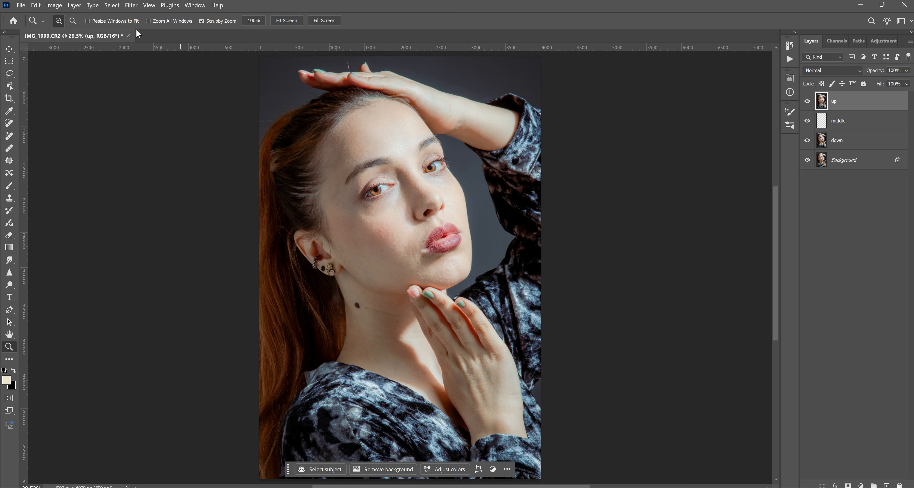
{"action": "left_click", "coordinate": [54, 5]}
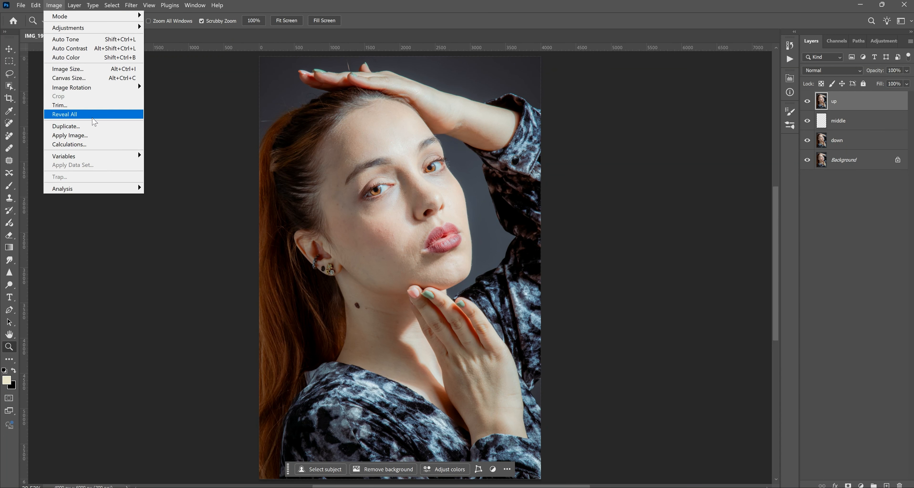
{"action": "left_click", "coordinate": [94, 135]}
{"action": "left_click_drag", "start_coordinate": [562, 157], "coordinate": [709, 237]}
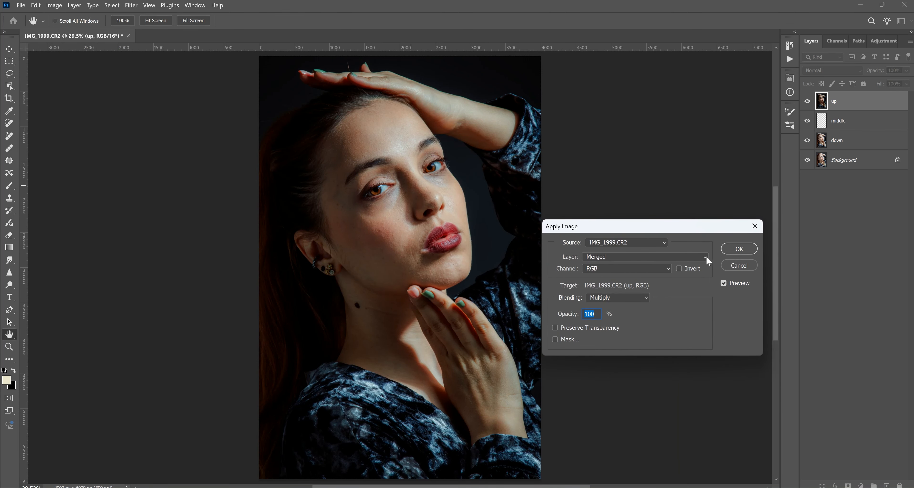
{"action": "left_click", "coordinate": [706, 257]}
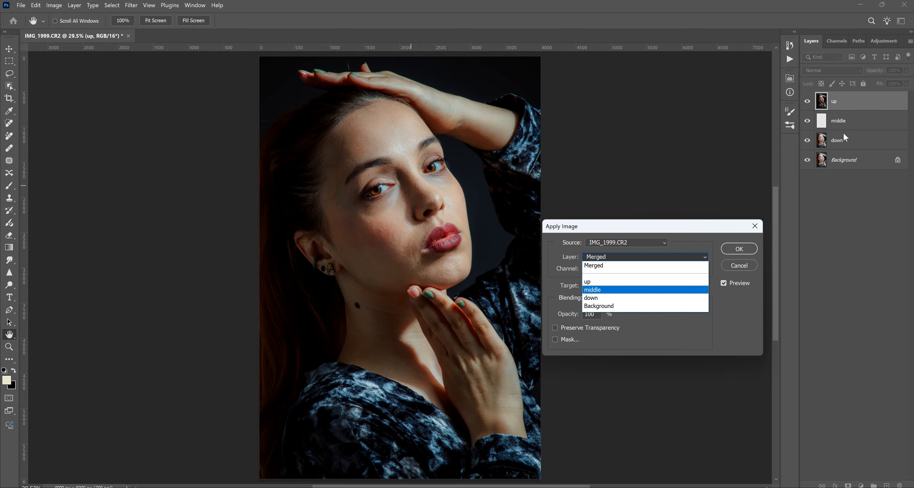
{"action": "left_click", "coordinate": [599, 298]}
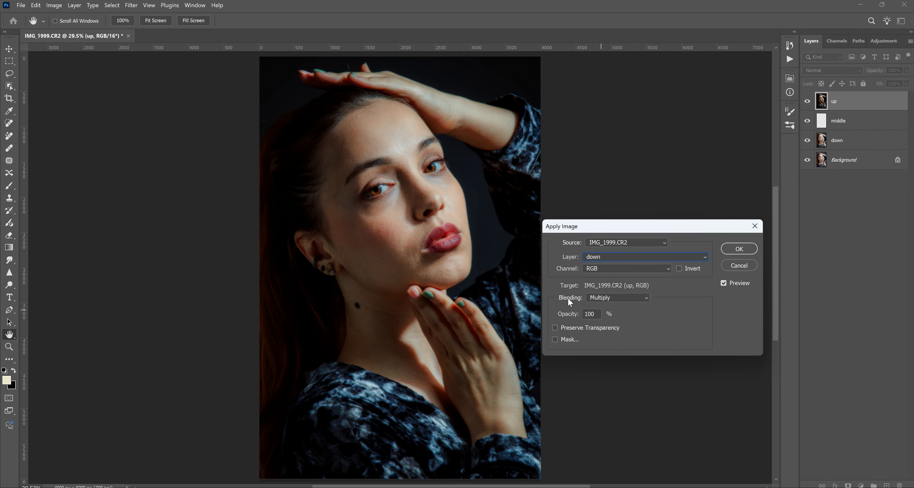
{"action": "left_click", "coordinate": [646, 299]}
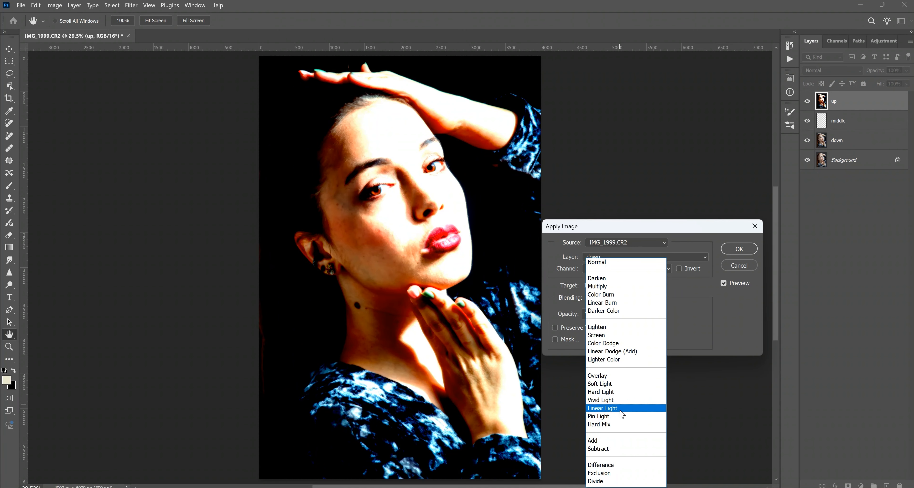
{"action": "left_click", "coordinate": [616, 448]}
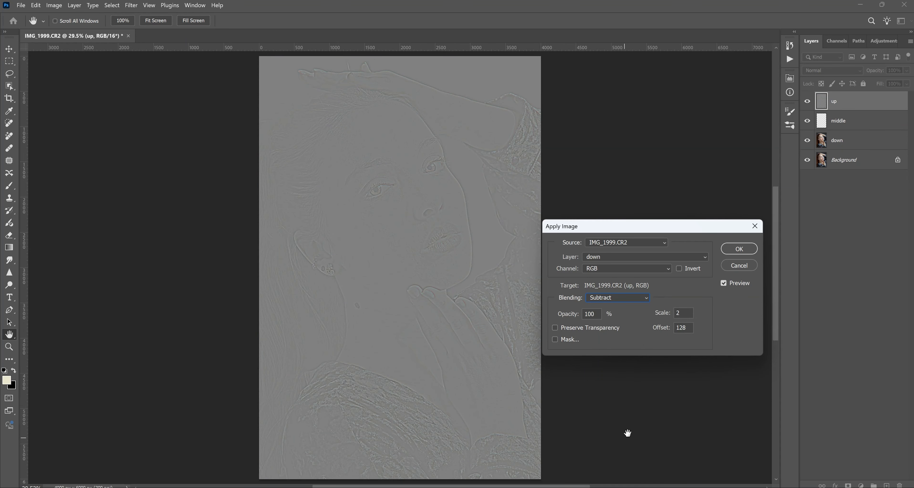
{"action": "left_click", "coordinate": [739, 248]}
{"action": "key", "text": "z"}
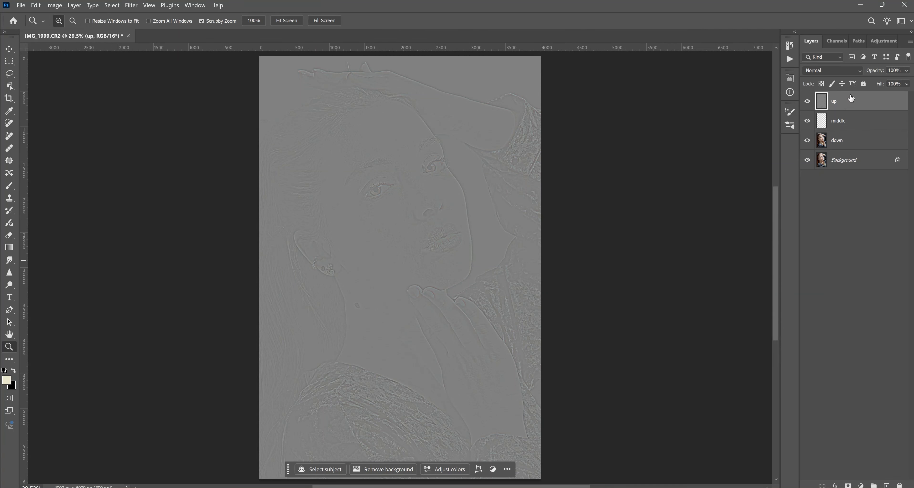
- Set the up layer's blend mode to Linear Light and activate the Clone Stamp tool
{"action": "left_click", "coordinate": [856, 70]}
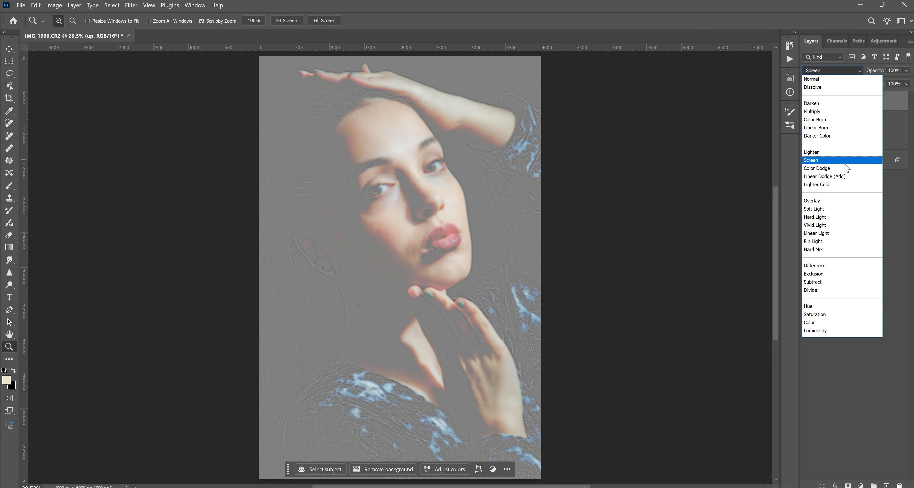
{"action": "left_click", "coordinate": [843, 233]}
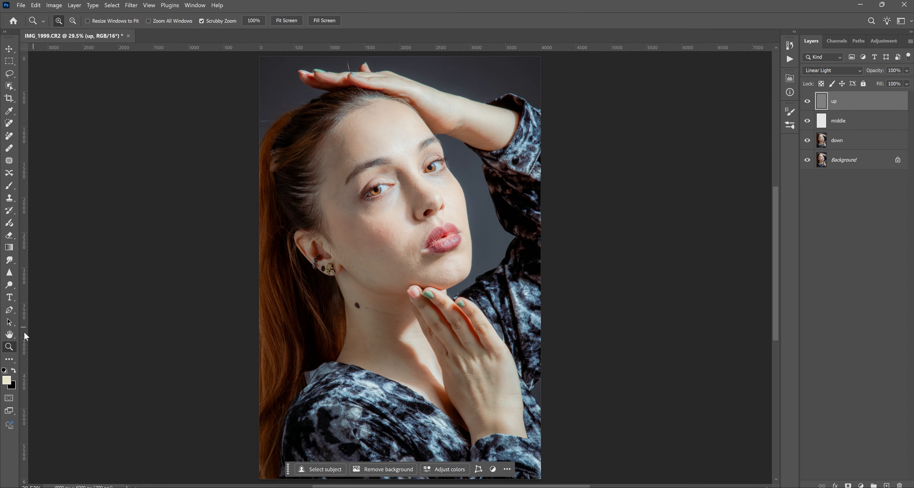
{"action": "left_click", "coordinate": [13, 200]}
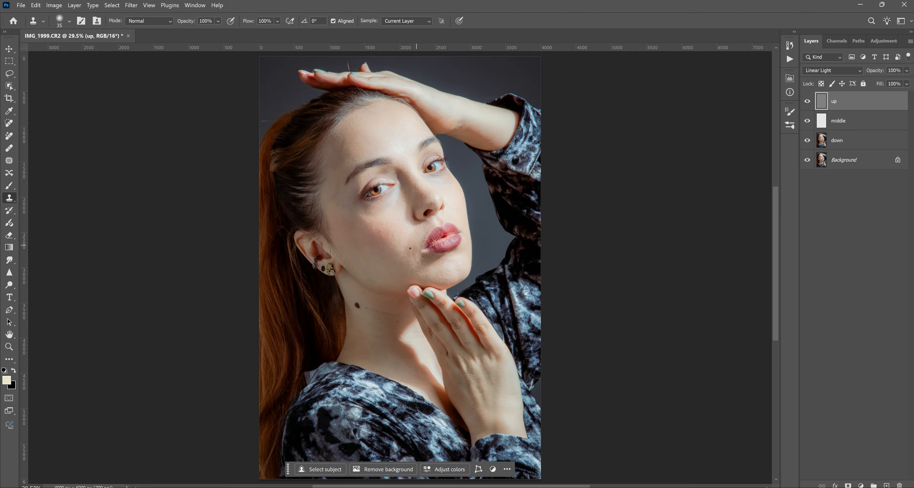
- Examine the skin texture of the cheek, chin and forehead at 100% zoom
{"action": "scroll", "coordinate": [399, 265], "scroll_direction": "up", "scroll_amount": 4}
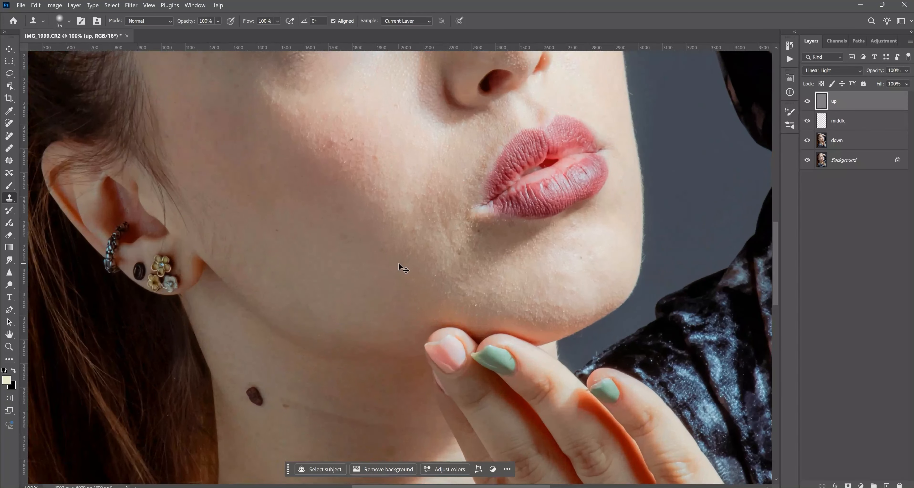
{"action": "left_click_drag", "start_coordinate": [431, 167], "coordinate": [545, 355]}
{"action": "left_click_drag", "start_coordinate": [482, 249], "coordinate": [499, 374]}
{"action": "key", "text": "bracketright"}
{"action": "key", "text": "bracketright"}
{"action": "key", "text": "bracketright"}
{"action": "left_click_drag", "start_coordinate": [423, 178], "coordinate": [417, 300]}
{"action": "key", "text": "ctrl+plus"}
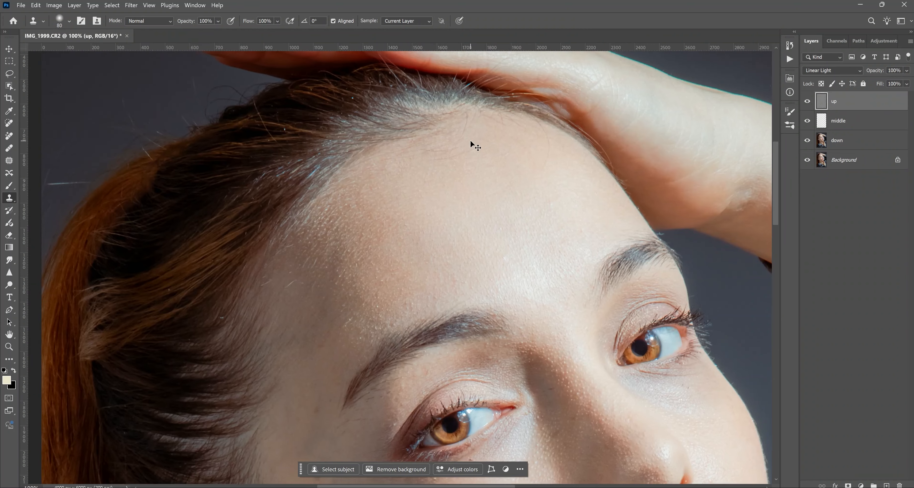
- Clone clean forehead skin over the stray hairs just below the hairline, using a 35-pixel brush on the up layer
{"action": "left_click_drag", "start_coordinate": [566, 139], "coordinate": [470, 171]}
{"action": "key", "text": "z"}
{"action": "left_click_drag", "start_coordinate": [500, 180], "coordinate": [491, 227]}
{"action": "left_click_drag", "start_coordinate": [365, 100], "coordinate": [355, 153]}
{"action": "left_click", "coordinate": [8, 203]}
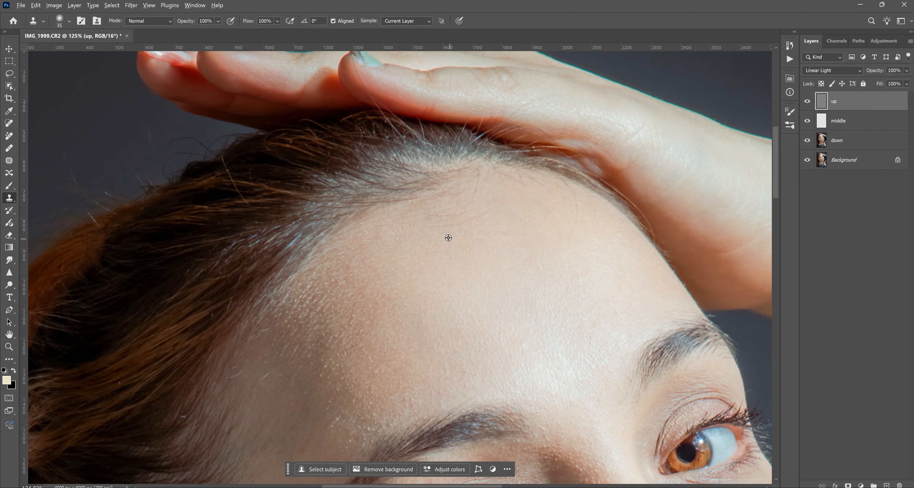
{"action": "left_click", "coordinate": [455, 232], "text": "alt"}
{"action": "mouse_move", "coordinate": [459, 200]}
{"action": "left_mouse_down"}
{"action": "mouse_move", "coordinate": [398, 222]}
{"action": "mouse_move", "coordinate": [477, 188]}
{"action": "left_mouse_up"}
{"action": "left_click", "coordinate": [483, 229], "text": "alt"}
- Clone clean skin over the fine stray hairs at the temple side of the forehead
{"action": "scroll", "coordinate": [490, 174], "scroll_direction": "right", "scroll_amount": 3}
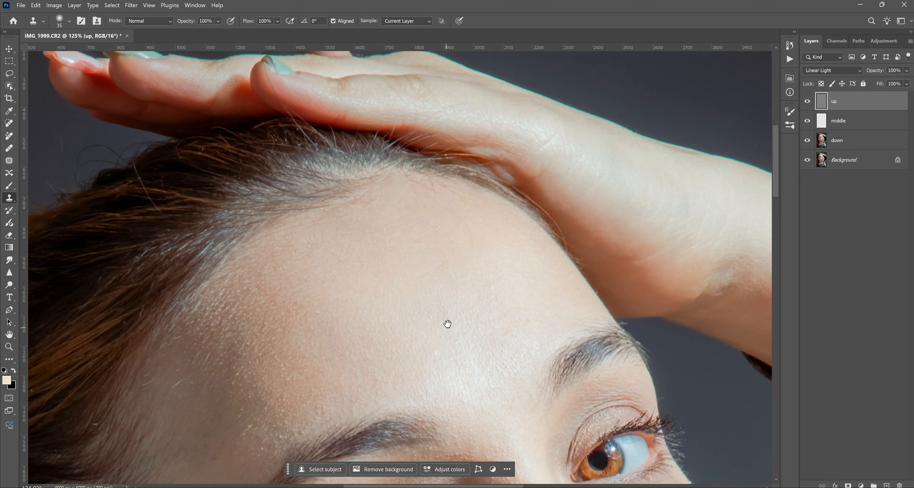
{"action": "left_click_drag", "start_coordinate": [445, 330], "coordinate": [473, 274]}
{"action": "left_click_drag", "start_coordinate": [429, 333], "coordinate": [534, 266]}
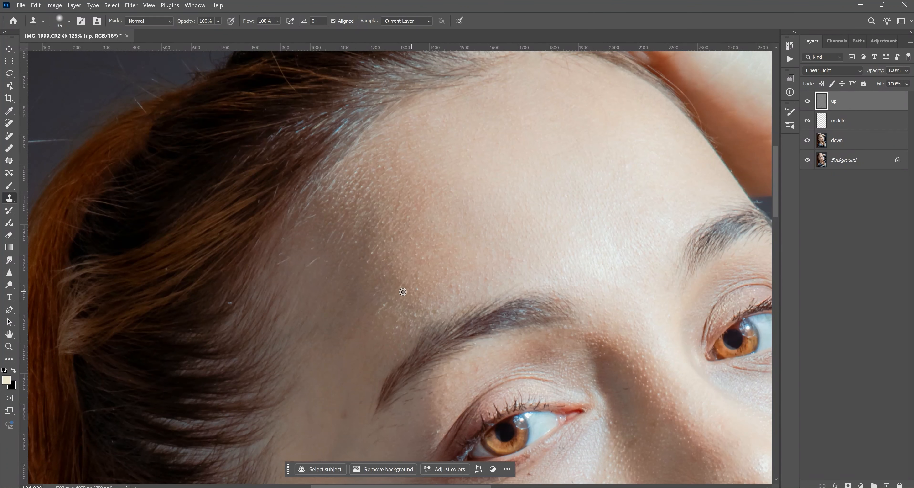
{"action": "left_click", "coordinate": [372, 225], "text": "alt"}
{"action": "left_click_drag", "start_coordinate": [338, 242], "coordinate": [340, 236]}
{"action": "left_click", "coordinate": [329, 260], "text": "alt"}
{"action": "left_click", "coordinate": [340, 235]}
- Clone skin texture over the small marks between the temple and the outer corner of the eye
{"action": "left_click_drag", "start_coordinate": [352, 318], "coordinate": [441, 277]}
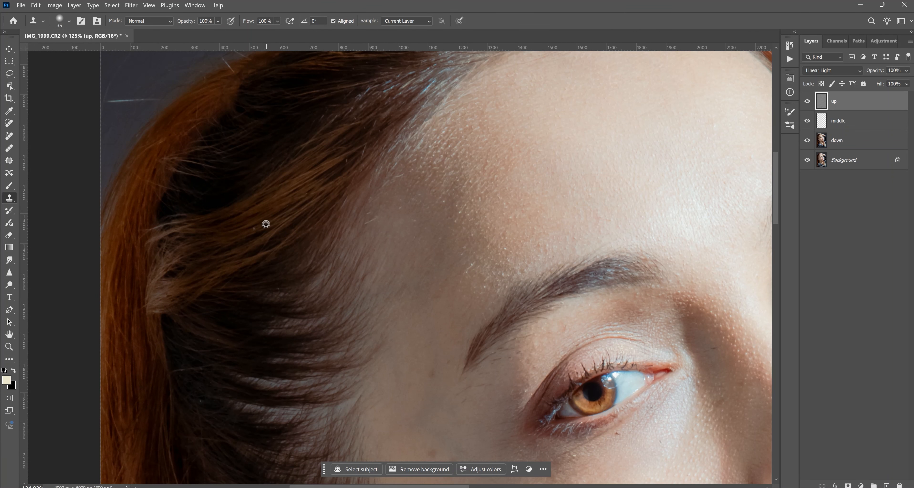
{"action": "scroll", "coordinate": [404, 284], "scroll_direction": "down", "scroll_amount": 5}
{"action": "scroll", "coordinate": [404, 283], "scroll_direction": "right", "scroll_amount": 2}
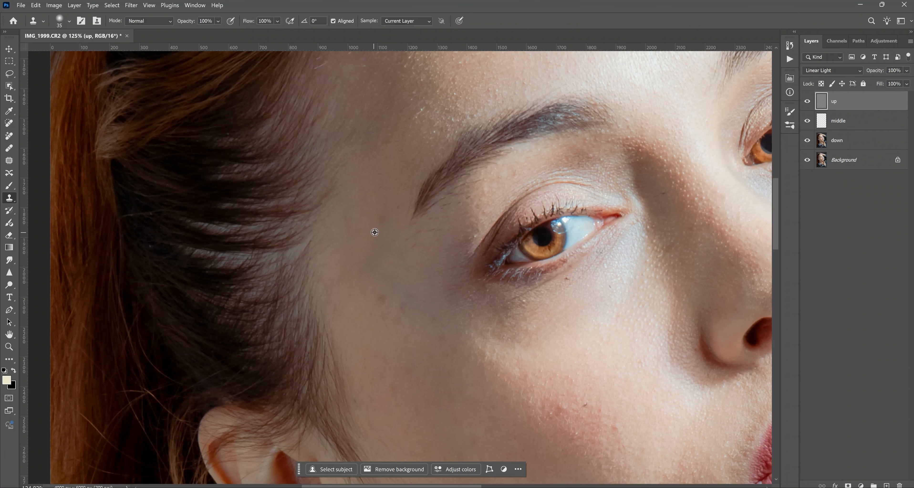
{"action": "left_click_drag", "start_coordinate": [458, 338], "coordinate": [442, 248]}
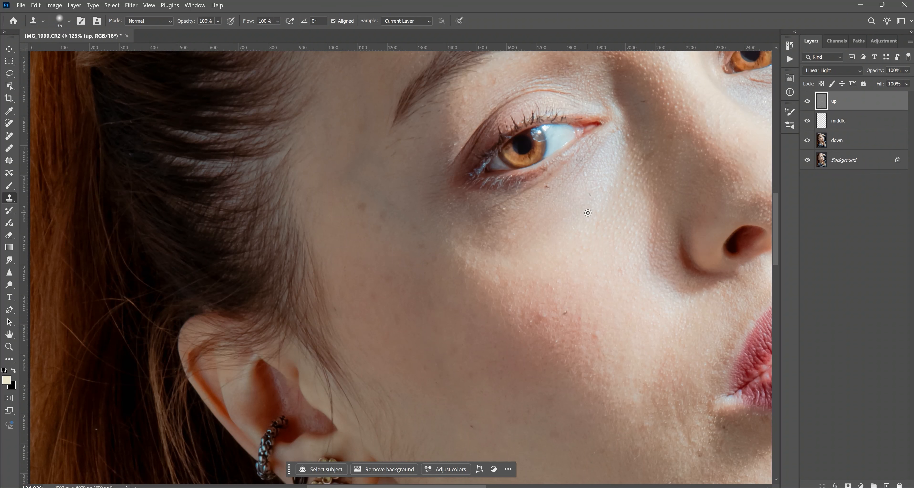
{"action": "left_click", "coordinate": [348, 239], "text": "alt"}
{"action": "left_click", "coordinate": [377, 226]}
{"action": "left_click", "coordinate": [420, 248]}
- Clone out the dark mark and small blemishes on the reddish part of the cheek
{"action": "left_click", "coordinate": [562, 296], "text": "alt"}
{"action": "left_click", "coordinate": [566, 312]}
{"action": "left_click", "coordinate": [557, 285]}
{"action": "left_click", "coordinate": [533, 325]}
{"action": "left_click", "coordinate": [516, 333], "text": "alt"}
{"action": "left_click", "coordinate": [533, 325]}
- Clone smooth skin texture over the spots on the outer cheek near the ear
{"action": "left_click", "coordinate": [399, 257], "text": "alt"}
{"action": "left_click", "coordinate": [382, 277]}
{"action": "left_click", "coordinate": [371, 293]}
{"action": "left_click", "coordinate": [347, 270]}
- Clone out the small blemishes in the middle of the cheek below the eye
{"action": "scroll", "coordinate": [411, 300], "scroll_direction": "down", "scroll_amount": 2}
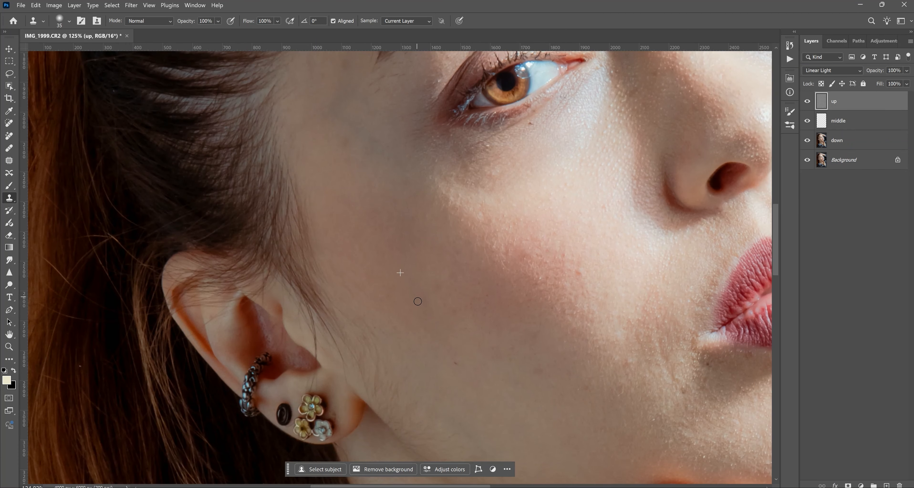
{"action": "left_click", "coordinate": [493, 305], "text": "alt"}
{"action": "left_click", "coordinate": [479, 286]}
{"action": "left_click", "coordinate": [486, 296]}
{"action": "left_click", "coordinate": [492, 292], "text": "alt"}
{"action": "left_click", "coordinate": [458, 310]}
- Clone out the dark spot and nearby blemishes on the lower cheek above the jaw
{"action": "left_click", "coordinate": [447, 384], "text": "alt"}
{"action": "left_click_drag", "start_coordinate": [458, 365], "coordinate": [449, 362]}
{"action": "left_click_drag", "start_coordinate": [508, 372], "coordinate": [418, 321]}
{"action": "left_click", "coordinate": [454, 344], "text": "alt"}
{"action": "left_click", "coordinate": [446, 322]}
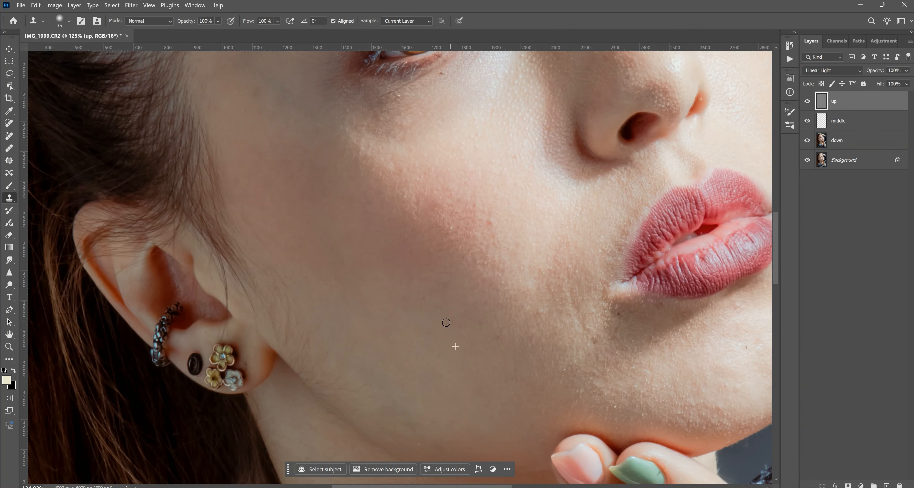
{"action": "left_click", "coordinate": [423, 331], "text": "alt"}
{"action": "left_click", "coordinate": [414, 297]}
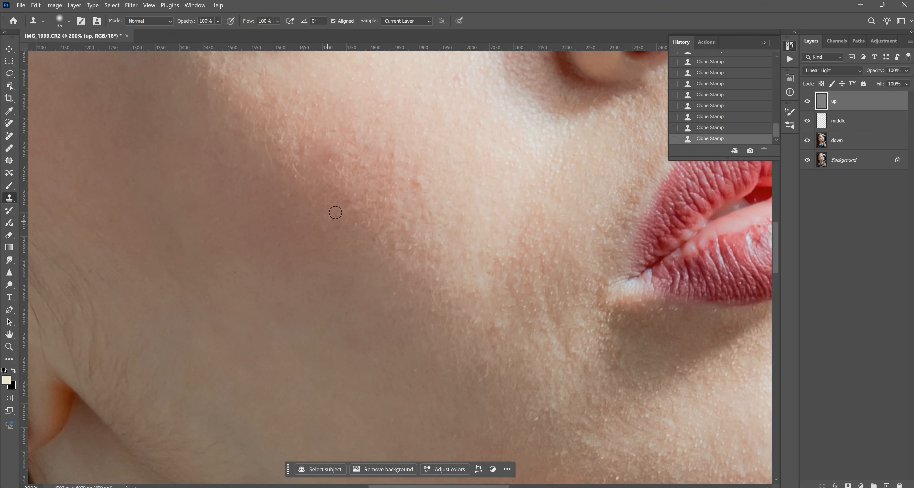
- Clone out the marks beside the nose bridge and beneath the eye nearest the ear at 200% zoom
{"action": "left_click_drag", "start_coordinate": [500, 60], "coordinate": [427, 212]}
{"action": "left_click_drag", "start_coordinate": [438, 229], "coordinate": [459, 304]}
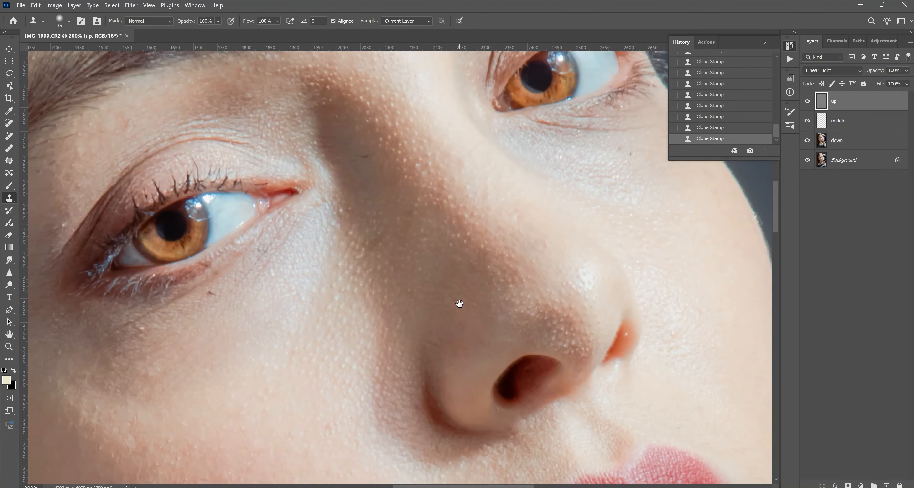
{"action": "left_click", "coordinate": [378, 176], "text": "alt"}
{"action": "left_click", "coordinate": [365, 155]}
{"action": "left_click", "coordinate": [188, 297], "text": "alt"}
{"action": "left_click", "coordinate": [212, 289]}
{"action": "left_click", "coordinate": [153, 343], "text": "alt"}
{"action": "left_click", "coordinate": [153, 328]}
- Try to clone out small marks around both eyes and undo the last two clone strokes
{"action": "left_click_drag", "start_coordinate": [484, 242], "coordinate": [427, 326]}
{"action": "left_click", "coordinate": [496, 277], "text": "alt"}
{"action": "left_click", "coordinate": [475, 257]}
{"action": "left_click", "coordinate": [207, 234], "text": "alt"}
{"action": "left_click", "coordinate": [212, 204]}
{"action": "mouse_move", "coordinate": [383, 243]}
{"action": "left_mouse_down"}
{"action": "mouse_move", "coordinate": [426, 258]}
{"action": "mouse_move", "coordinate": [418, 257]}
{"action": "left_mouse_up"}
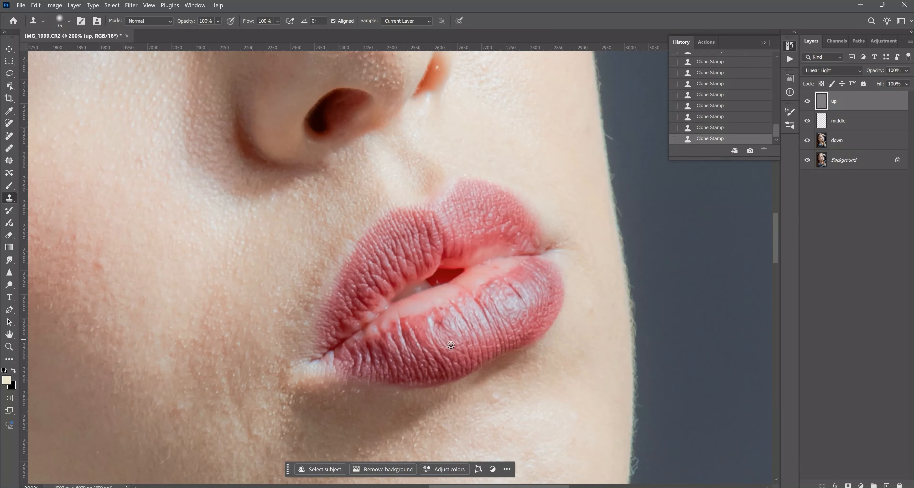
{"action": "key", "text": "ctrl+z"}
{"action": "key", "text": "ctrl+z"}
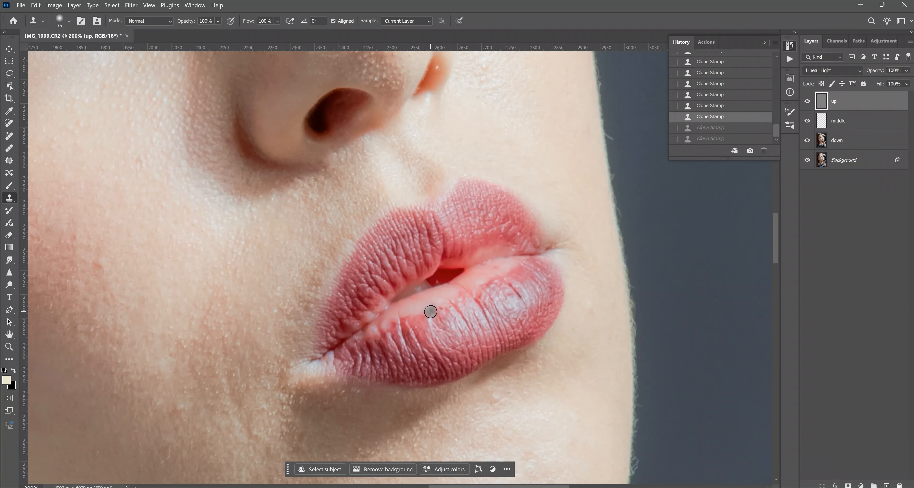
- Examine the lips, nose, forehead and hairline for remaining blemishes at 200% zoom, finishing with the whole portrait
{"action": "left_click_drag", "start_coordinate": [589, 79], "coordinate": [537, 282]}
{"action": "left_click_drag", "start_coordinate": [423, 82], "coordinate": [496, 341]}
{"action": "left_click_drag", "start_coordinate": [657, 160], "coordinate": [486, 288]}
{"action": "left_click", "coordinate": [517, 199]}
{"action": "left_click_drag", "start_coordinate": [261, 170], "coordinate": [496, 292]}
{"action": "left_click_drag", "start_coordinate": [227, 262], "coordinate": [514, 308]}
{"action": "left_click_drag", "start_coordinate": [341, 454], "coordinate": [465, 332]}
{"action": "left_click_drag", "start_coordinate": [621, 444], "coordinate": [302, 72]}
{"action": "left_click_drag", "start_coordinate": [739, 185], "coordinate": [471, 375]}
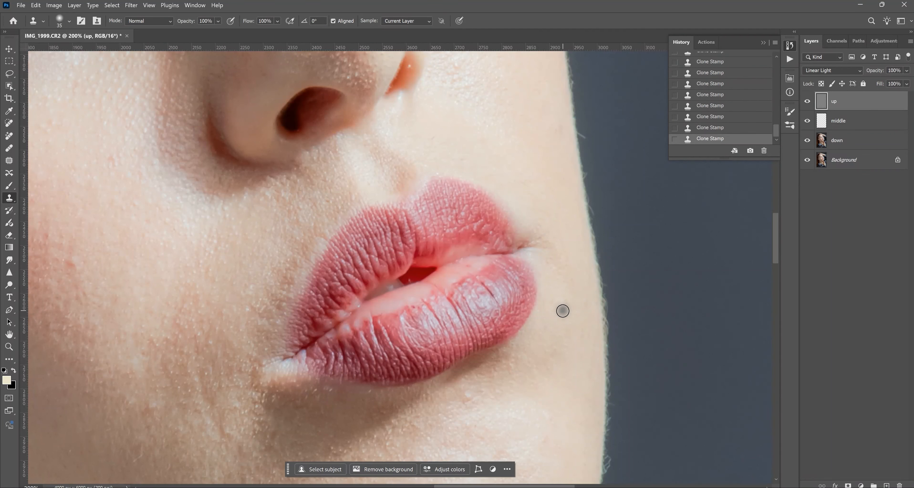
{"action": "key", "text": "ctrl+0"}
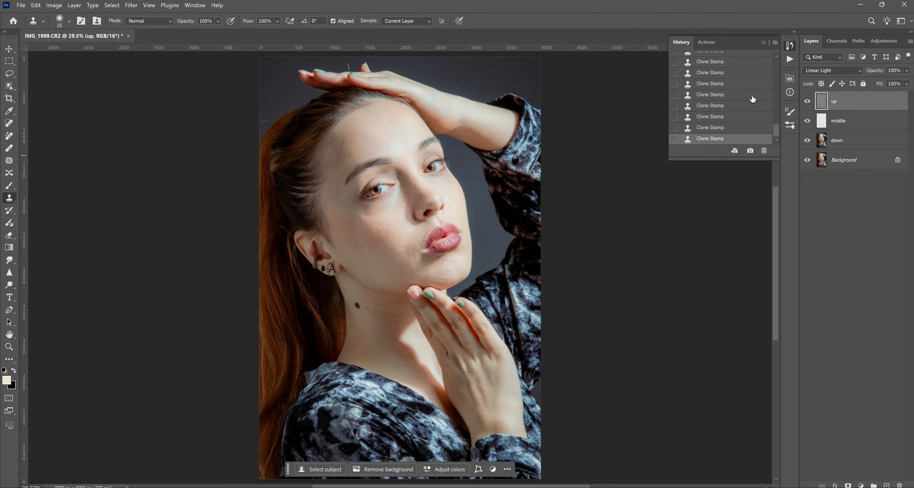
- Put away the history list, make the middle layer active and hide the up layer
{"action": "left_click_drag", "start_coordinate": [740, 162], "coordinate": [741, 107]}
{"action": "left_click", "coordinate": [763, 43]}
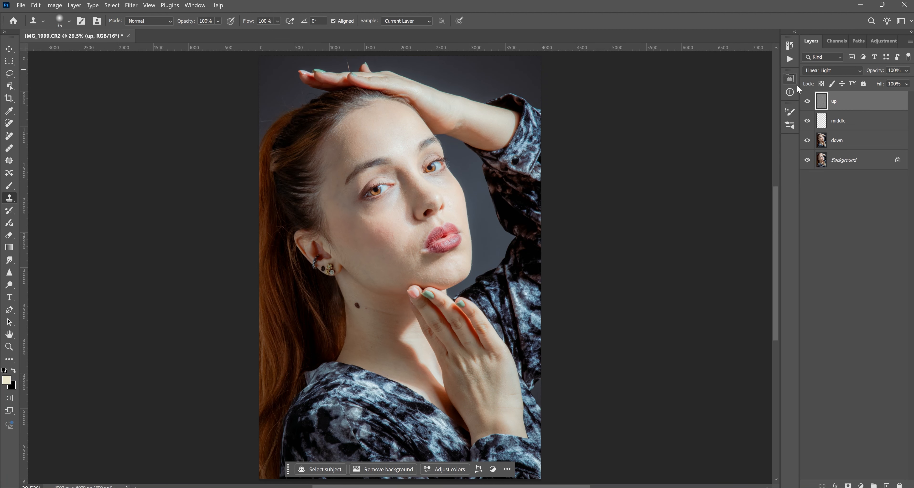
{"action": "left_click", "coordinate": [819, 119]}
{"action": "left_click", "coordinate": [808, 103]}
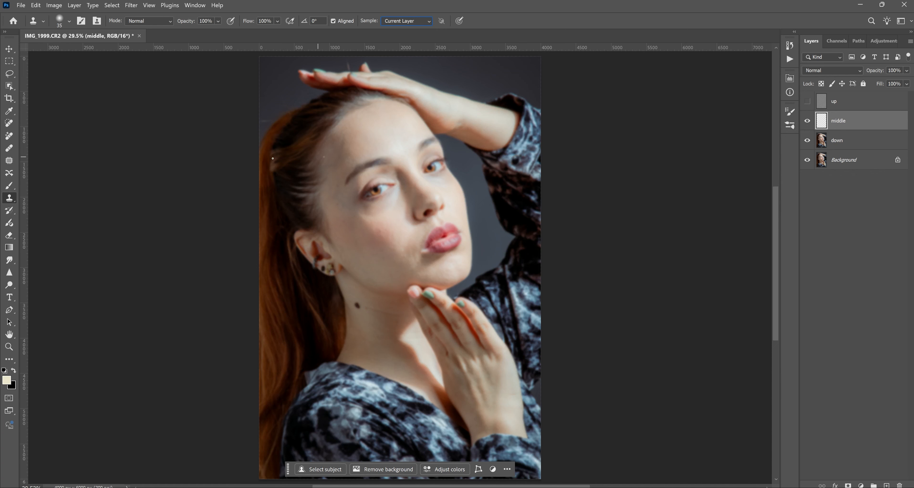
- Activate the Mixer Brush for the middle layer and set its Load and Mix to 15%
{"action": "left_click", "coordinate": [12, 358]}
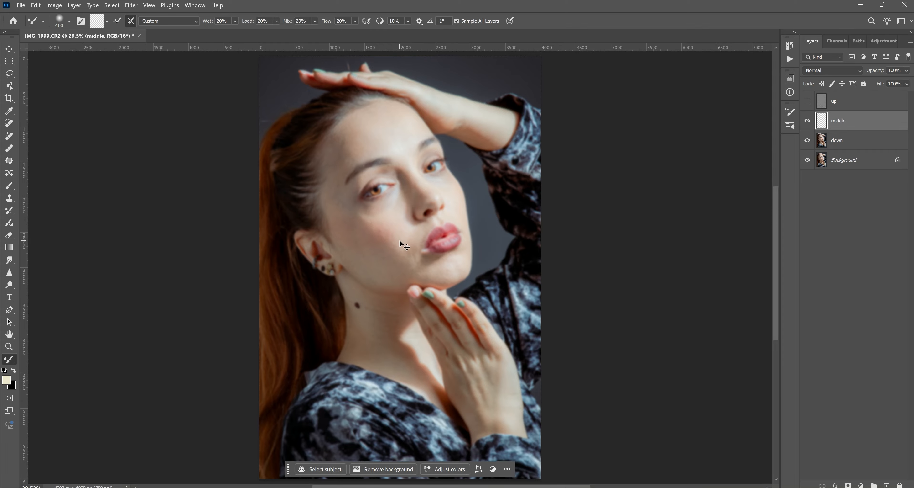
{"action": "scroll", "coordinate": [400, 241], "scroll_direction": "up", "scroll_amount": 2}
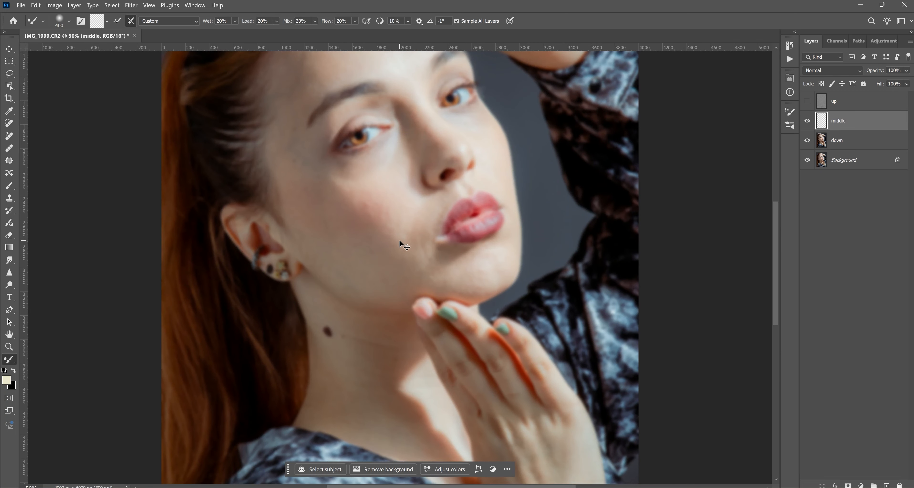
{"action": "scroll", "coordinate": [399, 240], "scroll_direction": "up", "scroll_amount": 5}
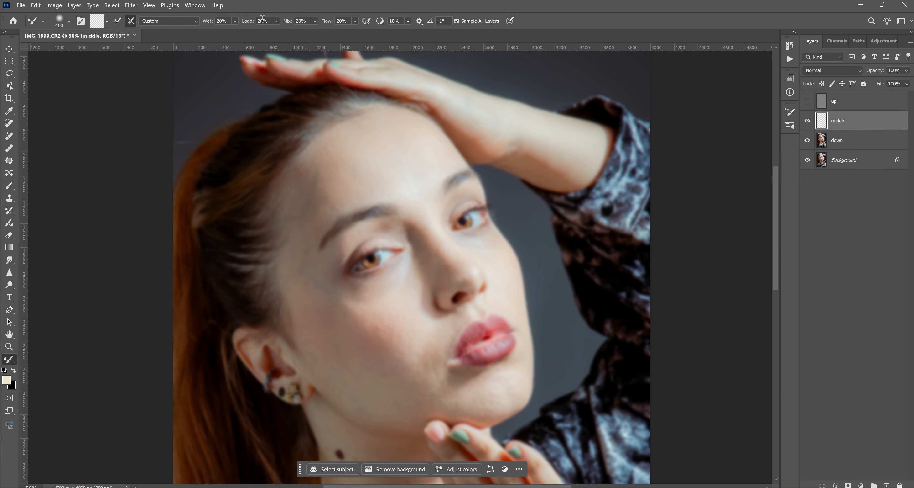
{"action": "left_click", "coordinate": [259, 21]}
{"action": "type", "text": "15"}
- Reduce the Mixer Brush to 90 pixels and blend the skin tones of the raised hand and forearm
{"action": "mouse_move", "coordinate": [403, 289]}
{"action": "left_mouse_down"}
{"action": "mouse_move", "coordinate": [414, 327]}
{"action": "mouse_move", "coordinate": [412, 296]}
{"action": "mouse_move", "coordinate": [394, 363]}
{"action": "mouse_move", "coordinate": [430, 412]}
{"action": "mouse_move", "coordinate": [424, 384]}
{"action": "mouse_move", "coordinate": [428, 439]}
{"action": "left_mouse_up"}
{"action": "left_click_drag", "start_coordinate": [477, 312], "coordinate": [442, 340]}
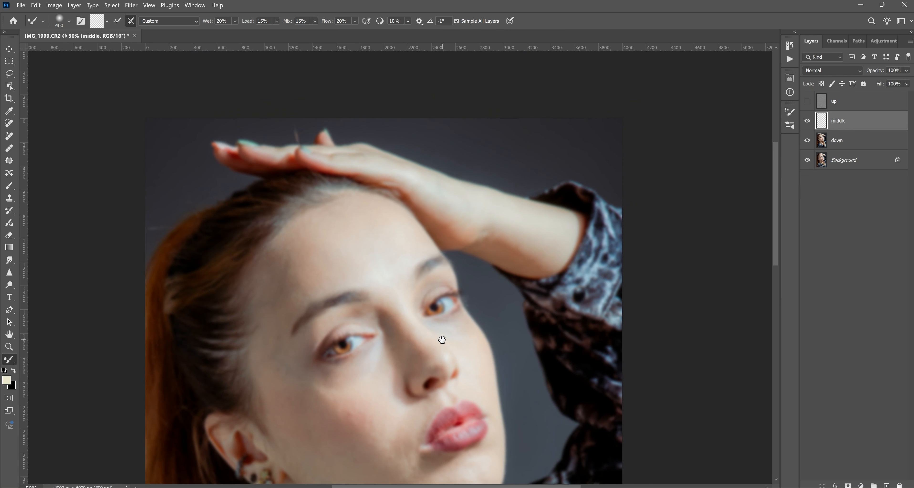
{"action": "key", "text": "bracketleft"}
{"action": "key", "text": "bracketleft"}
{"action": "key", "text": "bracketleft"}
{"action": "key", "text": "bracketleft"}
{"action": "key", "text": "bracketleft"}
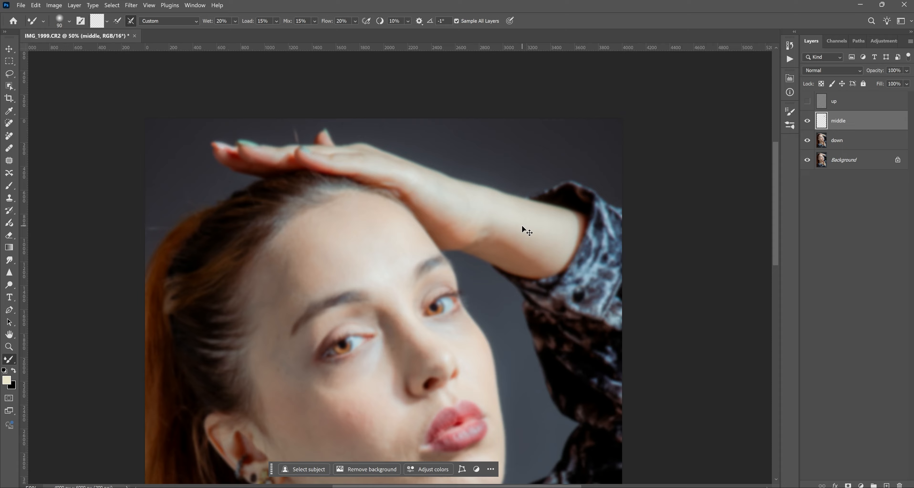
{"action": "key", "text": "ctrl+plus"}
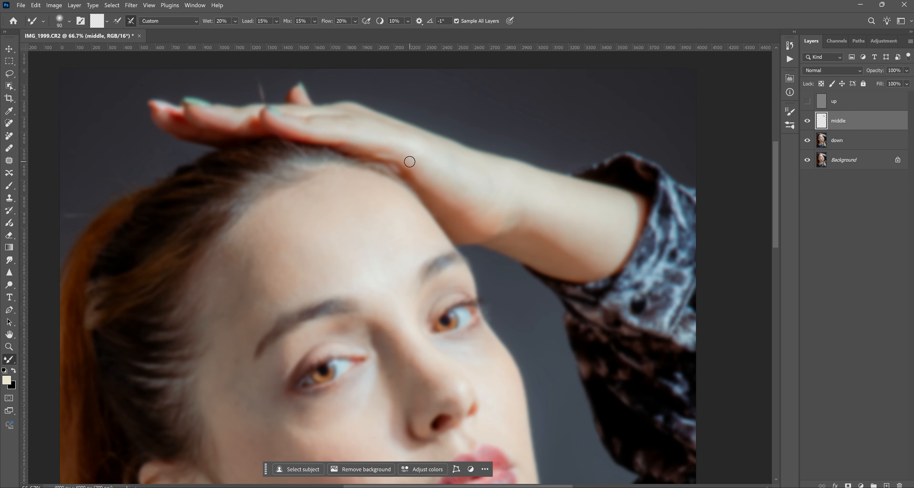
- Enlarge the Mixer Brush to 175 pixels and blend the skin tones across the forehead
{"action": "left_click_drag", "start_coordinate": [387, 237], "coordinate": [467, 172]}
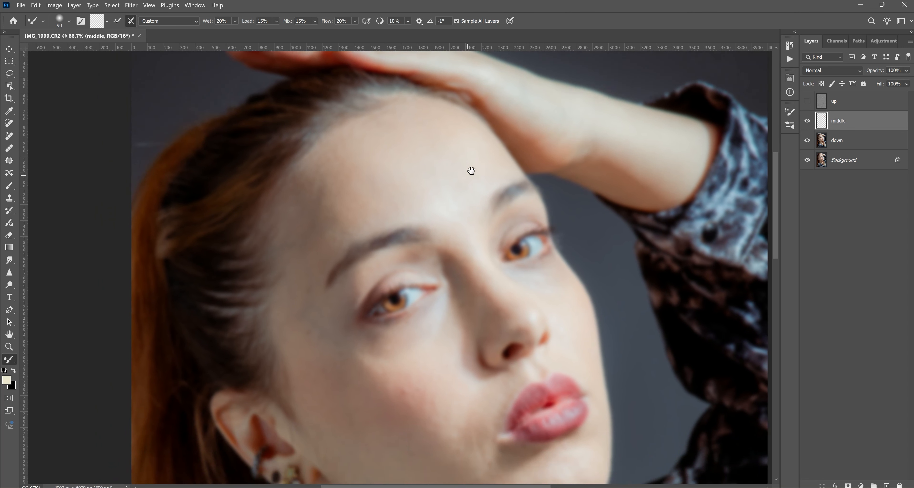
{"action": "key", "text": "bracketright"}
{"action": "key", "text": "bracketright"}
{"action": "key", "text": "bracketright"}
{"action": "key", "text": "bracketright"}
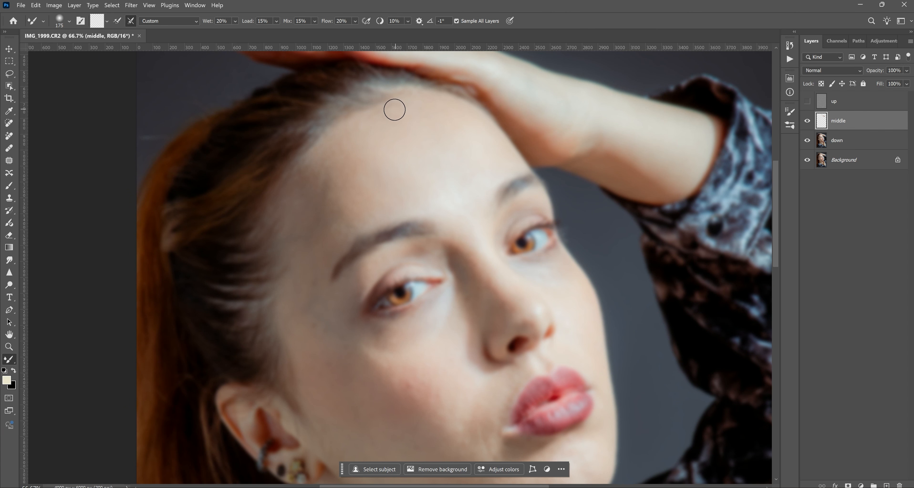
{"action": "mouse_move", "coordinate": [421, 111]}
{"action": "left_mouse_down"}
{"action": "mouse_move", "coordinate": [429, 132]}
{"action": "mouse_move", "coordinate": [344, 138]}
{"action": "mouse_move", "coordinate": [355, 124]}
{"action": "mouse_move", "coordinate": [359, 171]}
{"action": "left_mouse_up"}
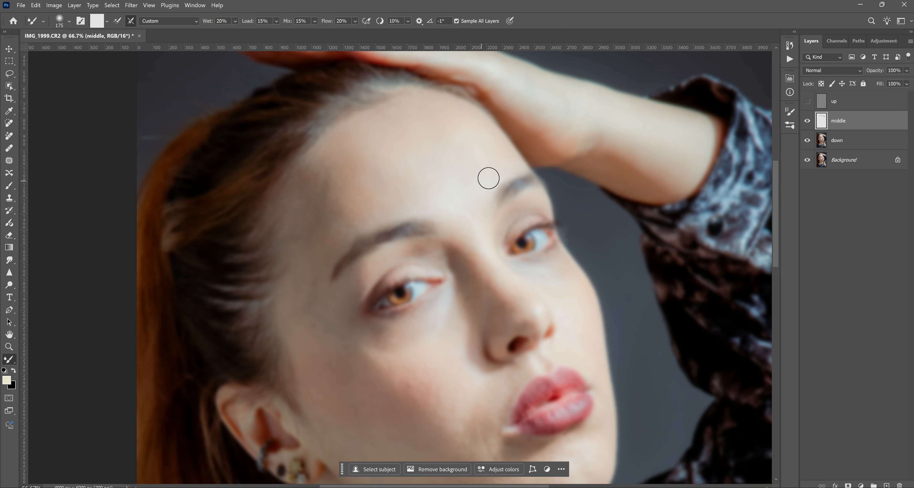
- Even out the forehead and the temple along the hairline with the Mixer Brush at up to 200 pixels
{"action": "key", "text": "bracketleft"}
{"action": "key", "text": "bracketleft"}
{"action": "key", "text": "bracketright"}
{"action": "key", "text": "bracketright"}
{"action": "key", "text": "bracketright"}
{"action": "key", "text": "bracketleft"}
{"action": "key", "text": "bracketleft"}
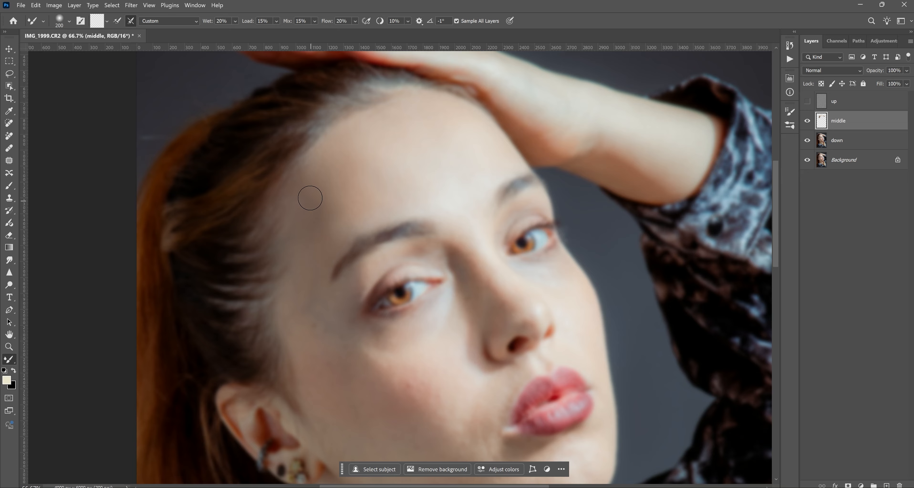
- Reduce the Mixer Brush to 125 pixels and blend the skin around the eyes and nose
{"action": "key", "text": "bracketleft"}
{"action": "scroll", "coordinate": [525, 359], "scroll_direction": "down", "scroll_amount": 2}
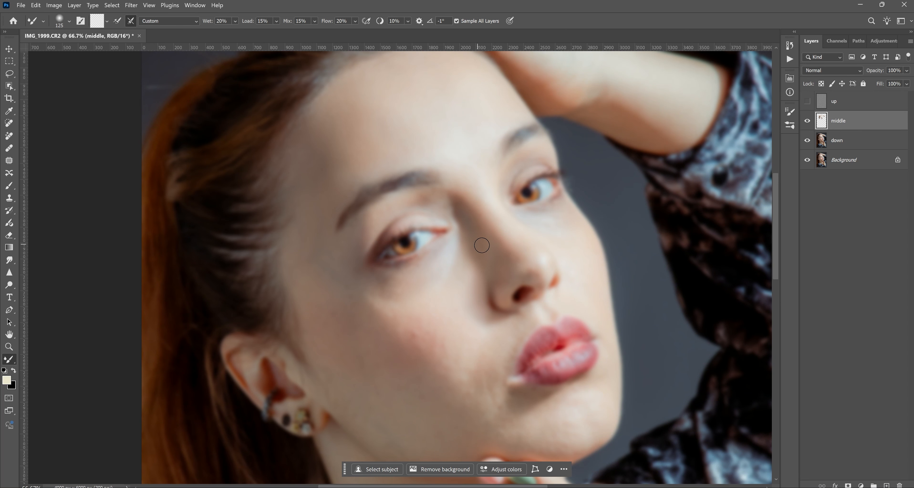
{"action": "key", "text": "bracketleft"}
{"action": "key", "text": "bracketleft"}
{"action": "key", "text": "bracketright"}
{"action": "key", "text": "bracketright"}
- Blend away the red blotches on the cheek with the Mixer Brush, enlarging it from 150 to 250 pixels
{"action": "mouse_move", "coordinate": [414, 340]}
{"action": "left_mouse_down"}
{"action": "mouse_move", "coordinate": [431, 331]}
{"action": "mouse_move", "coordinate": [399, 321]}
{"action": "mouse_move", "coordinate": [438, 337]}
{"action": "mouse_move", "coordinate": [416, 344]}
{"action": "mouse_move", "coordinate": [389, 317]}
{"action": "mouse_move", "coordinate": [406, 357]}
{"action": "mouse_move", "coordinate": [299, 303]}
{"action": "mouse_move", "coordinate": [386, 375]}
{"action": "mouse_move", "coordinate": [394, 363]}
{"action": "mouse_move", "coordinate": [443, 352]}
{"action": "mouse_move", "coordinate": [394, 379]}
{"action": "mouse_move", "coordinate": [470, 382]}
{"action": "left_mouse_up"}
{"action": "left_click_drag", "start_coordinate": [427, 336], "coordinate": [433, 265]}
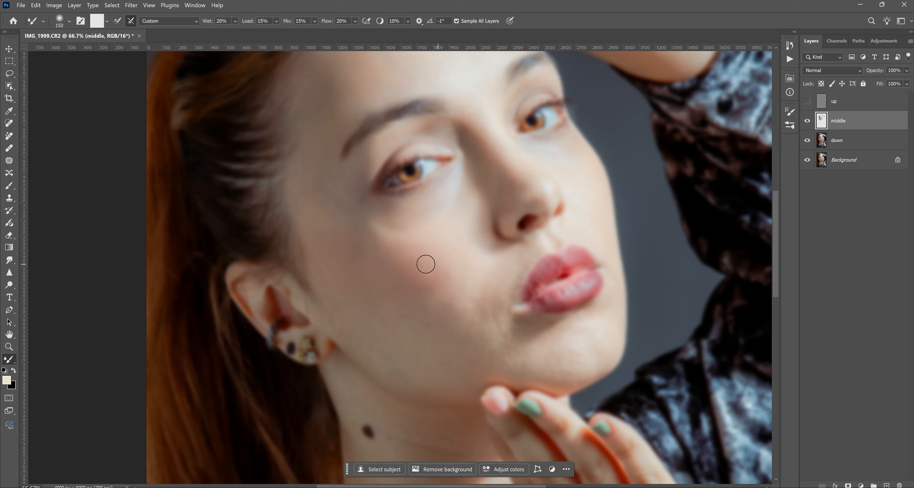
{"action": "key", "text": "bracketright"}
{"action": "key", "text": "bracketright"}
{"action": "key", "text": "bracketright"}
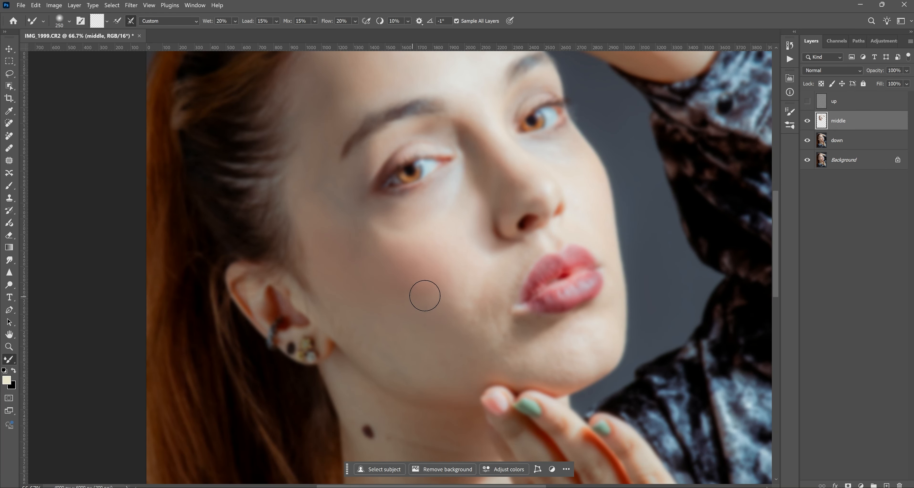
- Reduce the Mixer Brush to 125 pixels and smooth the uneven shadows beside the mouth and on the chin
{"action": "key", "text": "bracketleft"}
{"action": "key", "text": "bracketleft"}
{"action": "key", "text": "bracketleft"}
{"action": "key", "text": "bracketleft"}
{"action": "left_click_drag", "start_coordinate": [461, 362], "coordinate": [399, 334]}
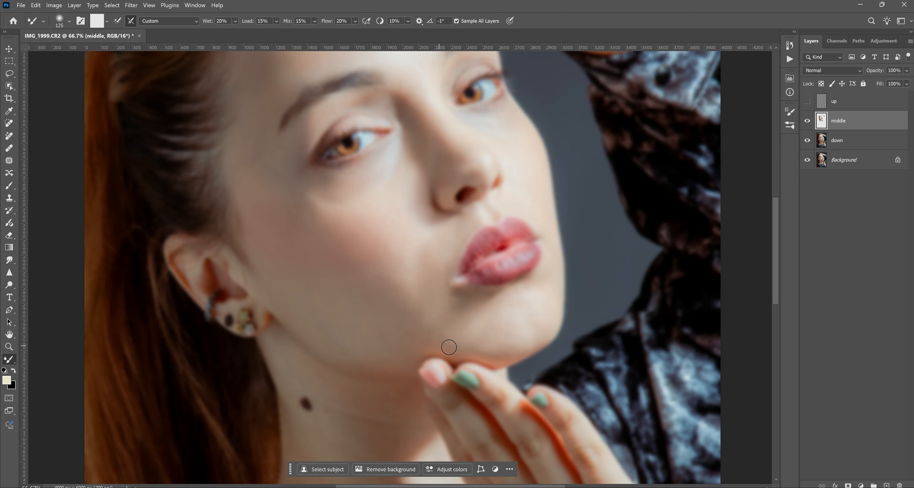
- Enlarge the Mixer Brush to 250 pixels and blend the skin tones of the neck and the lower hand
{"action": "key", "text": "bracketright"}
{"action": "key", "text": "bracketright"}
{"action": "key", "text": "bracketright"}
{"action": "key", "text": "bracketright"}
{"action": "mouse_move", "coordinate": [553, 284]}
{"action": "left_mouse_down"}
{"action": "mouse_move", "coordinate": [578, 460]}
{"action": "mouse_move", "coordinate": [521, 71]}
{"action": "left_mouse_up"}
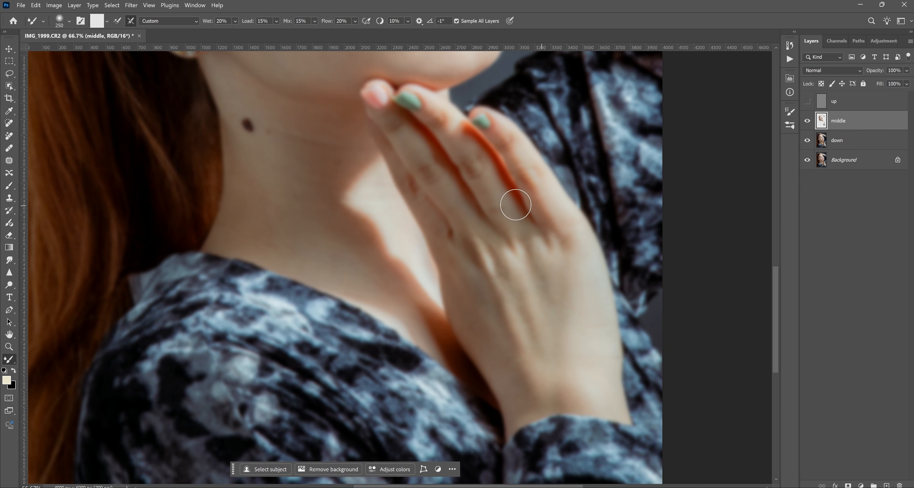
- Blend the skin between the eyebrow and the nose bridge with a 90-pixel Mixer Brush and check the whole portrait
{"action": "left_click_drag", "start_coordinate": [253, 212], "coordinate": [306, 359]}
{"action": "left_click_drag", "start_coordinate": [279, 173], "coordinate": [285, 418]}
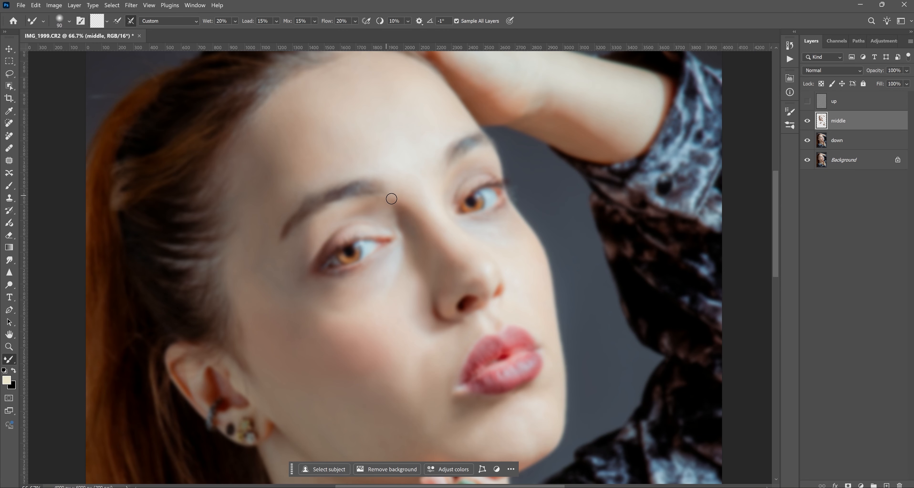
{"action": "key", "text": "ctrl+0"}
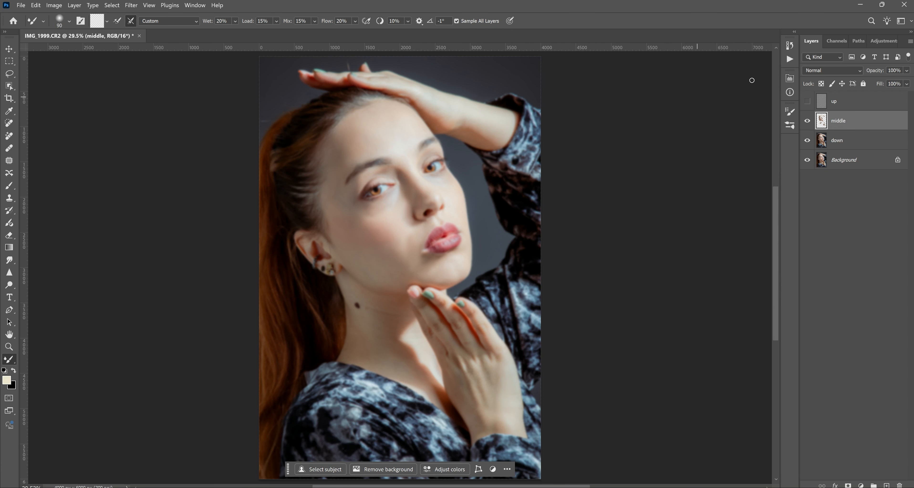
- Show the up layer again and collect the up, middle and down layers into a new group
{"action": "left_click", "coordinate": [808, 101]}
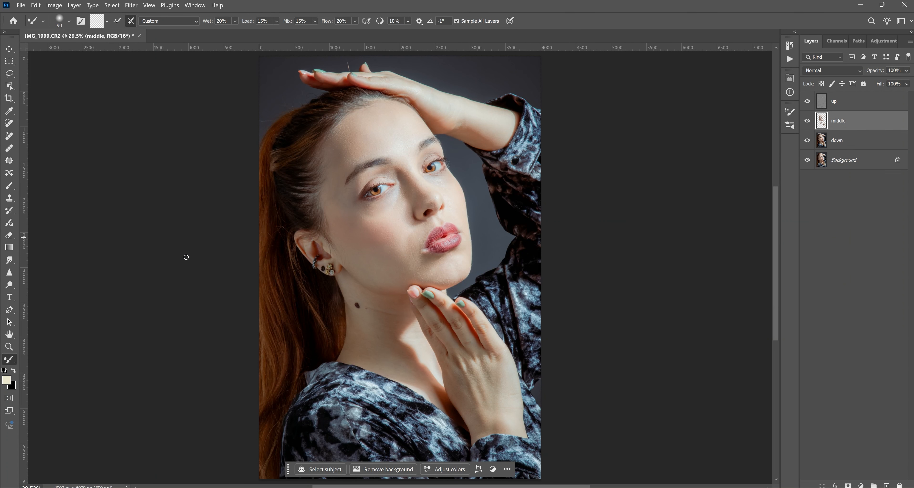
{"action": "key", "text": "z"}
{"action": "left_click_drag", "start_coordinate": [414, 178], "coordinate": [414, 176]}
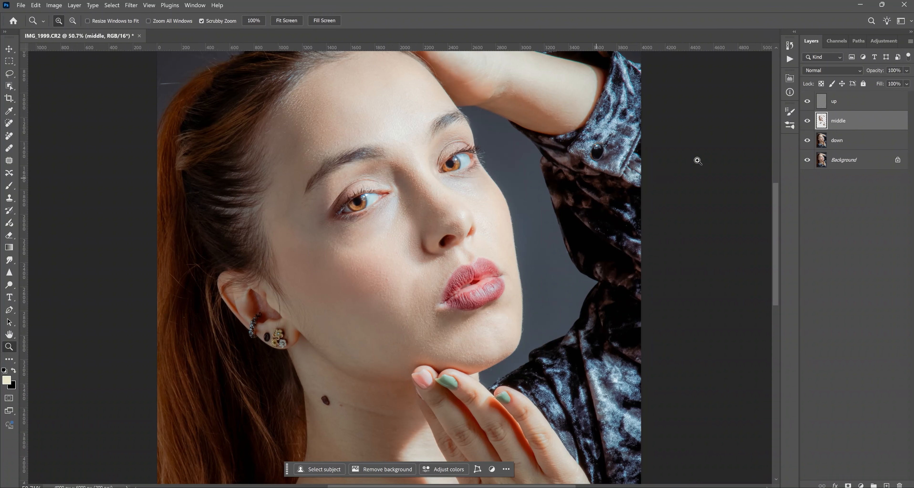
{"action": "left_click", "coordinate": [848, 111]}
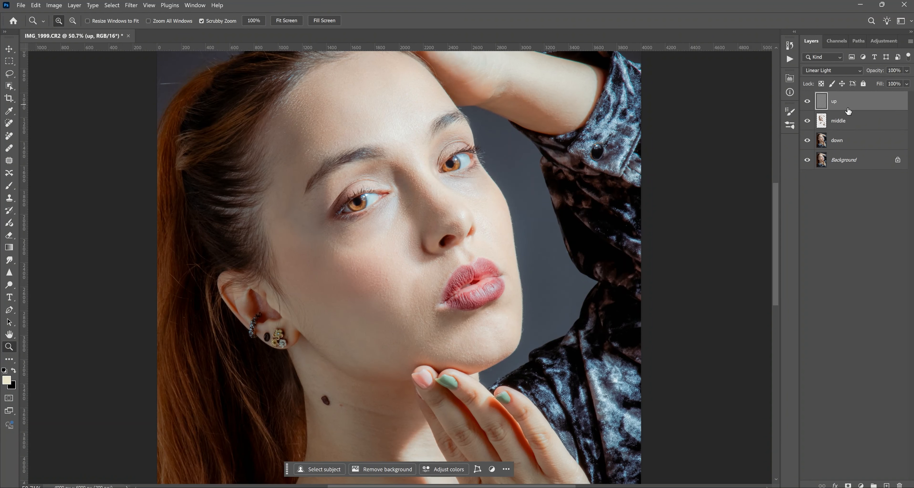
{"action": "left_click", "coordinate": [856, 135], "text": "shift"}
{"action": "right_click", "coordinate": [857, 135]}
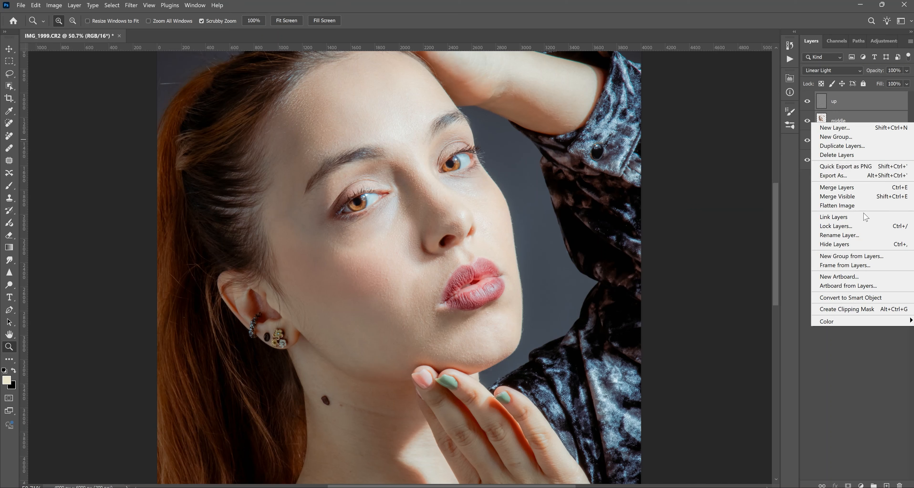
{"action": "left_click", "coordinate": [868, 257]}
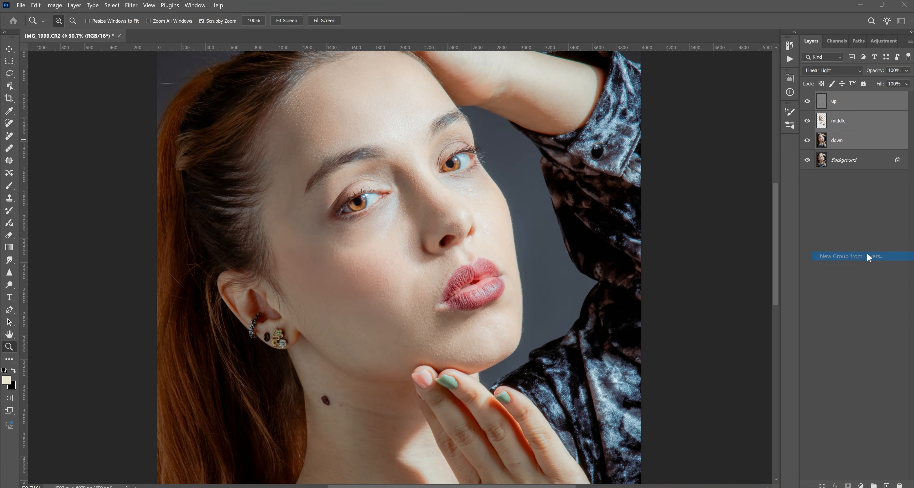
{"action": "left_click", "coordinate": [560, 244]}
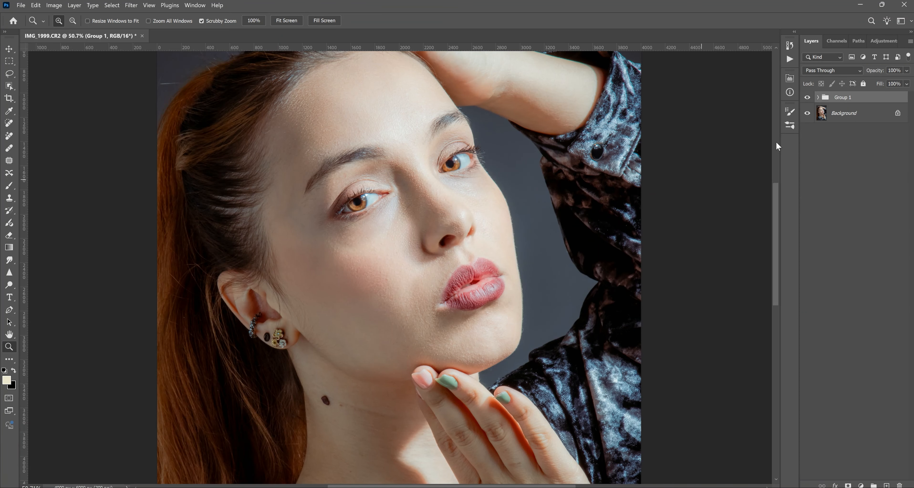
- Compare the portrait with and without the retouching group, in close-up and as a whole
{"action": "left_click", "coordinate": [808, 98]}
{"action": "left_click", "coordinate": [808, 98]}
{"action": "left_click", "coordinate": [808, 100]}
{"action": "left_click", "coordinate": [808, 99]}
{"action": "key", "text": "ctrl+0"}
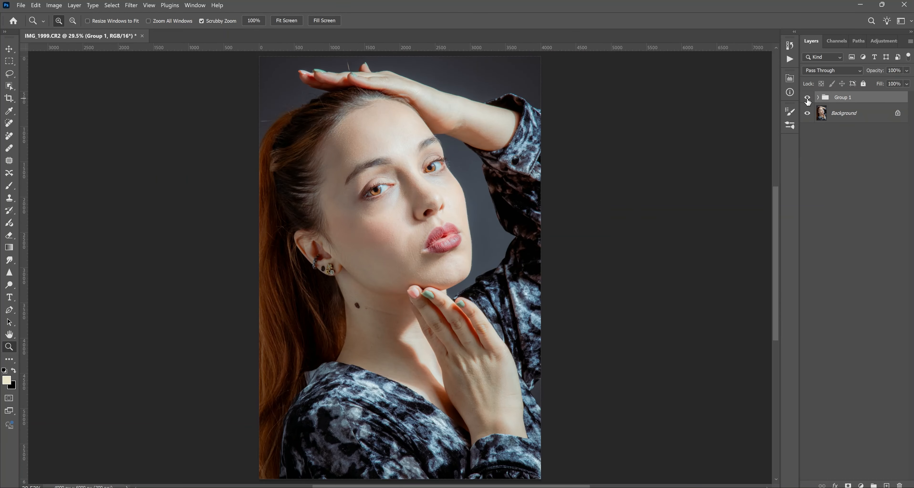
{"action": "left_click_drag", "start_coordinate": [405, 238], "coordinate": [536, 219]}
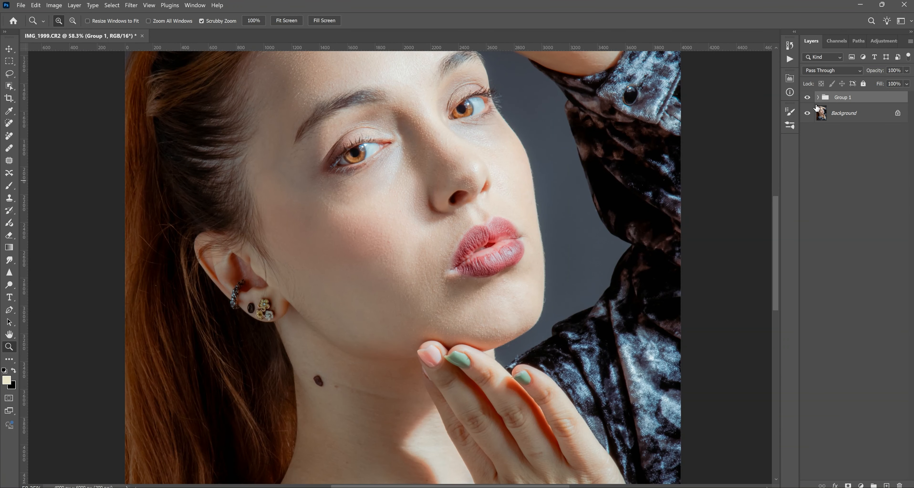
- Blend the facial skin on the middle layer with the Mixer Brush enlarged to 175 pixels, hiding the up layer while working
{"action": "left_click", "coordinate": [818, 98]}
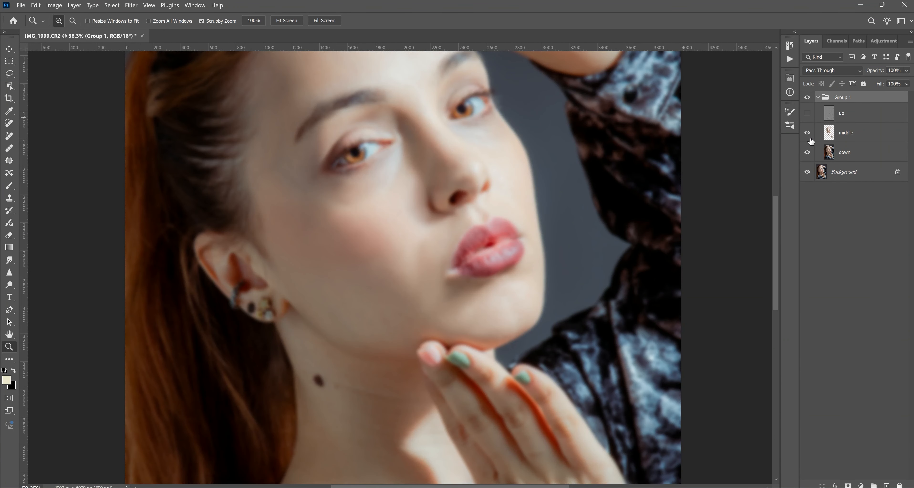
{"action": "left_click", "coordinate": [840, 141]}
{"action": "key", "text": "b"}
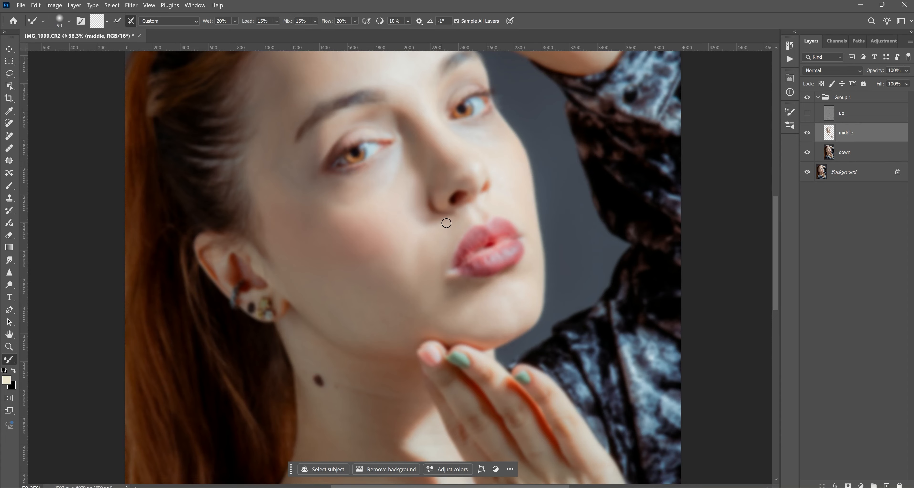
{"action": "key", "text": "bracketright"}
{"action": "key", "text": "bracketright"}
{"action": "left_click", "coordinate": [808, 113]}
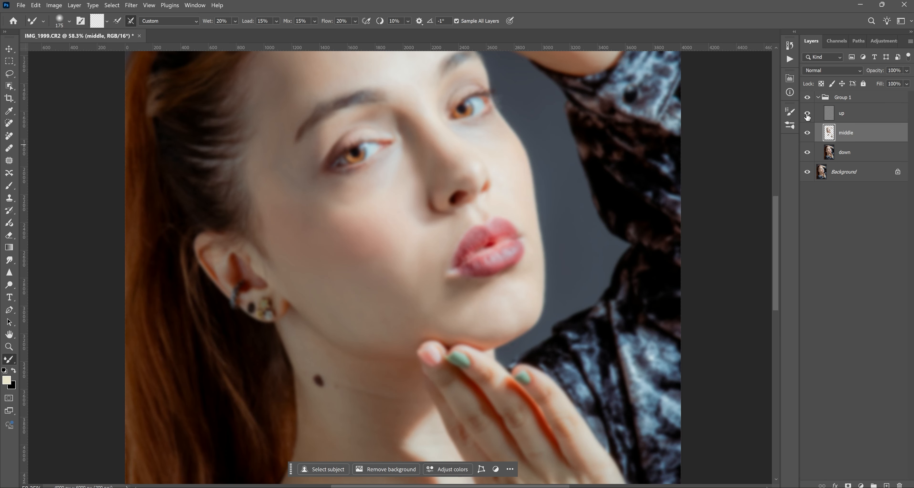
- Compare the face with and without the group, and inspect the neck and hand with the up layer selected
{"action": "left_click", "coordinate": [808, 97]}
{"action": "left_click", "coordinate": [808, 97]}
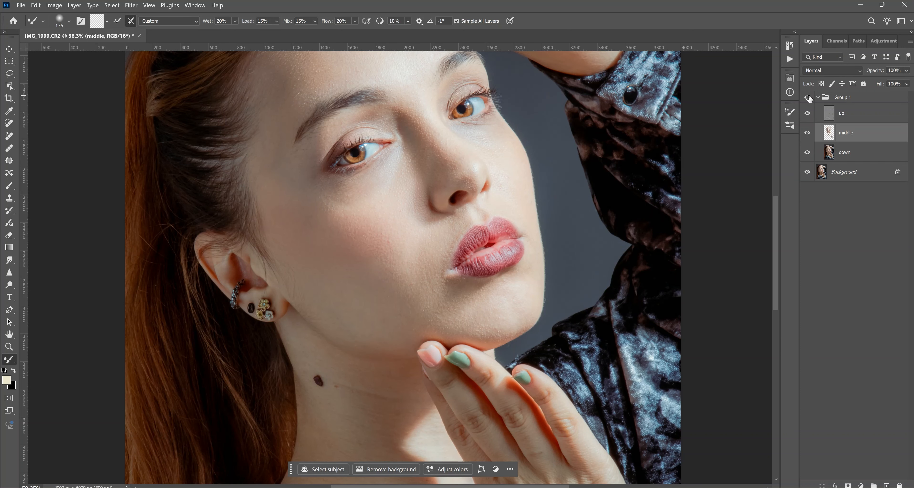
{"action": "left_click", "coordinate": [808, 99]}
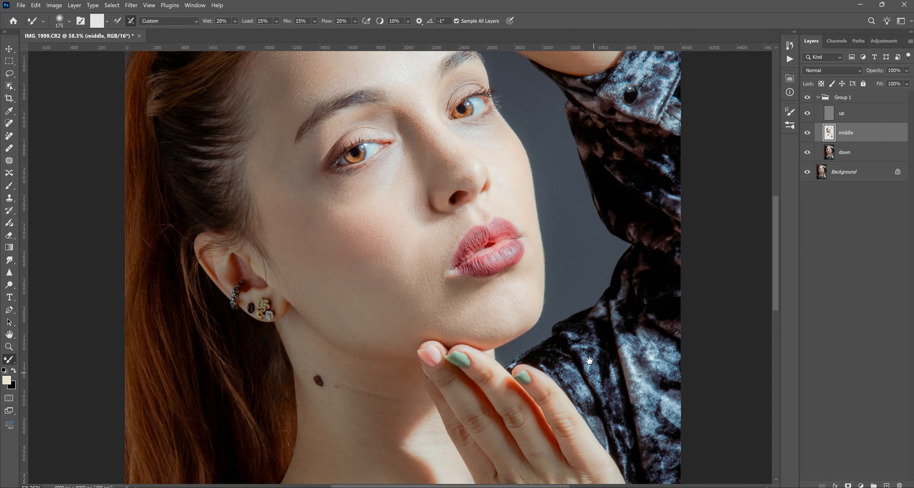
{"action": "scroll", "coordinate": [595, 270], "scroll_direction": "down", "scroll_amount": 3}
{"action": "left_click", "coordinate": [847, 120]}
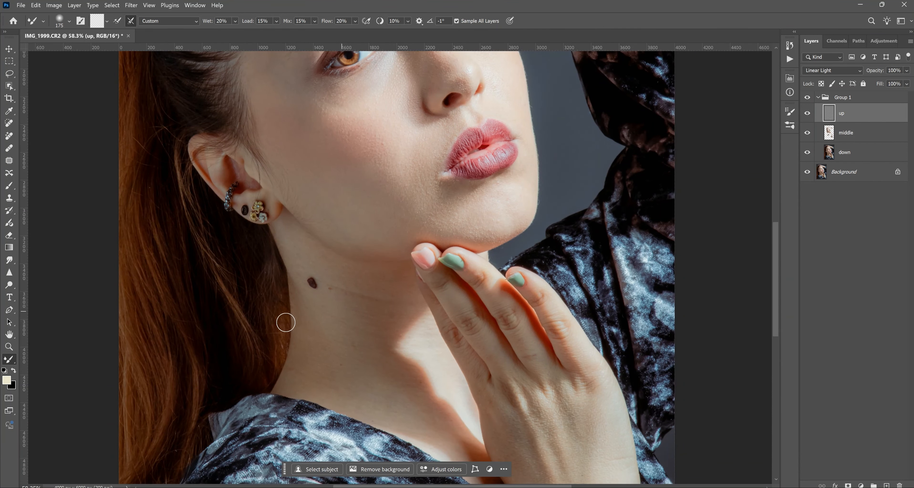
{"action": "left_click", "coordinate": [10, 347]}
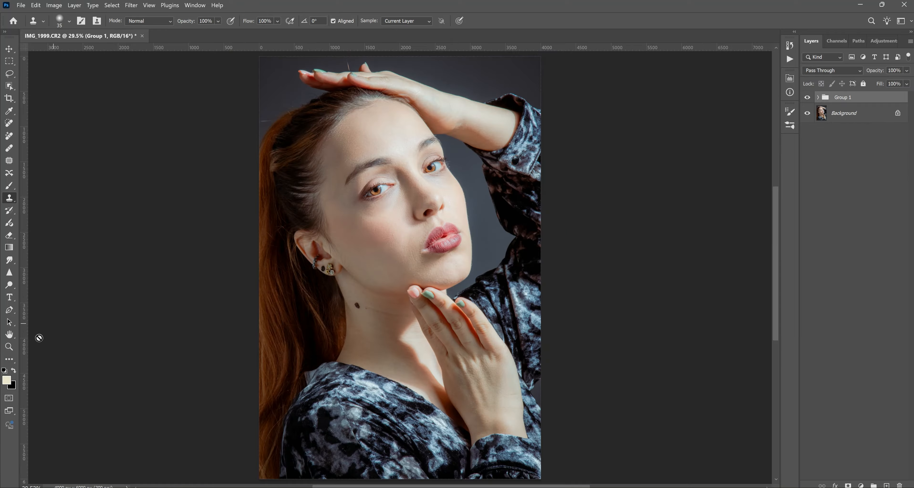
- Hide the up layer and blend the skin tones around the nose on the middle layer, varying the Mixer Brush size
{"action": "left_click", "coordinate": [442, 223]}
{"action": "left_click", "coordinate": [819, 97]}
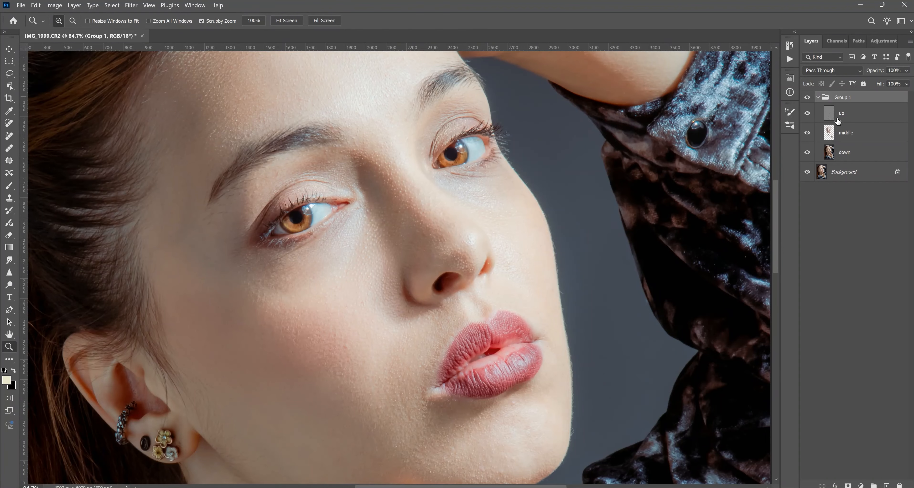
{"action": "left_click", "coordinate": [832, 117]}
{"action": "left_click", "coordinate": [808, 113]}
{"action": "key", "text": "b"}
{"action": "key", "text": "alt+bracketleft"}
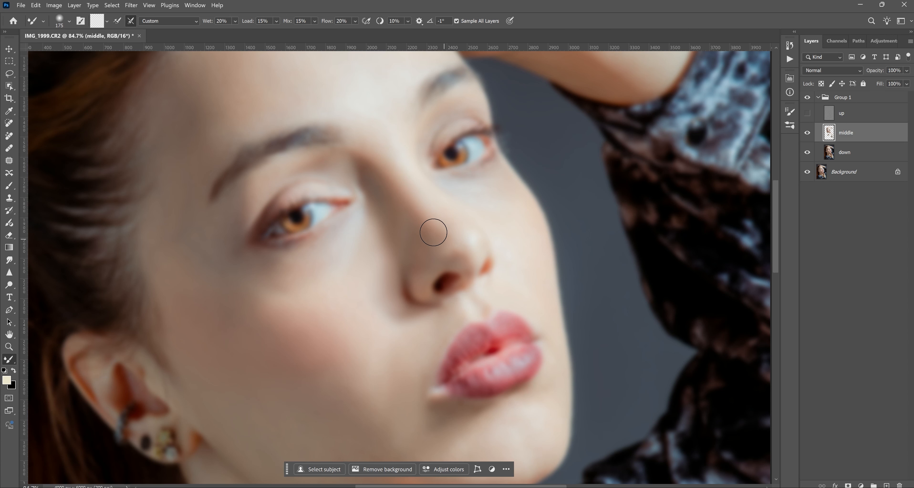
{"action": "key", "text": "bracketleft"}
{"action": "key", "text": "bracketleft"}
{"action": "key", "text": "bracketleft"}
{"action": "key", "text": "bracketleft"}
{"action": "key", "text": "bracketleft"}
{"action": "key", "text": "bracketright"}
{"action": "key", "text": "bracketright"}
{"action": "key", "text": "bracketright"}
{"action": "key", "text": "bracketright"}
{"action": "key", "text": "bracketright"}
- Reduce the Mixer Brush to 60 pixels, blend the skin around the nostrils and lips, and check it against the up layer's texture
{"action": "key", "text": "ctrl+plus"}
{"action": "key", "text": "ctrl+plus"}
{"action": "left_click_drag", "start_coordinate": [539, 348], "coordinate": [405, 233]}
{"action": "key", "text": "bracketleft"}
{"action": "key", "text": "bracketleft"}
{"action": "key", "text": "bracketleft"}
{"action": "key", "text": "bracketleft"}
{"action": "key", "text": "bracketleft"}
{"action": "key", "text": "bracketleft"}
{"action": "key", "text": "bracketleft"}
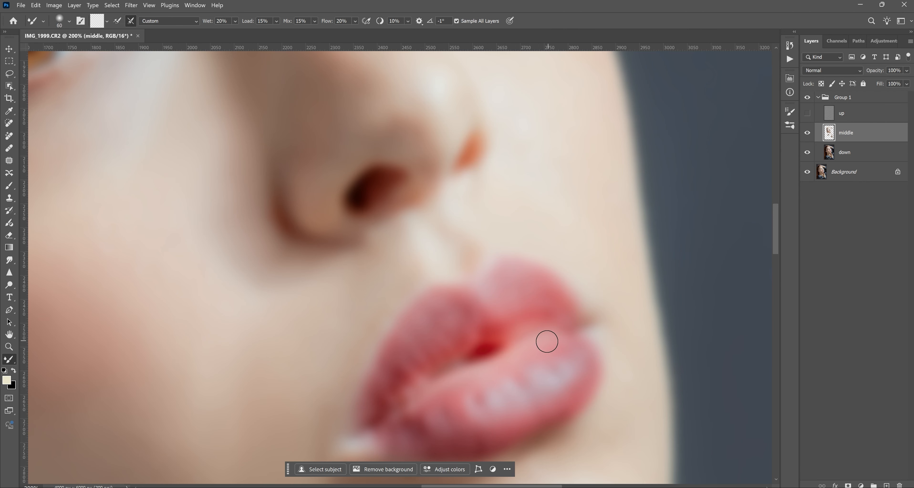
{"action": "left_click", "coordinate": [807, 113]}
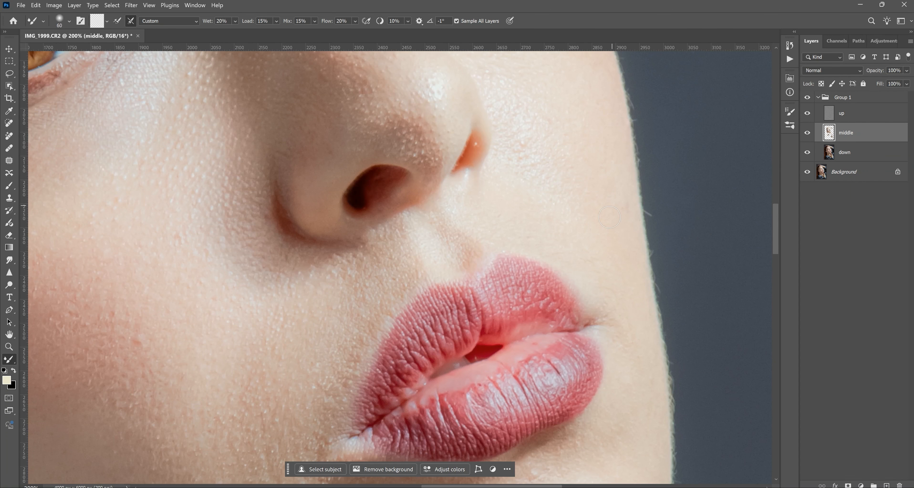
{"action": "scroll", "coordinate": [609, 217], "scroll_direction": "down", "scroll_amount": 3}
{"action": "left_click", "coordinate": [808, 114]}
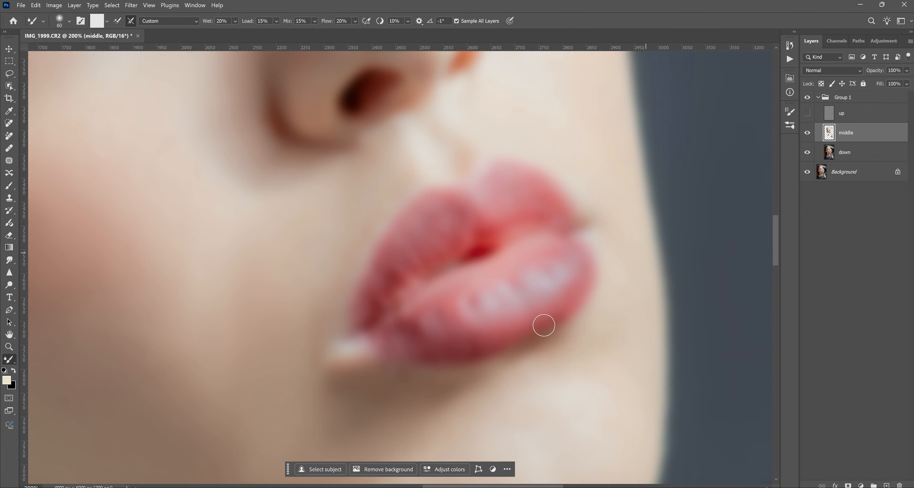
- Sample a red from the lips for the Brush tool and set a 40-pixel Soft Round tip with 4% flow
{"action": "left_click", "coordinate": [10, 185]}
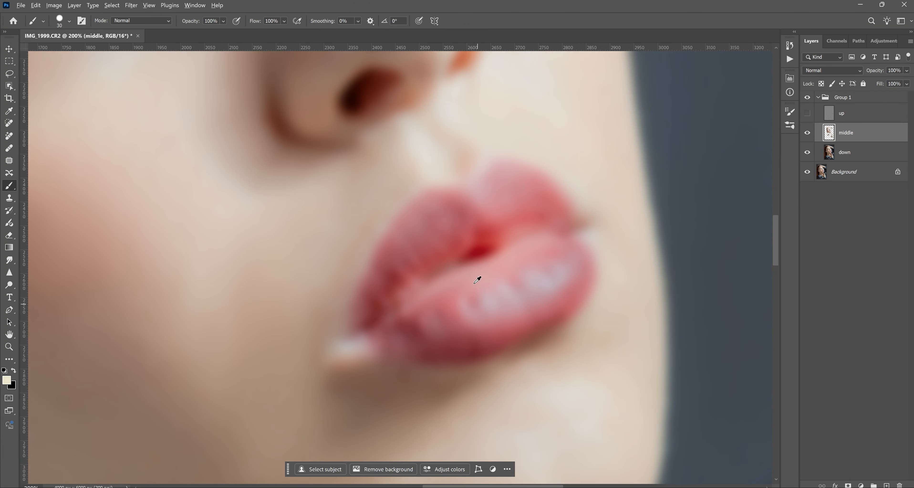
{"action": "left_click", "coordinate": [463, 242], "text": "alt"}
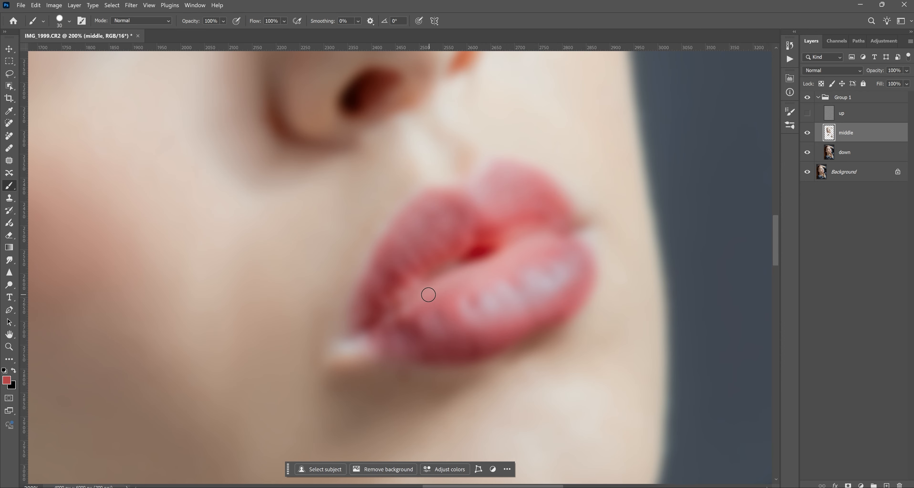
{"action": "left_click_drag", "start_coordinate": [253, 21], "coordinate": [248, 22]}
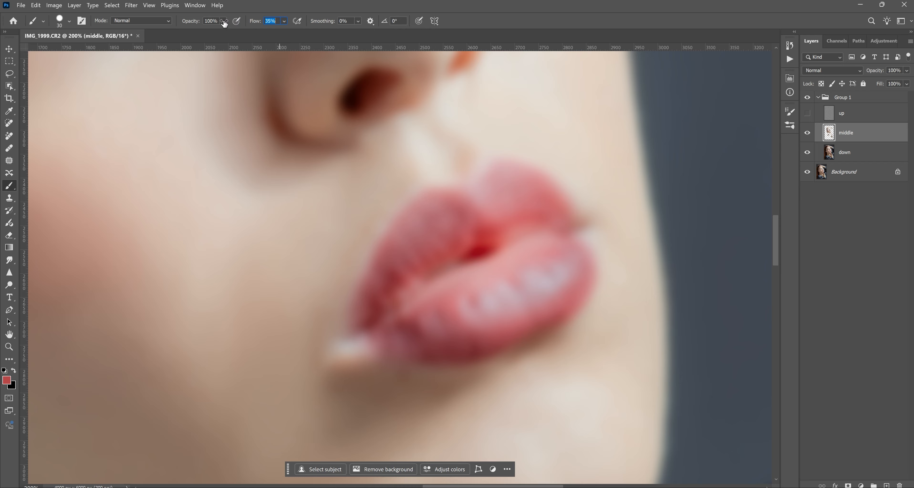
{"action": "left_click_drag", "start_coordinate": [214, 23], "coordinate": [214, 22]}
{"action": "key", "text": "bracketright"}
{"action": "left_click", "coordinate": [70, 22]}
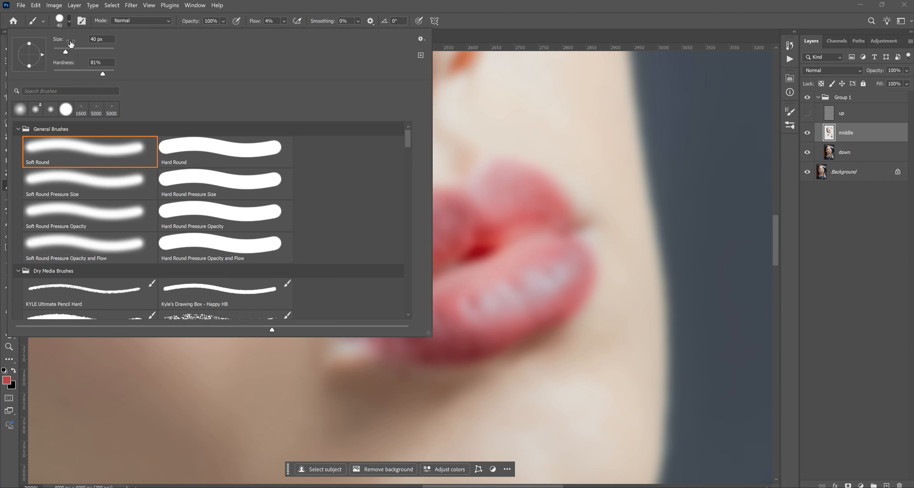
{"action": "left_click", "coordinate": [81, 151]}
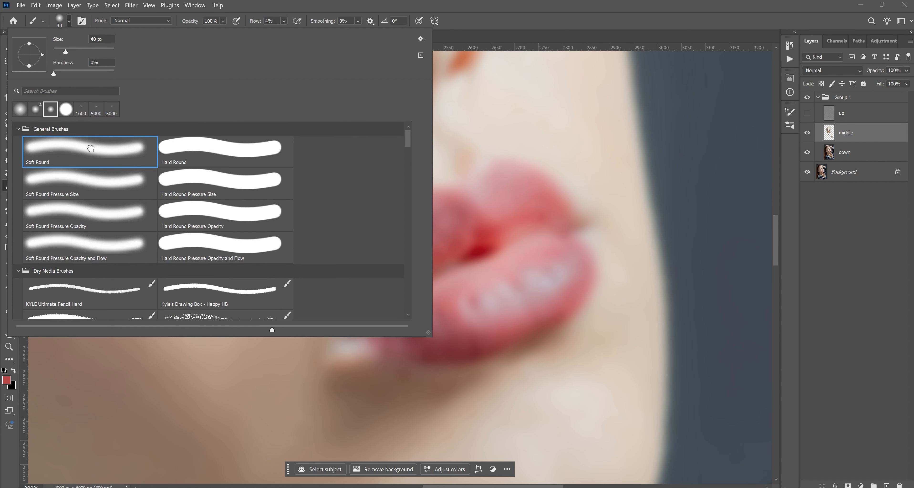
{"action": "left_click", "coordinate": [358, 15]}
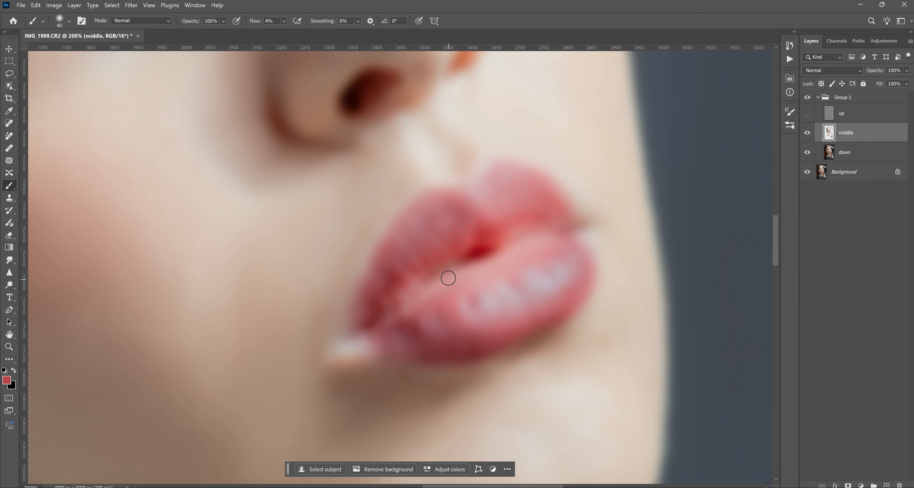
- Enlarge the brush to 60 pixels, tint the pale areas of the lower lip, and check the result with the up layer
{"action": "key", "text": "bracketright"}
{"action": "key", "text": "bracketright"}
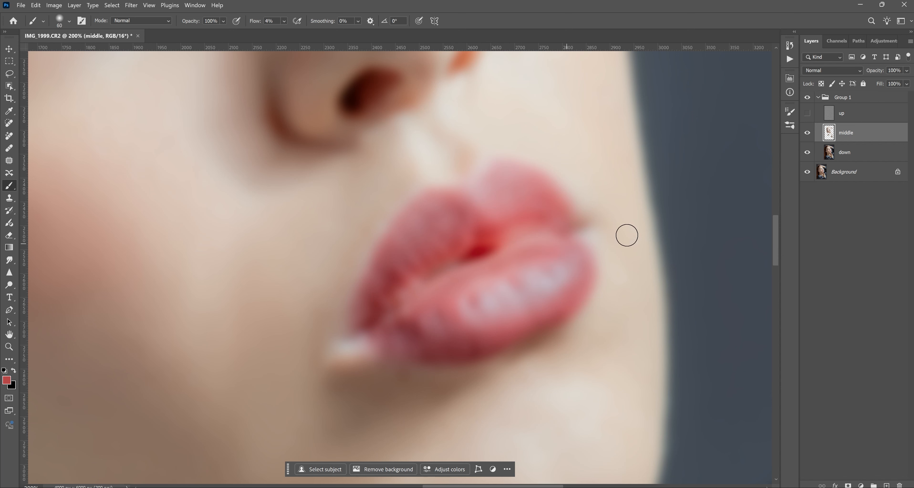
{"action": "left_click", "coordinate": [808, 113]}
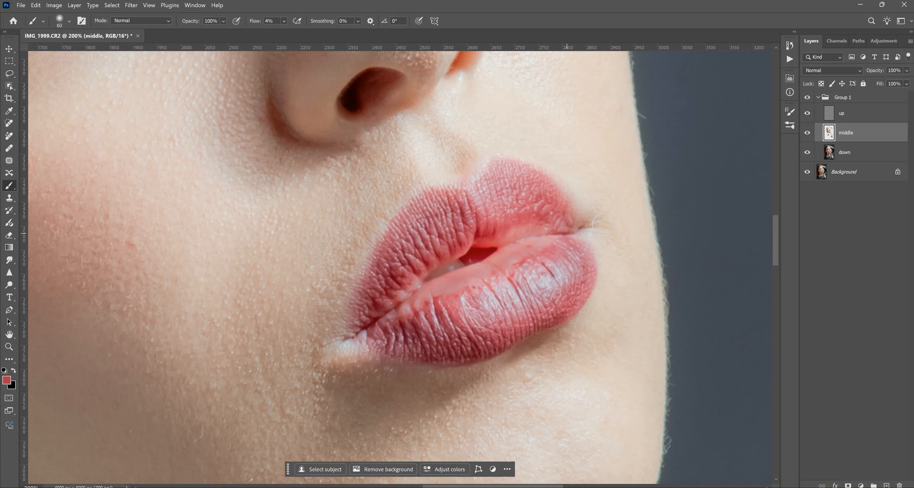
{"action": "left_click", "coordinate": [808, 113]}
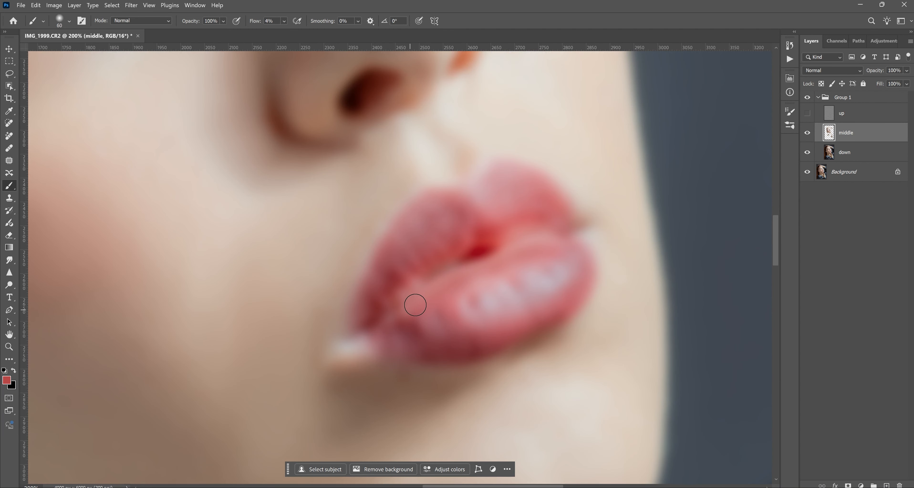
- Reduce the brush to 35 pixels, paint red over the pale gap between the lips, and check it with the up layer
{"action": "key", "text": "bracketleft"}
{"action": "key", "text": "bracketleft"}
{"action": "left_click", "coordinate": [807, 113]}
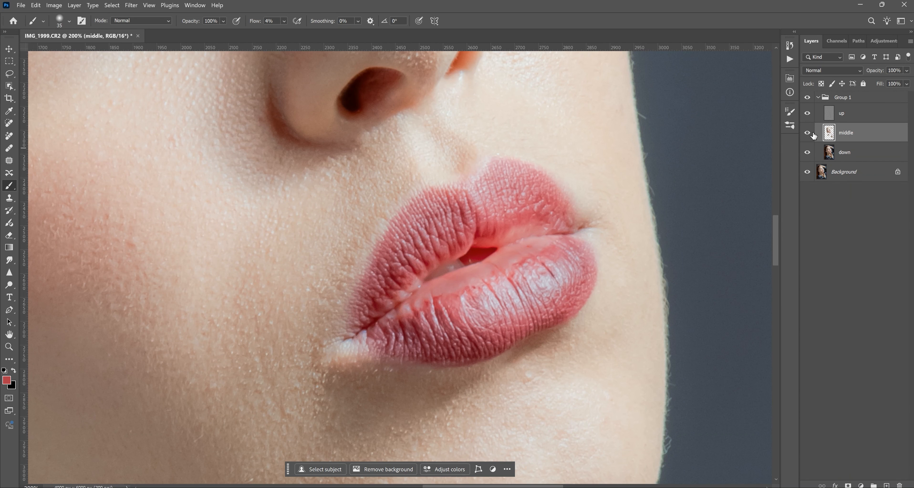
{"action": "left_click", "coordinate": [808, 114]}
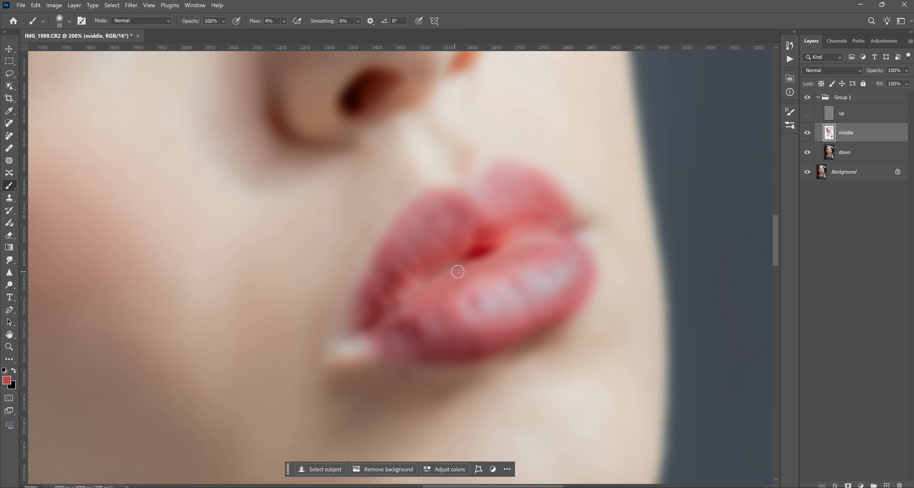
- Undo the stroke along the lower lip and tint the inner lips with a 50-pixel brush, checking against the up layer
{"action": "left_click_drag", "start_coordinate": [533, 250], "coordinate": [461, 287]}
{"action": "key", "text": "ctrl+z"}
{"action": "key", "text": "bracketright"}
{"action": "key", "text": "bracketright"}
{"action": "key", "text": "bracketright"}
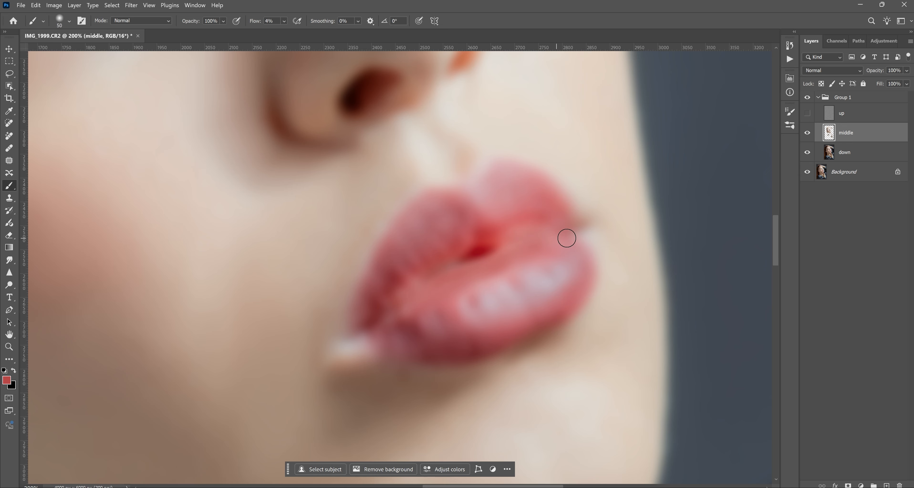
{"action": "left_click", "coordinate": [807, 114]}
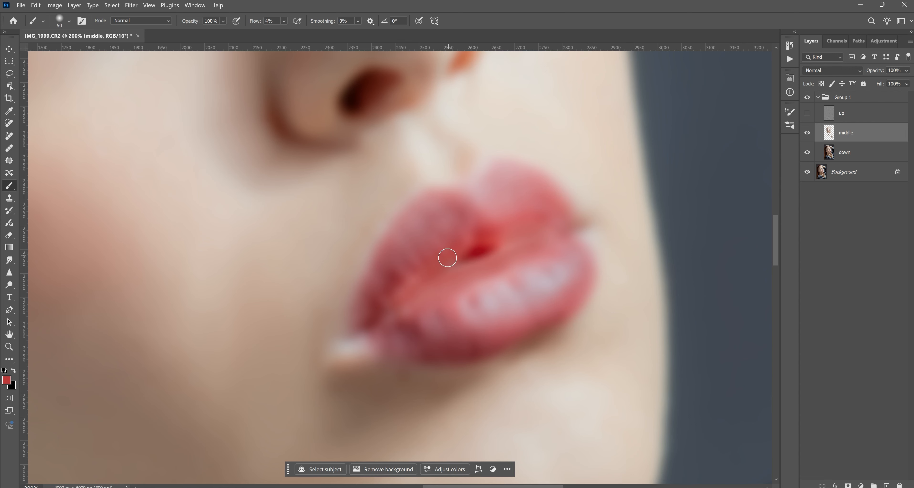
- Sample further pink tones from the lower lip, even out the lip colour, and show the up layer with the whole portrait
{"action": "left_click", "coordinate": [440, 324], "text": "alt"}
{"action": "left_click", "coordinate": [496, 286], "text": "alt"}
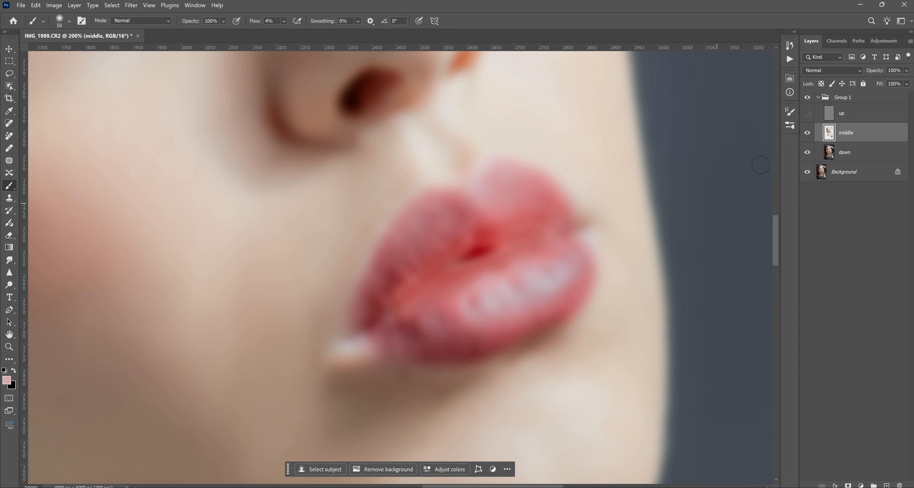
{"action": "left_click", "coordinate": [808, 113]}
{"action": "key", "text": "ctrl+0"}
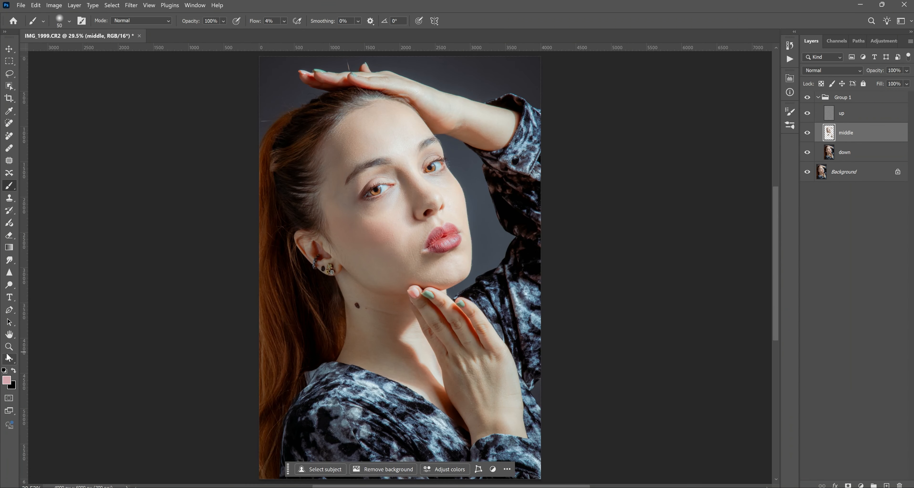
- Hide the up layer, sample a red from the inner lips on the middle layer, and show the up layer again
{"action": "left_click", "coordinate": [10, 347]}
{"action": "left_click_drag", "start_coordinate": [452, 225], "coordinate": [482, 276]}
{"action": "left_click", "coordinate": [807, 113]}
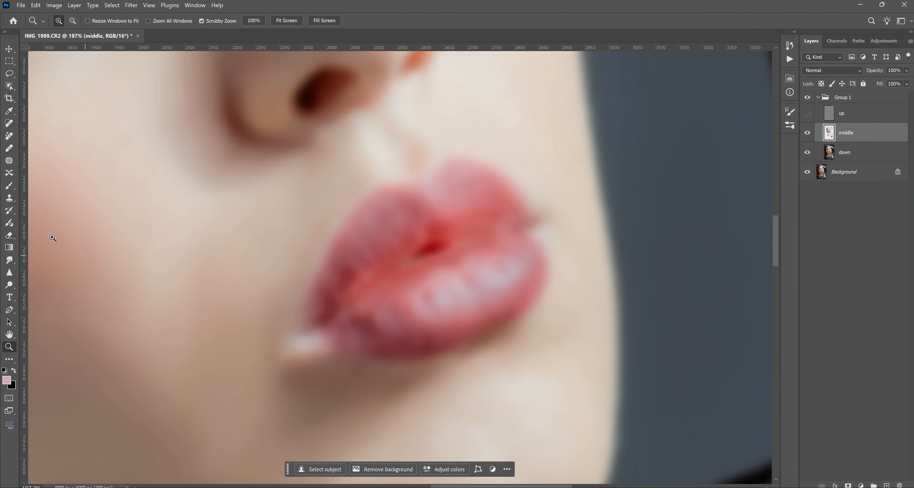
{"action": "key", "text": "b"}
{"action": "left_click", "coordinate": [445, 233], "text": "alt"}
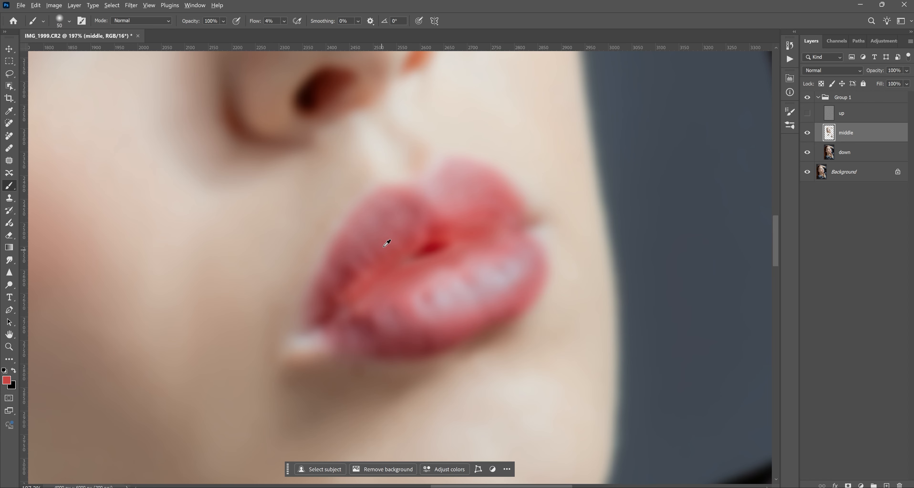
{"action": "left_click", "coordinate": [807, 113]}
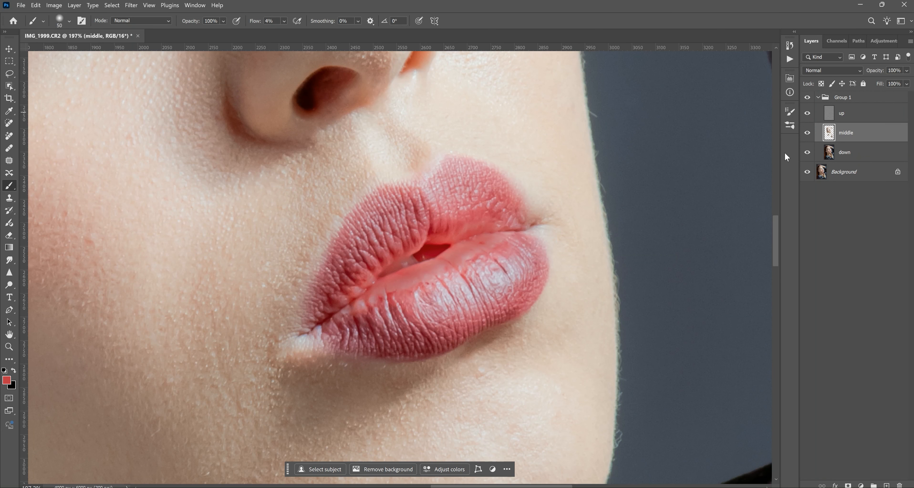
- Make the up layer active and ready the Clone Stamp with a 20-pixel brush for the lips
{"action": "key", "text": "alt+bracketright"}
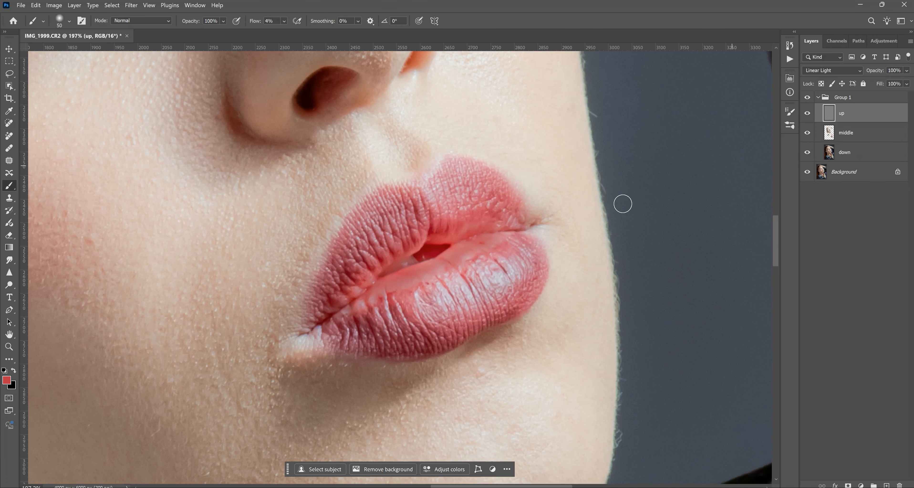
{"action": "left_click", "coordinate": [7, 199]}
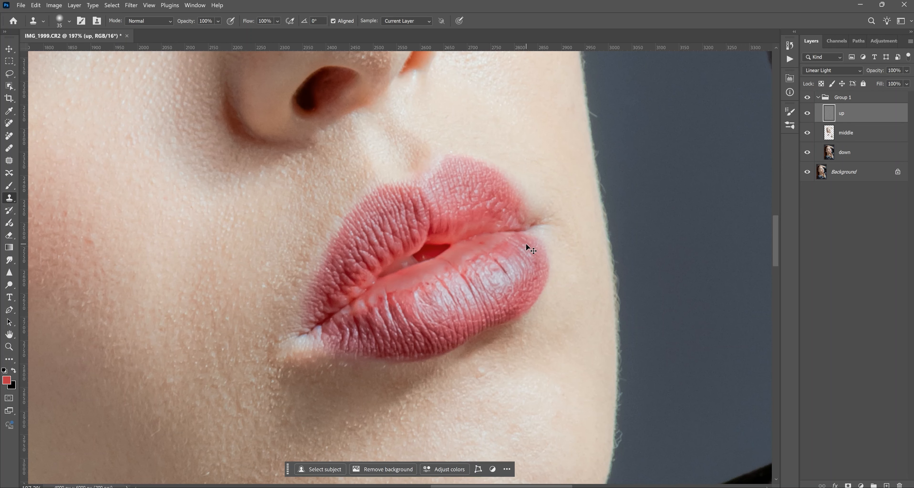
{"action": "scroll", "coordinate": [525, 243], "scroll_direction": "up", "scroll_amount": 3}
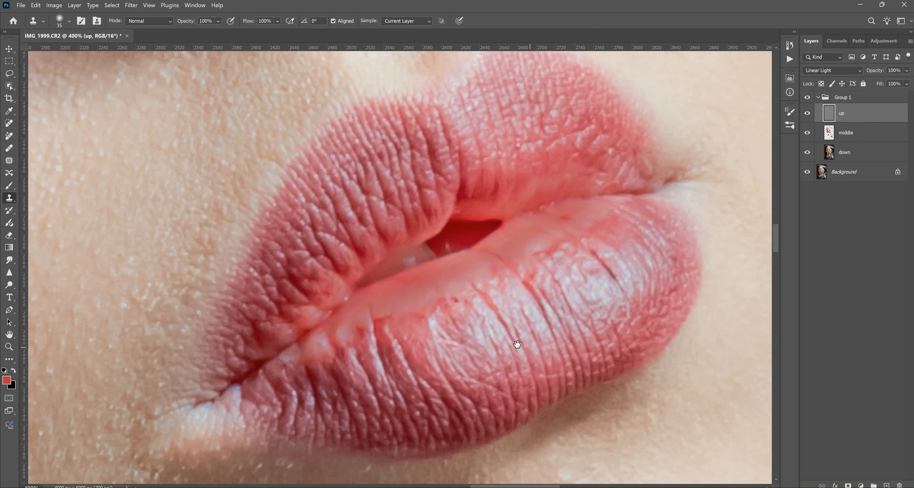
{"action": "left_click_drag", "start_coordinate": [518, 344], "coordinate": [483, 315]}
{"action": "key", "text": "bracketleft"}
{"action": "key", "text": "bracketleft"}
{"action": "key", "text": "bracketleft"}
{"action": "key", "text": "bracketleft"}
{"action": "key", "text": "bracketleft"}
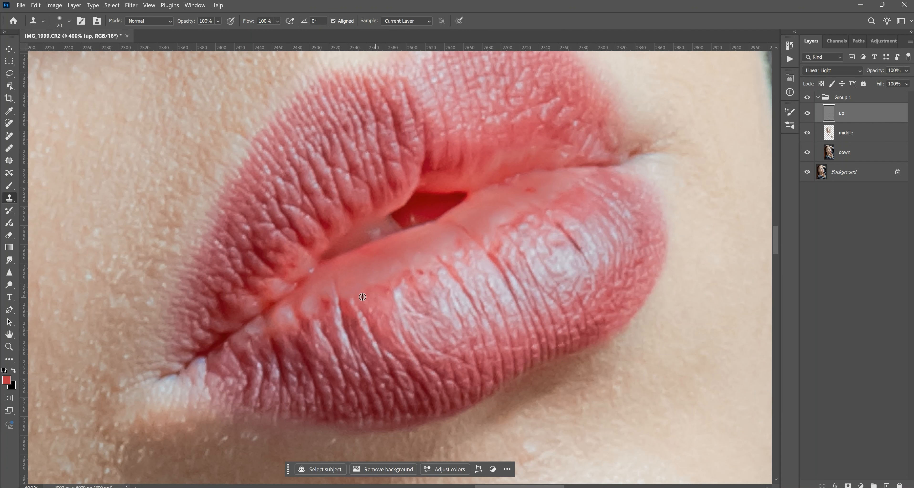
- Clone clean lip texture over the spots and creases along the inner edge of the lower lip on the up layer
{"action": "left_click", "coordinate": [326, 322], "text": "alt"}
{"action": "left_click_drag", "start_coordinate": [308, 308], "coordinate": [315, 300]}
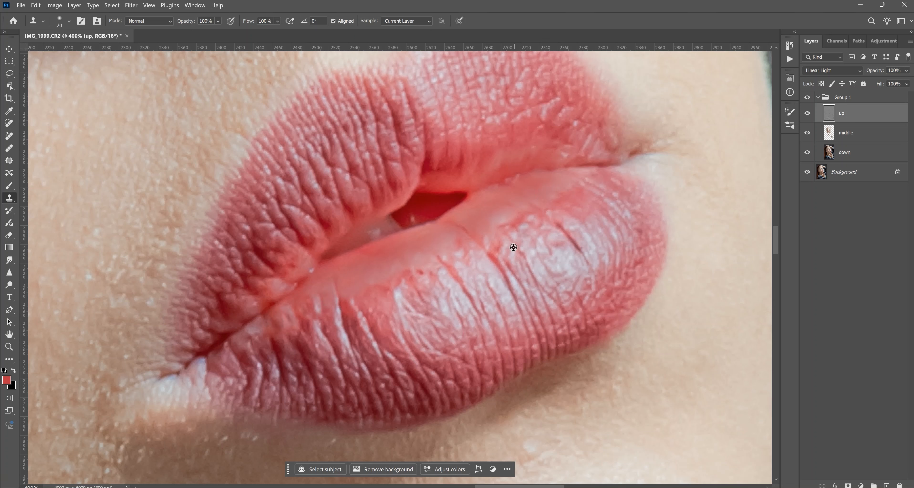
{"action": "left_click", "coordinate": [492, 215], "text": "alt"}
{"action": "left_click_drag", "start_coordinate": [500, 228], "coordinate": [529, 209]}
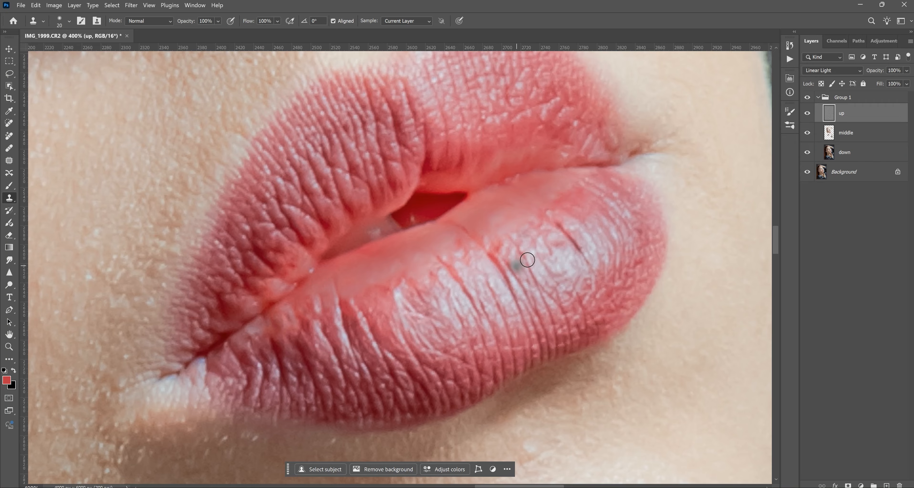
{"action": "left_click", "coordinate": [592, 187], "text": "alt"}
{"action": "mouse_move", "coordinate": [583, 182]}
{"action": "left_mouse_down"}
{"action": "mouse_move", "coordinate": [573, 178]}
{"action": "mouse_move", "coordinate": [561, 194]}
{"action": "mouse_move", "coordinate": [556, 184]}
{"action": "left_mouse_up"}
{"action": "left_click", "coordinate": [575, 204], "text": "alt"}
{"action": "left_click", "coordinate": [574, 200], "text": "alt"}
- Lower the Clone Stamp flow to 8% and undo the last clone strokes on the lower lip
{"action": "left_click_drag", "start_coordinate": [247, 22], "coordinate": [243, 24]}
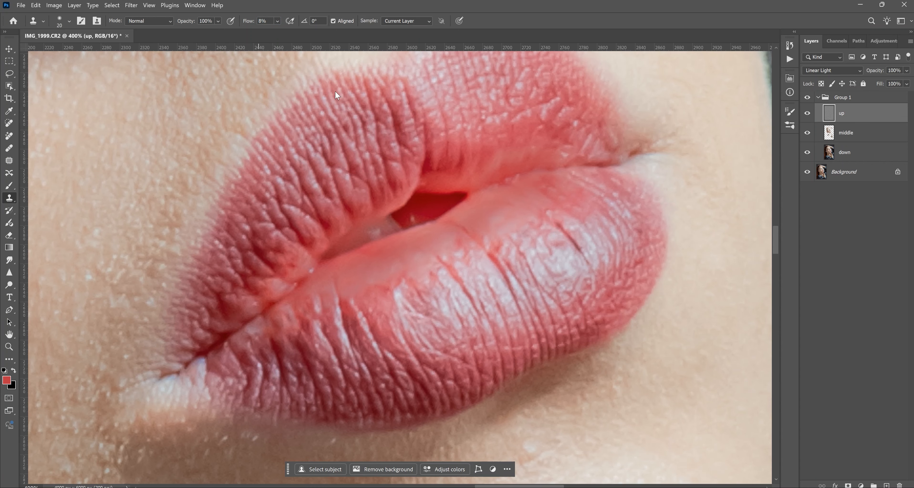
{"action": "key", "text": "ctrl+z"}
{"action": "key", "text": "ctrl+z"}
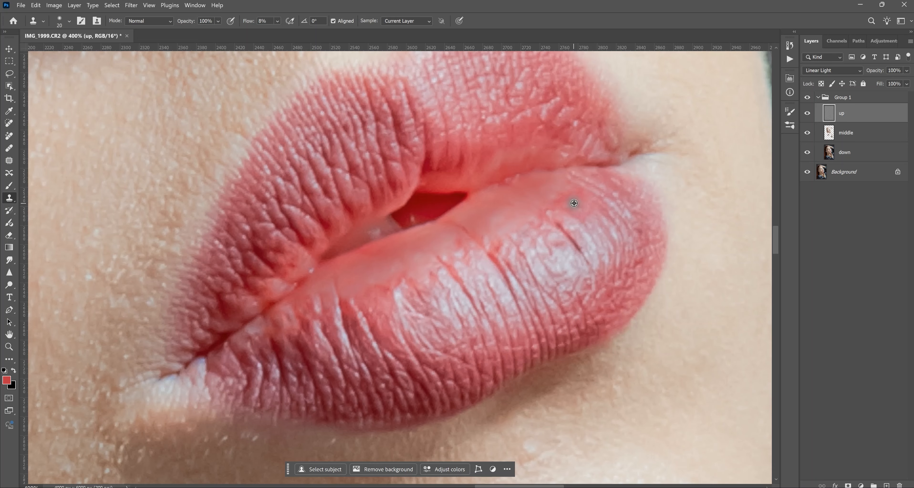
- Clone nearby texture at 8% flow over the creases from the outer part to the centre of the lower lip
{"action": "left_click", "coordinate": [583, 207], "text": "alt"}
{"action": "mouse_move", "coordinate": [556, 202]}
{"action": "left_mouse_down"}
{"action": "mouse_move", "coordinate": [538, 179]}
{"action": "mouse_move", "coordinate": [512, 213]}
{"action": "mouse_move", "coordinate": [517, 203]}
{"action": "mouse_move", "coordinate": [494, 211]}
{"action": "mouse_move", "coordinate": [466, 253]}
{"action": "mouse_move", "coordinate": [426, 239]}
{"action": "left_mouse_up"}
{"action": "left_click", "coordinate": [560, 215], "text": "alt"}
{"action": "left_click", "coordinate": [550, 243], "text": "alt"}
{"action": "left_click", "coordinate": [508, 250], "text": "alt"}
{"action": "left_click", "coordinate": [448, 275], "text": "alt"}
{"action": "left_click", "coordinate": [489, 267], "text": "alt"}
{"action": "left_click", "coordinate": [478, 213], "text": "alt"}
- Clone texture over the creases between the lower lip's centre and the near mouth corner, and check the whole portrait
{"action": "left_click", "coordinate": [437, 302], "text": "alt"}
{"action": "mouse_move", "coordinate": [423, 272]}
{"action": "left_mouse_down"}
{"action": "mouse_move", "coordinate": [428, 280]}
{"action": "mouse_move", "coordinate": [422, 262]}
{"action": "mouse_move", "coordinate": [402, 278]}
{"action": "mouse_move", "coordinate": [362, 284]}
{"action": "mouse_move", "coordinate": [380, 282]}
{"action": "mouse_move", "coordinate": [371, 272]}
{"action": "mouse_move", "coordinate": [336, 291]}
{"action": "mouse_move", "coordinate": [331, 276]}
{"action": "mouse_move", "coordinate": [320, 288]}
{"action": "left_mouse_up"}
{"action": "left_click", "coordinate": [440, 296], "text": "alt"}
{"action": "left_click", "coordinate": [328, 316], "text": "alt"}
{"action": "left_click", "coordinate": [371, 277], "text": "alt"}
{"action": "left_click", "coordinate": [406, 266], "text": "alt"}
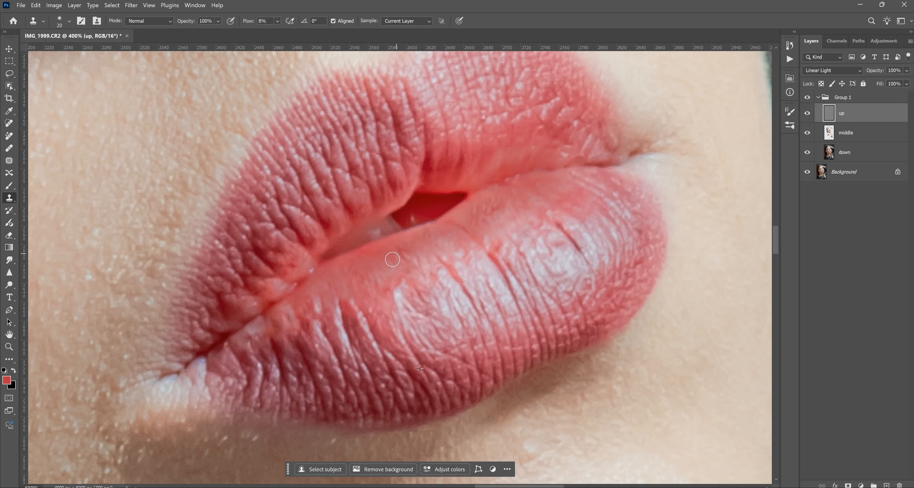
{"action": "key", "text": "ctrl+0"}
- Resample smooth texture and clone it over the marks along the inner edge of the lower lip beneath the mouth opening
{"action": "left_click", "coordinate": [9, 347]}
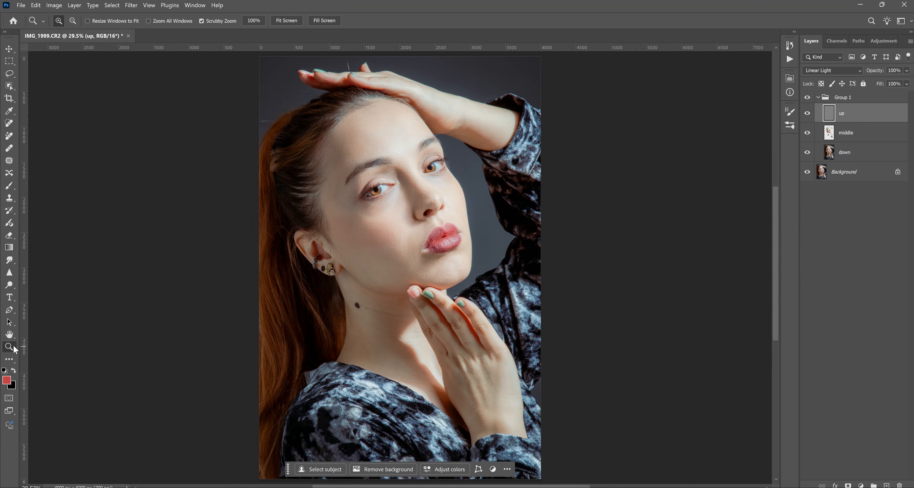
{"action": "left_click", "coordinate": [453, 219]}
{"action": "left_click", "coordinate": [453, 221]}
{"action": "left_click", "coordinate": [434, 272]}
{"action": "left_click", "coordinate": [453, 286]}
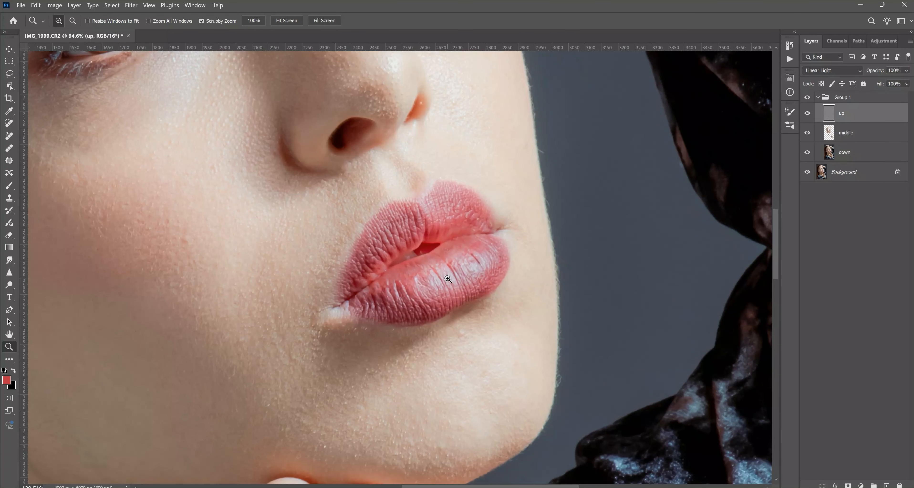
{"action": "left_click", "coordinate": [420, 272]}
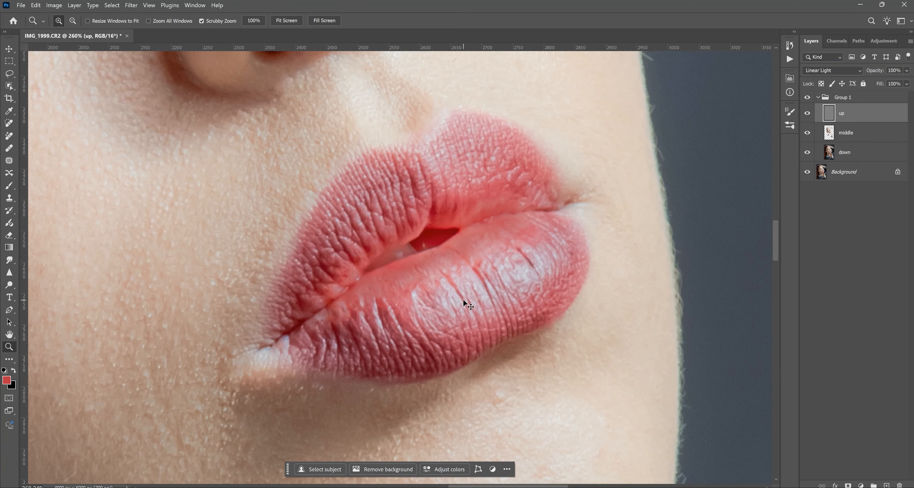
{"action": "left_click", "coordinate": [444, 283]}
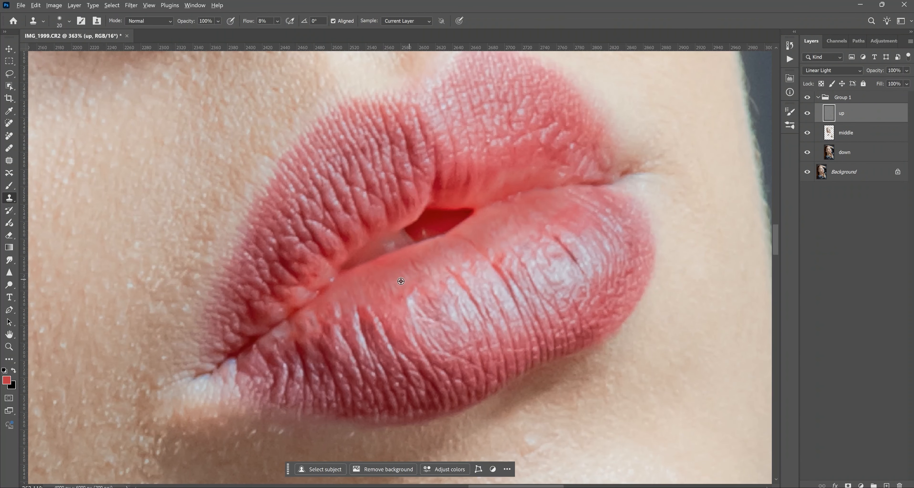
{"action": "left_click_drag", "start_coordinate": [415, 264], "coordinate": [418, 266]}
{"action": "left_click", "coordinate": [561, 268], "text": "alt"}
{"action": "left_click_drag", "start_coordinate": [401, 272], "coordinate": [398, 270]}
{"action": "left_click", "coordinate": [452, 302], "text": "alt"}
{"action": "left_click", "coordinate": [415, 257]}
{"action": "left_click", "coordinate": [448, 278], "text": "alt"}
{"action": "left_click", "coordinate": [386, 272]}
- Clone texture over the vertical creases in the lower lip's shiny area and check the whole portrait
{"action": "left_click_drag", "start_coordinate": [580, 262], "coordinate": [537, 294]}
{"action": "left_click", "coordinate": [506, 279], "text": "alt"}
{"action": "left_click_drag", "start_coordinate": [513, 264], "coordinate": [529, 299]}
{"action": "left_click", "coordinate": [484, 276], "text": "alt"}
{"action": "left_click_drag", "start_coordinate": [461, 294], "coordinate": [464, 296]}
{"action": "left_click", "coordinate": [375, 332], "text": "alt"}
{"action": "mouse_move", "coordinate": [372, 321]}
{"action": "left_mouse_down"}
{"action": "mouse_move", "coordinate": [375, 330]}
{"action": "mouse_move", "coordinate": [359, 320]}
{"action": "mouse_move", "coordinate": [364, 334]}
{"action": "left_mouse_up"}
{"action": "left_click", "coordinate": [368, 342], "text": "alt"}
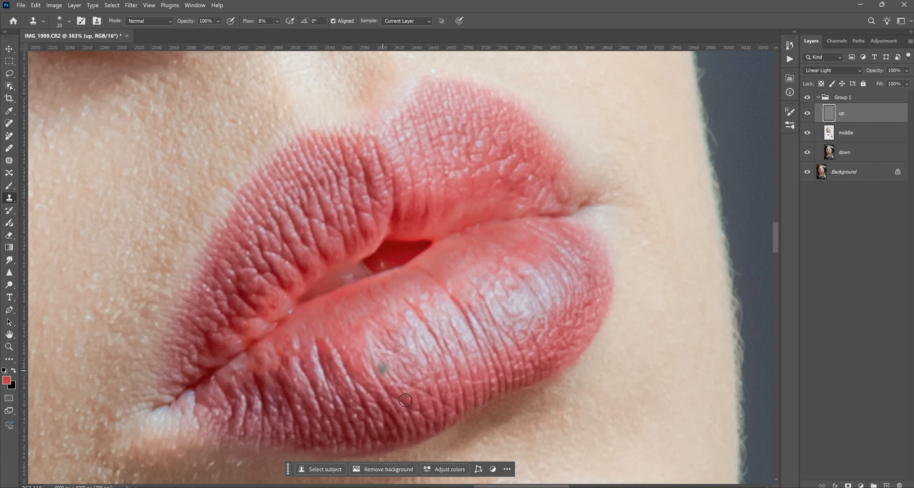
{"action": "left_click_drag", "start_coordinate": [519, 290], "coordinate": [552, 273]}
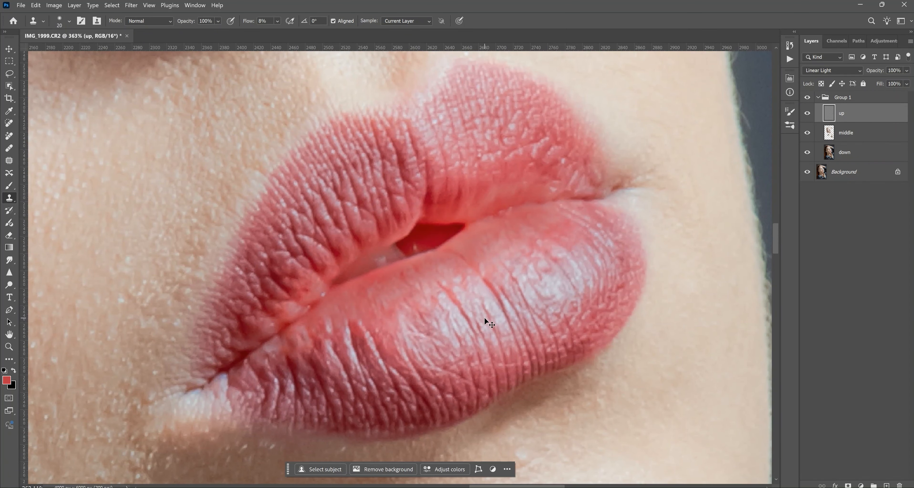
{"action": "key", "text": "ctrl+0"}
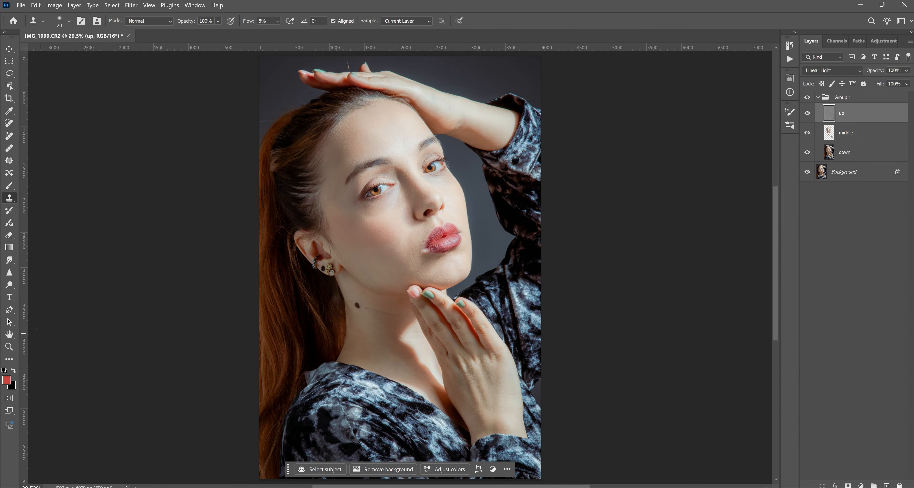
- Sample a lip pink on the middle layer and tint the lower lip with a 35-pixel brush at 85% opacity and 2% flow
{"action": "key", "text": "z"}
{"action": "left_click", "coordinate": [458, 223]}
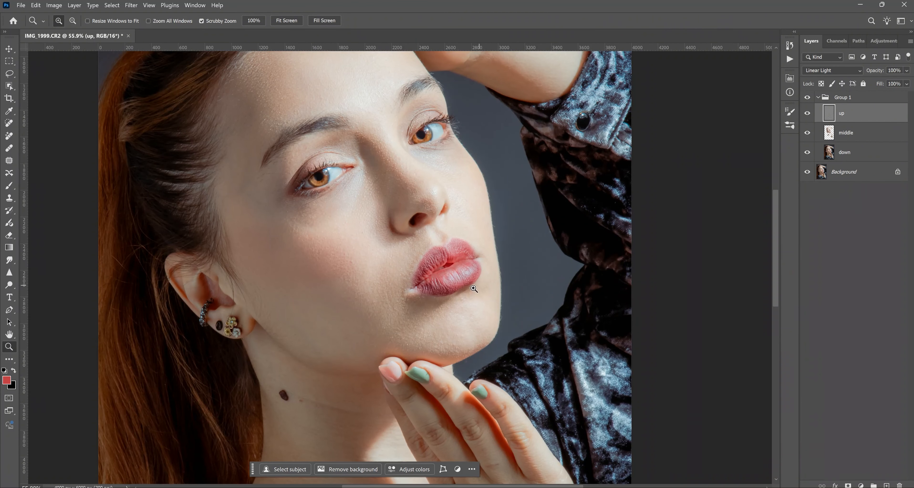
{"action": "left_click_drag", "start_coordinate": [484, 257], "coordinate": [460, 306]}
{"action": "left_click", "coordinate": [475, 328]}
{"action": "left_click", "coordinate": [475, 317]}
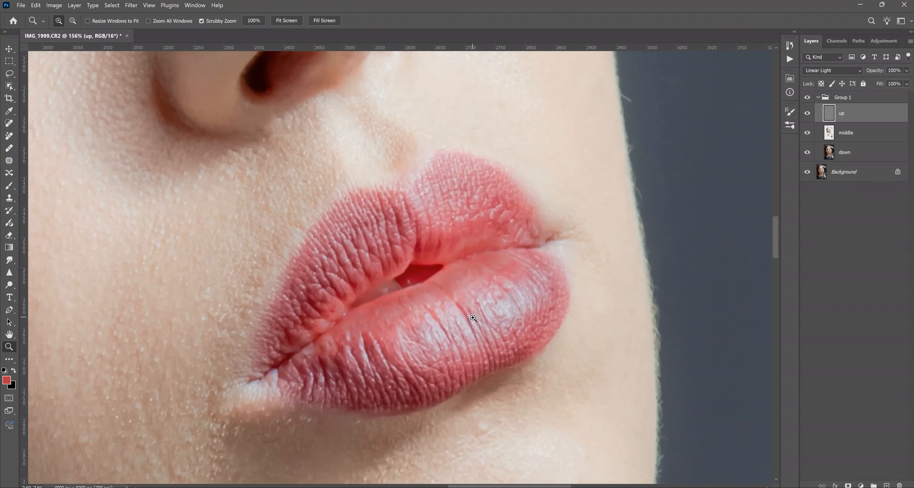
{"action": "left_click", "coordinate": [807, 114]}
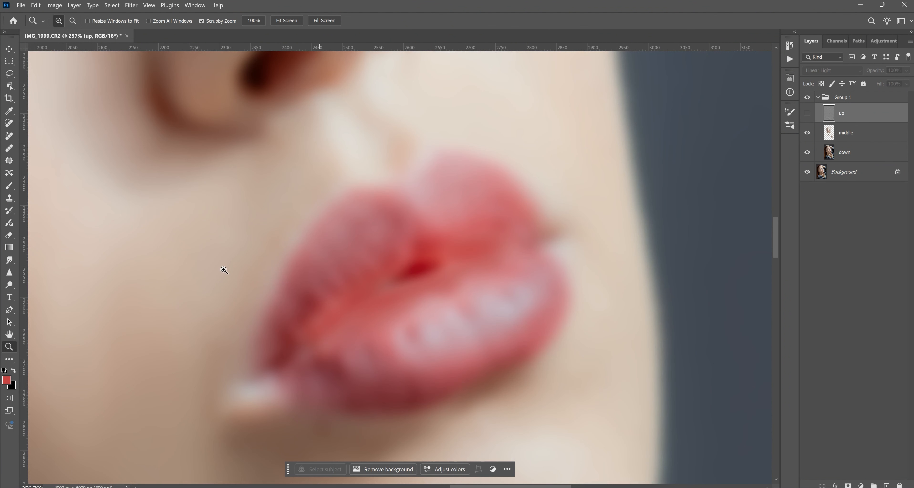
{"action": "left_click", "coordinate": [10, 187]}
{"action": "left_click", "coordinate": [856, 141]}
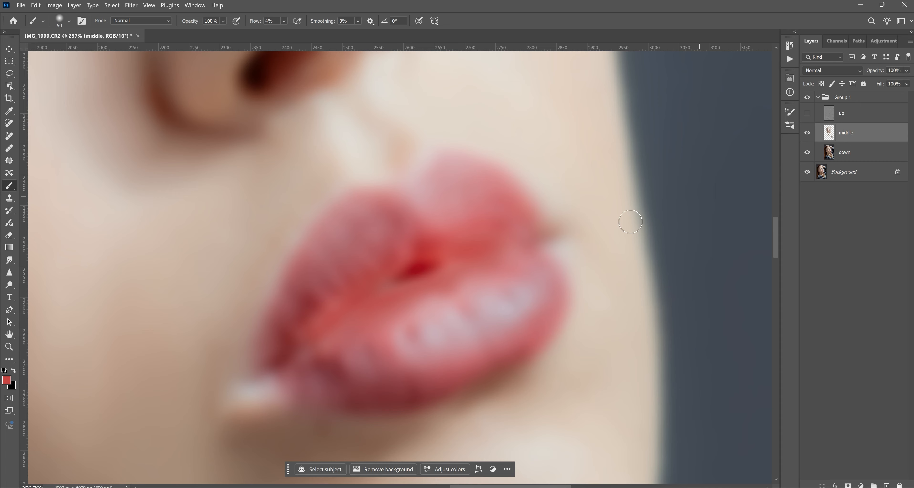
{"action": "left_click", "coordinate": [440, 317], "text": "alt"}
{"action": "left_click", "coordinate": [807, 113]}
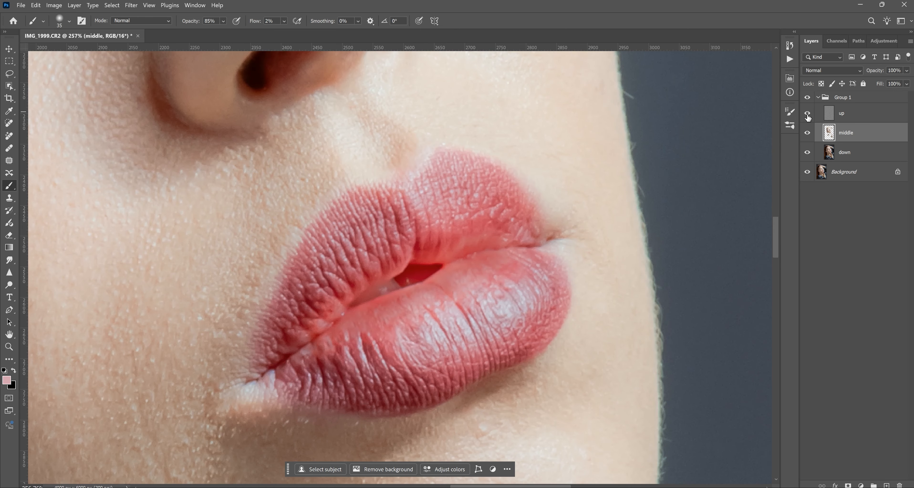
- Compare the lips and the whole portrait with Group 1 hidden and shown, collapsing the group
{"action": "left_click", "coordinate": [808, 98]}
{"action": "left_click", "coordinate": [808, 100]}
{"action": "left_click", "coordinate": [808, 100]}
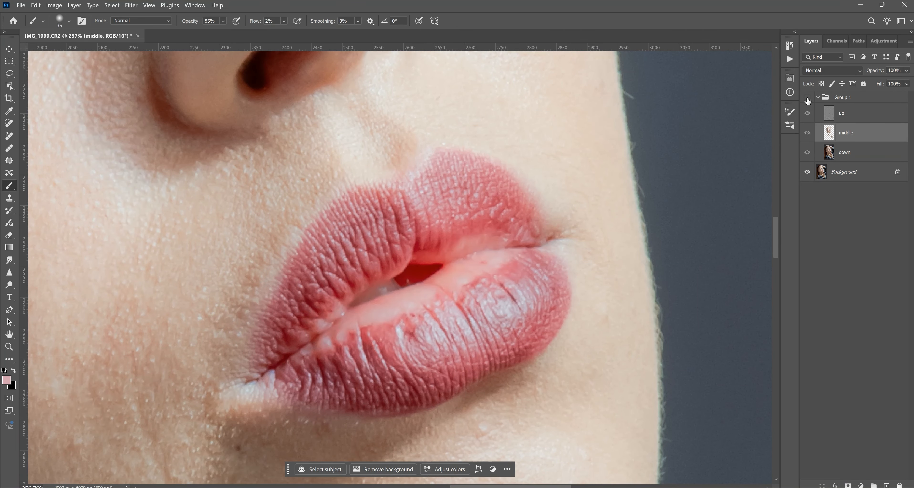
{"action": "left_click", "coordinate": [807, 100]}
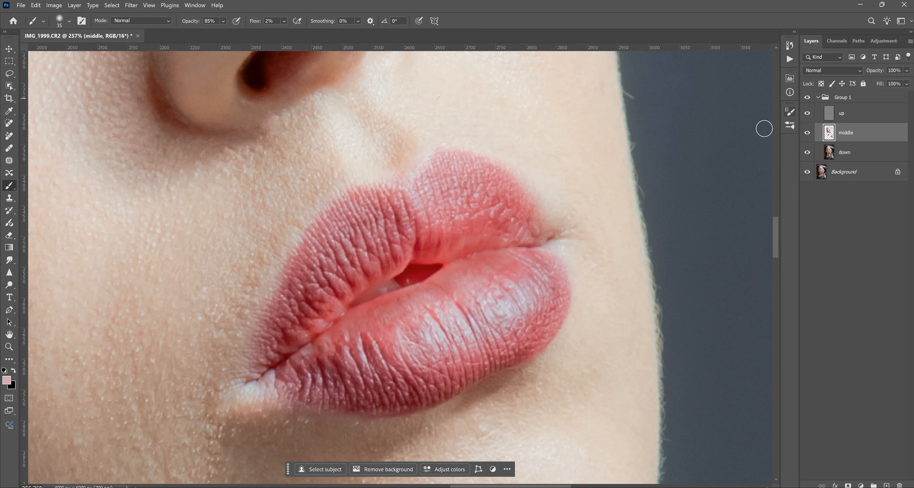
{"action": "key", "text": "ctrl+0"}
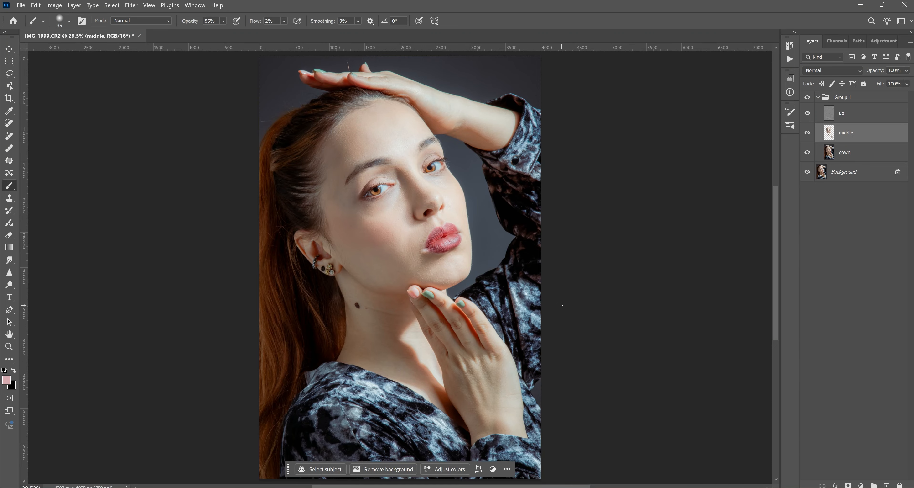
{"action": "left_click", "coordinate": [818, 99]}
{"action": "left_click", "coordinate": [809, 101]}
{"action": "left_click", "coordinate": [808, 101]}
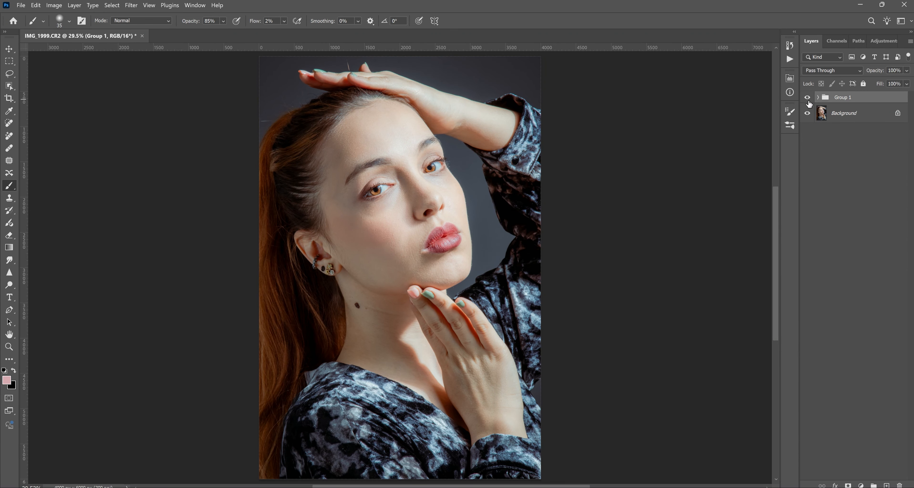
- Merge Group 1 with the Background into a single layer
{"action": "left_click", "coordinate": [9, 346]}
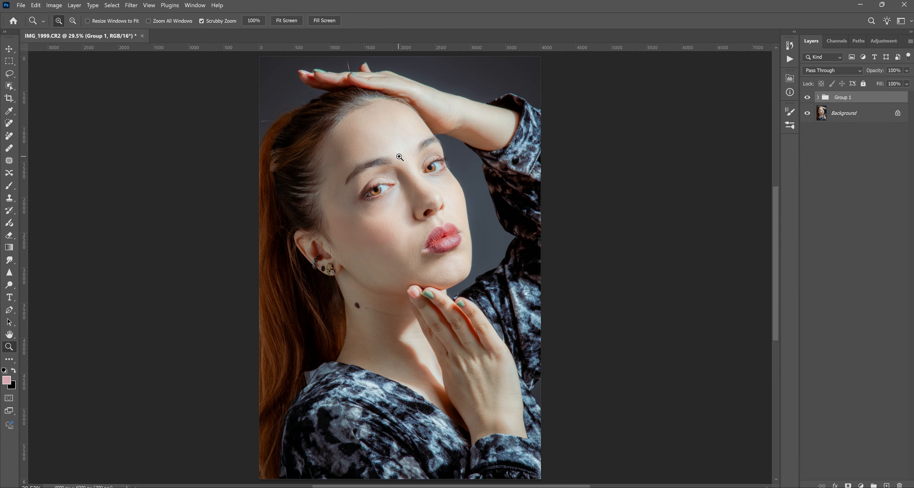
{"action": "left_click_drag", "start_coordinate": [400, 157], "coordinate": [412, 177]}
{"action": "left_click_drag", "start_coordinate": [397, 211], "coordinate": [404, 287]}
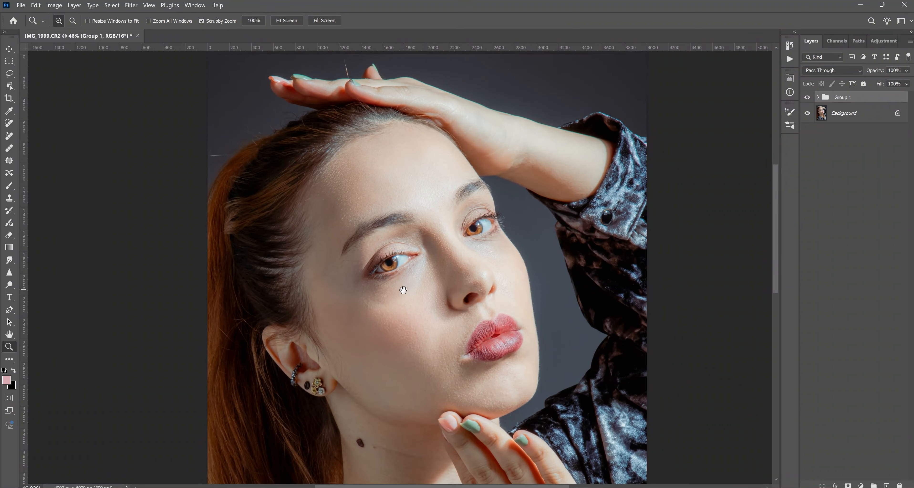
{"action": "left_click", "coordinate": [844, 115]}
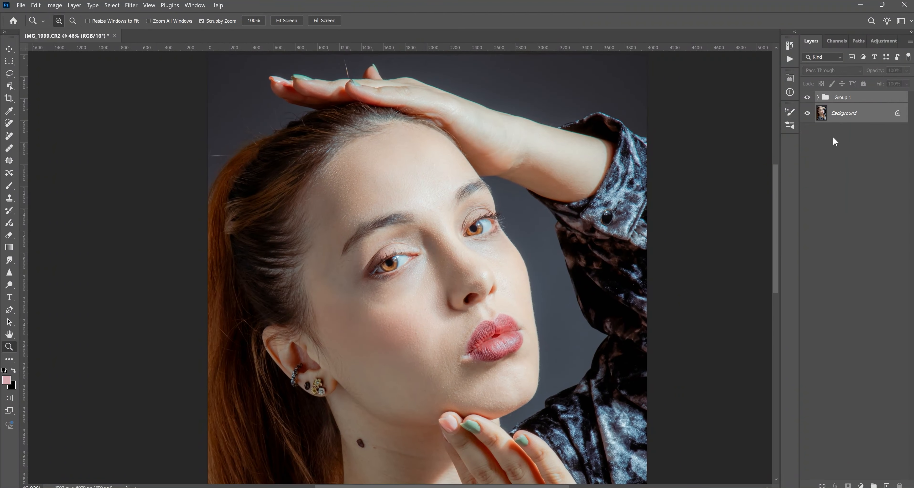
{"action": "key", "text": "Delete"}
- Brush over the bright stray hair above the raised hand's fingers with the Remove tool at size 35
{"action": "left_click_drag", "start_coordinate": [394, 360], "coordinate": [454, 337]}
{"action": "left_click_drag", "start_coordinate": [418, 202], "coordinate": [429, 240]}
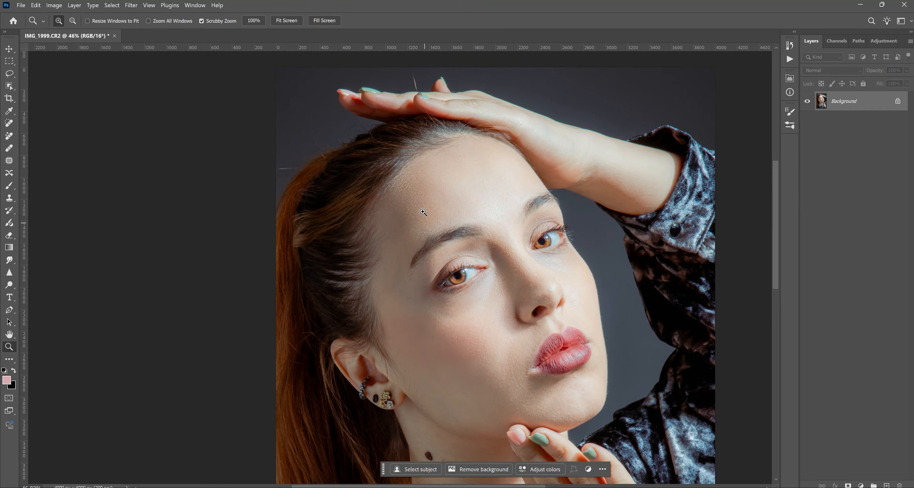
{"action": "left_click_drag", "start_coordinate": [434, 107], "coordinate": [438, 158]}
{"action": "left_click_drag", "start_coordinate": [424, 126], "coordinate": [439, 129]}
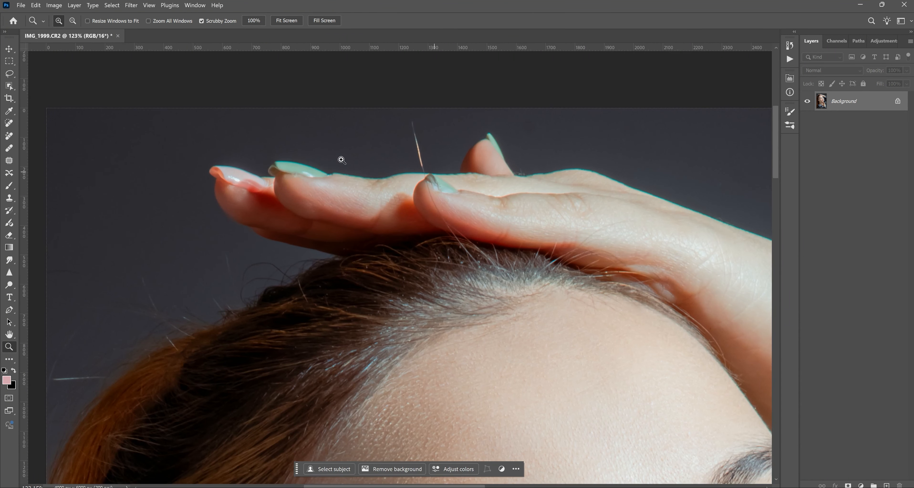
{"action": "left_click", "coordinate": [10, 136]}
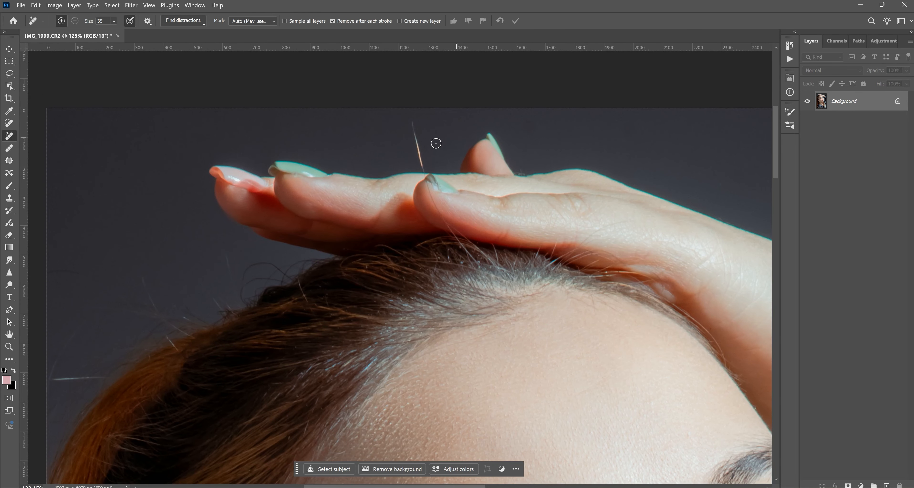
{"action": "left_click_drag", "start_coordinate": [423, 167], "coordinate": [423, 169]}
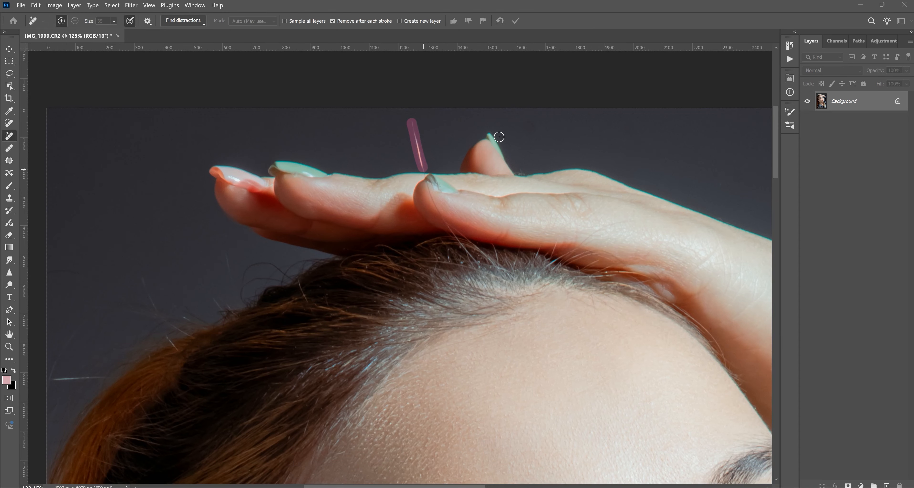
- Remove the stray hairs beside the thumb and those crossing the raised hand and forehead hairline, reducing the Remove tool to size 20
{"action": "left_click_drag", "start_coordinate": [533, 131], "coordinate": [527, 121]}
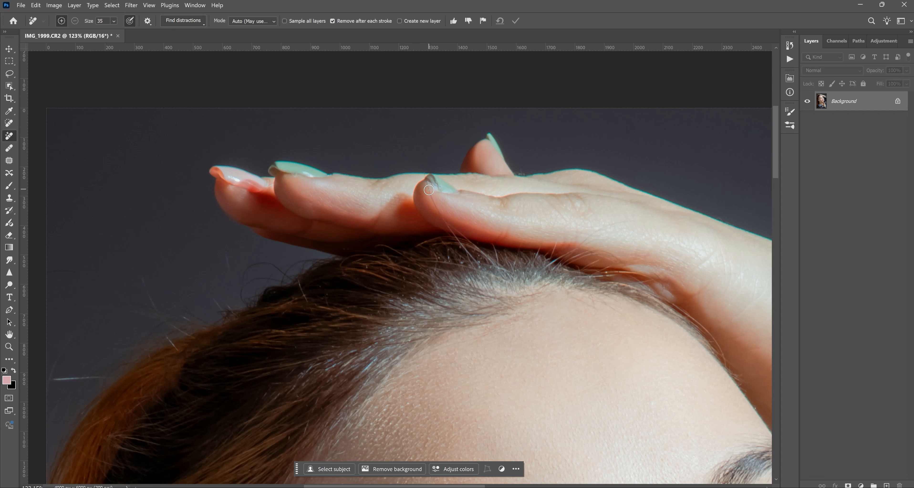
{"action": "mouse_move", "coordinate": [429, 184]}
{"action": "left_mouse_down"}
{"action": "mouse_move", "coordinate": [444, 224]}
{"action": "mouse_move", "coordinate": [441, 218]}
{"action": "mouse_move", "coordinate": [477, 265]}
{"action": "mouse_move", "coordinate": [456, 243]}
{"action": "mouse_move", "coordinate": [486, 249]}
{"action": "mouse_move", "coordinate": [475, 244]}
{"action": "mouse_move", "coordinate": [497, 258]}
{"action": "mouse_move", "coordinate": [499, 273]}
{"action": "mouse_move", "coordinate": [542, 244]}
{"action": "mouse_move", "coordinate": [565, 256]}
{"action": "mouse_move", "coordinate": [620, 219]}
{"action": "left_mouse_up"}
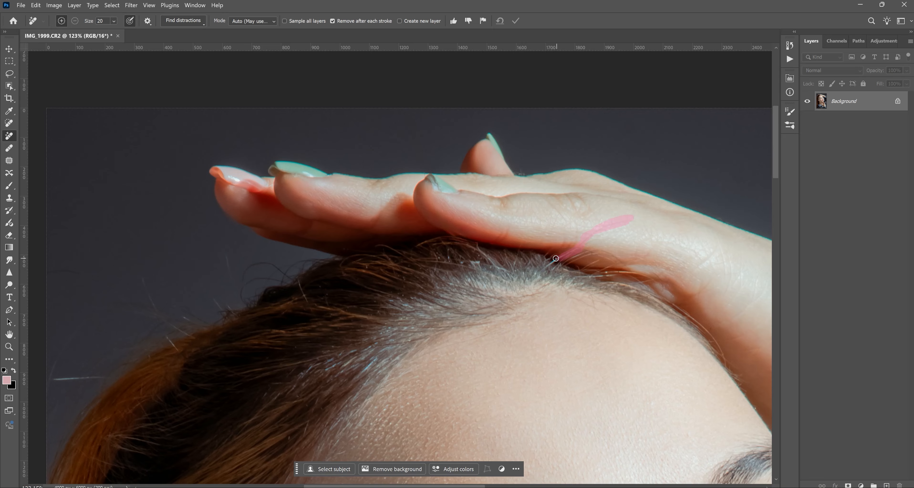
{"action": "left_click_drag", "start_coordinate": [596, 250], "coordinate": [570, 250]}
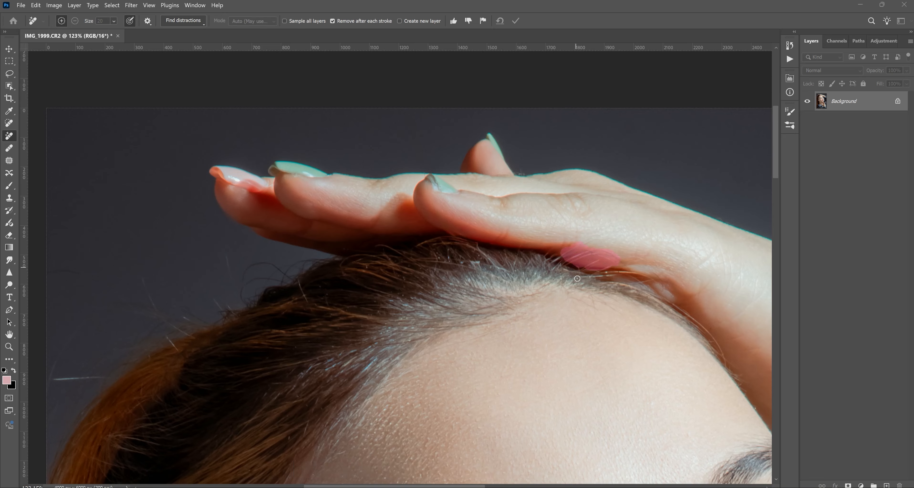
{"action": "mouse_move", "coordinate": [558, 258]}
{"action": "left_mouse_down"}
{"action": "mouse_move", "coordinate": [574, 260]}
{"action": "mouse_move", "coordinate": [567, 256]}
{"action": "mouse_move", "coordinate": [595, 246]}
{"action": "mouse_move", "coordinate": [567, 258]}
{"action": "left_mouse_up"}
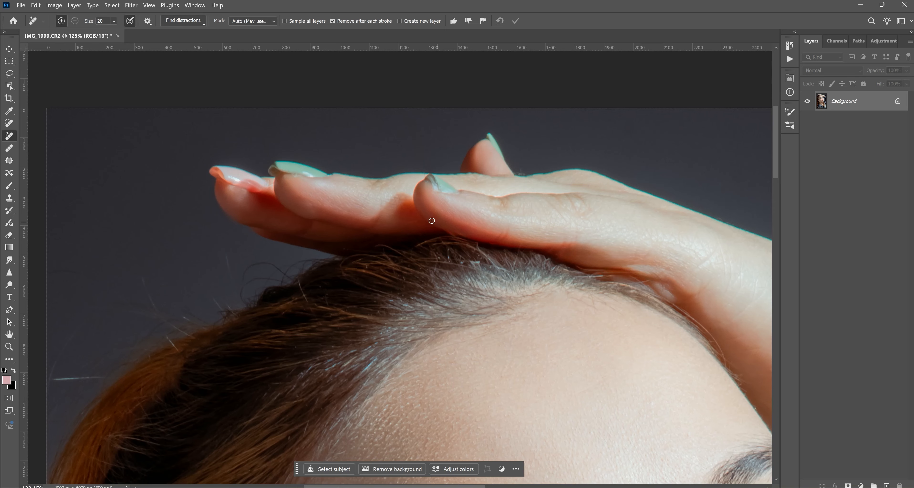
{"action": "mouse_move", "coordinate": [472, 257]}
{"action": "left_mouse_down"}
{"action": "mouse_move", "coordinate": [480, 262]}
{"action": "mouse_move", "coordinate": [439, 260]}
{"action": "left_mouse_up"}
{"action": "mouse_move", "coordinate": [514, 261]}
{"action": "left_mouse_down"}
{"action": "mouse_move", "coordinate": [515, 271]}
{"action": "mouse_move", "coordinate": [559, 247]}
{"action": "left_mouse_up"}
- Brush away the flyaway hairs against the grey background along the crown and the ponytail's outer edge with the Remove tool
{"action": "left_click_drag", "start_coordinate": [154, 242], "coordinate": [251, 221]}
{"action": "mouse_move", "coordinate": [257, 295]}
{"action": "left_mouse_down"}
{"action": "mouse_move", "coordinate": [242, 319]}
{"action": "mouse_move", "coordinate": [300, 330]}
{"action": "left_mouse_up"}
{"action": "mouse_move", "coordinate": [330, 227]}
{"action": "left_mouse_down"}
{"action": "mouse_move", "coordinate": [340, 257]}
{"action": "mouse_move", "coordinate": [302, 262]}
{"action": "mouse_move", "coordinate": [249, 301]}
{"action": "left_mouse_up"}
{"action": "mouse_move", "coordinate": [345, 265]}
{"action": "left_mouse_down"}
{"action": "mouse_move", "coordinate": [378, 285]}
{"action": "mouse_move", "coordinate": [414, 203]}
{"action": "left_mouse_up"}
{"action": "left_click_drag", "start_coordinate": [469, 229], "coordinate": [497, 212]}
{"action": "left_click_drag", "start_coordinate": [432, 226], "coordinate": [426, 232]}
{"action": "mouse_move", "coordinate": [370, 269]}
{"action": "left_mouse_down"}
{"action": "mouse_move", "coordinate": [346, 267]}
{"action": "mouse_move", "coordinate": [328, 267]}
{"action": "left_mouse_up"}
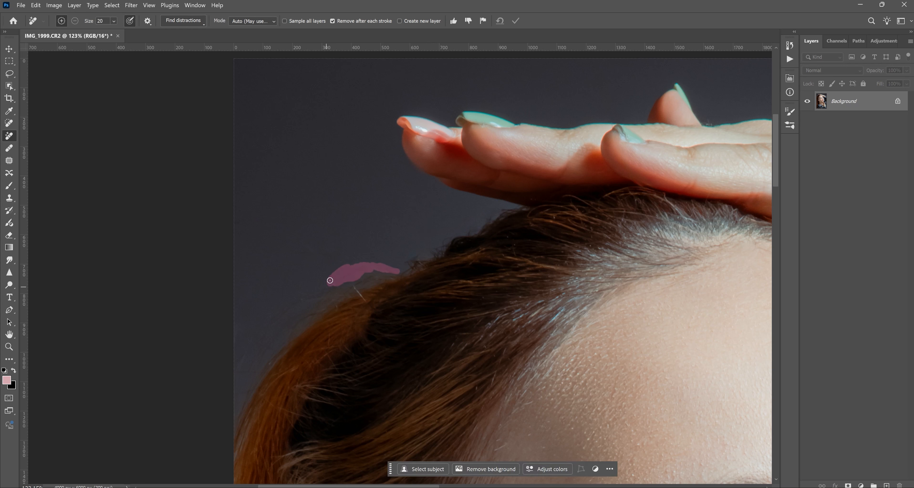
{"action": "mouse_move", "coordinate": [302, 302]}
{"action": "left_mouse_down"}
{"action": "mouse_move", "coordinate": [233, 372]}
{"action": "mouse_move", "coordinate": [286, 315]}
{"action": "mouse_move", "coordinate": [333, 297]}
{"action": "mouse_move", "coordinate": [304, 320]}
{"action": "mouse_move", "coordinate": [410, 264]}
{"action": "mouse_move", "coordinate": [410, 282]}
{"action": "mouse_move", "coordinate": [439, 252]}
{"action": "left_mouse_up"}
{"action": "left_click_drag", "start_coordinate": [497, 214], "coordinate": [461, 234]}
{"action": "mouse_move", "coordinate": [365, 350]}
{"action": "left_mouse_down"}
{"action": "mouse_move", "coordinate": [477, 277]}
{"action": "mouse_move", "coordinate": [483, 235]}
{"action": "left_mouse_up"}
- Remove the loose strands crossing the dark area between the upper ponytail and the swept-back hair
{"action": "left_click_drag", "start_coordinate": [392, 291], "coordinate": [409, 307]}
{"action": "mouse_move", "coordinate": [378, 274]}
{"action": "left_mouse_down"}
{"action": "mouse_move", "coordinate": [397, 293]}
{"action": "mouse_move", "coordinate": [458, 279]}
{"action": "mouse_move", "coordinate": [407, 273]}
{"action": "left_mouse_up"}
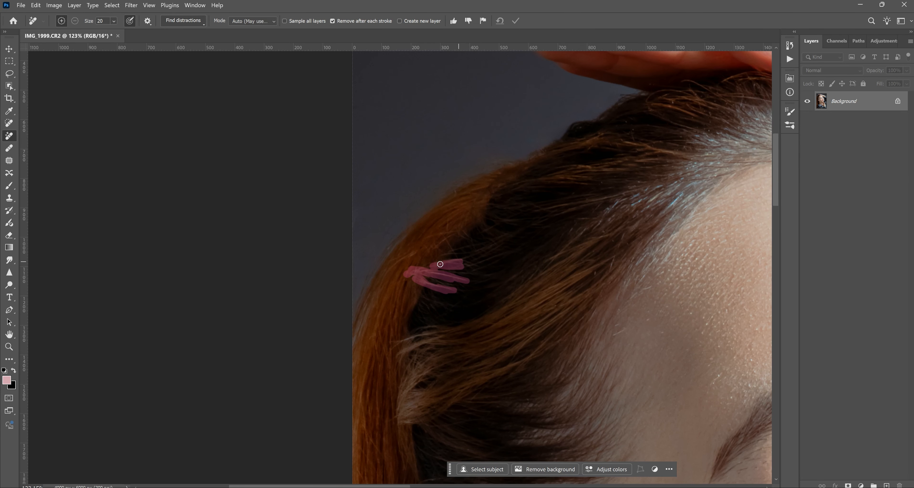
{"action": "left_click_drag", "start_coordinate": [462, 265], "coordinate": [464, 267]}
{"action": "left_click_drag", "start_coordinate": [444, 236], "coordinate": [451, 249]}
{"action": "mouse_move", "coordinate": [429, 237]}
{"action": "left_mouse_down"}
{"action": "mouse_move", "coordinate": [468, 232]}
{"action": "mouse_move", "coordinate": [379, 310]}
{"action": "left_mouse_up"}
{"action": "mouse_move", "coordinate": [460, 341]}
{"action": "left_mouse_down"}
{"action": "mouse_move", "coordinate": [441, 243]}
{"action": "mouse_move", "coordinate": [394, 183]}
{"action": "left_mouse_up"}
{"action": "mouse_move", "coordinate": [427, 329]}
{"action": "left_mouse_down"}
{"action": "mouse_move", "coordinate": [463, 331]}
{"action": "mouse_move", "coordinate": [407, 316]}
{"action": "mouse_move", "coordinate": [441, 336]}
{"action": "mouse_move", "coordinate": [457, 368]}
{"action": "mouse_move", "coordinate": [486, 359]}
{"action": "mouse_move", "coordinate": [422, 371]}
{"action": "mouse_move", "coordinate": [408, 357]}
{"action": "left_mouse_up"}
{"action": "left_click_drag", "start_coordinate": [481, 273], "coordinate": [448, 286]}
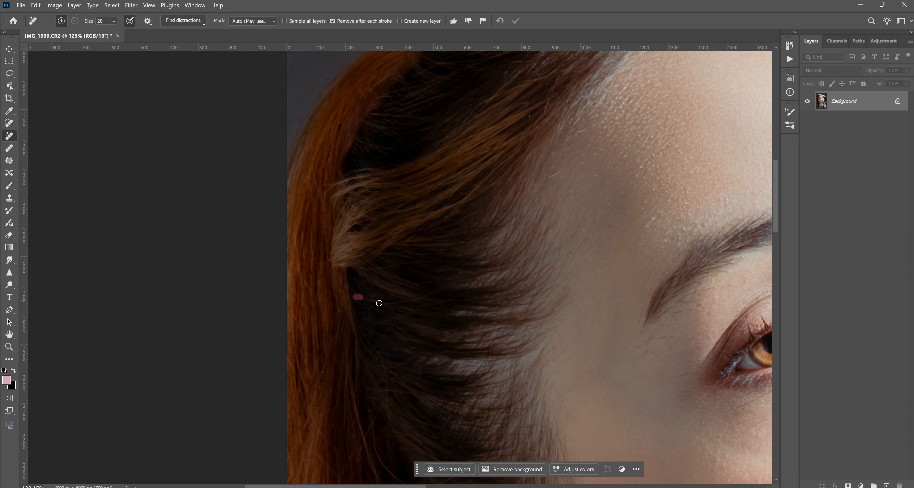
- Clean up the thin curved strands between the ponytail and the dark hair above the ear at size 20
{"action": "scroll", "coordinate": [381, 325], "scroll_direction": "down", "scroll_amount": 5}
{"action": "left_click_drag", "start_coordinate": [373, 314], "coordinate": [418, 348]}
{"action": "left_click_drag", "start_coordinate": [351, 300], "coordinate": [392, 403]}
{"action": "left_click_drag", "start_coordinate": [307, 335], "coordinate": [341, 370]}
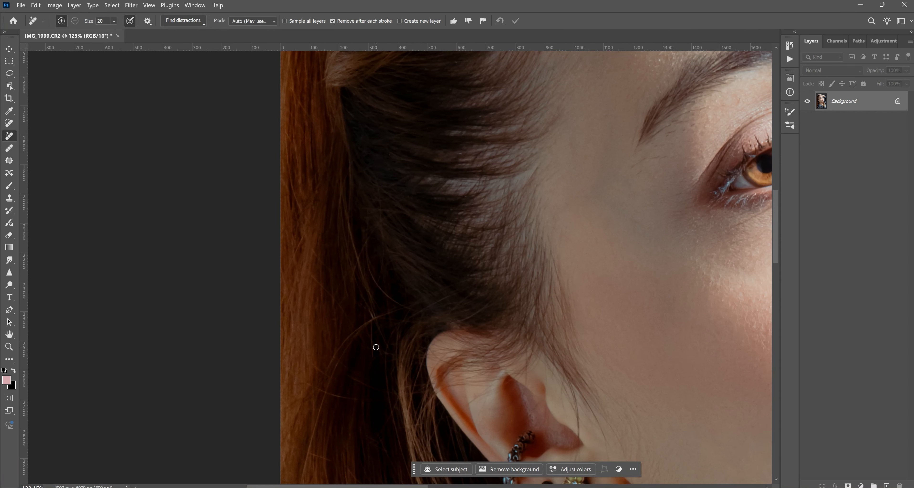
{"action": "mouse_move", "coordinate": [350, 220]}
{"action": "left_mouse_down"}
{"action": "mouse_move", "coordinate": [375, 316]}
{"action": "mouse_move", "coordinate": [322, 380]}
{"action": "left_mouse_up"}
{"action": "mouse_move", "coordinate": [353, 347]}
{"action": "left_mouse_down"}
{"action": "mouse_move", "coordinate": [323, 397]}
{"action": "mouse_move", "coordinate": [311, 466]}
{"action": "left_mouse_up"}
{"action": "mouse_move", "coordinate": [299, 378]}
{"action": "left_mouse_down"}
{"action": "mouse_move", "coordinate": [352, 401]}
{"action": "mouse_move", "coordinate": [306, 354]}
{"action": "left_mouse_up"}
{"action": "left_click_drag", "start_coordinate": [309, 270], "coordinate": [354, 337]}
{"action": "mouse_move", "coordinate": [363, 256]}
{"action": "left_mouse_down"}
{"action": "mouse_move", "coordinate": [397, 303]}
{"action": "mouse_move", "coordinate": [342, 353]}
{"action": "left_mouse_up"}
{"action": "mouse_move", "coordinate": [375, 287]}
{"action": "left_mouse_down"}
{"action": "mouse_move", "coordinate": [367, 235]}
{"action": "mouse_move", "coordinate": [408, 209]}
{"action": "left_mouse_up"}
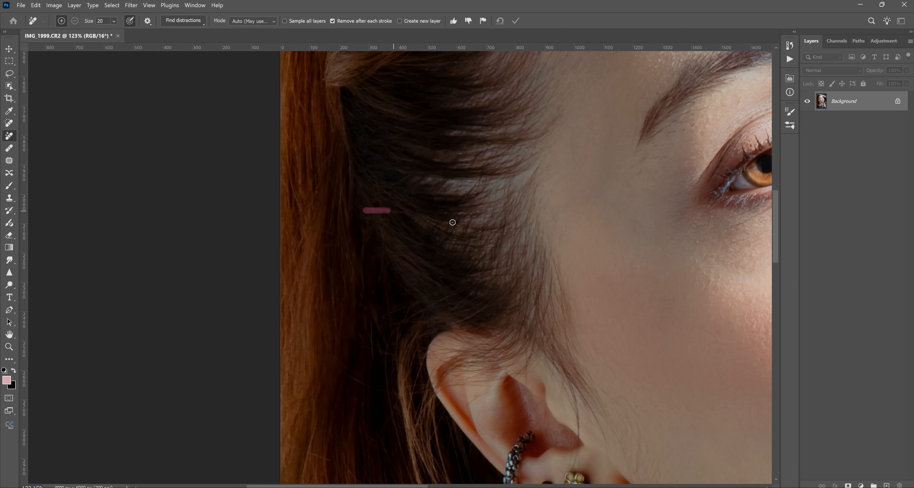
- Remove the loose hairs around the back of the ear and in the dark hair below it
{"action": "mouse_move", "coordinate": [476, 183]}
{"action": "left_mouse_down"}
{"action": "mouse_move", "coordinate": [424, 181]}
{"action": "mouse_move", "coordinate": [438, 185]}
{"action": "mouse_move", "coordinate": [464, 153]}
{"action": "mouse_move", "coordinate": [442, 133]}
{"action": "mouse_move", "coordinate": [397, 146]}
{"action": "left_mouse_up"}
{"action": "left_click_drag", "start_coordinate": [426, 391], "coordinate": [413, 194]}
{"action": "left_click_drag", "start_coordinate": [297, 257], "coordinate": [319, 264]}
{"action": "left_click_drag", "start_coordinate": [379, 341], "coordinate": [356, 234]}
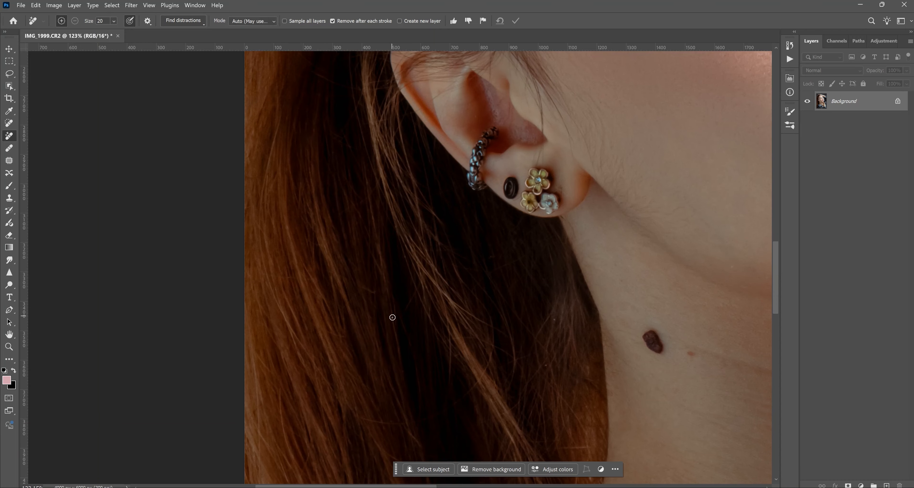
{"action": "mouse_move", "coordinate": [517, 319]}
{"action": "left_mouse_down"}
{"action": "mouse_move", "coordinate": [550, 348]}
{"action": "mouse_move", "coordinate": [519, 395]}
{"action": "left_mouse_up"}
{"action": "left_click_drag", "start_coordinate": [495, 355], "coordinate": [493, 304]}
{"action": "left_click_drag", "start_coordinate": [412, 295], "coordinate": [405, 316]}
{"action": "mouse_move", "coordinate": [396, 406]}
{"action": "left_mouse_down"}
{"action": "mouse_move", "coordinate": [378, 266]}
{"action": "mouse_move", "coordinate": [393, 283]}
{"action": "mouse_move", "coordinate": [388, 326]}
{"action": "left_mouse_up"}
- Brush out the stray strands along the ponytail's outer edge at neck height
{"action": "mouse_move", "coordinate": [236, 376]}
{"action": "left_mouse_down"}
{"action": "mouse_move", "coordinate": [227, 395]}
{"action": "mouse_move", "coordinate": [252, 421]}
{"action": "mouse_move", "coordinate": [311, 303]}
{"action": "mouse_move", "coordinate": [282, 360]}
{"action": "left_mouse_up"}
{"action": "mouse_move", "coordinate": [284, 251]}
{"action": "left_mouse_down"}
{"action": "mouse_move", "coordinate": [305, 343]}
{"action": "mouse_move", "coordinate": [315, 300]}
{"action": "mouse_move", "coordinate": [310, 255]}
{"action": "left_mouse_up"}
{"action": "left_click_drag", "start_coordinate": [335, 302], "coordinate": [320, 252]}
{"action": "left_click_drag", "start_coordinate": [298, 130], "coordinate": [302, 167]}
{"action": "left_click_drag", "start_coordinate": [271, 115], "coordinate": [277, 183]}
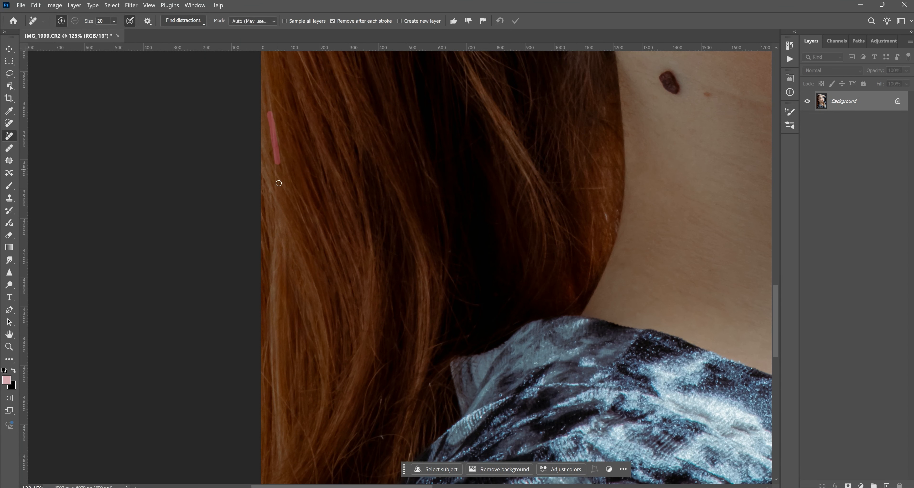
- Remove the crossing strands in the ponytail from the neck down to the patterned shoulder
{"action": "left_click_drag", "start_coordinate": [325, 322], "coordinate": [340, 186]}
{"action": "mouse_move", "coordinate": [279, 238]}
{"action": "left_mouse_down"}
{"action": "mouse_move", "coordinate": [318, 288]}
{"action": "mouse_move", "coordinate": [329, 372]}
{"action": "left_mouse_up"}
{"action": "left_click_drag", "start_coordinate": [424, 304], "coordinate": [412, 365]}
{"action": "left_click_drag", "start_coordinate": [447, 254], "coordinate": [449, 300]}
{"action": "mouse_move", "coordinate": [399, 251]}
{"action": "left_mouse_down"}
{"action": "mouse_move", "coordinate": [390, 291]}
{"action": "mouse_move", "coordinate": [397, 318]}
{"action": "mouse_move", "coordinate": [358, 436]}
{"action": "left_mouse_up"}
{"action": "mouse_move", "coordinate": [341, 385]}
{"action": "left_mouse_down"}
{"action": "mouse_move", "coordinate": [401, 359]}
{"action": "mouse_move", "coordinate": [364, 429]}
{"action": "mouse_move", "coordinate": [349, 355]}
{"action": "mouse_move", "coordinate": [378, 277]}
{"action": "left_mouse_up"}
{"action": "mouse_move", "coordinate": [344, 318]}
{"action": "left_mouse_down"}
{"action": "mouse_move", "coordinate": [322, 378]}
{"action": "mouse_move", "coordinate": [358, 448]}
{"action": "left_mouse_up"}
{"action": "left_click_drag", "start_coordinate": [409, 226], "coordinate": [359, 333]}
{"action": "left_click_drag", "start_coordinate": [405, 268], "coordinate": [423, 259]}
{"action": "left_click_drag", "start_coordinate": [458, 204], "coordinate": [442, 211]}
{"action": "left_click_drag", "start_coordinate": [441, 278], "coordinate": [474, 159]}
{"action": "left_click_drag", "start_coordinate": [358, 271], "coordinate": [361, 324]}
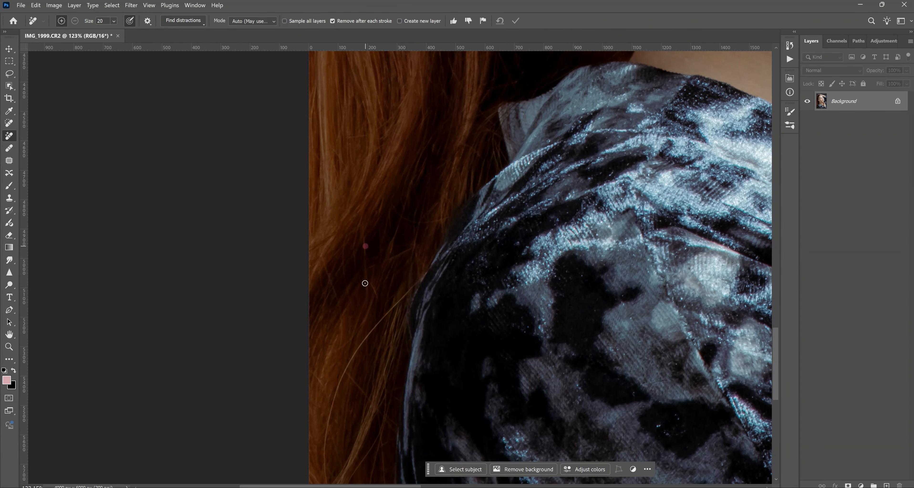
- Brush over stray strands in the lowest part of the ponytail beside the sleeve and just above it
{"action": "left_click_drag", "start_coordinate": [324, 259], "coordinate": [343, 349]}
{"action": "left_click_drag", "start_coordinate": [382, 404], "coordinate": [411, 401]}
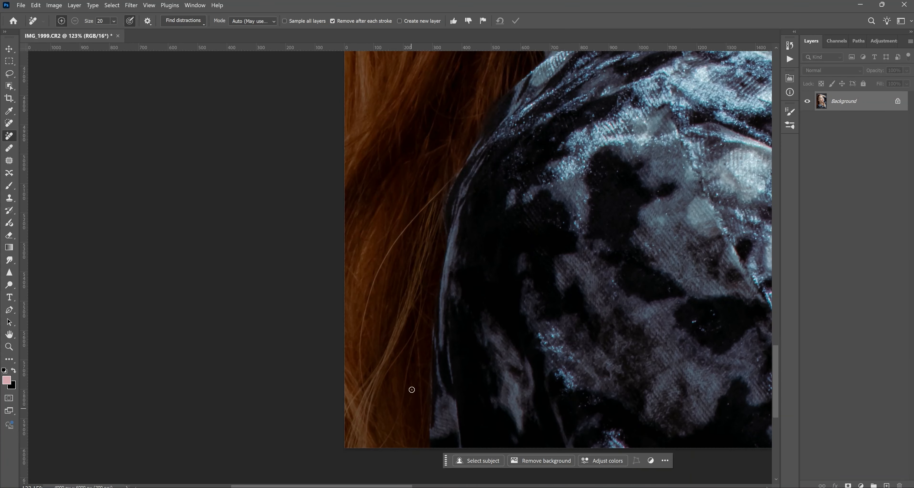
{"action": "left_click_drag", "start_coordinate": [349, 265], "coordinate": [363, 292]}
{"action": "left_click_drag", "start_coordinate": [415, 133], "coordinate": [373, 310]}
{"action": "mouse_move", "coordinate": [364, 247]}
{"action": "left_mouse_down"}
{"action": "mouse_move", "coordinate": [385, 241]}
{"action": "mouse_move", "coordinate": [359, 301]}
{"action": "left_mouse_up"}
{"action": "left_click_drag", "start_coordinate": [335, 273], "coordinate": [334, 289]}
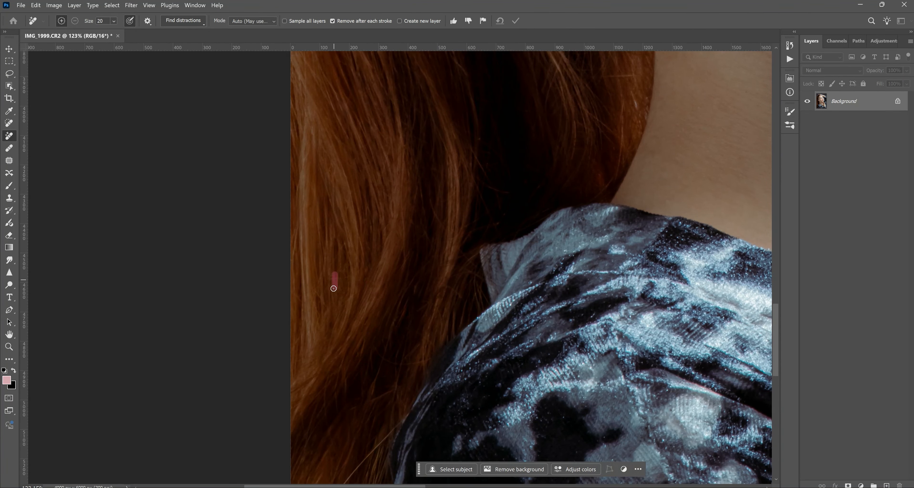
- Clean up the remaining loose hairs where the ponytail meets the collar and shoulder of the dress
{"action": "left_click_drag", "start_coordinate": [446, 253], "coordinate": [402, 348]}
{"action": "mouse_move", "coordinate": [384, 292]}
{"action": "left_mouse_down"}
{"action": "mouse_move", "coordinate": [401, 328]}
{"action": "mouse_move", "coordinate": [356, 404]}
{"action": "left_mouse_up"}
{"action": "left_click_drag", "start_coordinate": [423, 351], "coordinate": [433, 401]}
{"action": "mouse_move", "coordinate": [403, 369]}
{"action": "left_mouse_down"}
{"action": "mouse_move", "coordinate": [400, 339]}
{"action": "mouse_move", "coordinate": [403, 389]}
{"action": "mouse_move", "coordinate": [389, 418]}
{"action": "left_mouse_up"}
{"action": "mouse_move", "coordinate": [410, 377]}
{"action": "left_mouse_down"}
{"action": "mouse_move", "coordinate": [409, 392]}
{"action": "mouse_move", "coordinate": [439, 330]}
{"action": "mouse_move", "coordinate": [390, 337]}
{"action": "mouse_move", "coordinate": [400, 339]}
{"action": "left_mouse_up"}
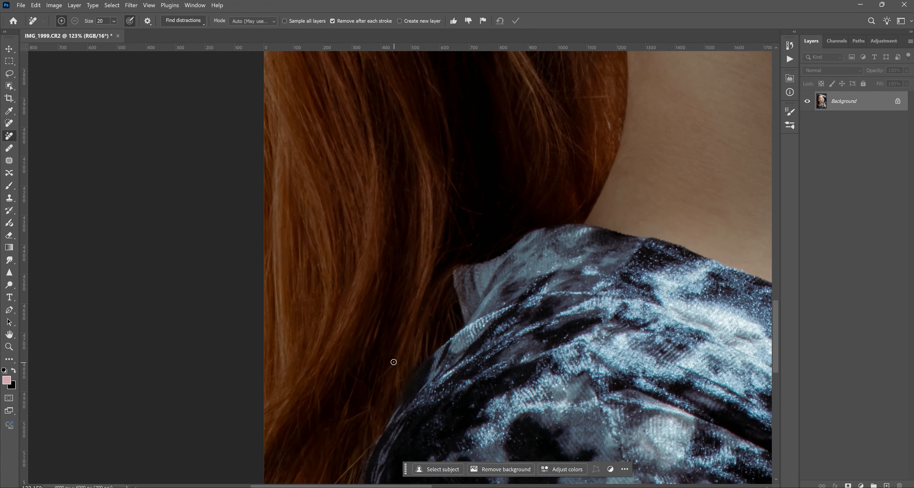
{"action": "left_click_drag", "start_coordinate": [359, 359], "coordinate": [341, 431]}
{"action": "left_click_drag", "start_coordinate": [376, 433], "coordinate": [393, 380]}
{"action": "left_click_drag", "start_coordinate": [385, 355], "coordinate": [330, 377]}
{"action": "left_click_drag", "start_coordinate": [418, 318], "coordinate": [414, 343]}
{"action": "left_click_drag", "start_coordinate": [414, 300], "coordinate": [406, 341]}
- Brush over the pale hair patch at the ponytail's base and strands near the crown with the Remove tool at size 90, dismissing the warning
{"action": "key", "text": "ctrl+0"}
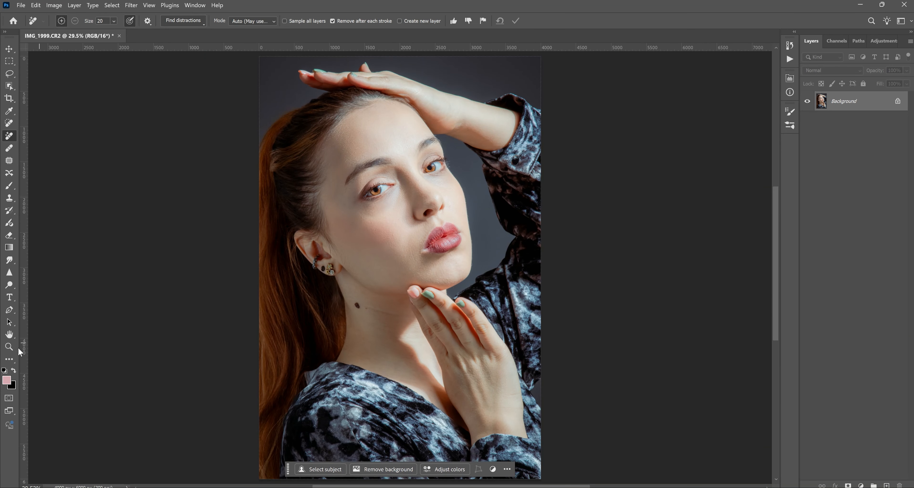
{"action": "left_click", "coordinate": [11, 347]}
{"action": "left_click_drag", "start_coordinate": [311, 205], "coordinate": [314, 269]}
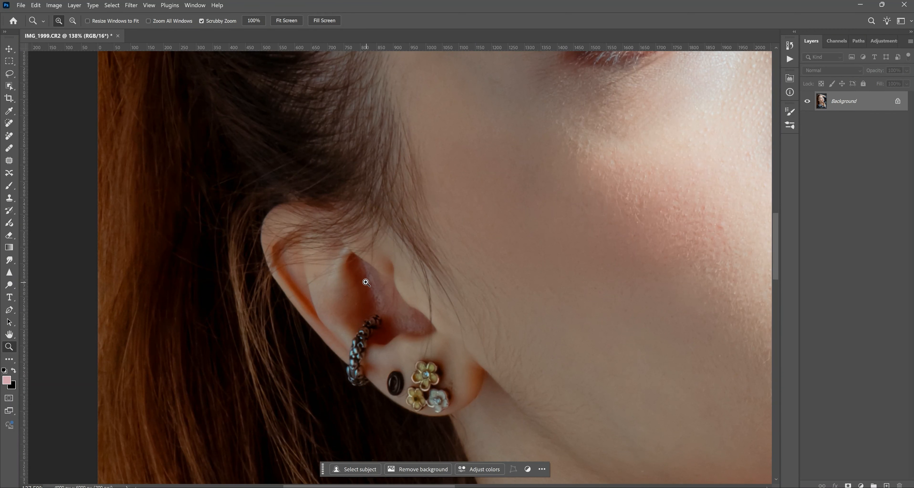
{"action": "left_click_drag", "start_coordinate": [394, 348], "coordinate": [392, 289]}
{"action": "left_click_drag", "start_coordinate": [407, 253], "coordinate": [411, 254]}
{"action": "left_click_drag", "start_coordinate": [421, 305], "coordinate": [391, 408]}
{"action": "key", "text": "ctrl+minus"}
{"action": "left_click", "coordinate": [9, 134]}
{"action": "key", "text": "bracketright"}
{"action": "key", "text": "bracketright"}
{"action": "key", "text": "bracketright"}
{"action": "key", "text": "bracketright"}
{"action": "key", "text": "bracketright"}
{"action": "key", "text": "bracketright"}
{"action": "key", "text": "bracketright"}
{"action": "mouse_move", "coordinate": [251, 256]}
{"action": "left_mouse_down"}
{"action": "mouse_move", "coordinate": [242, 359]}
{"action": "mouse_move", "coordinate": [267, 311]}
{"action": "mouse_move", "coordinate": [338, 267]}
{"action": "mouse_move", "coordinate": [386, 218]}
{"action": "mouse_move", "coordinate": [401, 180]}
{"action": "mouse_move", "coordinate": [249, 263]}
{"action": "left_mouse_up"}
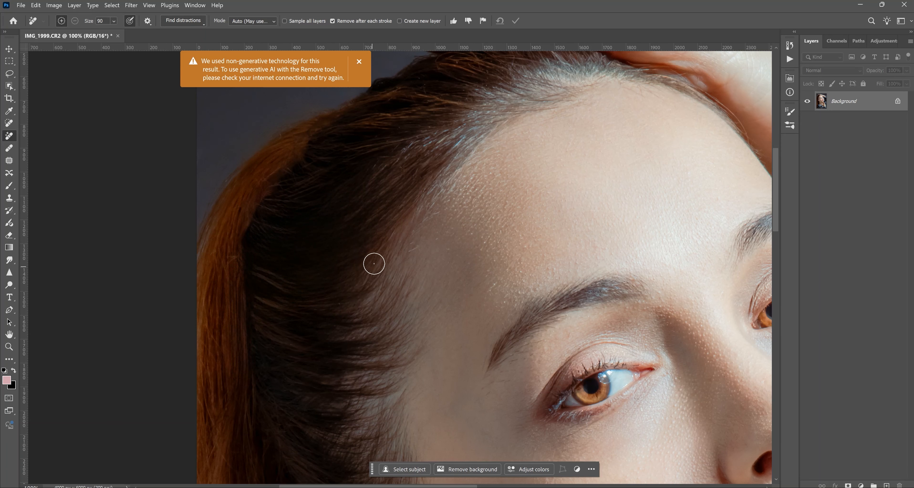
{"action": "left_click_drag", "start_coordinate": [232, 254], "coordinate": [230, 269]}
{"action": "left_click_drag", "start_coordinate": [423, 140], "coordinate": [369, 172]}
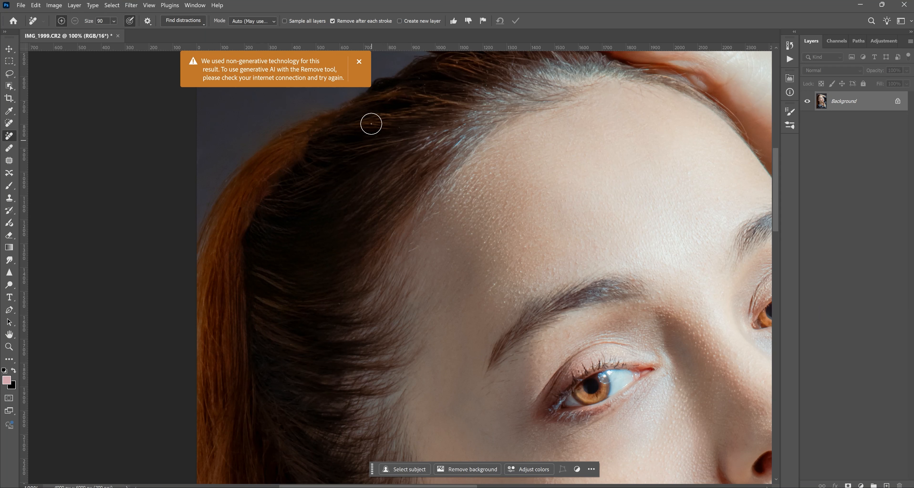
{"action": "left_click", "coordinate": [359, 61]}
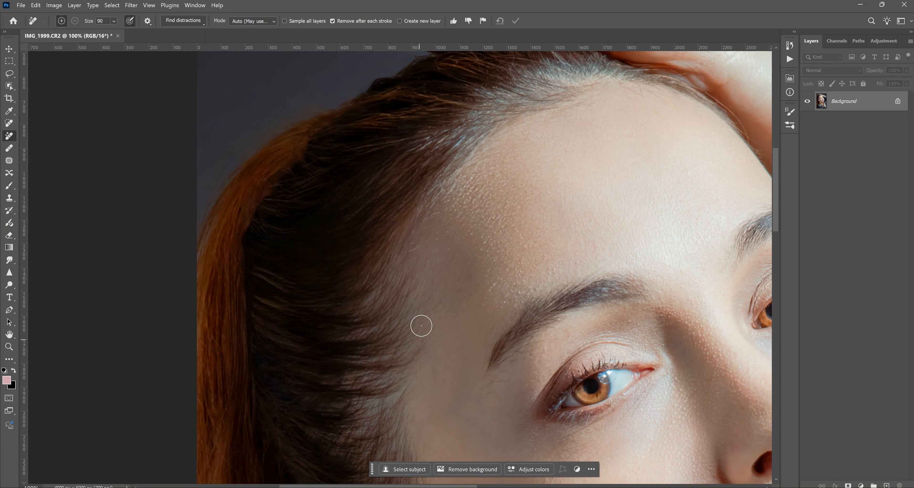
- Brush over the uneven strands in the swept-back hair beside the temple with the Remove tool at size 90
{"action": "mouse_move", "coordinate": [404, 331]}
{"action": "left_mouse_down"}
{"action": "mouse_move", "coordinate": [464, 183]}
{"action": "mouse_move", "coordinate": [375, 184]}
{"action": "left_mouse_up"}
{"action": "left_click_drag", "start_coordinate": [421, 153], "coordinate": [376, 163]}
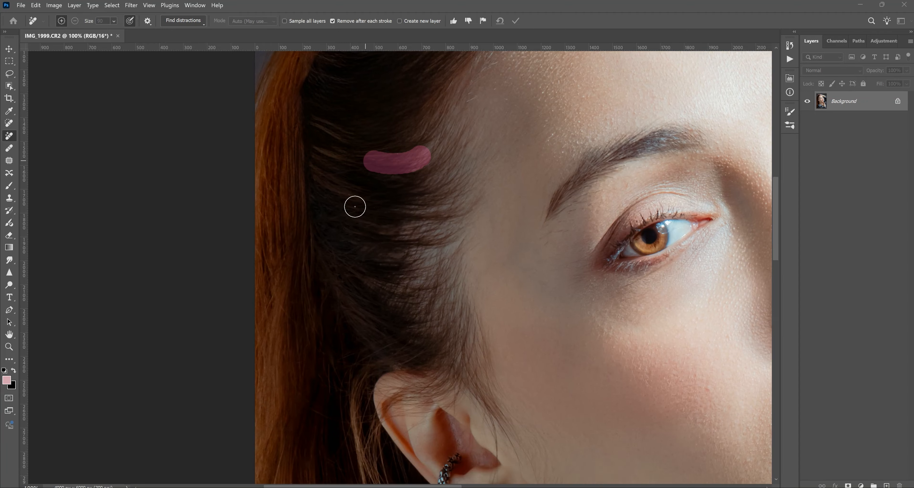
- Paint over the flyaway strands and light gaps in the dark hair between the temple and ear with the Remove tool
{"action": "mouse_move", "coordinate": [438, 223]}
{"action": "left_mouse_down"}
{"action": "mouse_move", "coordinate": [380, 228]}
{"action": "mouse_move", "coordinate": [417, 256]}
{"action": "mouse_move", "coordinate": [346, 253]}
{"action": "left_mouse_up"}
{"action": "left_click_drag", "start_coordinate": [423, 278], "coordinate": [344, 272]}
{"action": "left_click_drag", "start_coordinate": [411, 314], "coordinate": [360, 277]}
{"action": "mouse_move", "coordinate": [415, 289]}
{"action": "left_mouse_down"}
{"action": "mouse_move", "coordinate": [369, 272]}
{"action": "mouse_move", "coordinate": [374, 255]}
{"action": "mouse_move", "coordinate": [392, 298]}
{"action": "mouse_move", "coordinate": [373, 293]}
{"action": "left_mouse_up"}
{"action": "left_click_drag", "start_coordinate": [419, 270], "coordinate": [358, 275]}
{"action": "mouse_move", "coordinate": [426, 288]}
{"action": "left_mouse_down"}
{"action": "mouse_move", "coordinate": [391, 288]}
{"action": "mouse_move", "coordinate": [428, 287]}
{"action": "mouse_move", "coordinate": [394, 288]}
{"action": "mouse_move", "coordinate": [429, 267]}
{"action": "left_mouse_up"}
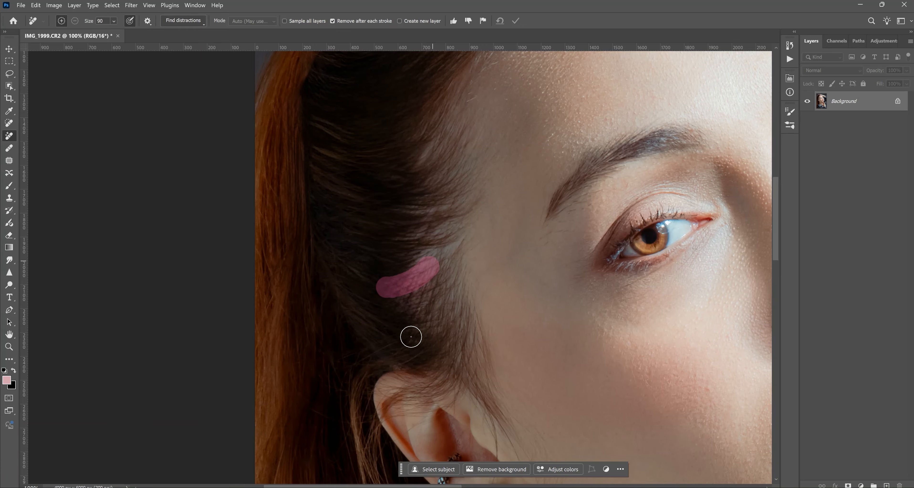
{"action": "left_click_drag", "start_coordinate": [392, 300], "coordinate": [434, 259]}
{"action": "mouse_move", "coordinate": [397, 308]}
{"action": "left_mouse_down"}
{"action": "mouse_move", "coordinate": [435, 305]}
{"action": "mouse_move", "coordinate": [443, 251]}
{"action": "left_mouse_up"}
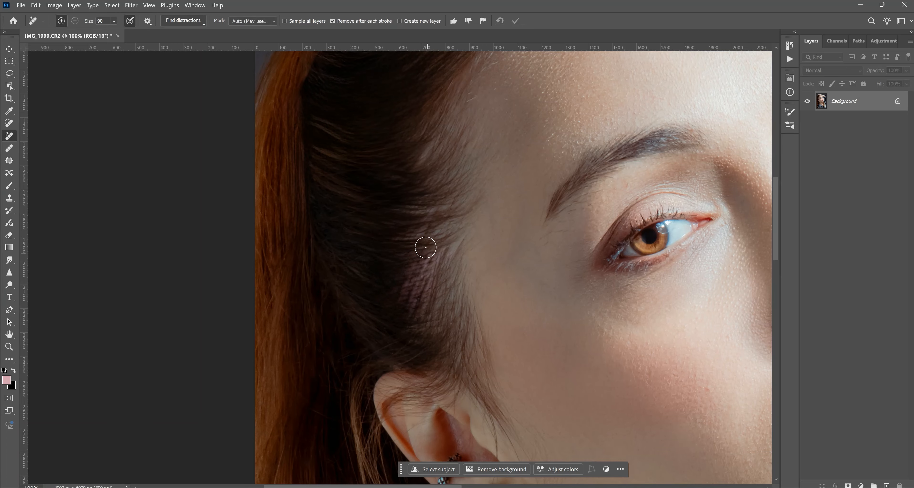
{"action": "left_click_drag", "start_coordinate": [442, 224], "coordinate": [431, 338]}
{"action": "left_click", "coordinate": [413, 268]}
{"action": "key", "text": "ctrl+0"}
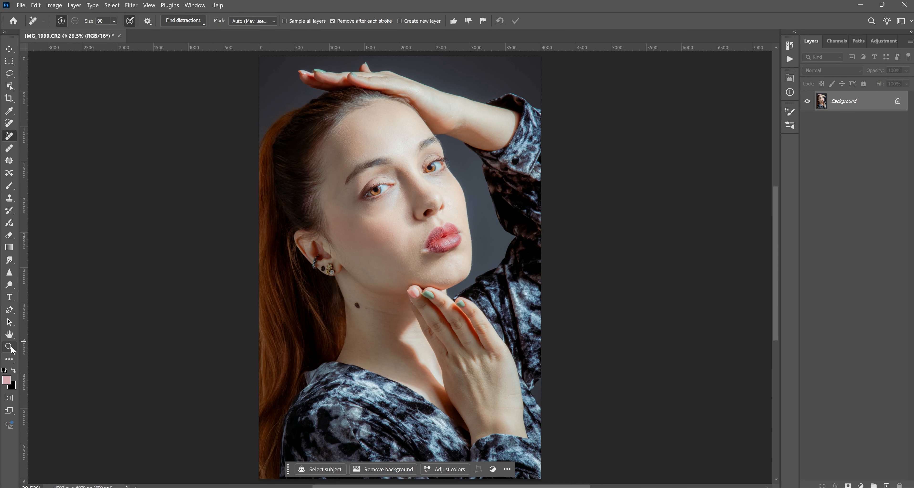
- Paint the Remove tool at size 90 over the purplish textured patch in the hair above the ear
{"action": "key", "text": "z"}
{"action": "mouse_move", "coordinate": [308, 196]}
{"action": "left_mouse_down"}
{"action": "mouse_move", "coordinate": [330, 200]}
{"action": "mouse_move", "coordinate": [301, 239]}
{"action": "mouse_move", "coordinate": [296, 204]}
{"action": "mouse_move", "coordinate": [327, 219]}
{"action": "mouse_move", "coordinate": [300, 239]}
{"action": "left_mouse_up"}
{"action": "key", "text": "j"}
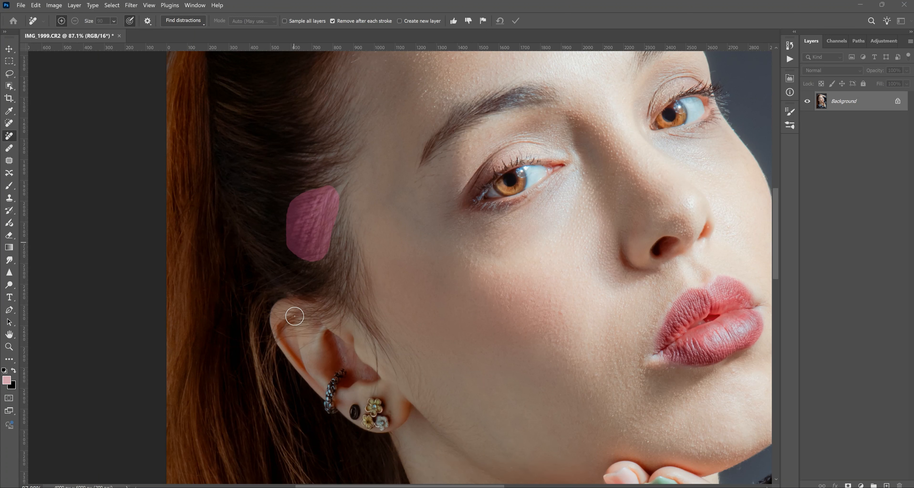
{"action": "mouse_move", "coordinate": [319, 212]}
{"action": "left_mouse_down"}
{"action": "mouse_move", "coordinate": [339, 183]}
{"action": "mouse_move", "coordinate": [310, 255]}
{"action": "mouse_move", "coordinate": [336, 237]}
{"action": "mouse_move", "coordinate": [343, 210]}
{"action": "left_mouse_up"}
{"action": "key", "text": "ctrl+0"}
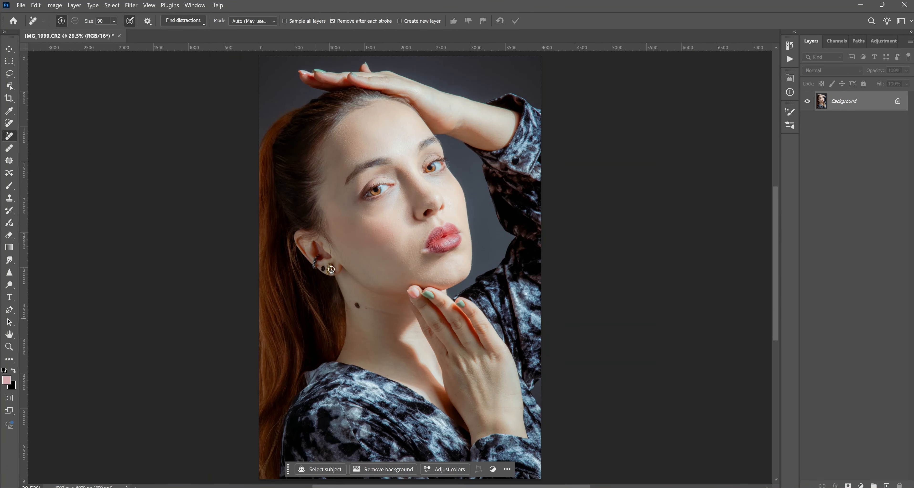
- Examine the ear, earrings and surrounding hair and cheek closely for remaining stray hairs
{"action": "key", "text": "z"}
{"action": "left_click_drag", "start_coordinate": [303, 236], "coordinate": [371, 233]}
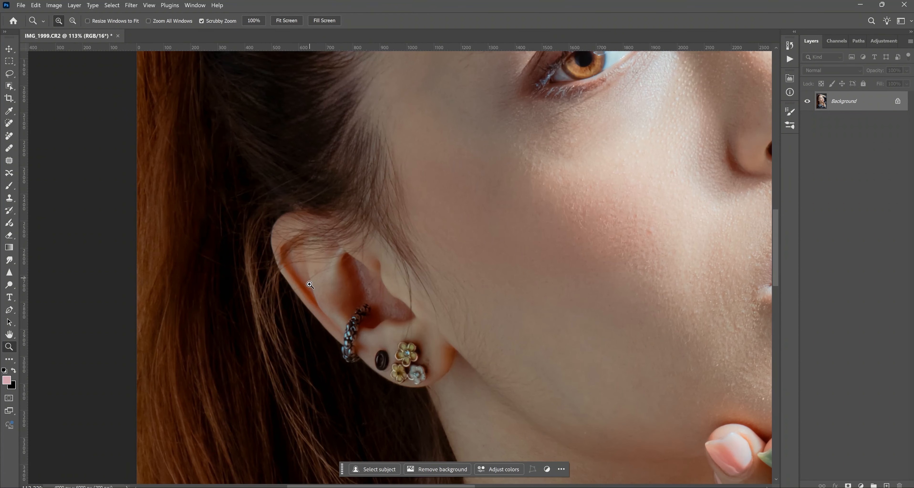
{"action": "left_click_drag", "start_coordinate": [316, 286], "coordinate": [289, 277]}
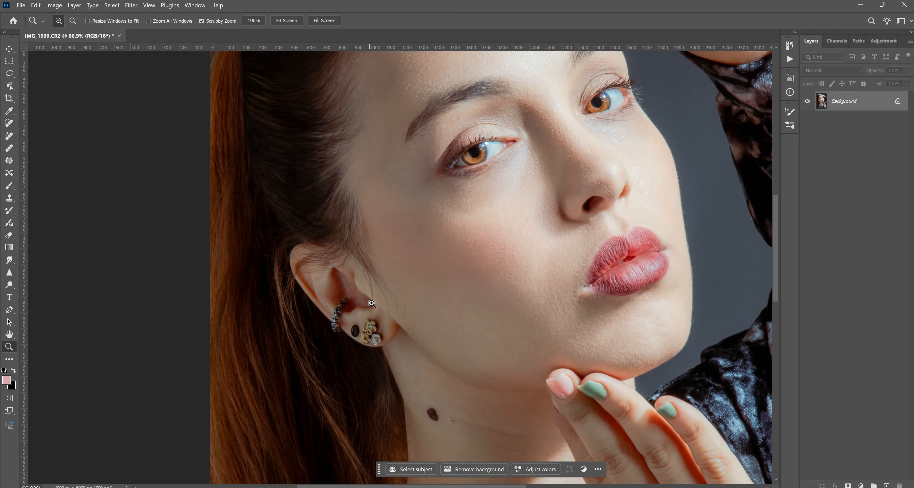
{"action": "left_click_drag", "start_coordinate": [480, 243], "coordinate": [468, 338]}
{"action": "left_click_drag", "start_coordinate": [458, 204], "coordinate": [439, 273]}
{"action": "left_click_drag", "start_coordinate": [473, 217], "coordinate": [450, 136]}
{"action": "left_click_drag", "start_coordinate": [379, 335], "coordinate": [404, 319]}
{"action": "left_click_drag", "start_coordinate": [328, 286], "coordinate": [351, 316]}
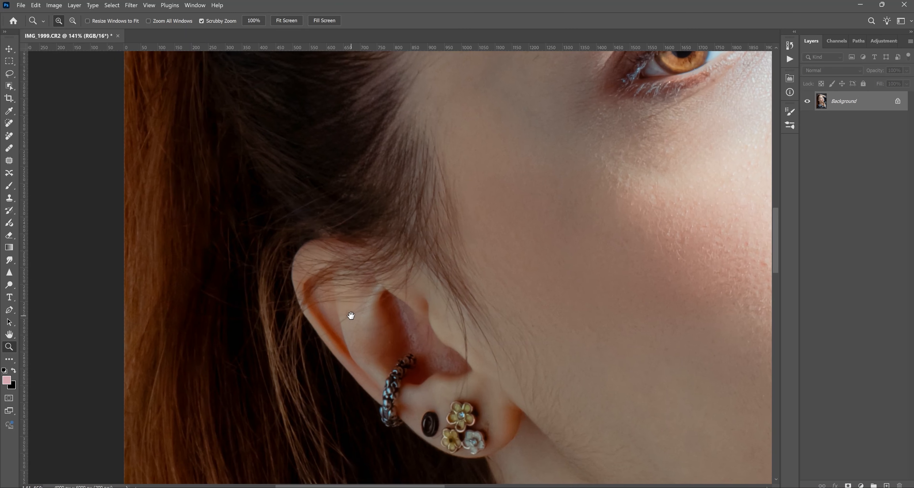
{"action": "left_click_drag", "start_coordinate": [415, 337], "coordinate": [378, 255]}
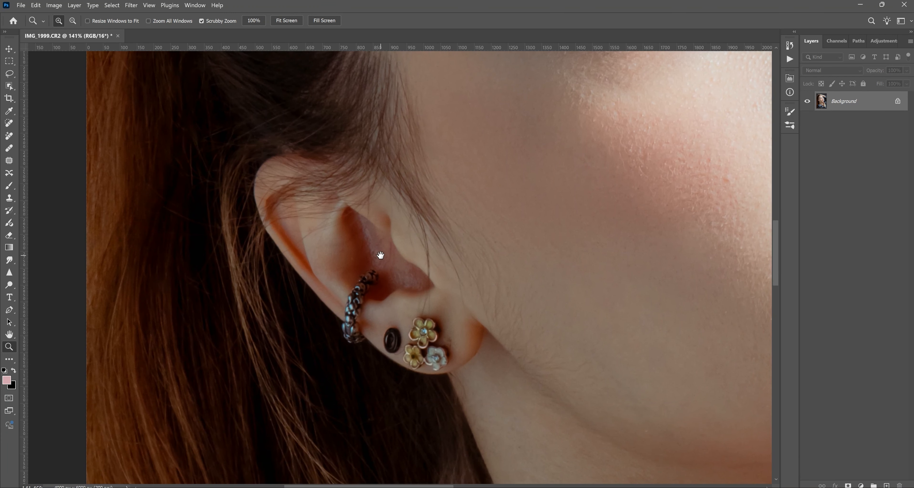
{"action": "left_click_drag", "start_coordinate": [451, 274], "coordinate": [441, 251]}
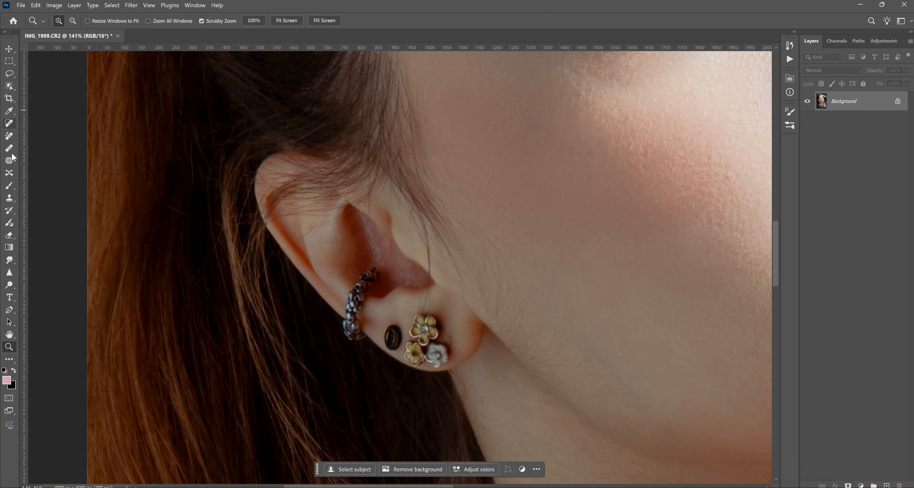
- Clone out the thin hair strand crossing the front of the ear opening and lobe, using the Clone Stamp with 19% flow
{"action": "key", "text": "s"}
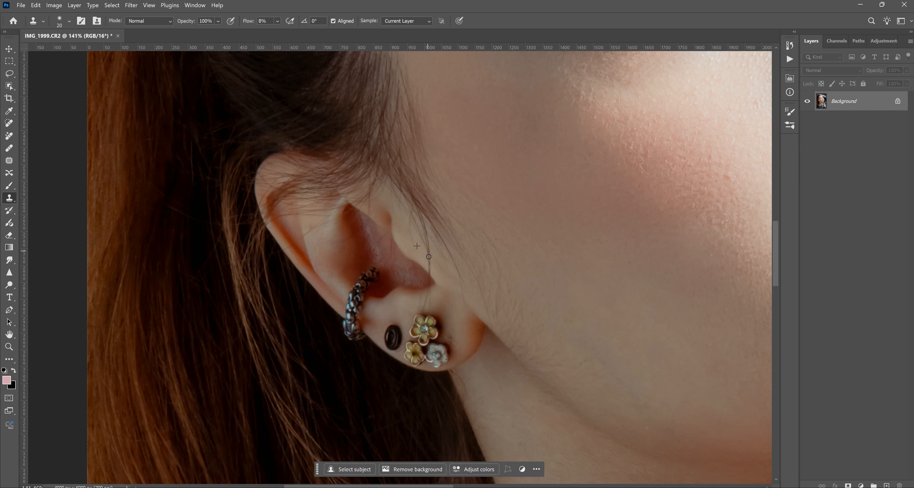
{"action": "left_click_drag", "start_coordinate": [428, 267], "coordinate": [429, 269]}
{"action": "left_click", "coordinate": [434, 308], "text": "alt"}
{"action": "left_click_drag", "start_coordinate": [424, 302], "coordinate": [430, 291]}
{"action": "left_click_drag", "start_coordinate": [250, 23], "coordinate": [254, 23]}
{"action": "key", "text": "alt"}
{"action": "key", "text": "ctrl+z"}
{"action": "key", "text": "ctrl+z"}
{"action": "key", "text": "ctrl+z"}
{"action": "key", "text": "ctrl+z"}
{"action": "left_click", "coordinate": [405, 300], "text": "alt"}
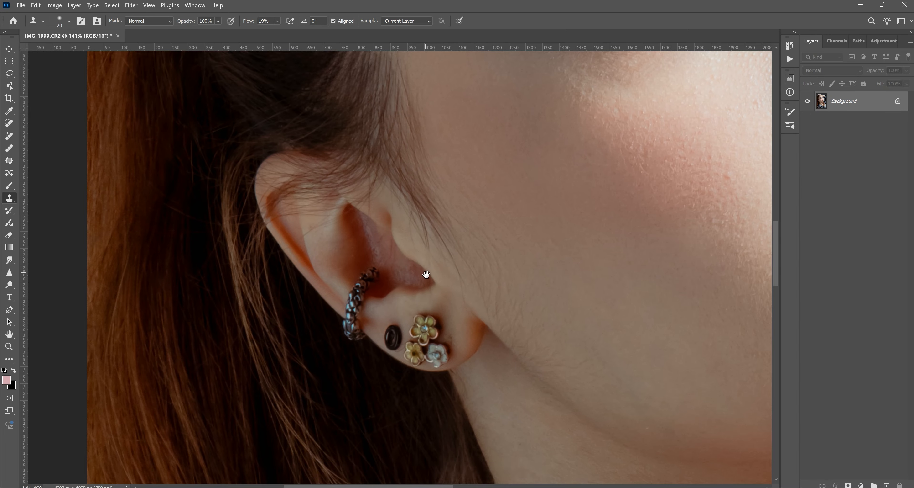
- Clone clean skin over the fine stray hair inside the upper ear
{"action": "left_click_drag", "start_coordinate": [426, 274], "coordinate": [471, 302]}
{"action": "left_click", "coordinate": [354, 270], "text": "alt"}
{"action": "left_click_drag", "start_coordinate": [354, 258], "coordinate": [365, 262]}
{"action": "left_click", "coordinate": [372, 280], "text": "alt"}
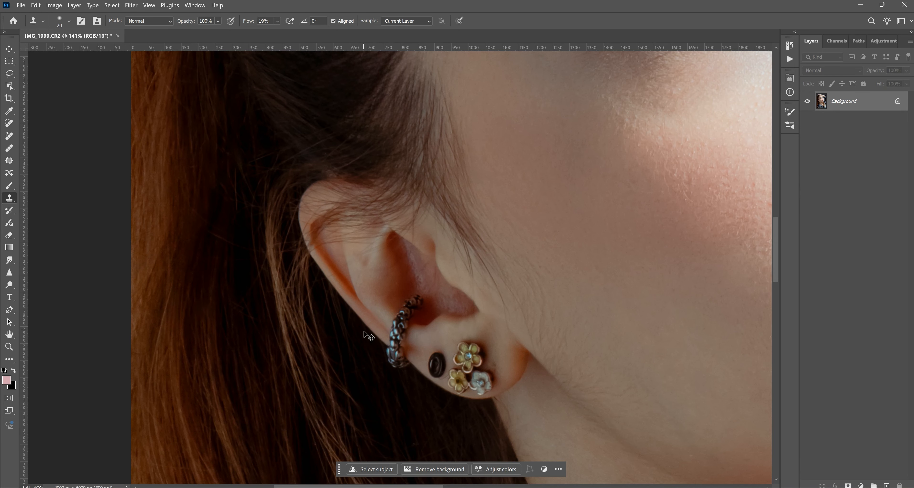
- Clone smooth skin over the stray hairs just below the tail of the eyebrow nearest the ear
{"action": "left_click_drag", "start_coordinate": [382, 225], "coordinate": [388, 299]}
{"action": "left_click_drag", "start_coordinate": [386, 176], "coordinate": [353, 286]}
{"action": "left_click_drag", "start_coordinate": [461, 209], "coordinate": [356, 289]}
{"action": "left_click", "coordinate": [386, 272], "text": "alt"}
{"action": "mouse_move", "coordinate": [382, 255]}
{"action": "left_mouse_down"}
{"action": "mouse_move", "coordinate": [418, 247]}
{"action": "mouse_move", "coordinate": [400, 249]}
{"action": "left_mouse_up"}
{"action": "left_click", "coordinate": [403, 265], "text": "alt"}
{"action": "left_click", "coordinate": [415, 248], "text": "alt"}
{"action": "left_click_drag", "start_coordinate": [421, 220], "coordinate": [409, 235]}
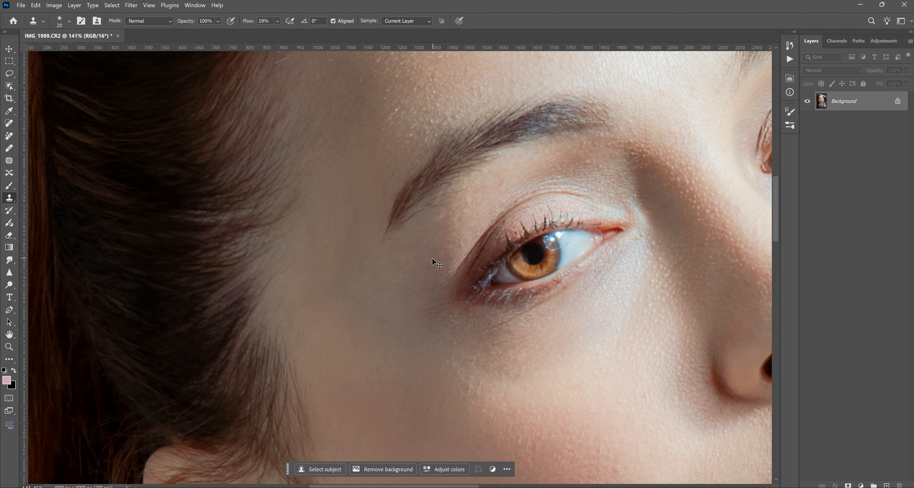
- Clone clean skin along the lower edge of the same eyebrow, sampling from the eyelid area below it
{"action": "left_click_drag", "start_coordinate": [653, 124], "coordinate": [510, 200]}
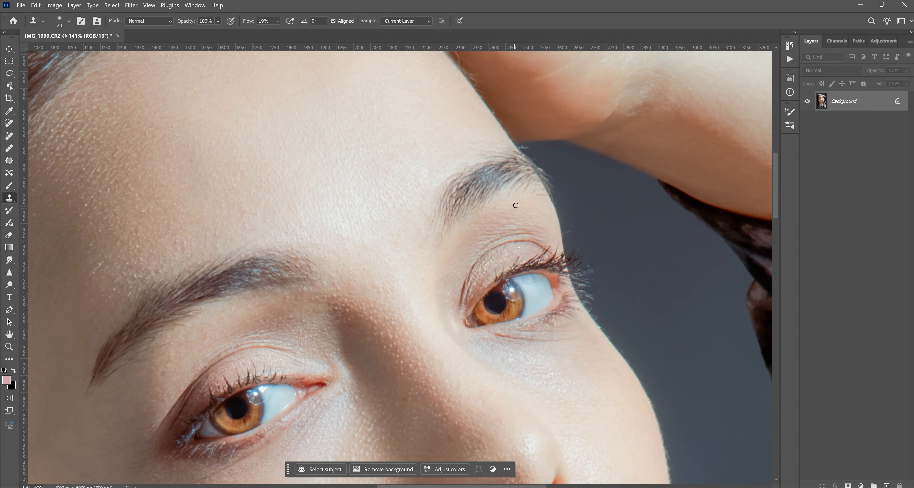
{"action": "left_click_drag", "start_coordinate": [440, 343], "coordinate": [524, 281]}
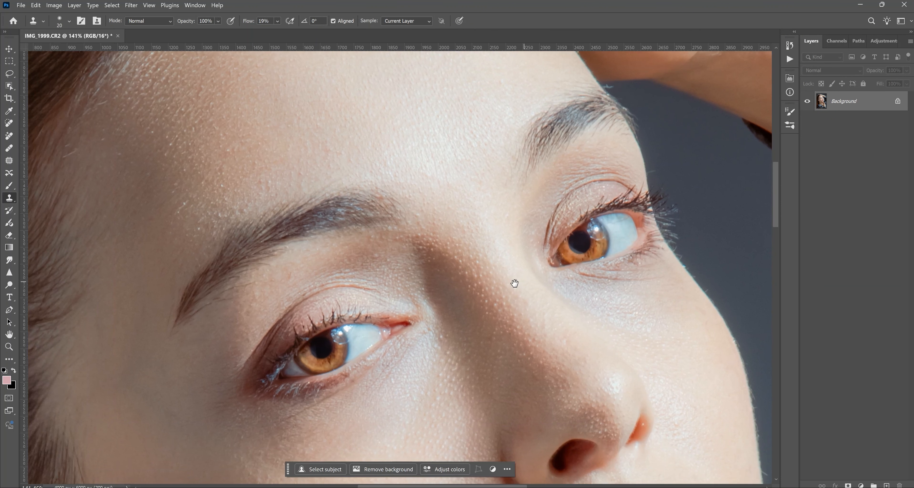
{"action": "left_click", "coordinate": [226, 317], "text": "alt"}
{"action": "mouse_move", "coordinate": [230, 302]}
{"action": "left_mouse_down"}
{"action": "mouse_move", "coordinate": [222, 305]}
{"action": "mouse_move", "coordinate": [246, 287]}
{"action": "left_mouse_up"}
{"action": "left_click", "coordinate": [228, 313], "text": "alt"}
{"action": "key", "text": "ctrl+0"}
{"action": "key", "text": "z"}
{"action": "key", "text": "x"}
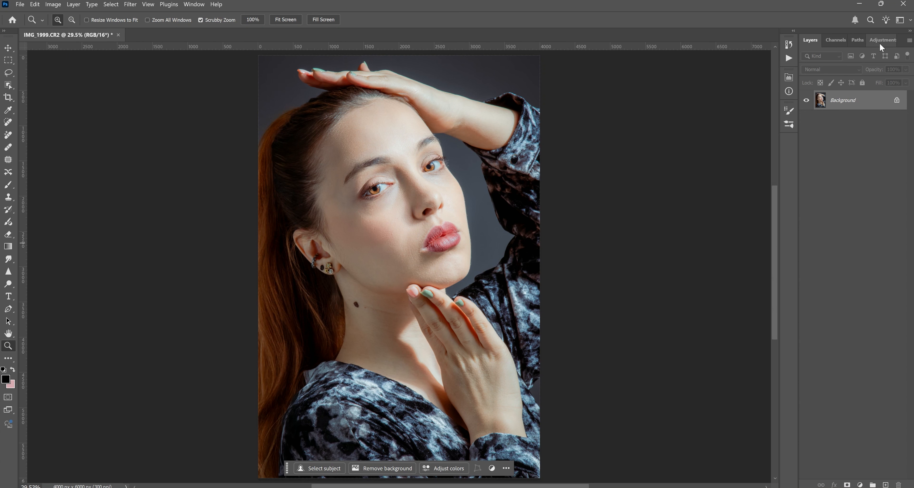
- Add two Curves adjustment layers above the background
{"action": "left_click", "coordinate": [883, 43]}
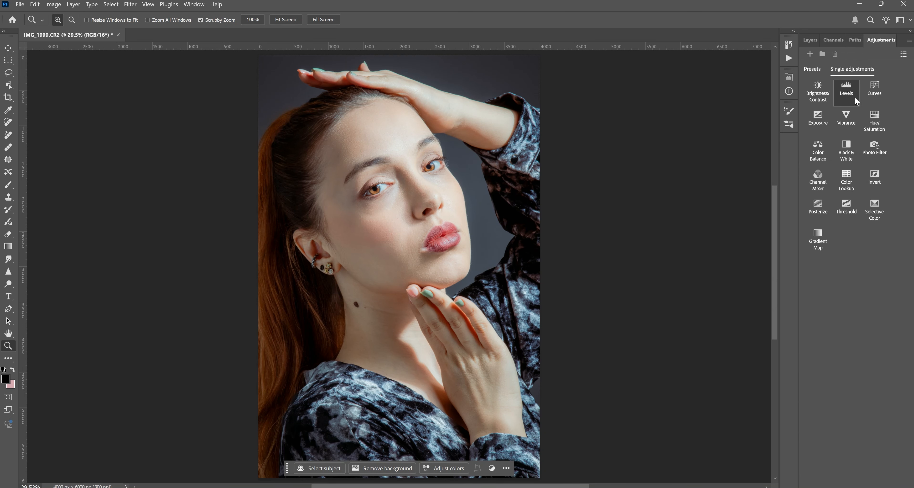
{"action": "left_click", "coordinate": [874, 91]}
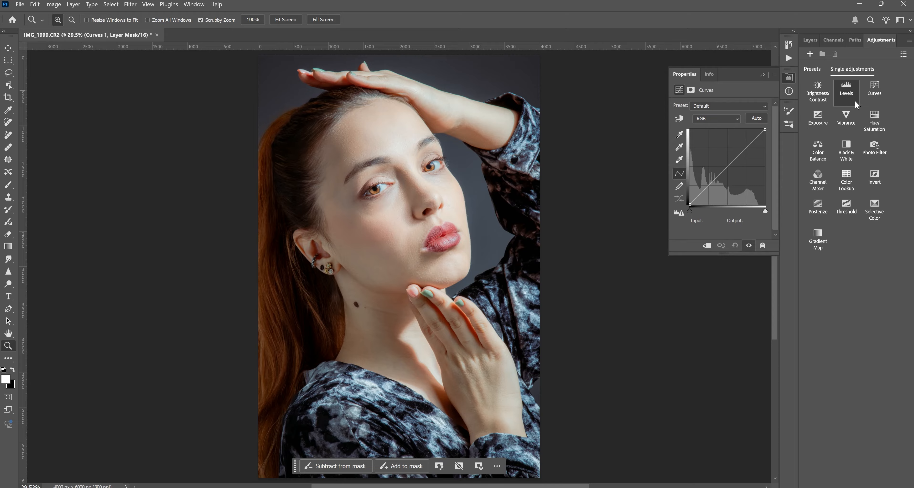
{"action": "left_click", "coordinate": [875, 95]}
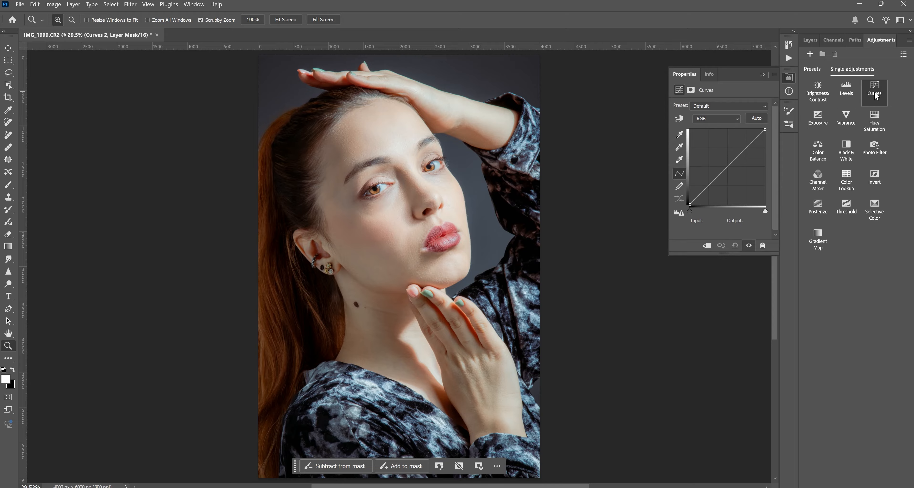
{"action": "left_click", "coordinate": [815, 40]}
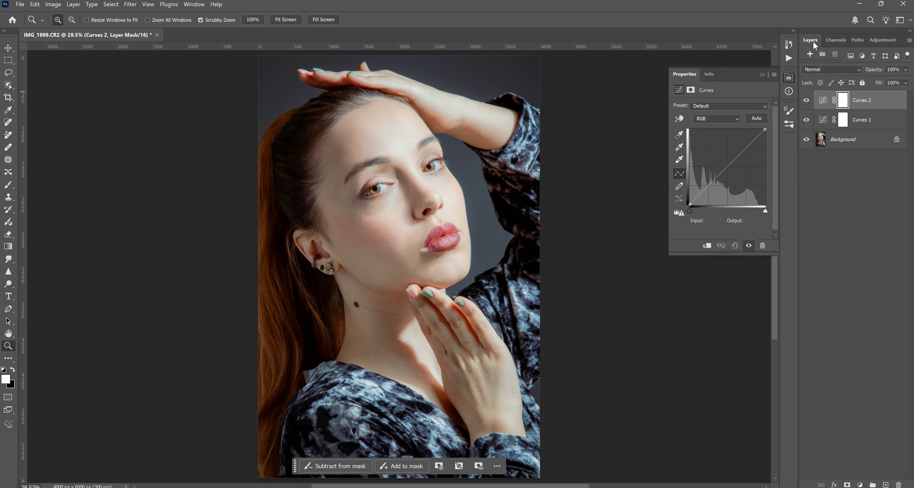
- Darken the midtones of the Curves 1 layer by setting an RGB curve point to input 138, output 117
{"action": "left_click", "coordinate": [842, 120]}
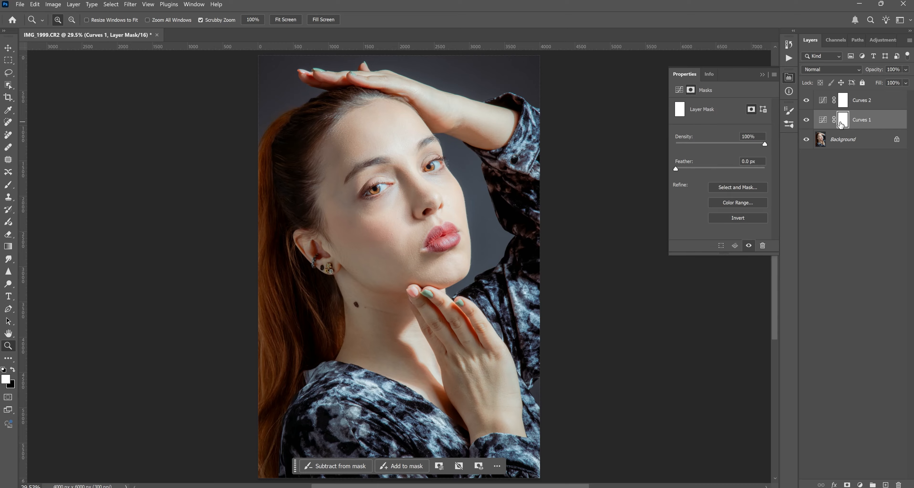
{"action": "left_click", "coordinate": [824, 122]}
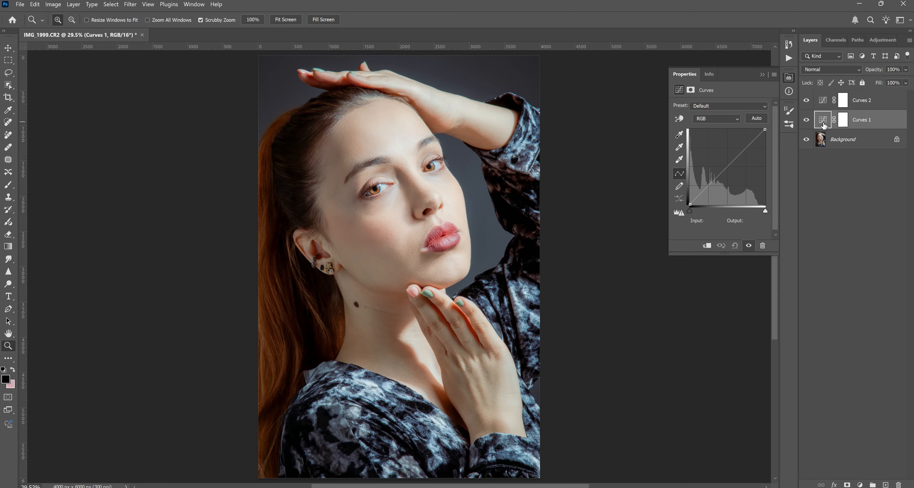
{"action": "left_click_drag", "start_coordinate": [730, 168], "coordinate": [730, 170]}
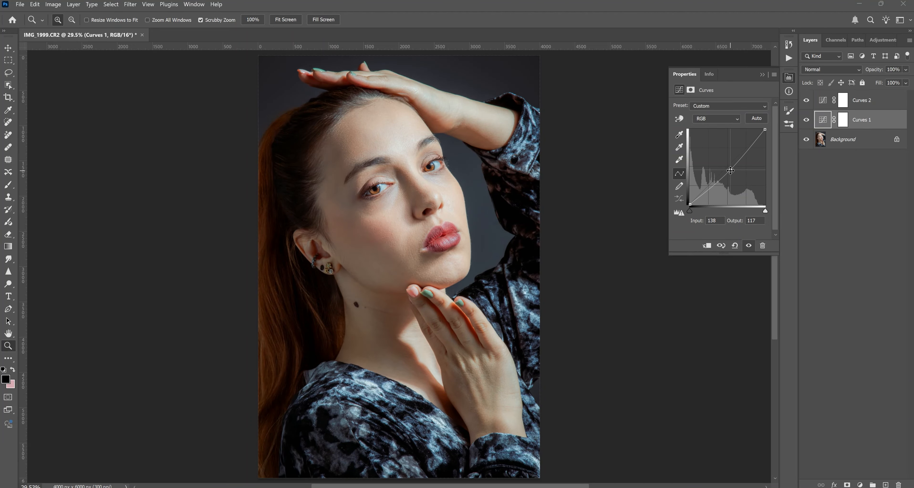
- Brighten Curves 2 with RGB points at input 123, output 149 and input 54, output 78, restraining the highlights with another point
{"action": "left_click", "coordinate": [843, 100]}
{"action": "left_click", "coordinate": [822, 100]}
{"action": "left_click_drag", "start_coordinate": [725, 170], "coordinate": [725, 165]}
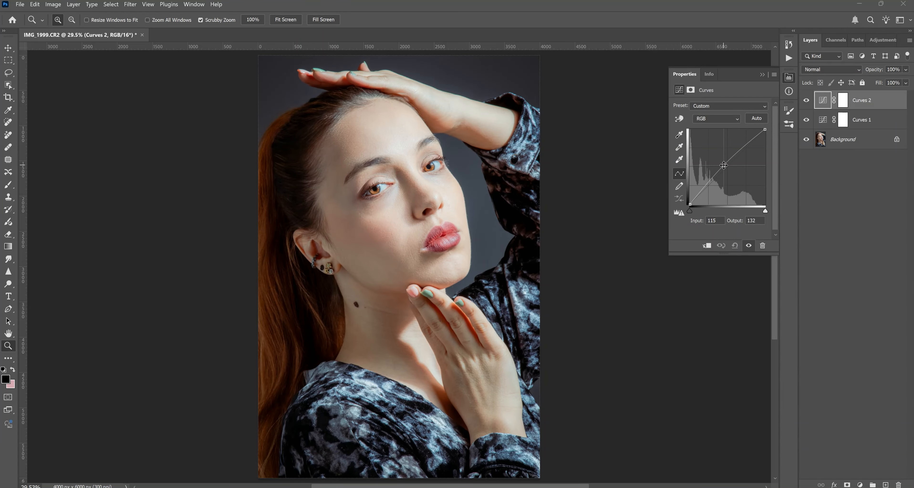
{"action": "left_click_drag", "start_coordinate": [755, 138], "coordinate": [754, 143]}
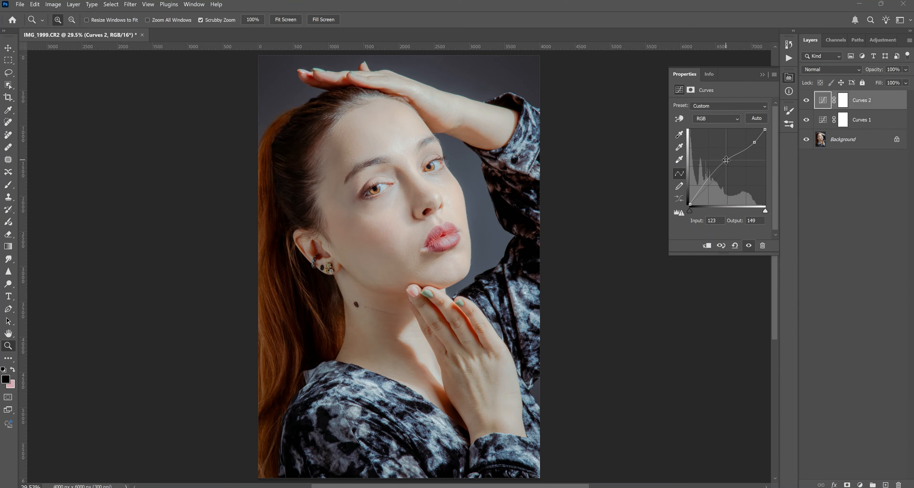
{"action": "mouse_move", "coordinate": [710, 183]}
{"action": "left_mouse_down"}
{"action": "mouse_move", "coordinate": [705, 191]}
{"action": "mouse_move", "coordinate": [706, 181]}
{"action": "left_mouse_up"}
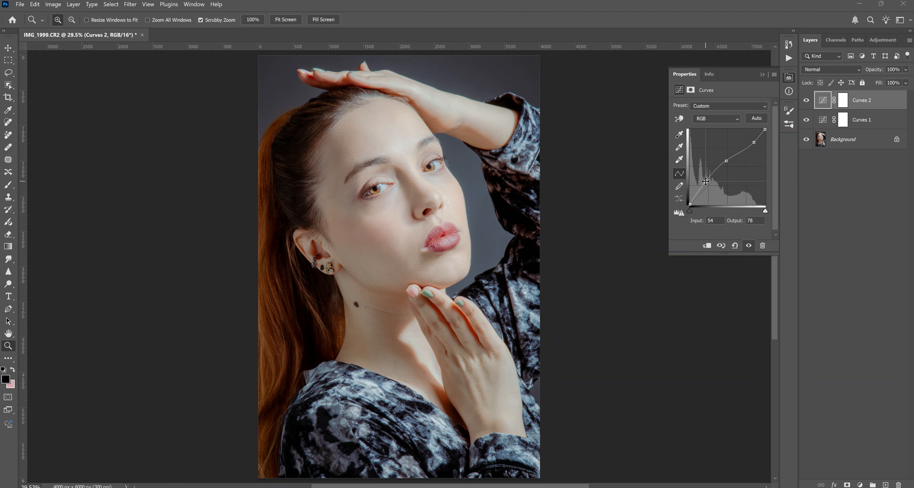
- Invert the Curves 2 layer mask to black to hide the brightening
{"action": "left_click", "coordinate": [765, 78]}
{"action": "left_click", "coordinate": [842, 105]}
{"action": "key", "text": "ctrl+i"}
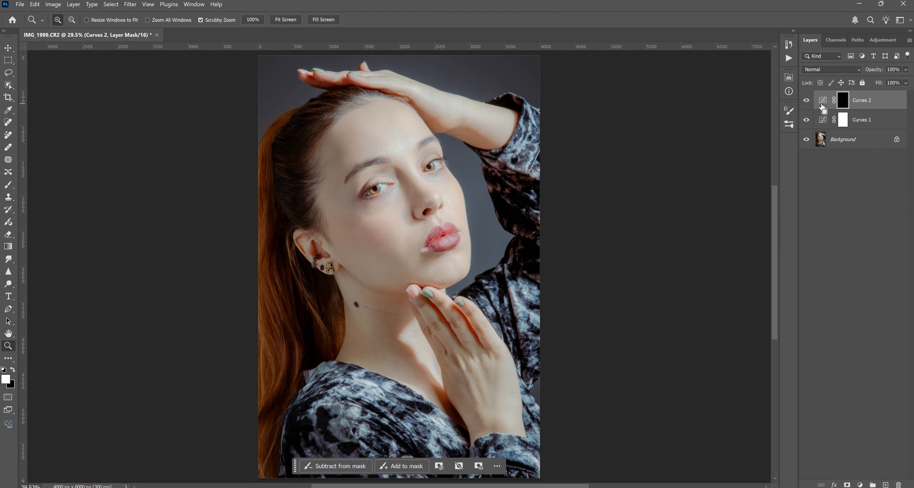
- Refine the Curves 1 darkening with a highlight point at input 213, output 194 and a slightly raised shadow point
{"action": "left_click", "coordinate": [844, 125]}
{"action": "double_click", "coordinate": [823, 119]}
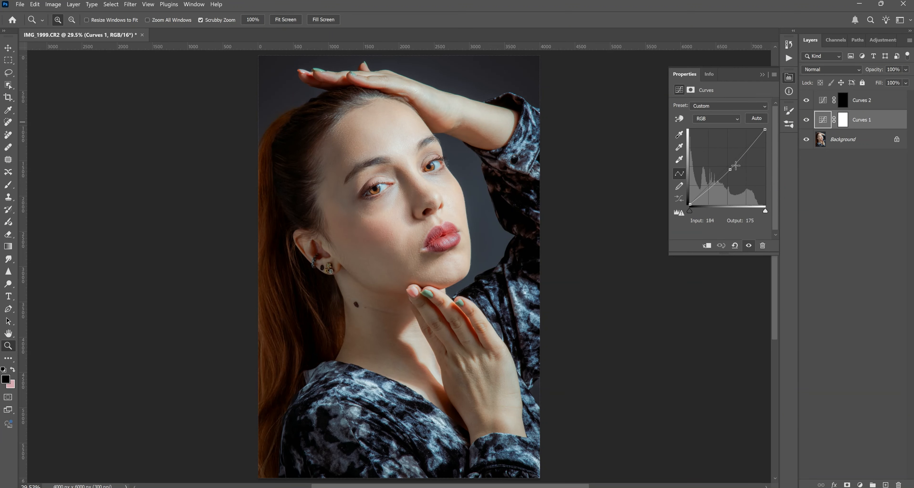
{"action": "left_click", "coordinate": [731, 170]}
{"action": "left_click_drag", "start_coordinate": [752, 145], "coordinate": [752, 147]}
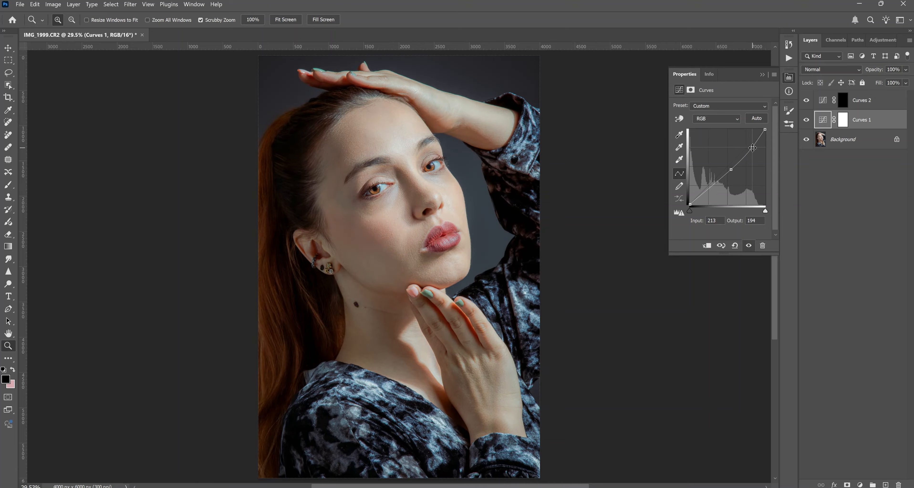
{"action": "left_click_drag", "start_coordinate": [730, 169], "coordinate": [731, 170]}
{"action": "left_click", "coordinate": [701, 196]}
{"action": "left_click_drag", "start_coordinate": [702, 196], "coordinate": [700, 193]}
- Invert the Curves 1 layer mask to black to hide the darkening
{"action": "left_click", "coordinate": [762, 75]}
{"action": "left_click", "coordinate": [842, 121]}
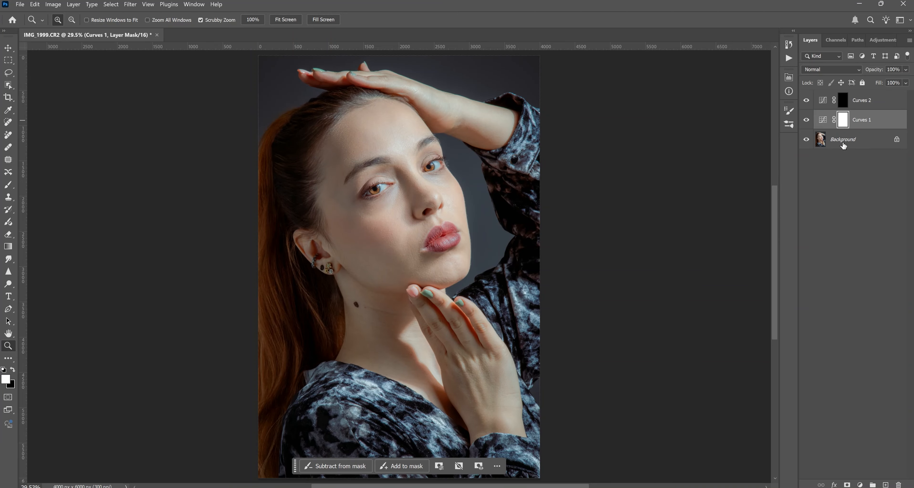
{"action": "key", "text": "ctrl+i"}
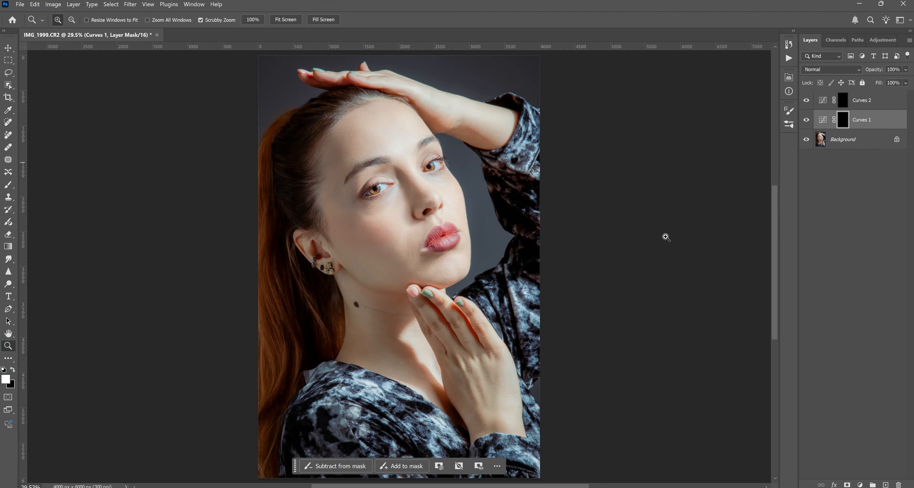
- Set up the Brush tool with a soft tip, 50% opacity and 8% flow for painting on the masks
{"action": "left_click_drag", "start_coordinate": [389, 160], "coordinate": [399, 167]}
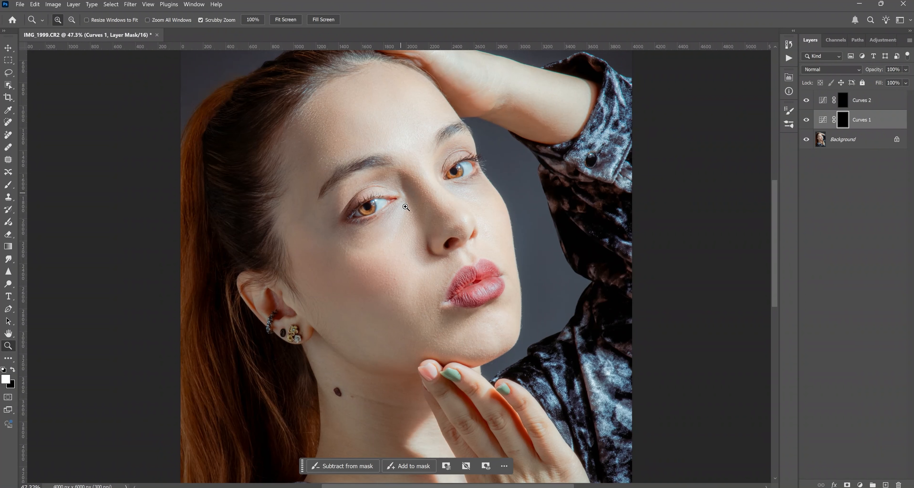
{"action": "left_click_drag", "start_coordinate": [451, 220], "coordinate": [463, 266]}
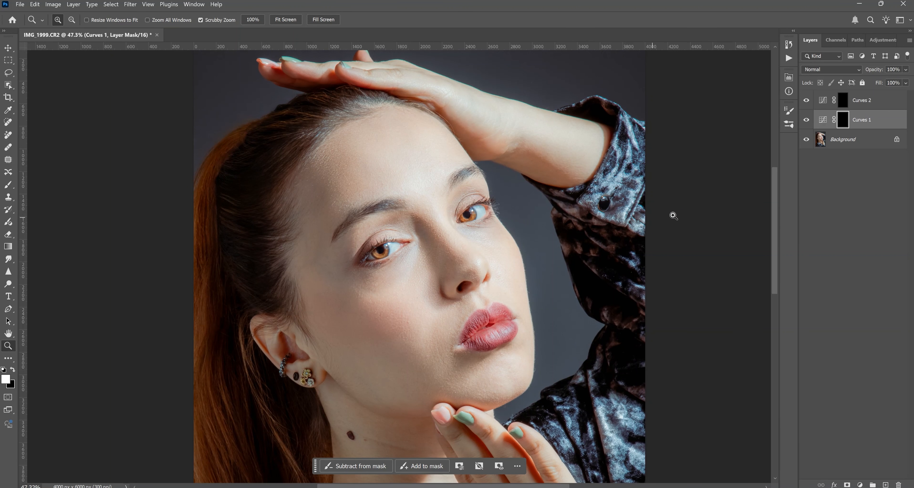
{"action": "left_click", "coordinate": [8, 184]}
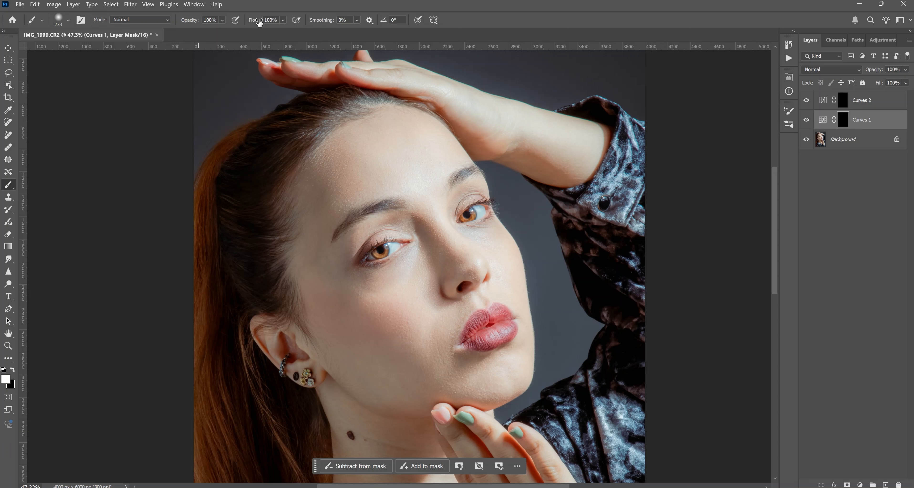
{"action": "left_click_drag", "start_coordinate": [258, 23], "coordinate": [245, 23]}
{"action": "left_click_drag", "start_coordinate": [219, 18], "coordinate": [182, 24]}
{"action": "left_click", "coordinate": [69, 21]}
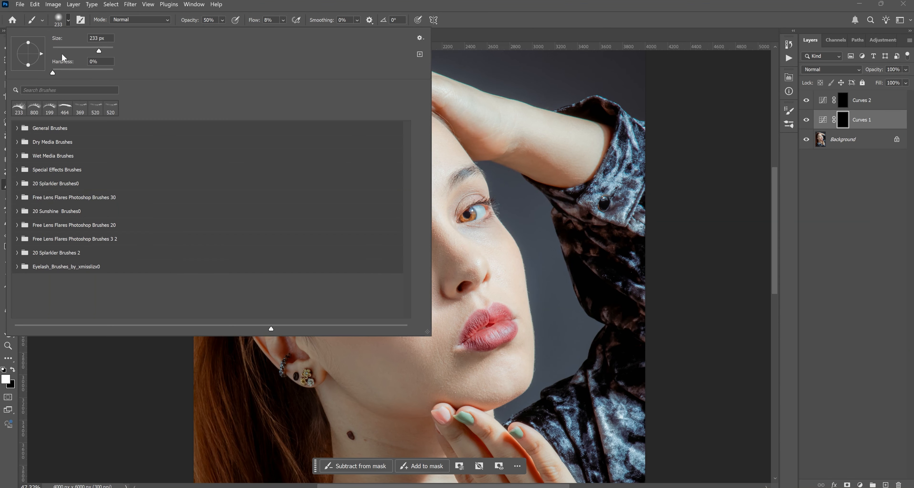
{"action": "left_click", "coordinate": [15, 128]}
{"action": "left_click", "coordinate": [97, 164]}
{"action": "left_click", "coordinate": [347, 14]}
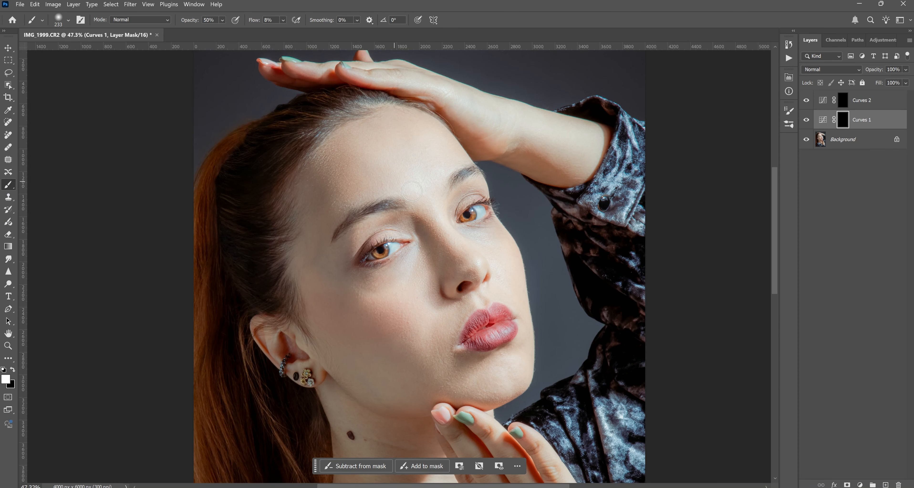
- Rename the Curves 1 layer as burn and the Curves 2 layer as dodge
{"action": "left_click", "coordinate": [870, 121]}
{"action": "double_click", "coordinate": [863, 124]}
{"action": "type", "text": "bi"}
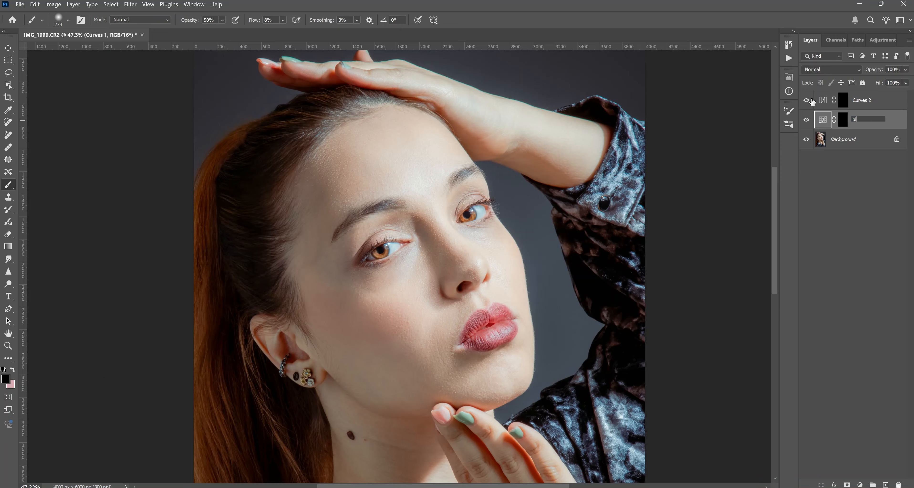
{"action": "double_click", "coordinate": [863, 103]}
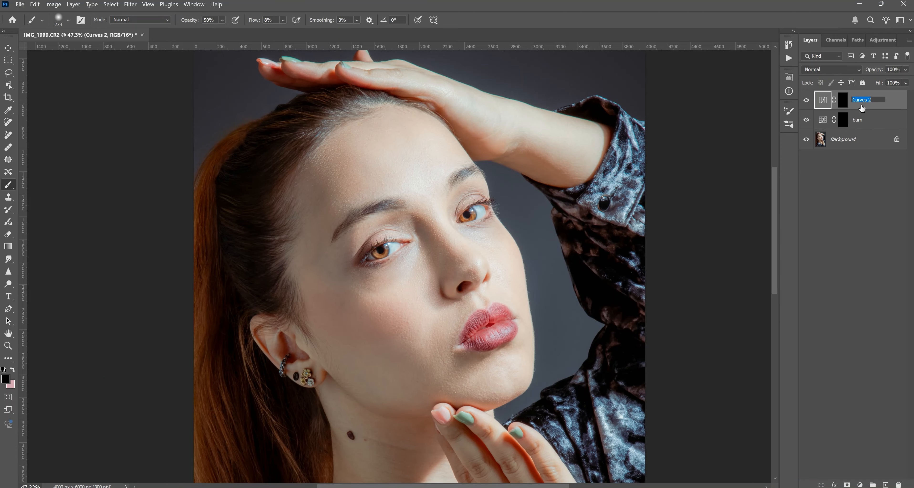
{"action": "type", "text": "dodge"}
{"action": "left_click", "coordinate": [867, 221]}
{"action": "left_click", "coordinate": [862, 104]}
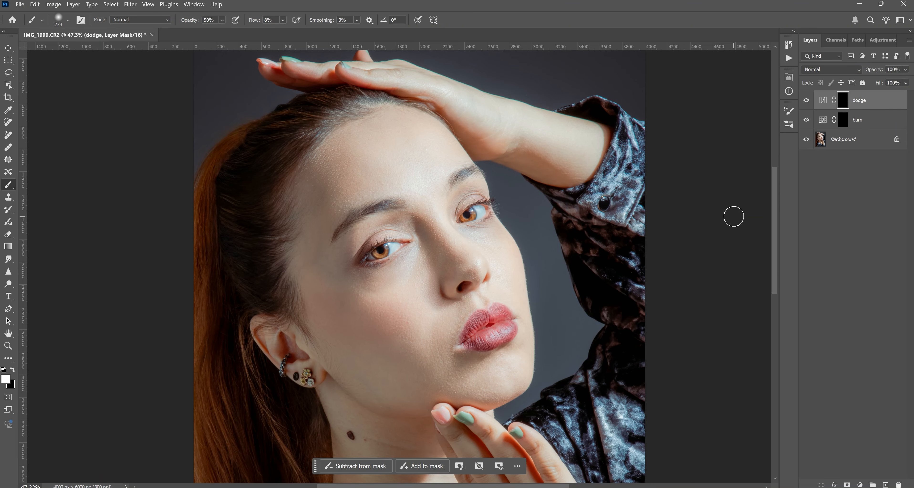
- Paint white on the burn layer mask to darken the skin along the hairline beside the forehead
{"action": "left_click", "coordinate": [858, 123]}
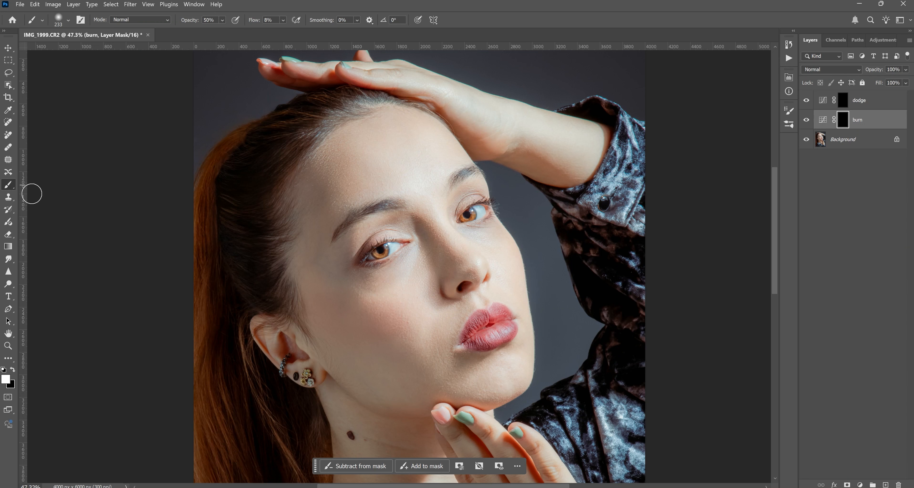
{"action": "mouse_move", "coordinate": [337, 213]}
{"action": "left_mouse_down"}
{"action": "mouse_move", "coordinate": [322, 182]}
{"action": "mouse_move", "coordinate": [302, 210]}
{"action": "mouse_move", "coordinate": [314, 169]}
{"action": "mouse_move", "coordinate": [329, 193]}
{"action": "mouse_move", "coordinate": [327, 251]}
{"action": "mouse_move", "coordinate": [338, 190]}
{"action": "left_mouse_up"}
{"action": "key", "text": "bracketright"}
{"action": "key", "text": "bracketright"}
{"action": "key", "text": "bracketright"}
{"action": "left_click", "coordinate": [13, 370]}
{"action": "left_click", "coordinate": [4, 370]}
{"action": "left_click_drag", "start_coordinate": [338, 199], "coordinate": [320, 167]}
- Set the brush opacity to 67% and its size to 25 px, and check the eyes and cheek up close
{"action": "left_click_drag", "start_coordinate": [195, 23], "coordinate": [209, 23]}
{"action": "key", "text": "bracketleft"}
{"action": "key", "text": "bracketleft"}
{"action": "key", "text": "bracketleft"}
{"action": "key", "text": "bracketleft"}
{"action": "key", "text": "bracketleft"}
{"action": "key", "text": "bracketleft"}
{"action": "key", "text": "bracketleft"}
{"action": "scroll", "coordinate": [363, 255], "scroll_direction": "up", "scroll_amount": 3}
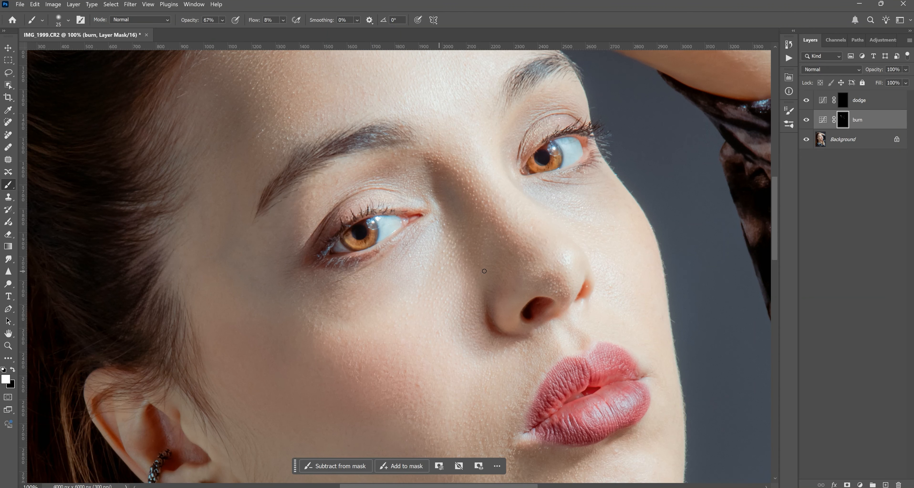
{"action": "scroll", "coordinate": [522, 330], "scroll_direction": "down", "scroll_amount": 3}
{"action": "scroll", "coordinate": [525, 315], "scroll_direction": "left", "scroll_amount": 3}
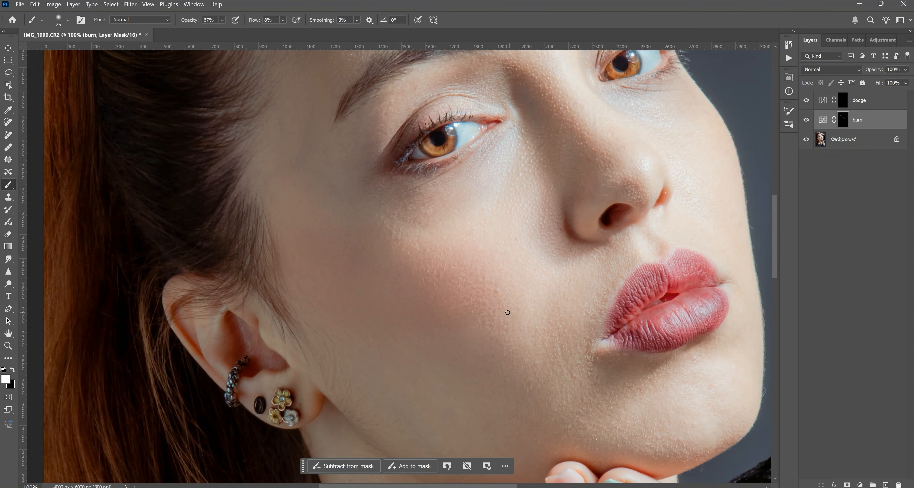
{"action": "scroll", "coordinate": [510, 311], "scroll_direction": "down", "scroll_amount": 3}
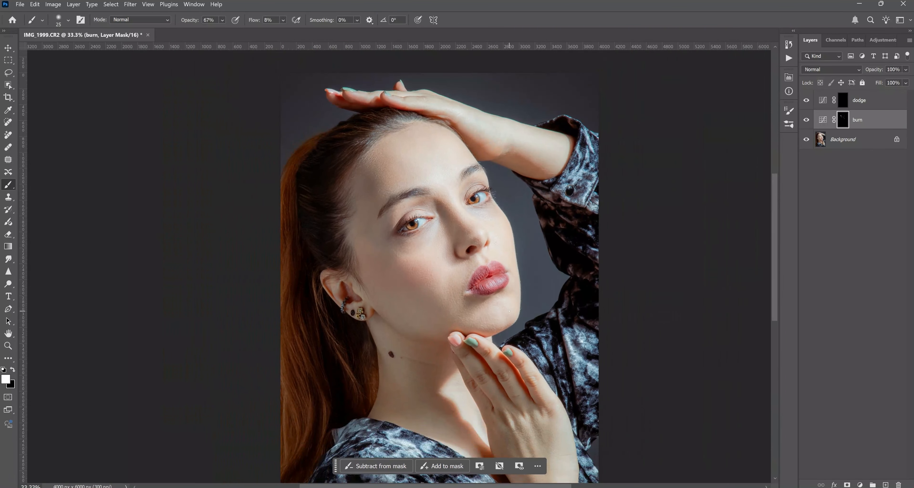
- Burn the cheek and the hairline above the ear with a larger soft brush, reducing it to 200 px
{"action": "key", "text": "bracketright"}
{"action": "key", "text": "bracketright"}
{"action": "key", "text": "bracketright"}
{"action": "key", "text": "bracketright"}
{"action": "key", "text": "bracketright"}
{"action": "key", "text": "bracketright"}
{"action": "key", "text": "bracketright"}
{"action": "key", "text": "bracketright"}
{"action": "key", "text": "bracketright"}
{"action": "key", "text": "bracketright"}
{"action": "mouse_move", "coordinate": [390, 278]}
{"action": "left_mouse_down"}
{"action": "mouse_move", "coordinate": [419, 286]}
{"action": "mouse_move", "coordinate": [377, 268]}
{"action": "mouse_move", "coordinate": [349, 244]}
{"action": "mouse_move", "coordinate": [346, 226]}
{"action": "left_mouse_up"}
{"action": "key", "text": "bracketleft"}
{"action": "key", "text": "bracketleft"}
{"action": "key", "text": "bracketleft"}
{"action": "key", "text": "bracketleft"}
{"action": "mouse_move", "coordinate": [340, 223]}
{"action": "left_mouse_down"}
{"action": "mouse_move", "coordinate": [351, 161]}
{"action": "mouse_move", "coordinate": [335, 240]}
{"action": "mouse_move", "coordinate": [348, 260]}
{"action": "mouse_move", "coordinate": [342, 252]}
{"action": "left_mouse_up"}
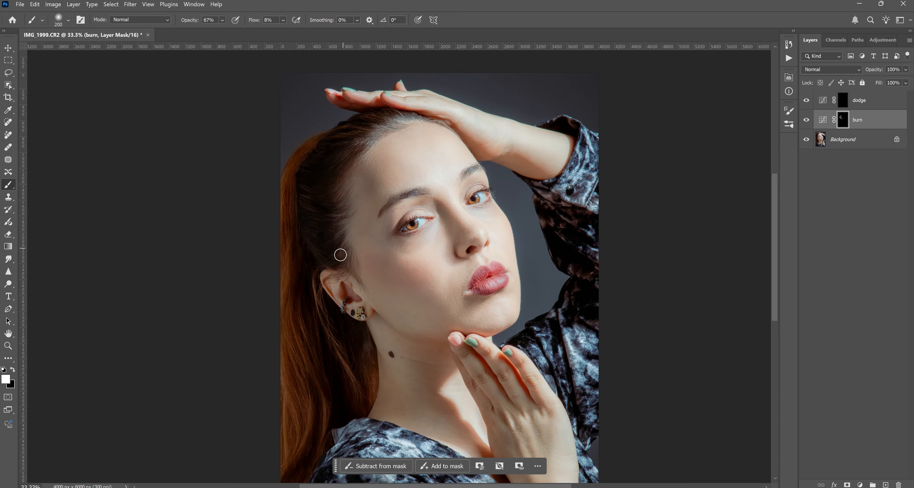
- Raise the brush flow to 27% and burn the hairline from the temple up to the forehead
{"action": "left_click_drag", "start_coordinate": [260, 22], "coordinate": [267, 23]}
{"action": "mouse_move", "coordinate": [338, 225]}
{"action": "left_mouse_down"}
{"action": "mouse_move", "coordinate": [351, 161]}
{"action": "mouse_move", "coordinate": [381, 129]}
{"action": "mouse_move", "coordinate": [416, 115]}
{"action": "mouse_move", "coordinate": [364, 135]}
{"action": "left_mouse_up"}
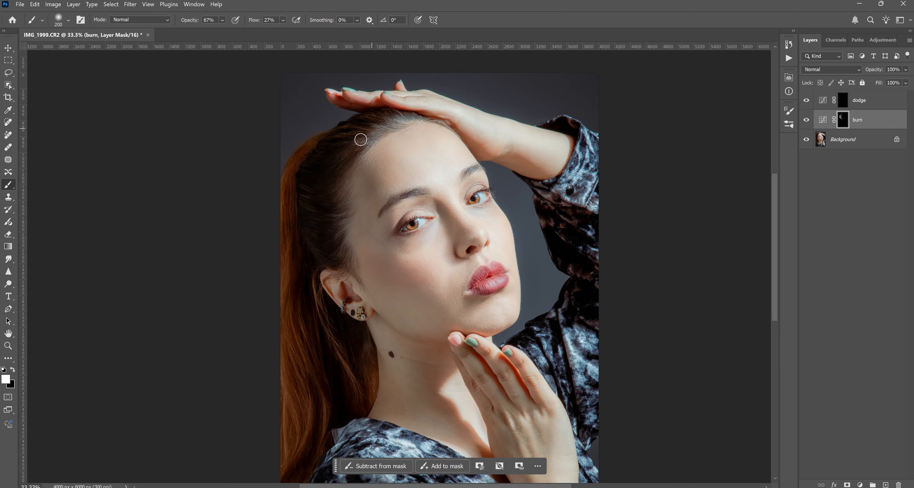
{"action": "key", "text": "bracketleft"}
{"action": "key", "text": "bracketleft"}
- Compare the whole portrait with and without the burn layer
{"action": "left_click", "coordinate": [806, 121]}
{"action": "left_click", "coordinate": [807, 121]}
{"action": "key", "text": "ctrl+0"}
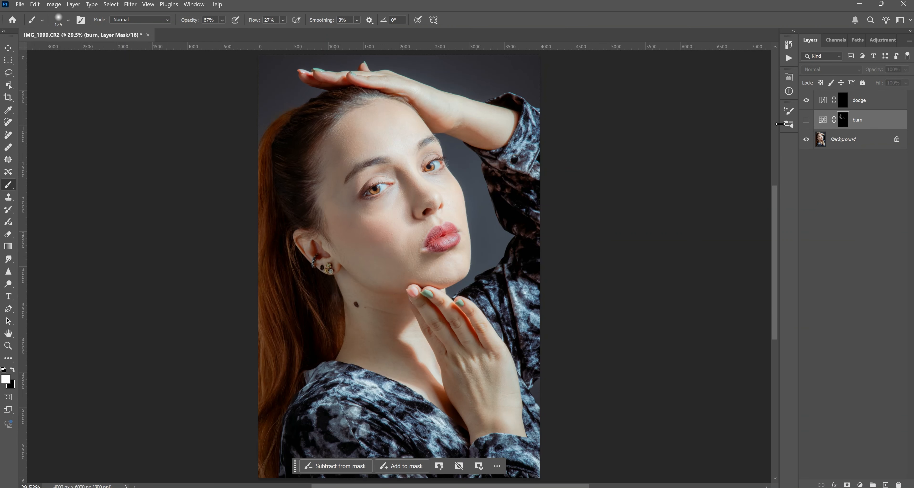
{"action": "left_click", "coordinate": [806, 121]}
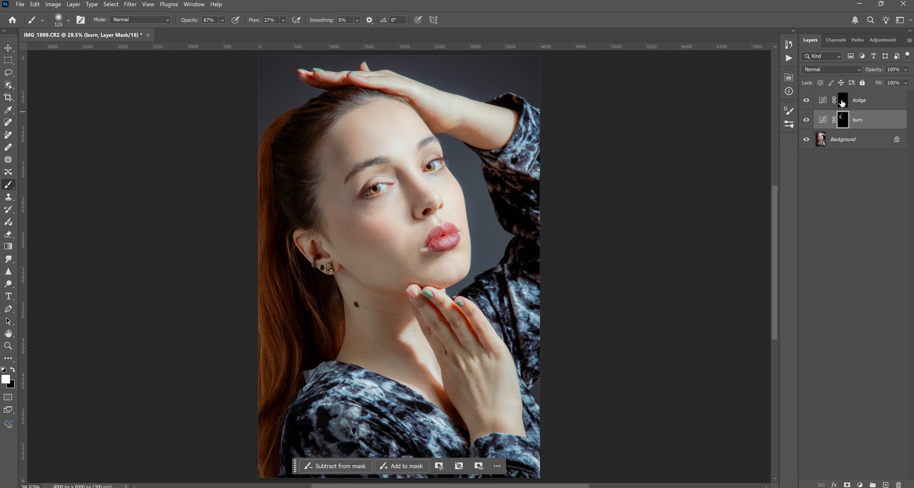
- Dodge the forehead on the dodge layer mask with a 500 px brush at 60% opacity and 11% flow
{"action": "left_click", "coordinate": [842, 102]}
{"action": "key", "text": "bracketright"}
{"action": "key", "text": "bracketright"}
{"action": "key", "text": "bracketright"}
{"action": "key", "text": "bracketright"}
{"action": "key", "text": "bracketright"}
{"action": "key", "text": "bracketright"}
{"action": "key", "text": "bracketright"}
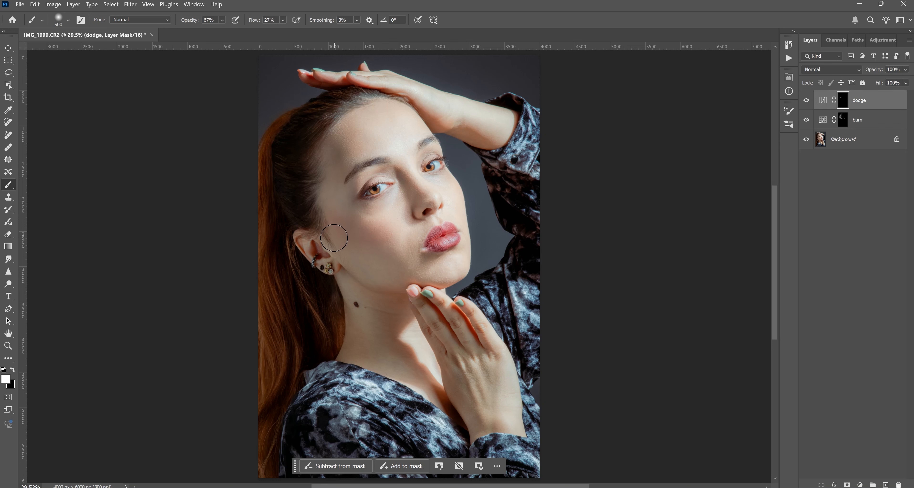
{"action": "left_click_drag", "start_coordinate": [265, 18], "coordinate": [190, 20]}
{"action": "mouse_move", "coordinate": [332, 153]}
{"action": "left_mouse_down"}
{"action": "mouse_move", "coordinate": [334, 193]}
{"action": "mouse_move", "coordinate": [350, 192]}
{"action": "mouse_move", "coordinate": [345, 175]}
{"action": "mouse_move", "coordinate": [327, 163]}
{"action": "left_mouse_up"}
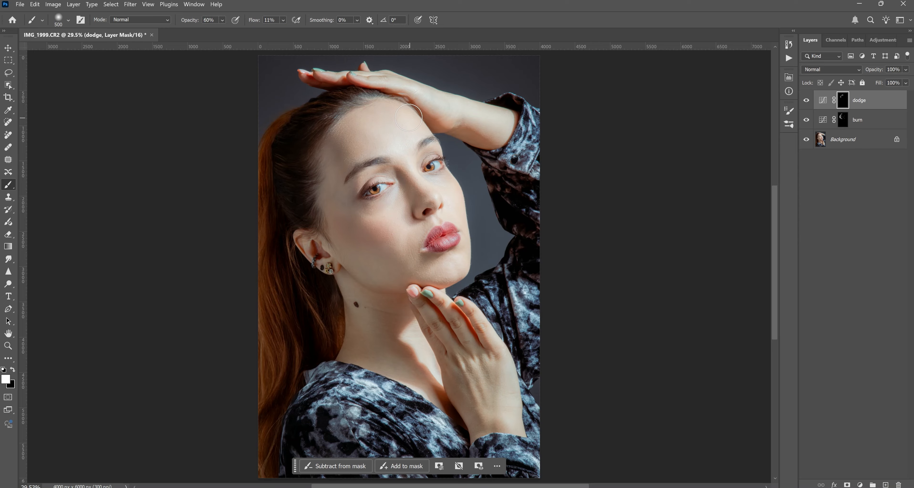
- Dodge the highlights between the brows and on the forehead with the brush resized to 250 px
{"action": "key", "text": "bracketleft"}
{"action": "key", "text": "bracketleft"}
{"action": "key", "text": "bracketleft"}
{"action": "key", "text": "bracketleft"}
{"action": "key", "text": "bracketleft"}
{"action": "key", "text": "bracketright"}
{"action": "key", "text": "bracketright"}
{"action": "key", "text": "bracketright"}
{"action": "key", "text": "bracketright"}
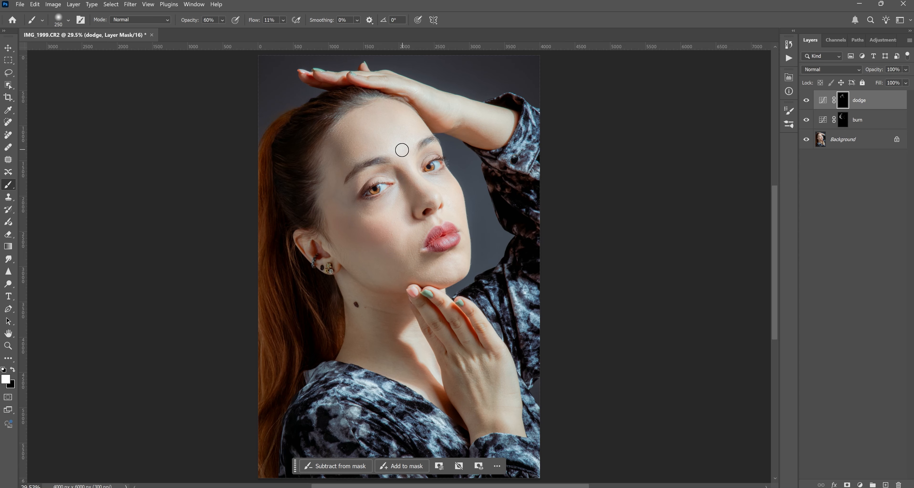
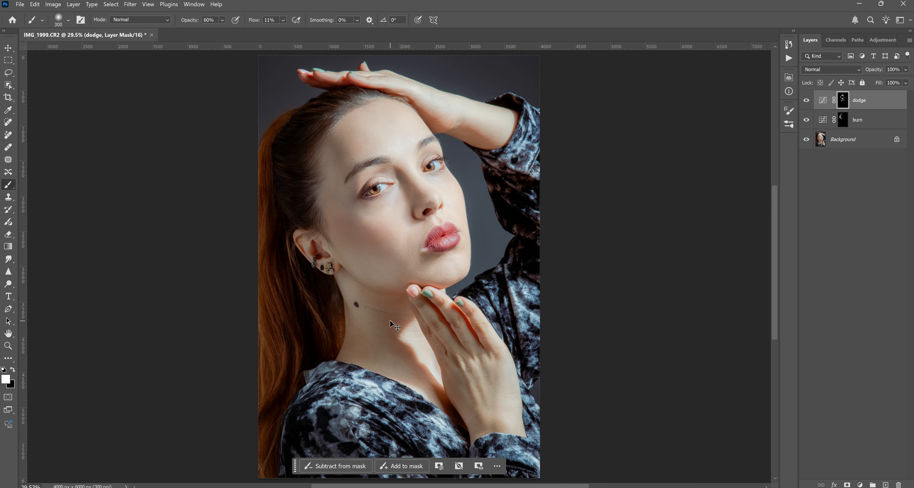
- Enlarge the brush and dodge the neck from below the jaw down to the collar
{"action": "key", "text": "bracketright"}
{"action": "key", "text": "bracketright"}
{"action": "mouse_move", "coordinate": [362, 295]}
{"action": "left_mouse_down"}
{"action": "mouse_move", "coordinate": [352, 285]}
{"action": "mouse_move", "coordinate": [367, 382]}
{"action": "mouse_move", "coordinate": [383, 373]}
{"action": "left_mouse_up"}
- Dodge the skin around the lips and under the eyes, reducing the brush to 100 px
{"action": "key", "text": "bracketleft"}
{"action": "key", "text": "bracketleft"}
{"action": "key", "text": "bracketleft"}
{"action": "key", "text": "bracketleft"}
{"action": "key", "text": "bracketleft"}
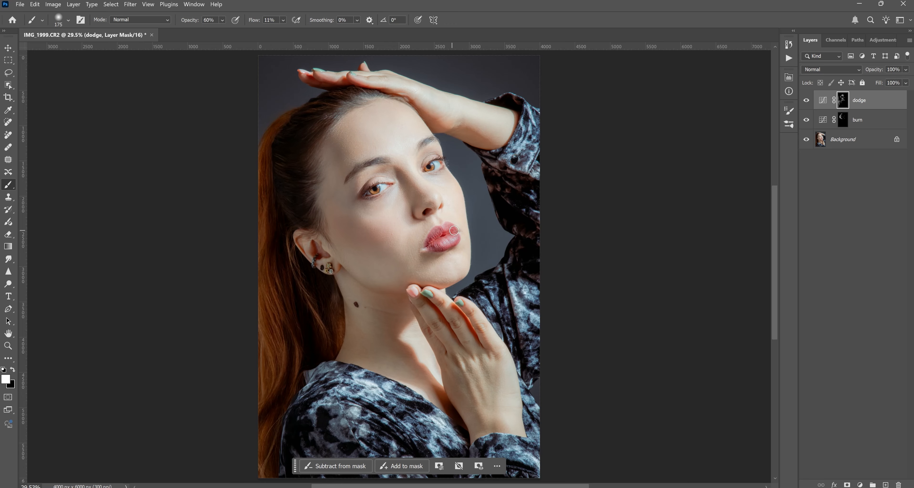
{"action": "key", "text": "ctrl+plus"}
{"action": "key", "text": "ctrl+plus"}
{"action": "key", "text": "ctrl+plus"}
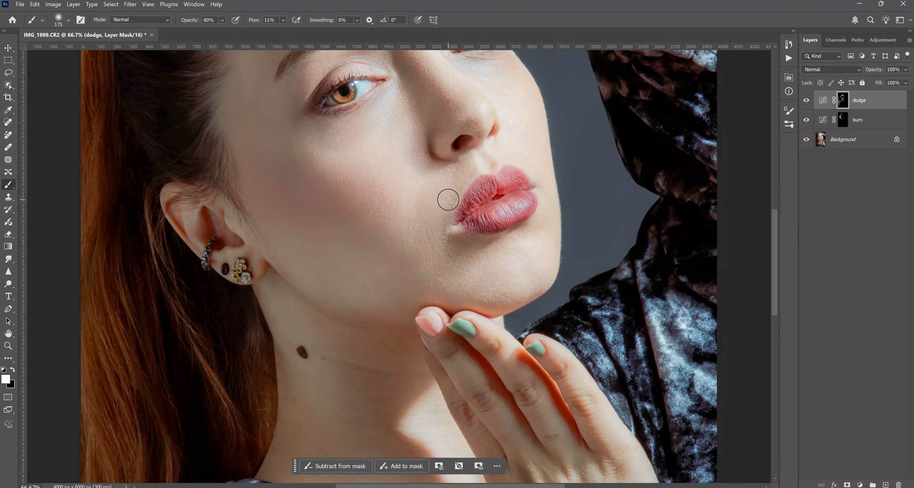
{"action": "key", "text": "bracketleft"}
{"action": "key", "text": "bracketleft"}
{"action": "key", "text": "bracketleft"}
{"action": "left_click_drag", "start_coordinate": [496, 193], "coordinate": [483, 317]}
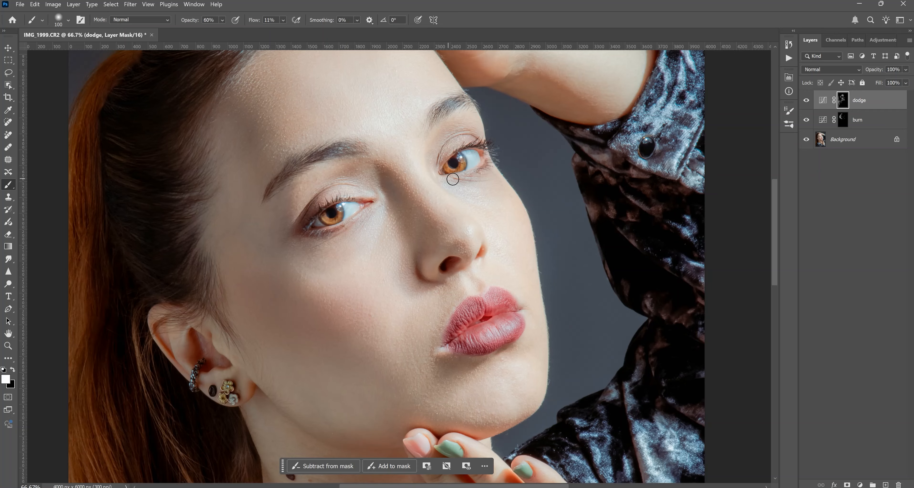
- Burn the eyelid crease of the eye nearer the raised arm on the burn mask, reducing the brush to 60 px
{"action": "left_click", "coordinate": [843, 121]}
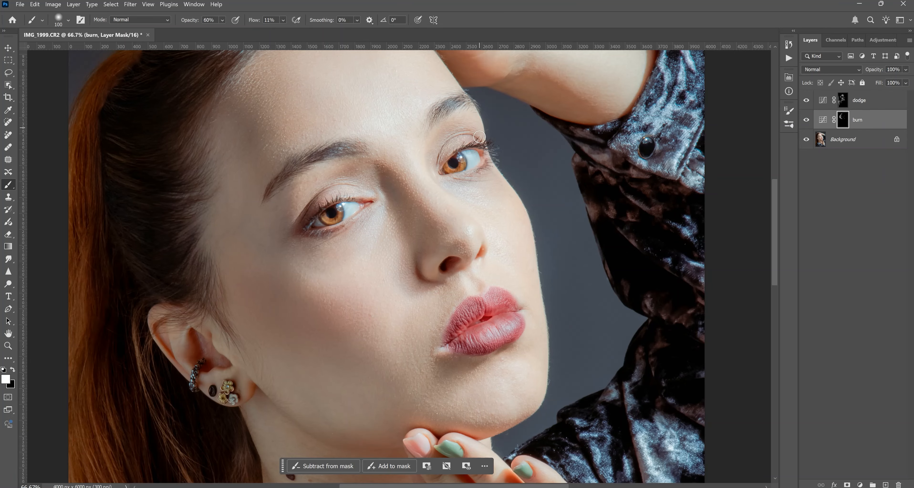
{"action": "left_click_drag", "start_coordinate": [472, 138], "coordinate": [475, 142]}
{"action": "key", "text": "bracketleft"}
{"action": "key", "text": "bracketleft"}
{"action": "key", "text": "bracketleft"}
{"action": "key", "text": "bracketleft"}
{"action": "key", "text": "bracketleft"}
{"action": "key", "text": "ctrl+0"}
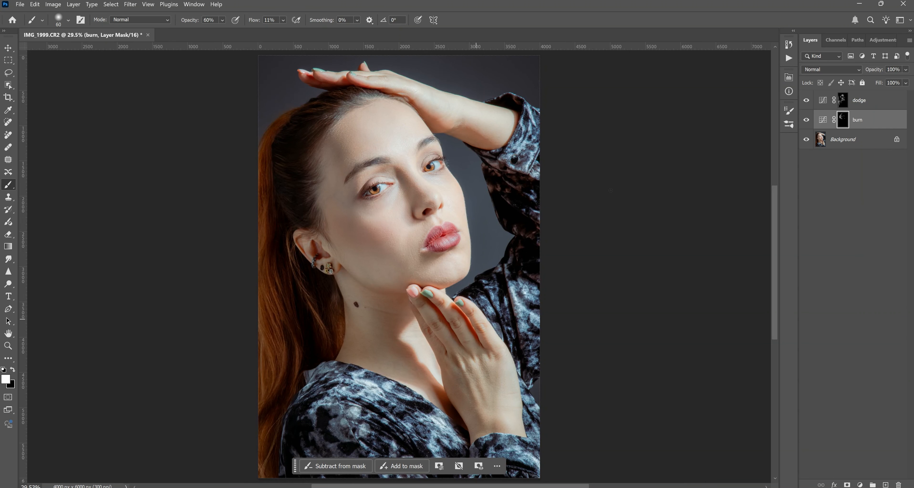
- Compare the portrait with the burn layer and the dodge layer each switched off and on
{"action": "left_click", "coordinate": [8, 345]}
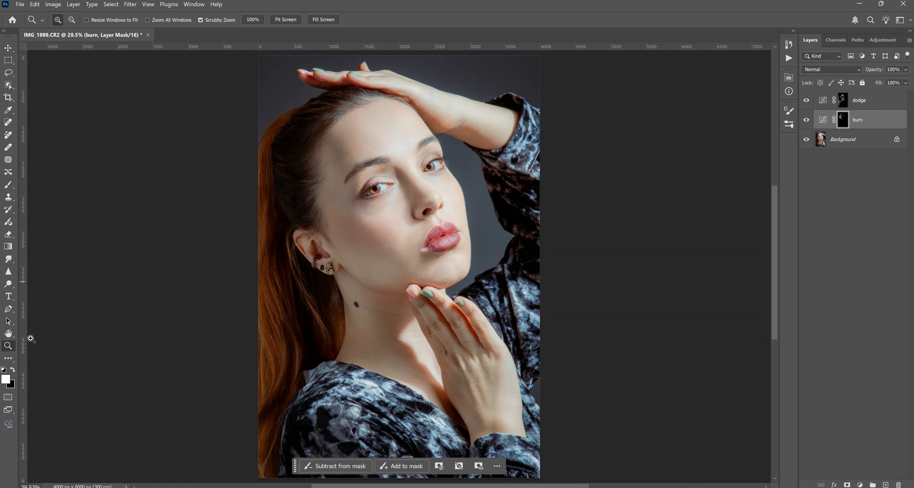
{"action": "left_click", "coordinate": [410, 167]}
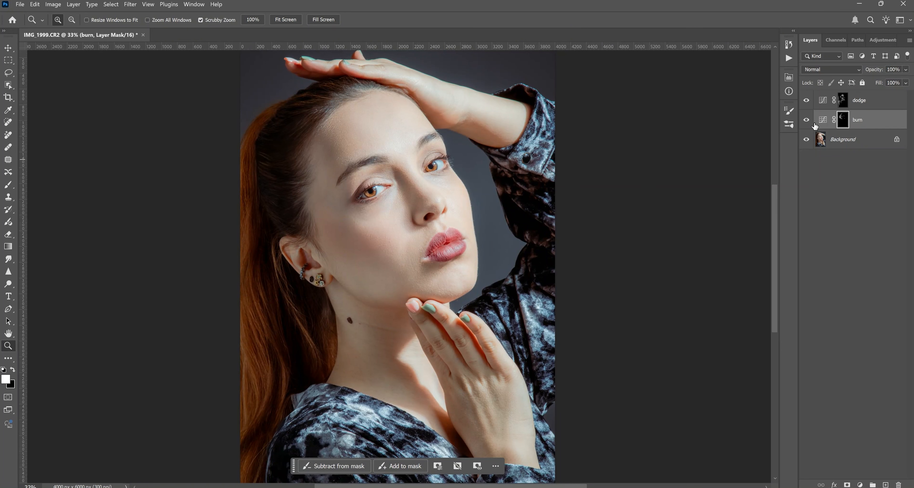
{"action": "left_click", "coordinate": [807, 120]}
{"action": "left_click", "coordinate": [807, 121]}
{"action": "left_click", "coordinate": [806, 120]}
{"action": "left_click", "coordinate": [807, 121]}
{"action": "left_click", "coordinate": [807, 121]}
{"action": "left_click", "coordinate": [807, 121]}
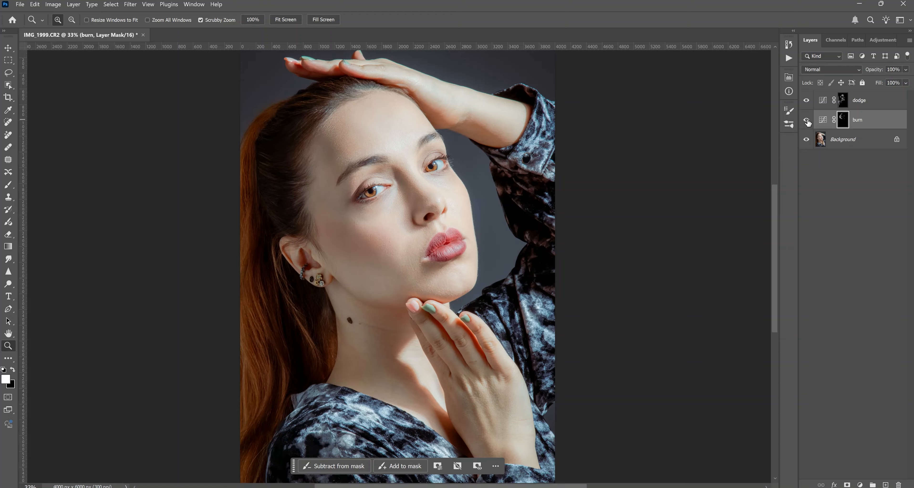
{"action": "left_click", "coordinate": [806, 103]}
{"action": "left_click", "coordinate": [806, 104]}
{"action": "left_click", "coordinate": [806, 104]}
- Burn the pupil of the eye nearer the ear on the burn mask, reducing the brush to 15 px
{"action": "scroll", "coordinate": [405, 185], "scroll_direction": "up", "scroll_amount": 3}
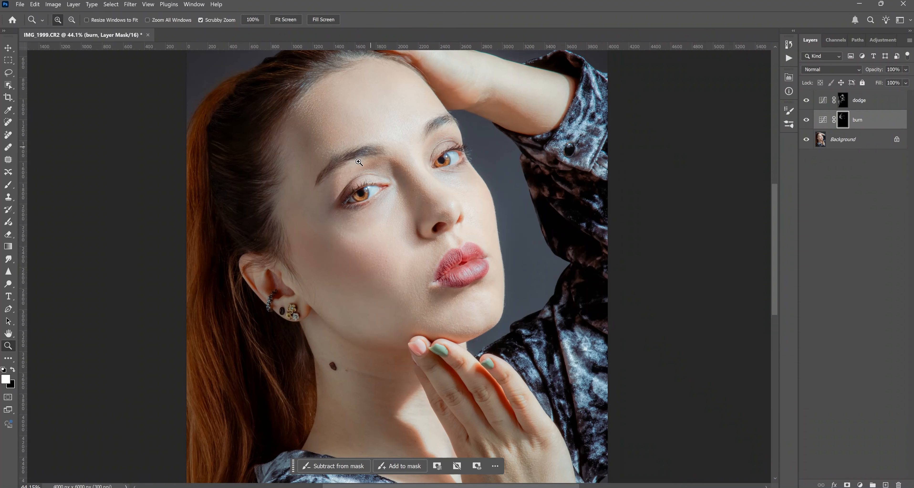
{"action": "left_click_drag", "start_coordinate": [362, 158], "coordinate": [397, 169]}
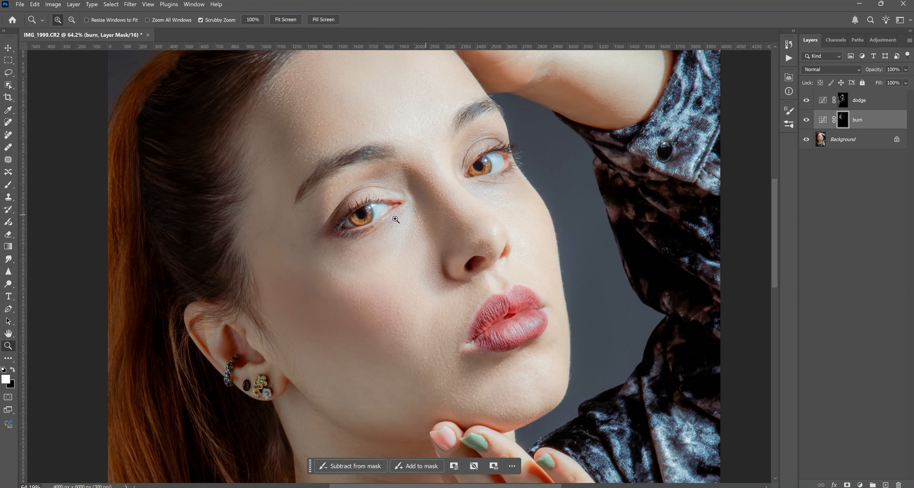
{"action": "mouse_move", "coordinate": [369, 213]}
{"action": "left_mouse_down"}
{"action": "mouse_move", "coordinate": [384, 225]}
{"action": "mouse_move", "coordinate": [376, 232]}
{"action": "left_mouse_up"}
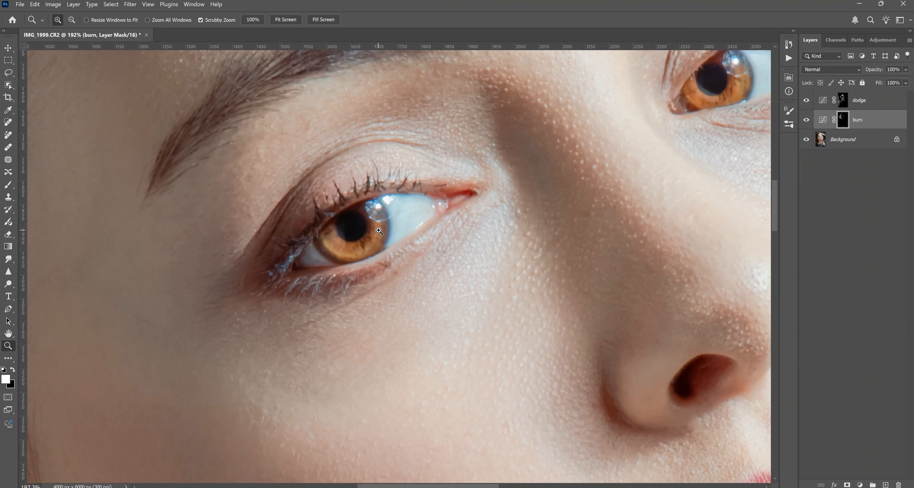
{"action": "left_click", "coordinate": [8, 184]}
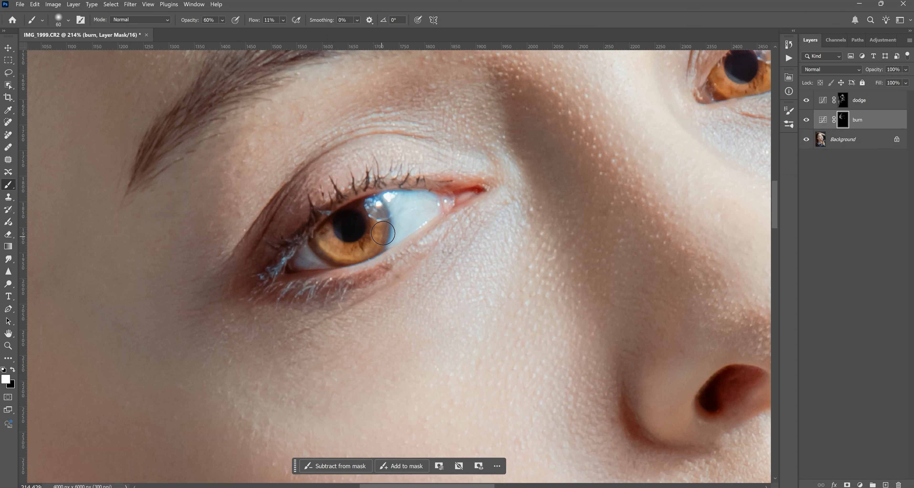
{"action": "left_click_drag", "start_coordinate": [352, 226], "coordinate": [347, 226]}
{"action": "key", "text": "bracketleft"}
{"action": "key", "text": "bracketleft"}
{"action": "key", "text": "bracketleft"}
{"action": "key", "text": "bracketleft"}
- Set the brush flow to 35% and burn the details of the other eye with a 10 px brush
{"action": "left_click_drag", "start_coordinate": [549, 259], "coordinate": [253, 376]}
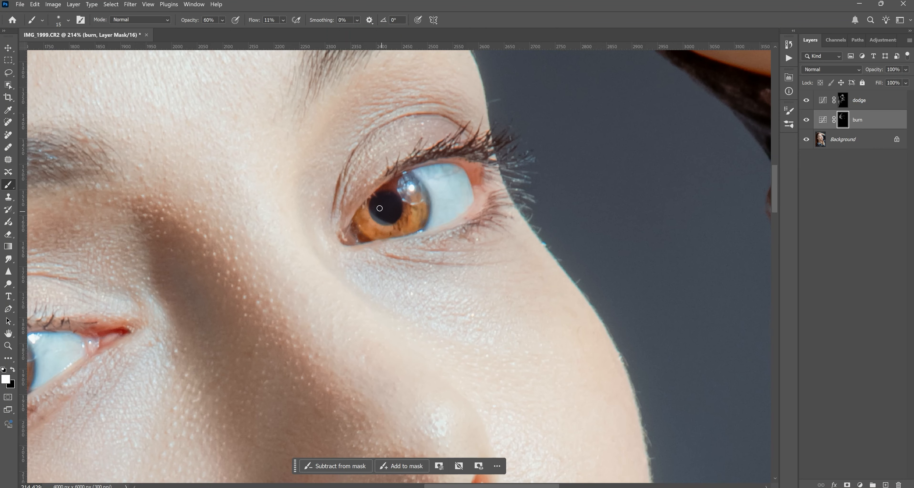
{"action": "left_click", "coordinate": [269, 20]}
{"action": "type", "text": "35"}
{"action": "key", "text": "Return"}
{"action": "key", "text": "bracketright"}
{"action": "key", "text": "bracketleft"}
{"action": "key", "text": "bracketleft"}
{"action": "key", "text": "bracketleft"}
{"action": "key", "text": "ctrl+0"}
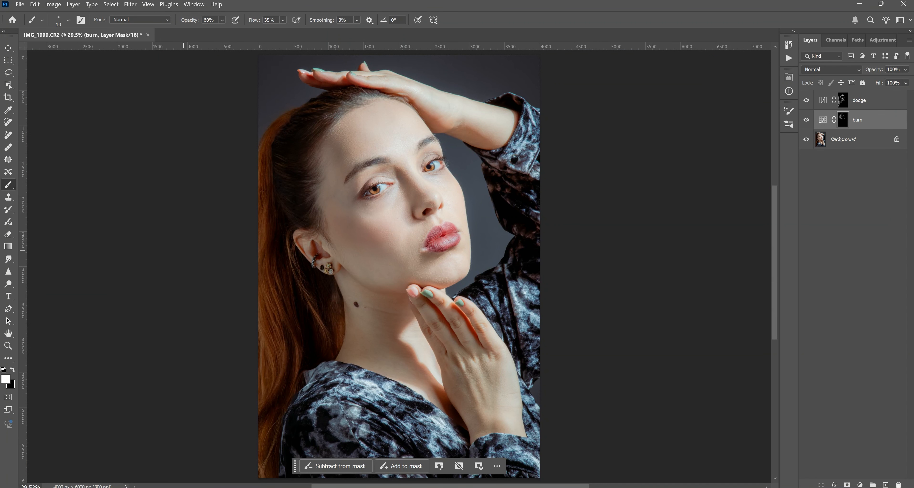
{"action": "left_click", "coordinate": [8, 345]}
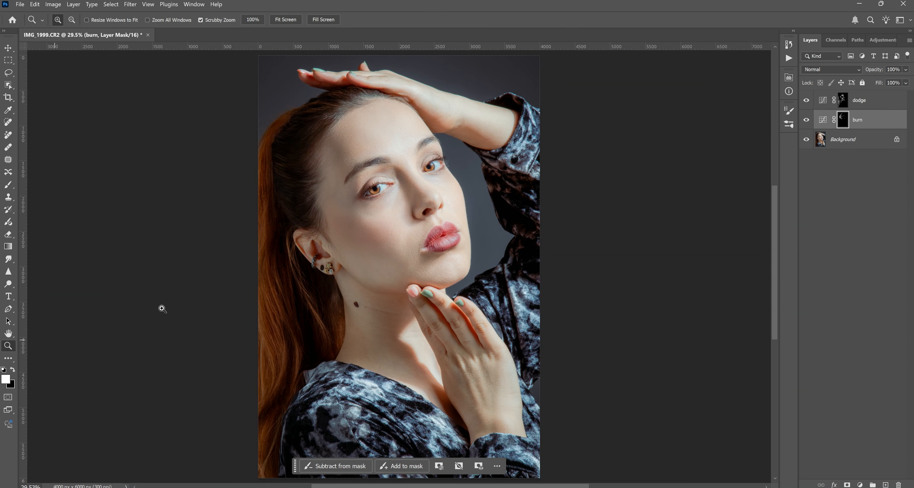
- Compare the portrait with the dodge layer switched on and off
{"action": "left_click_drag", "start_coordinate": [419, 157], "coordinate": [439, 161]}
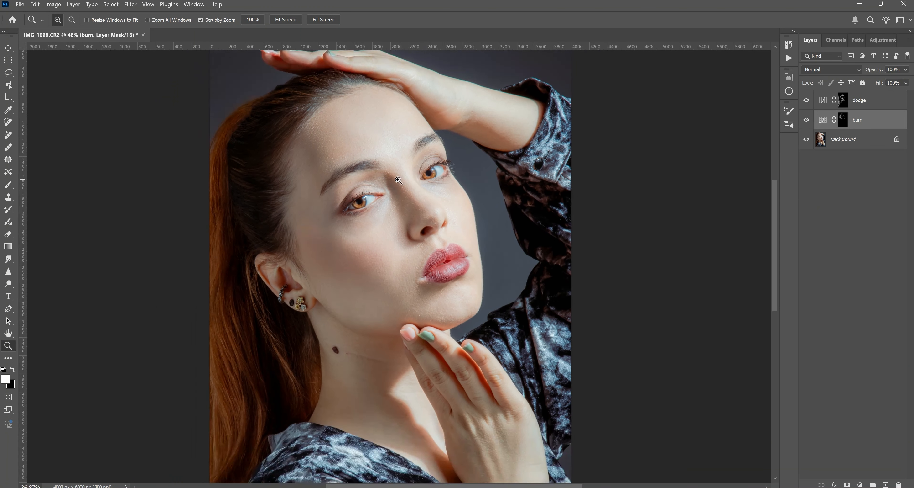
{"action": "left_click_drag", "start_coordinate": [406, 178], "coordinate": [393, 174]}
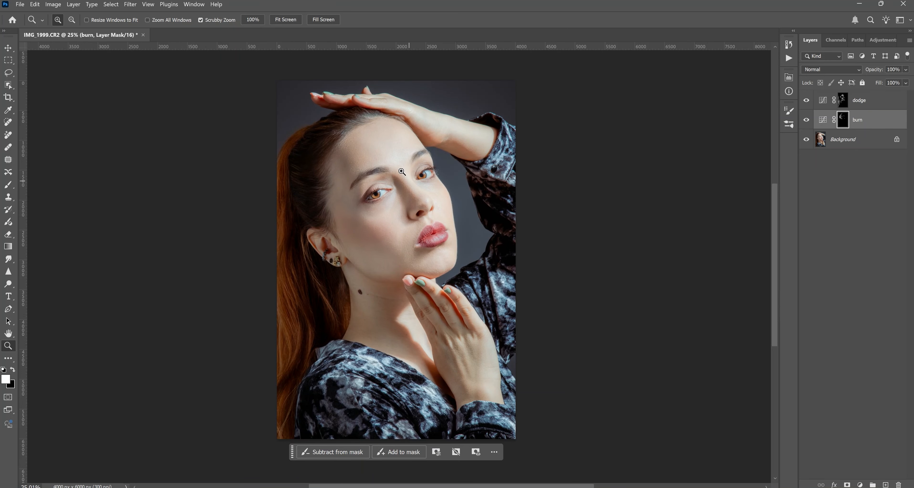
{"action": "left_click_drag", "start_coordinate": [403, 191], "coordinate": [406, 196]}
{"action": "left_click_drag", "start_coordinate": [358, 174], "coordinate": [361, 174]}
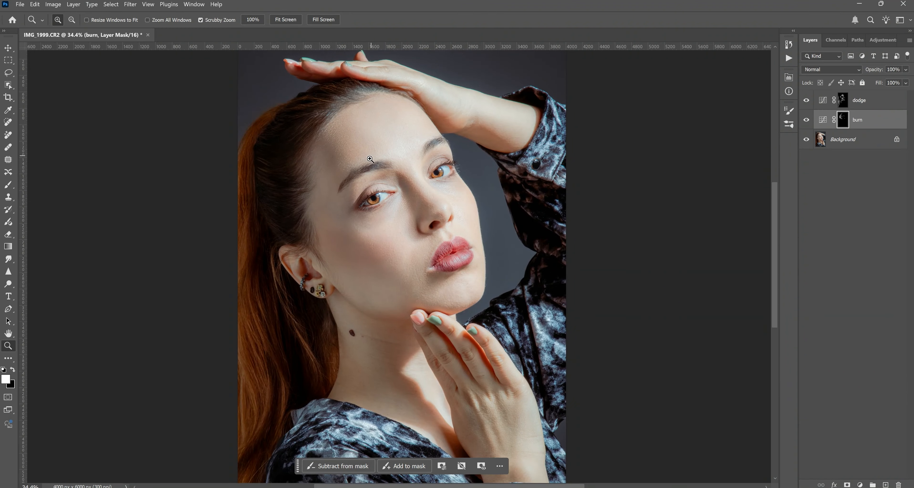
{"action": "left_click_drag", "start_coordinate": [464, 251], "coordinate": [462, 296]}
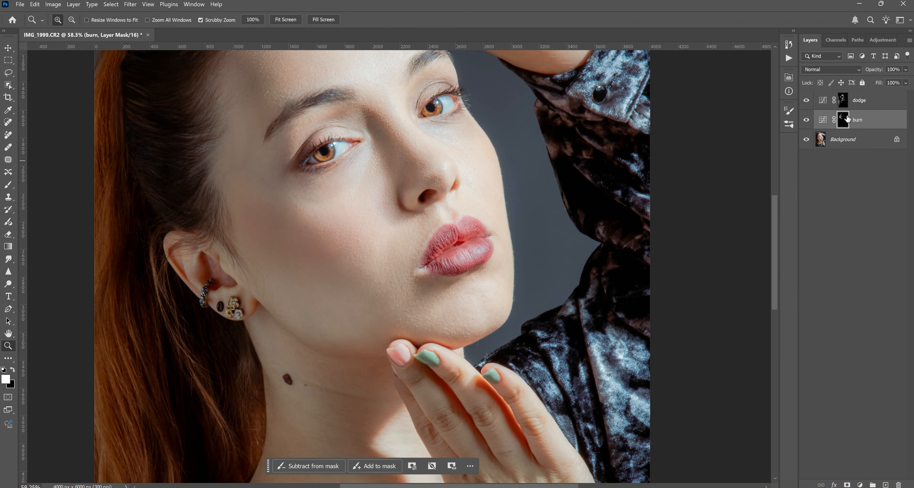
{"action": "left_click", "coordinate": [807, 101]}
{"action": "left_click", "coordinate": [808, 101]}
{"action": "left_click", "coordinate": [807, 101]}
{"action": "left_click", "coordinate": [807, 102]}
- Ready the Brush for the neck area with a 175 px size, 100% opacity and 59% flow
{"action": "left_click", "coordinate": [823, 108]}
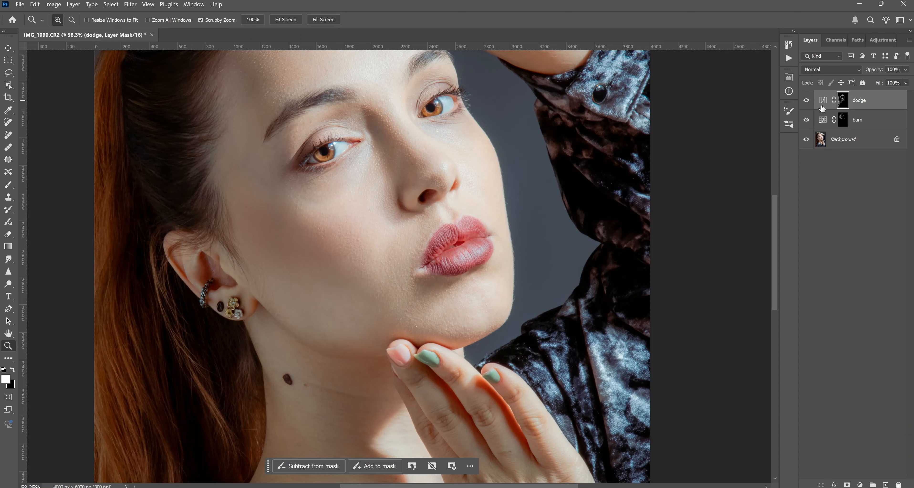
{"action": "left_click", "coordinate": [9, 185]}
{"action": "key", "text": "bracketright"}
{"action": "key", "text": "bracketright"}
{"action": "key", "text": "bracketright"}
{"action": "key", "text": "bracketright"}
{"action": "key", "text": "bracketright"}
{"action": "key", "text": "bracketright"}
{"action": "key", "text": "bracketright"}
{"action": "key", "text": "bracketright"}
{"action": "key", "text": "bracketright"}
{"action": "key", "text": "bracketright"}
{"action": "key", "text": "bracketright"}
{"action": "left_click_drag", "start_coordinate": [469, 403], "coordinate": [514, 260]}
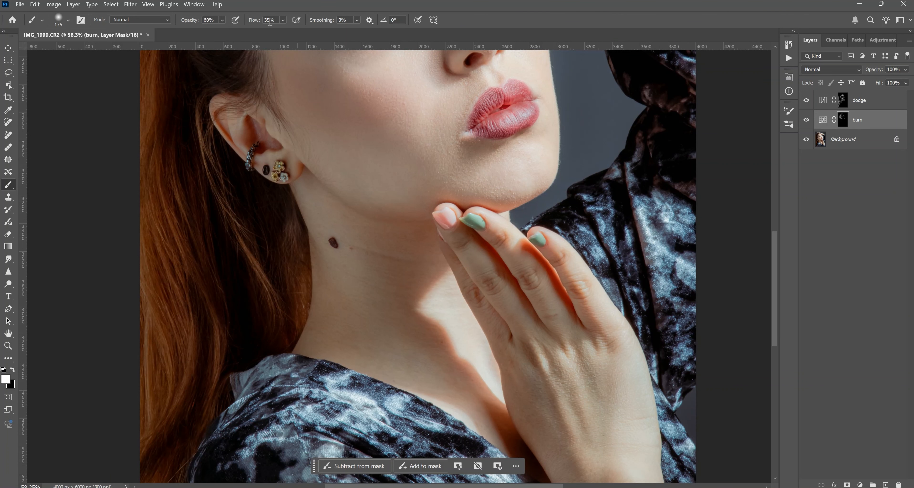
{"action": "left_click_drag", "start_coordinate": [249, 21], "coordinate": [254, 21]}
{"action": "left_click_drag", "start_coordinate": [259, 23], "coordinate": [264, 22]}
{"action": "left_click", "coordinate": [208, 21]}
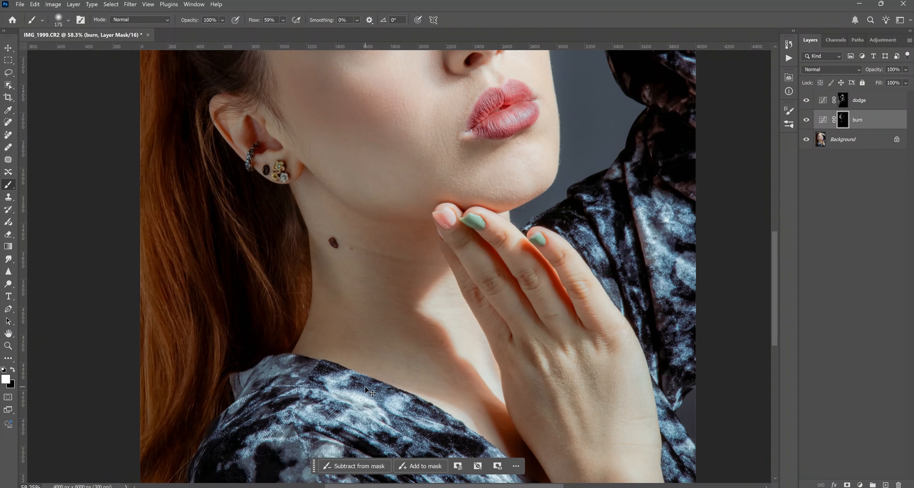
- Burn the side of the neck on the burn mask with a 200 px brush at 10% flow
{"action": "left_click_drag", "start_coordinate": [259, 21], "coordinate": [235, 25]}
{"action": "key", "text": "bracketright"}
{"action": "mouse_move", "coordinate": [328, 286]}
{"action": "left_mouse_down"}
{"action": "mouse_move", "coordinate": [322, 337]}
{"action": "mouse_move", "coordinate": [320, 257]}
{"action": "mouse_move", "coordinate": [316, 401]}
{"action": "left_mouse_up"}
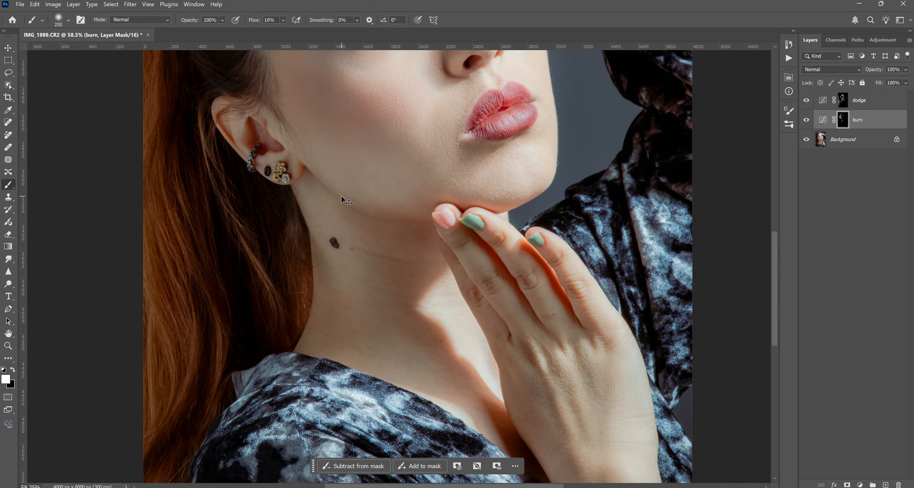
- Burn the broader shadow areas of the portrait on the burn mask with the brush enlarged to 400 px
{"action": "key", "text": "ctrl+minus"}
{"action": "key", "text": "ctrl+minus"}
{"action": "key", "text": "ctrl+minus"}
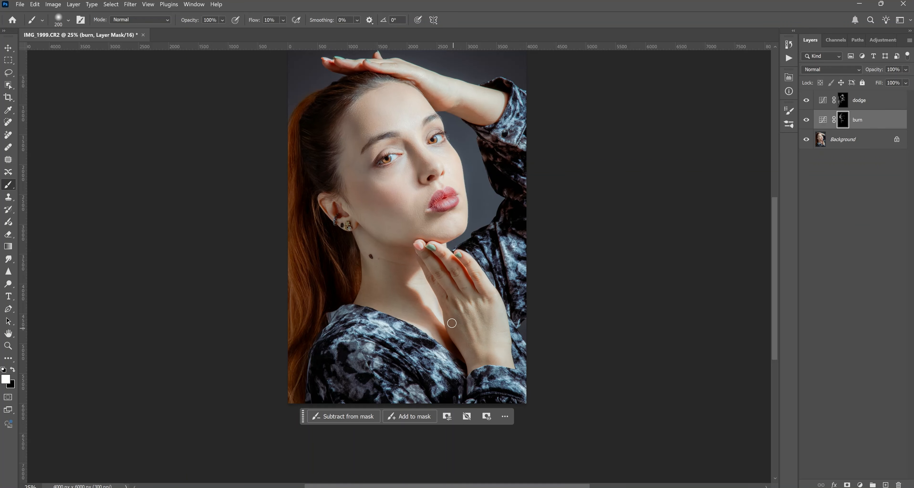
{"action": "key", "text": "bracketright"}
{"action": "key", "text": "bracketright"}
{"action": "key", "text": "bracketright"}
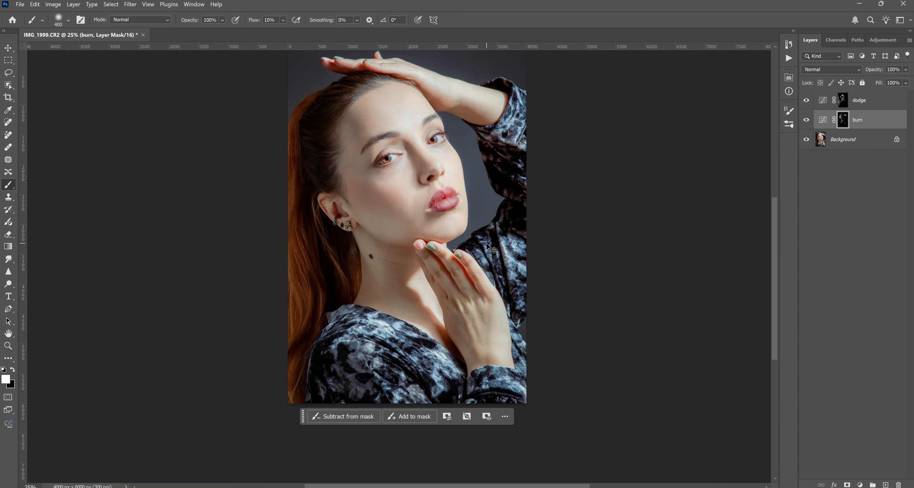
{"action": "scroll", "coordinate": [488, 244], "scroll_direction": "up", "scroll_amount": 1}
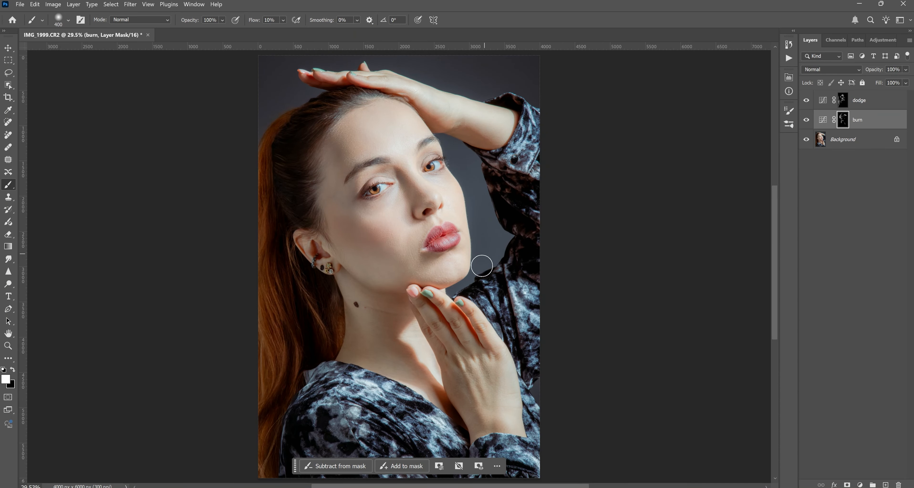
- Compare the portrait with the dodge layer and the burn layer each switched off and on
{"action": "left_click", "coordinate": [807, 102]}
{"action": "left_click", "coordinate": [807, 101]}
{"action": "left_click", "coordinate": [807, 122]}
{"action": "left_click", "coordinate": [808, 122]}
- Reduce the brush to 175 px and revert the last burn strokes to an earlier Brush Tool history state
{"action": "key", "text": "bracketleft"}
{"action": "key", "text": "bracketleft"}
{"action": "key", "text": "bracketleft"}
{"action": "left_click", "coordinate": [792, 45]}
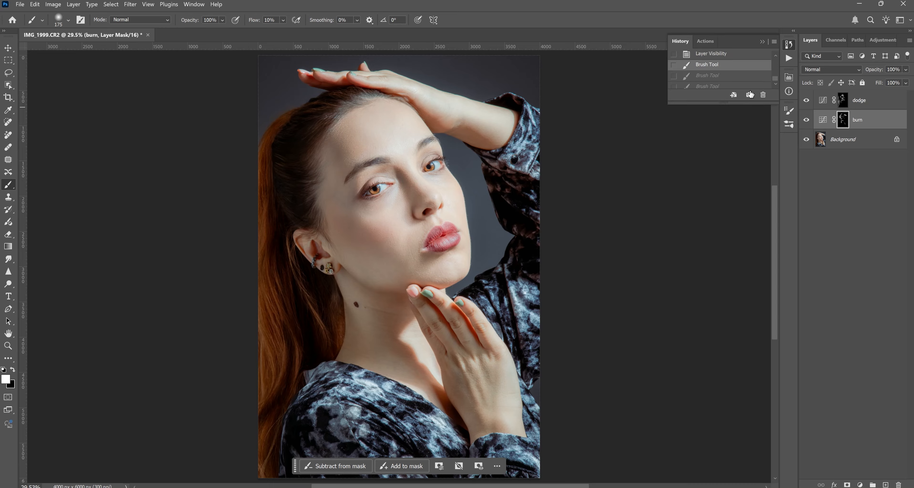
{"action": "left_click", "coordinate": [745, 61]}
{"action": "left_click", "coordinate": [762, 42]}
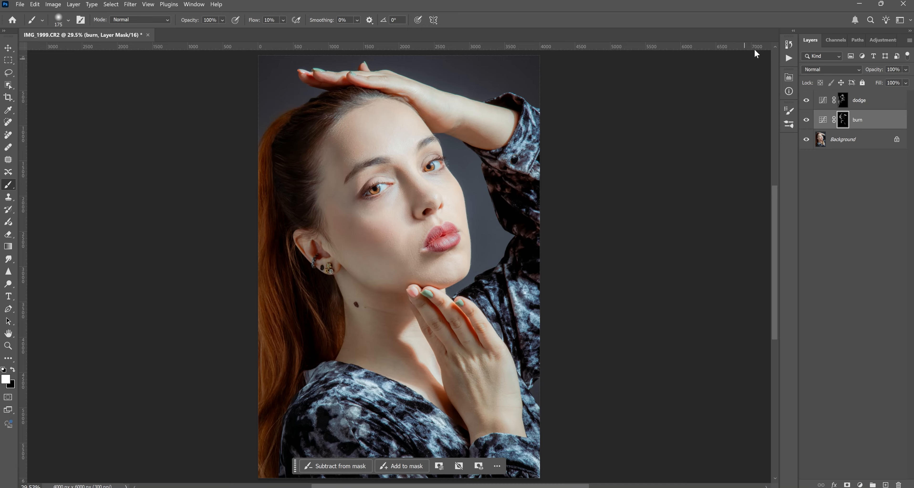
- Group the dodge and burn layers under the default group name
{"action": "left_click", "coordinate": [8, 346]}
{"action": "left_click_drag", "start_coordinate": [411, 170], "coordinate": [409, 191]}
{"action": "right_click", "coordinate": [437, 241]}
{"action": "left_click", "coordinate": [440, 243]}
{"action": "left_click_drag", "start_coordinate": [437, 251], "coordinate": [430, 256]}
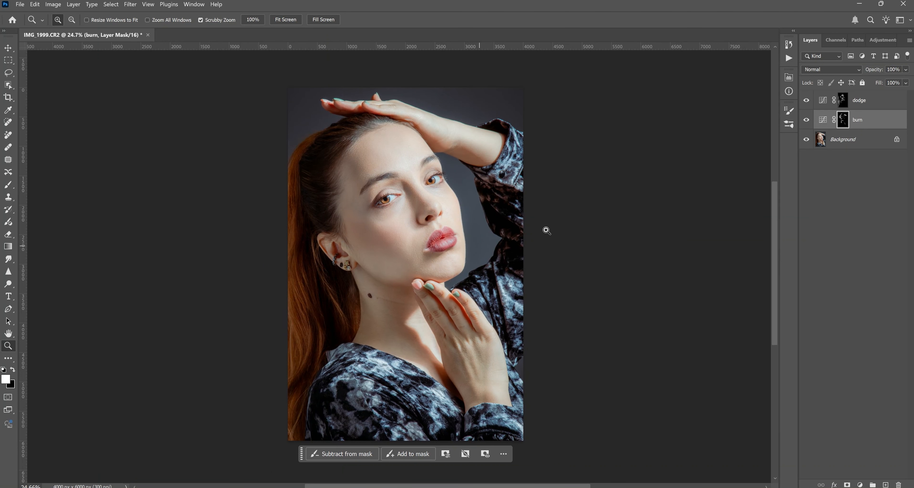
{"action": "left_click", "coordinate": [859, 107]}
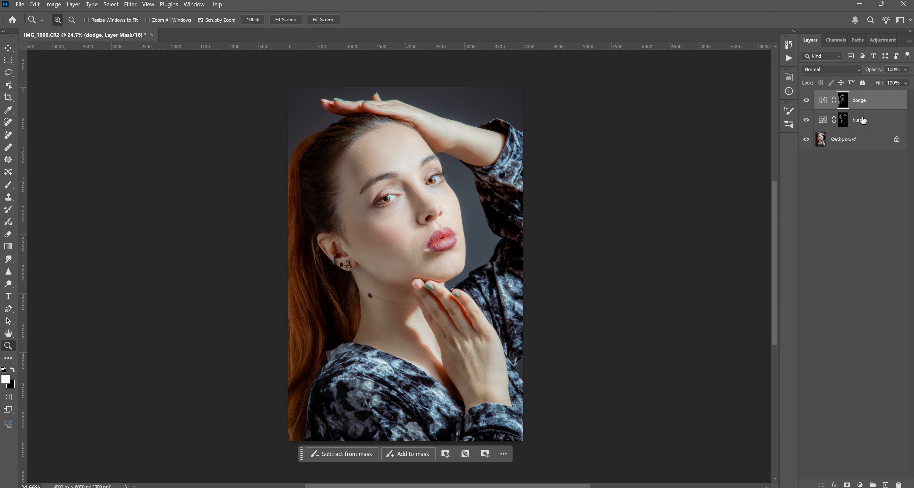
{"action": "left_click", "coordinate": [865, 122], "text": "shift"}
{"action": "right_click", "coordinate": [865, 116]}
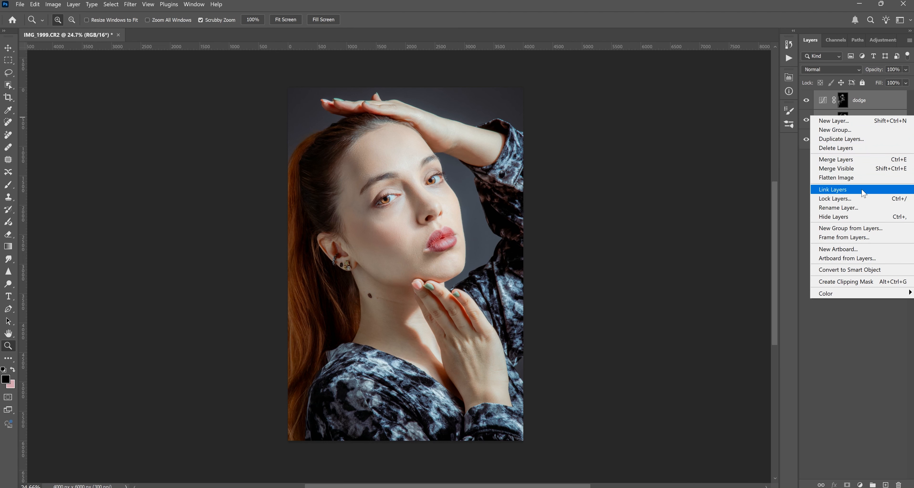
{"action": "left_click", "coordinate": [851, 228]}
{"action": "left_click", "coordinate": [560, 241]}
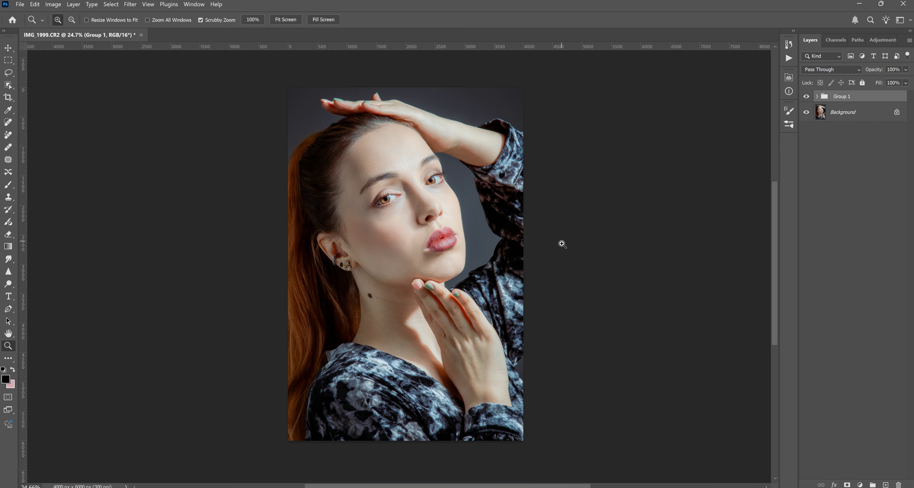
- Compare the portrait with the whole dodge and burn group switched off and on
{"action": "left_click", "coordinate": [807, 98]}
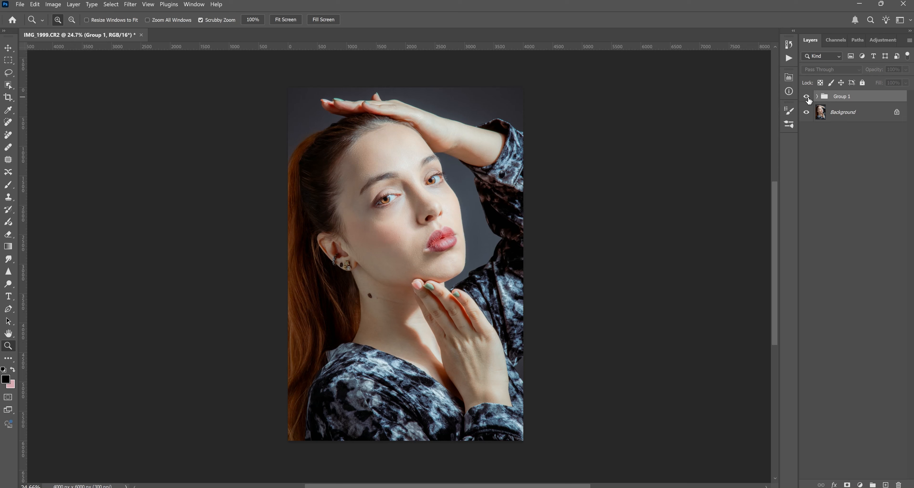
{"action": "left_click", "coordinate": [807, 97]}
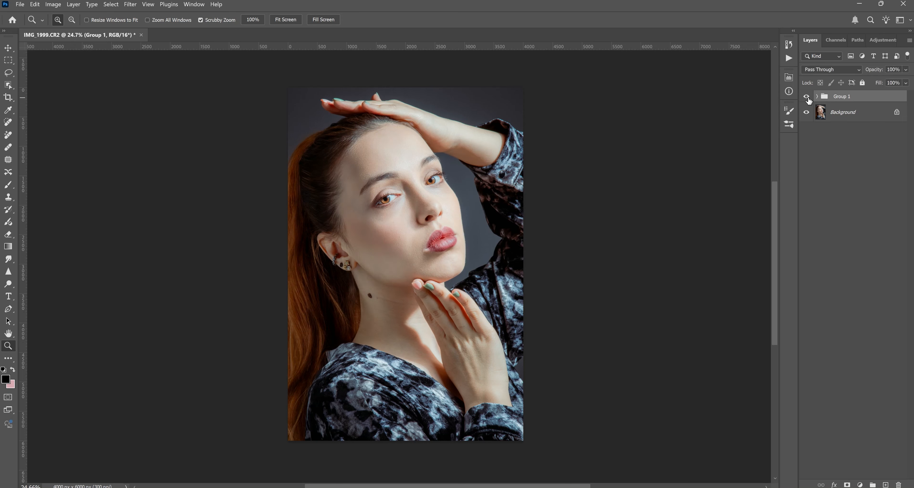
{"action": "left_click", "coordinate": [807, 96]}
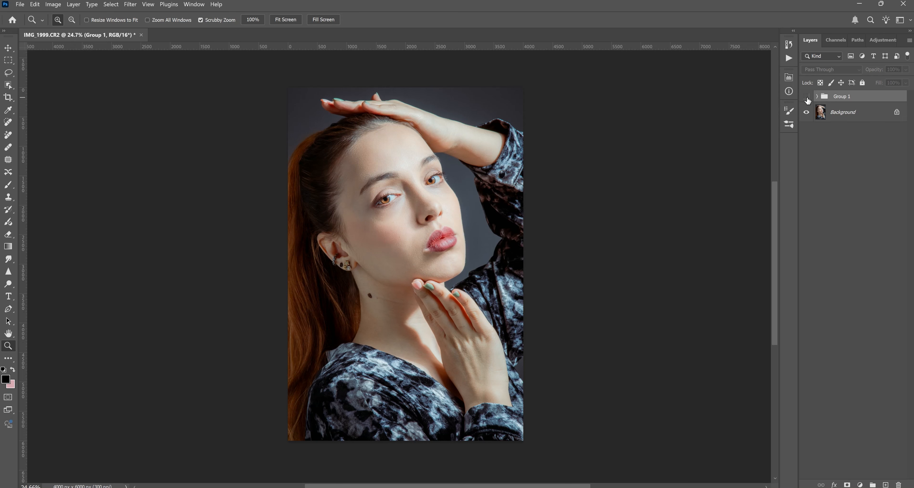
{"action": "left_click", "coordinate": [807, 97]}
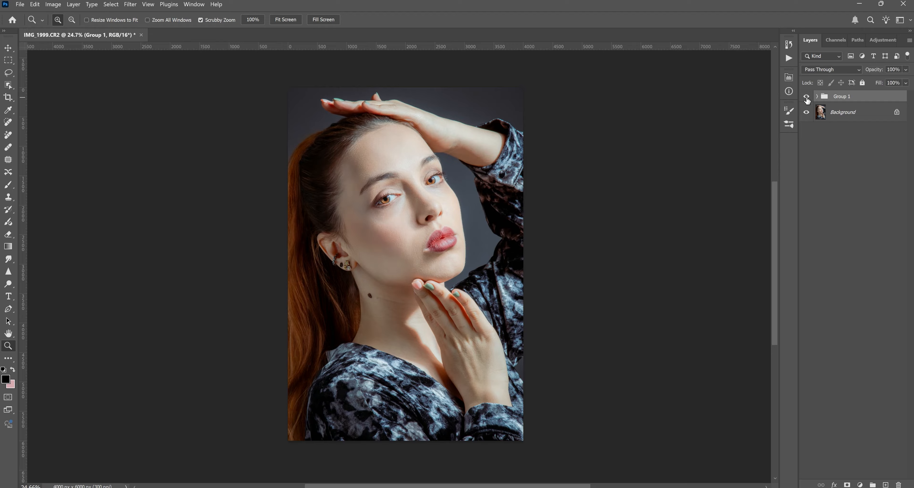
{"action": "left_click", "coordinate": [807, 97]}
{"action": "left_click", "coordinate": [807, 97]}
{"action": "left_click", "coordinate": [807, 97]}
{"action": "left_click", "coordinate": [807, 97]}
{"action": "left_click", "coordinate": [807, 97]}
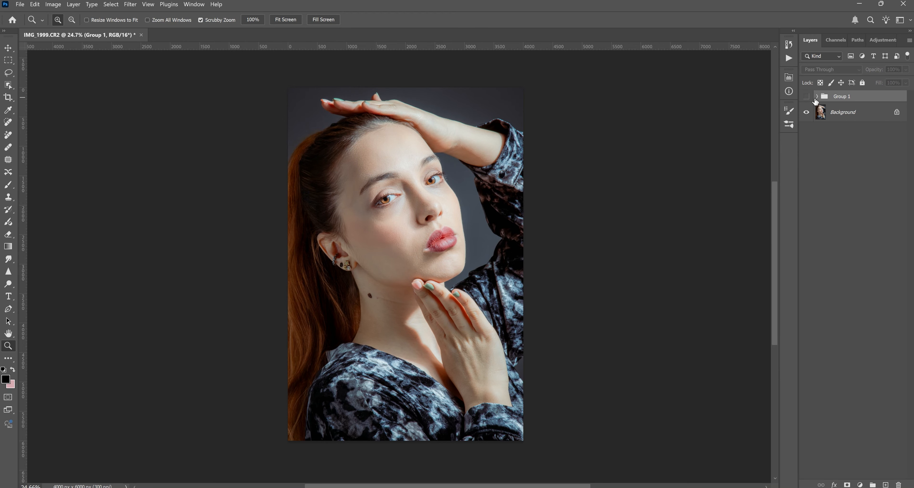
{"action": "left_click", "coordinate": [807, 97]}
- Dodge both eyes on the dodge mask inside the group, using a smaller brush at 64% flow
{"action": "left_click", "coordinate": [817, 96]}
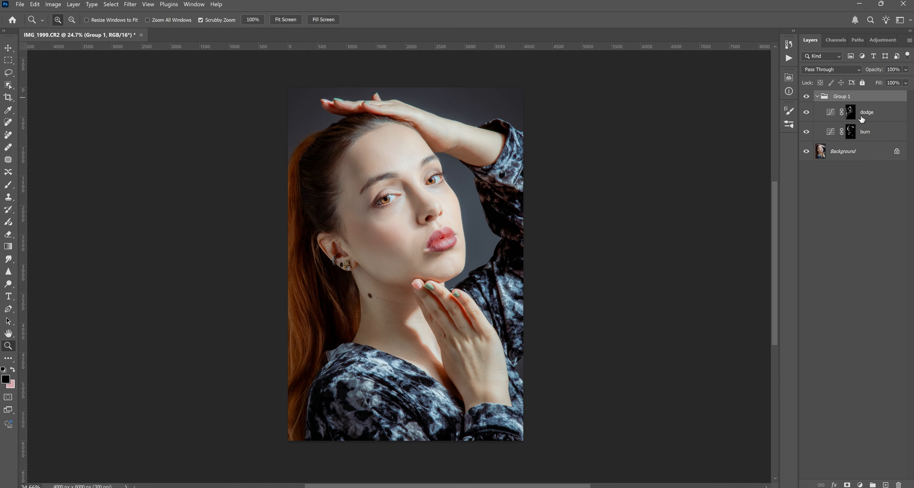
{"action": "left_click", "coordinate": [851, 112]}
{"action": "left_click_drag", "start_coordinate": [399, 197], "coordinate": [417, 188]}
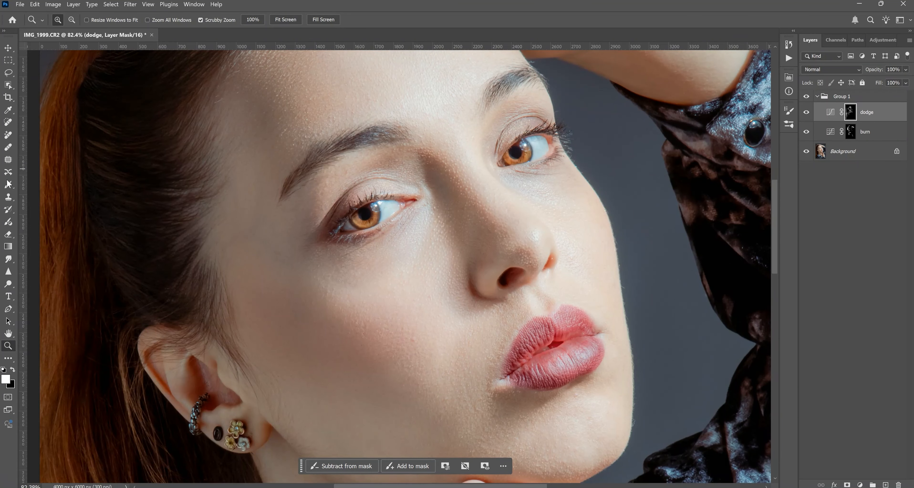
{"action": "left_click", "coordinate": [8, 184]}
{"action": "key", "text": "bracketleft"}
{"action": "key", "text": "bracketleft"}
{"action": "key", "text": "bracketleft"}
{"action": "key", "text": "bracketleft"}
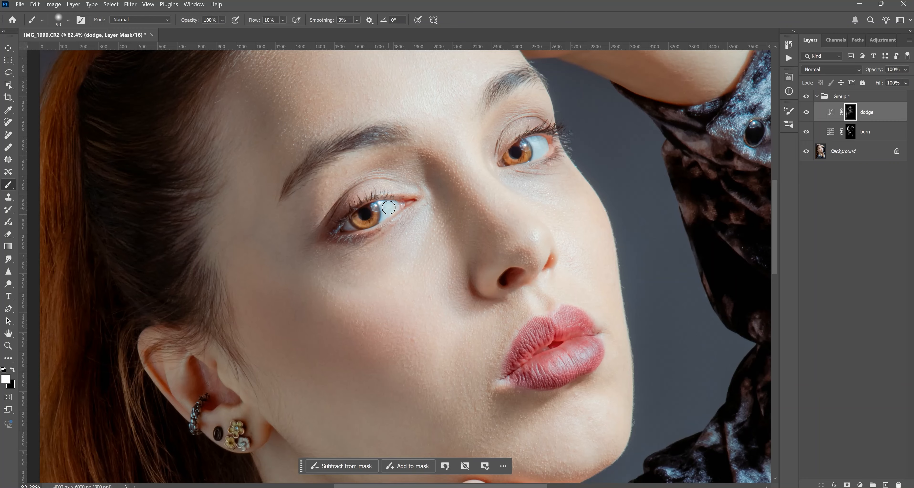
{"action": "key", "text": "bracketleft"}
{"action": "key", "text": "bracketleft"}
{"action": "left_click_drag", "start_coordinate": [257, 21], "coordinate": [295, 29]}
{"action": "left_click_drag", "start_coordinate": [395, 206], "coordinate": [344, 228]}
{"action": "mouse_move", "coordinate": [526, 147]}
{"action": "left_mouse_down"}
{"action": "mouse_move", "coordinate": [540, 154]}
{"action": "mouse_move", "coordinate": [539, 145]}
{"action": "left_mouse_up"}
- Burn the iris details around the pupil of the eye nearer the ear on the burn mask with a 10 px brush
{"action": "key", "text": "bracketleft"}
{"action": "key", "text": "bracketleft"}
{"action": "key", "text": "bracketleft"}
{"action": "scroll", "coordinate": [360, 238], "scroll_direction": "up", "scroll_amount": 4}
{"action": "left_click_drag", "start_coordinate": [486, 198], "coordinate": [531, 348]}
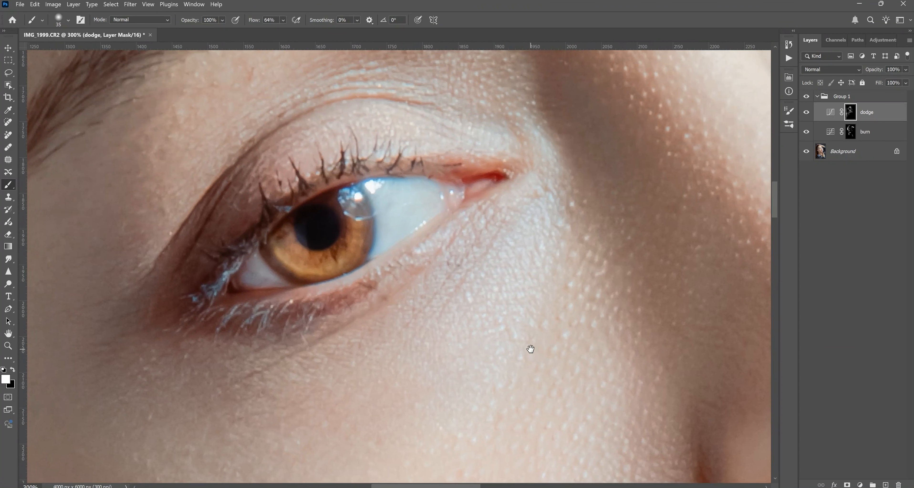
{"action": "left_click", "coordinate": [851, 132]}
{"action": "key", "text": "bracketleft"}
{"action": "key", "text": "bracketleft"}
{"action": "key", "text": "bracketleft"}
{"action": "key", "text": "bracketleft"}
{"action": "key", "text": "bracketleft"}
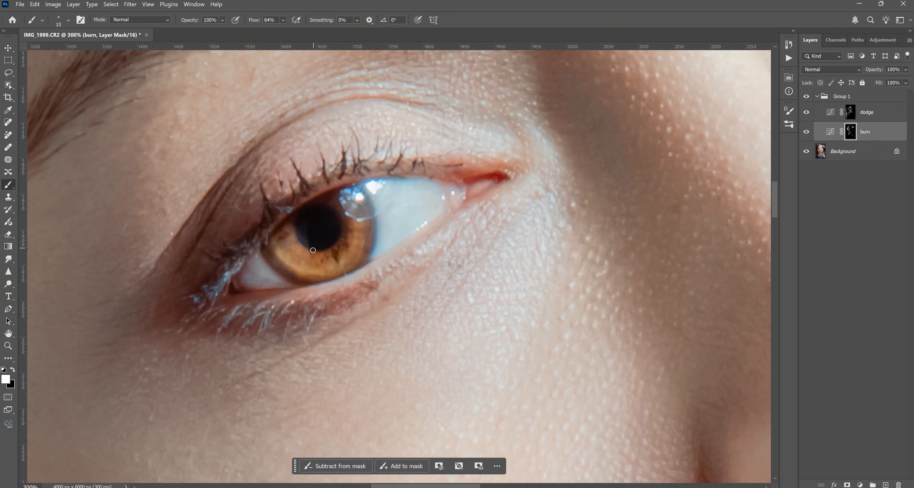
{"action": "left_click_drag", "start_coordinate": [307, 247], "coordinate": [294, 245]}
- Dodge the lower iris of the same eye on the dodge mask, setting the flow to 38% and the brush to 25 px
{"action": "left_click", "coordinate": [850, 112]}
{"action": "left_click_drag", "start_coordinate": [298, 269], "coordinate": [288, 260]}
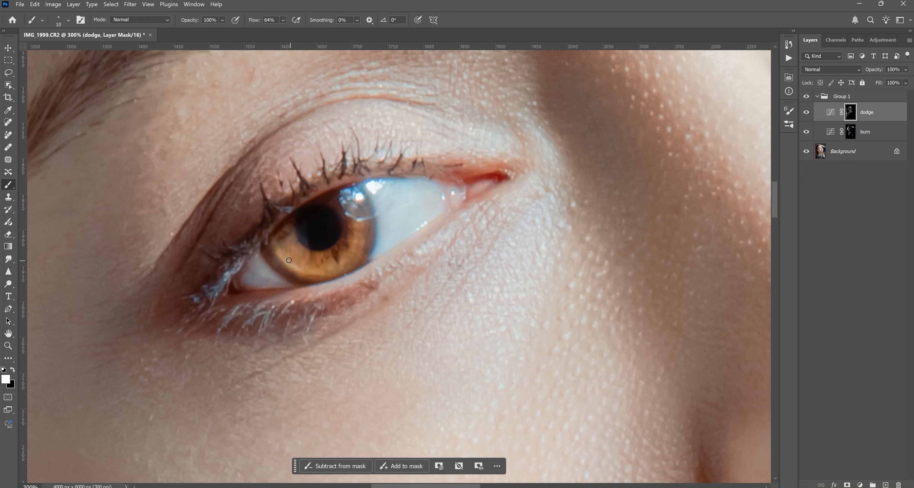
{"action": "left_click_drag", "start_coordinate": [253, 21], "coordinate": [249, 22]}
{"action": "key", "text": "bracketright"}
{"action": "key", "text": "bracketright"}
{"action": "key", "text": "bracketright"}
{"action": "mouse_move", "coordinate": [299, 260]}
{"action": "left_mouse_down"}
{"action": "mouse_move", "coordinate": [330, 265]}
{"action": "mouse_move", "coordinate": [365, 223]}
{"action": "mouse_move", "coordinate": [348, 260]}
{"action": "mouse_move", "coordinate": [298, 283]}
{"action": "mouse_move", "coordinate": [315, 279]}
{"action": "left_mouse_up"}
{"action": "key", "text": "ctrl+minus"}
{"action": "key", "text": "ctrl+minus"}
{"action": "key", "text": "ctrl+minus"}
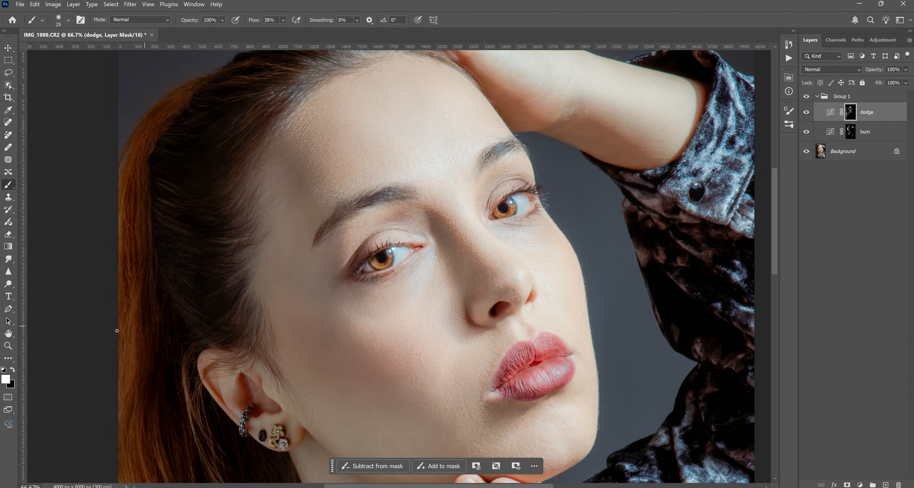
- Burn the details of the eye nearer the raised arm on the burn mask with a 10 px brush
{"action": "left_click", "coordinate": [11, 343]}
{"action": "left_click_drag", "start_coordinate": [520, 192], "coordinate": [571, 219]}
{"action": "left_click", "coordinate": [853, 131]}
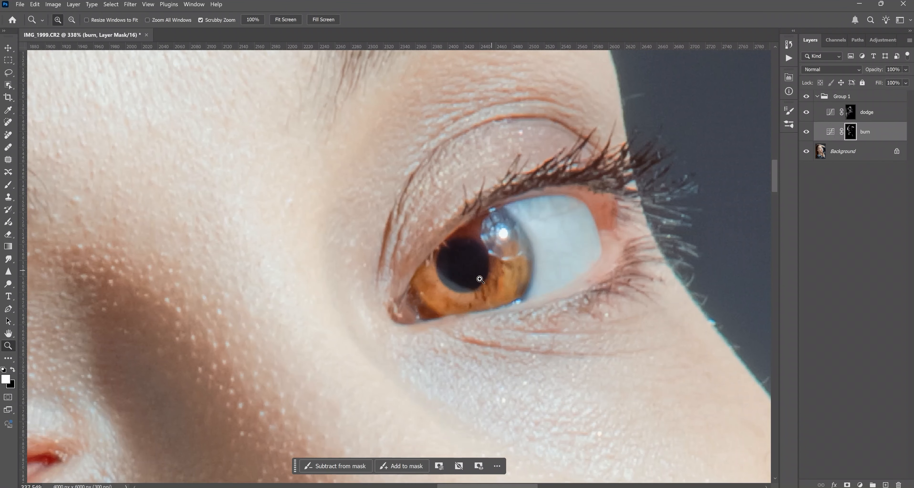
{"action": "key", "text": "b"}
{"action": "key", "text": "bracketleft"}
{"action": "key", "text": "bracketleft"}
{"action": "key", "text": "bracketleft"}
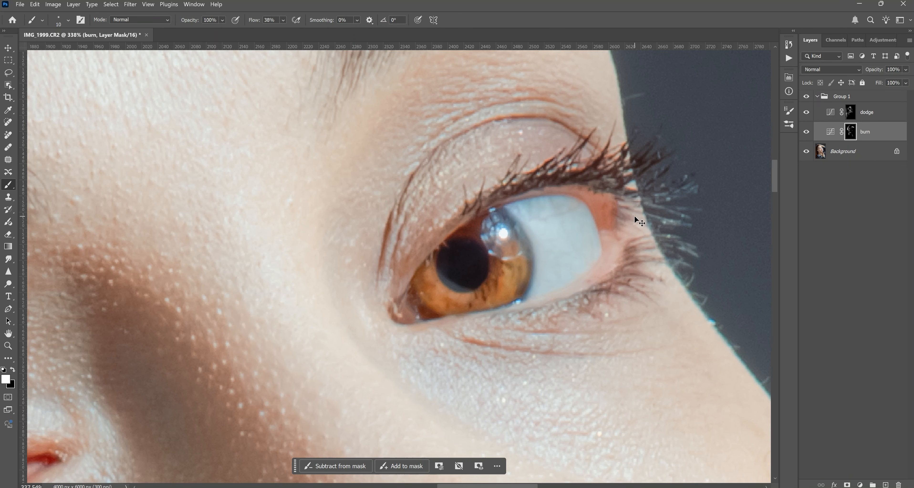
- Review the finished eye and skin shading on the full portrait by switching the layer group off and on
{"action": "key", "text": "ctrl+0"}
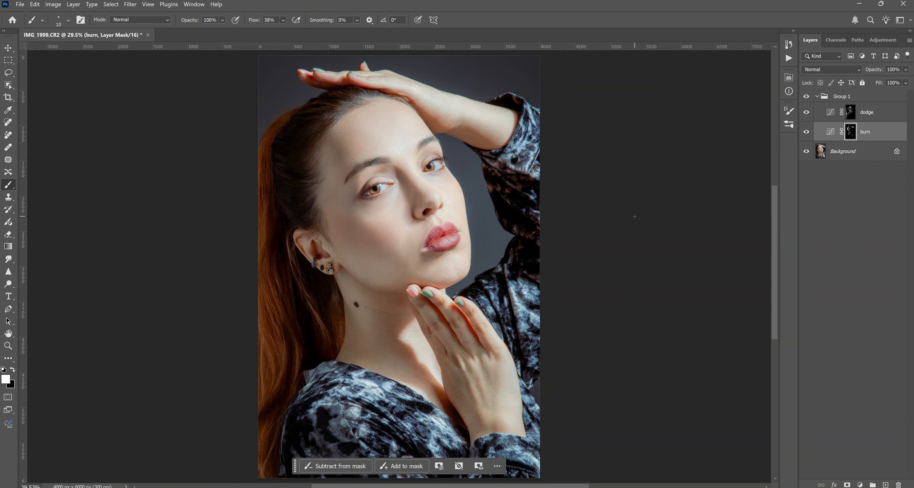
{"action": "left_click", "coordinate": [807, 97]}
{"action": "left_click", "coordinate": [807, 96]}
{"action": "left_click", "coordinate": [807, 96]}
{"action": "left_click", "coordinate": [808, 97]}
{"action": "left_click", "coordinate": [808, 99]}
{"action": "left_click", "coordinate": [808, 99]}
{"action": "left_click", "coordinate": [8, 346]}
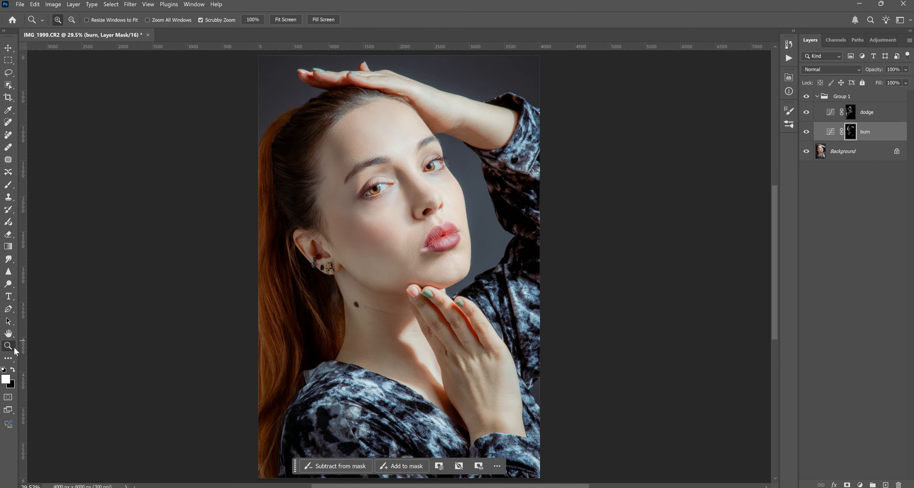
{"action": "left_click", "coordinate": [394, 161]}
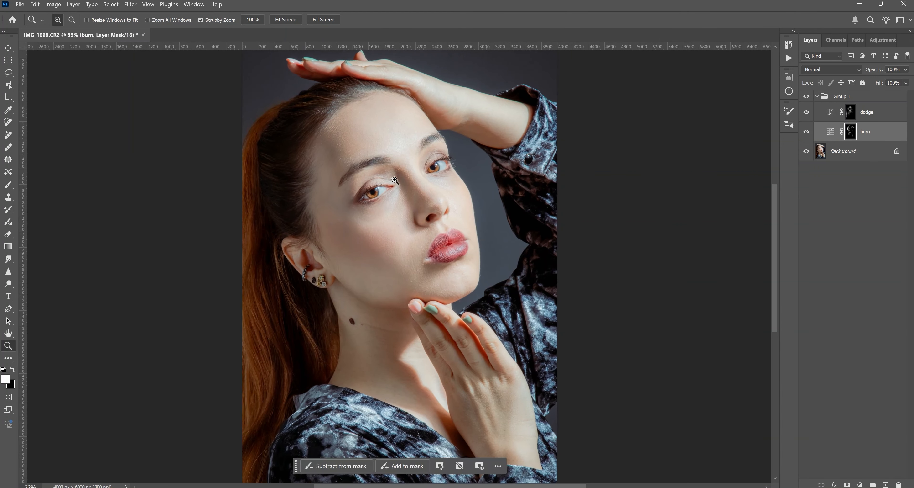
{"action": "right_click", "coordinate": [406, 226]}
{"action": "left_click", "coordinate": [417, 229]}
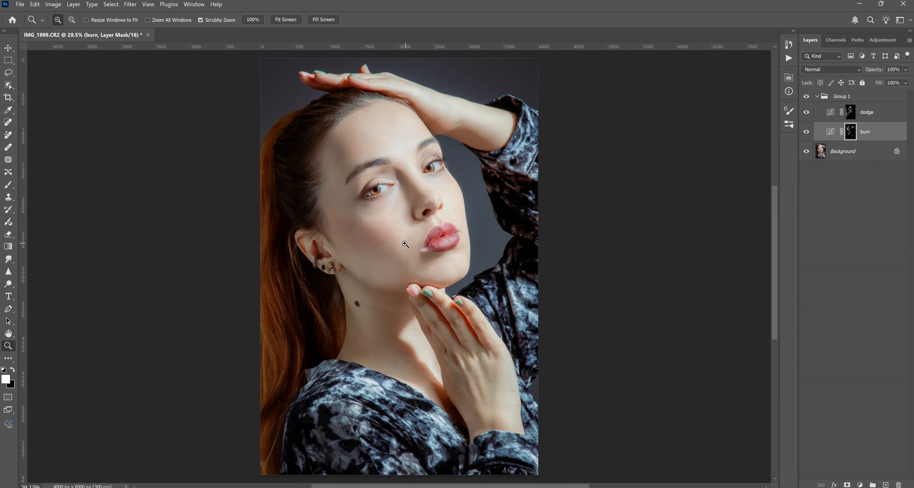
- Collapse the dodge and burn group and merge it into the Background layer
{"action": "left_click_drag", "start_coordinate": [406, 244], "coordinate": [402, 245]}
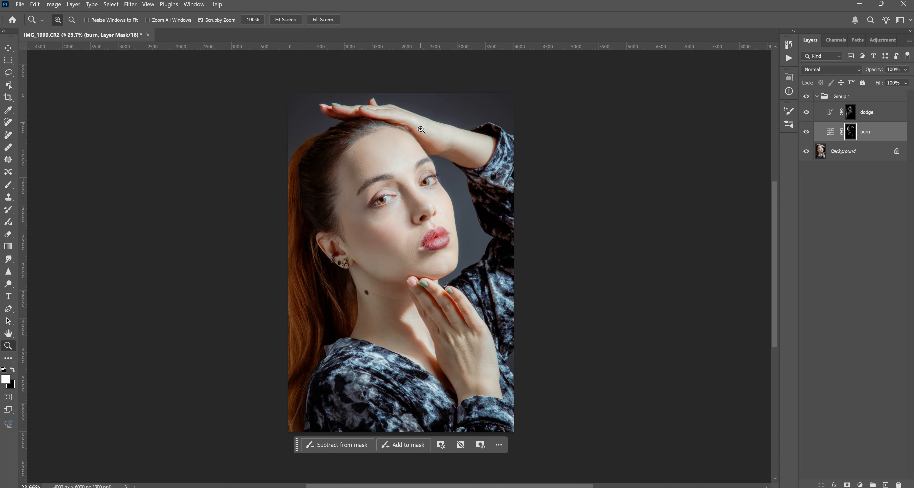
{"action": "left_click", "coordinate": [818, 97]}
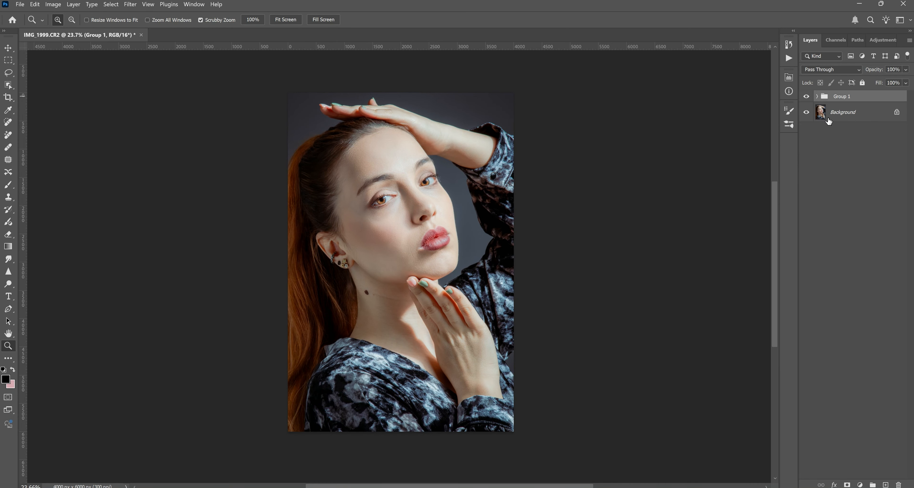
{"action": "left_click", "coordinate": [846, 116]}
{"action": "key", "text": "Delete"}
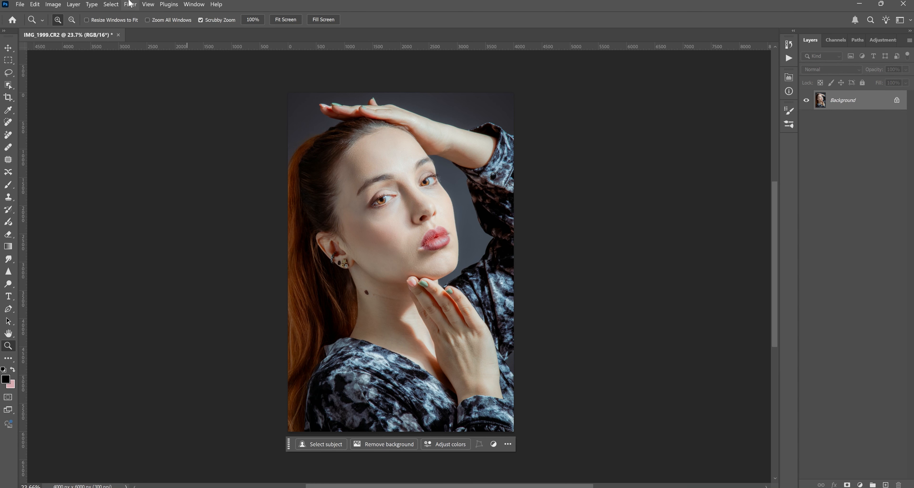
- Open the Liquify filter on the merged portrait and select the Forward Warp tool for the hand at the chin
{"action": "left_click", "coordinate": [131, 5]}
{"action": "left_click", "coordinate": [199, 86]}
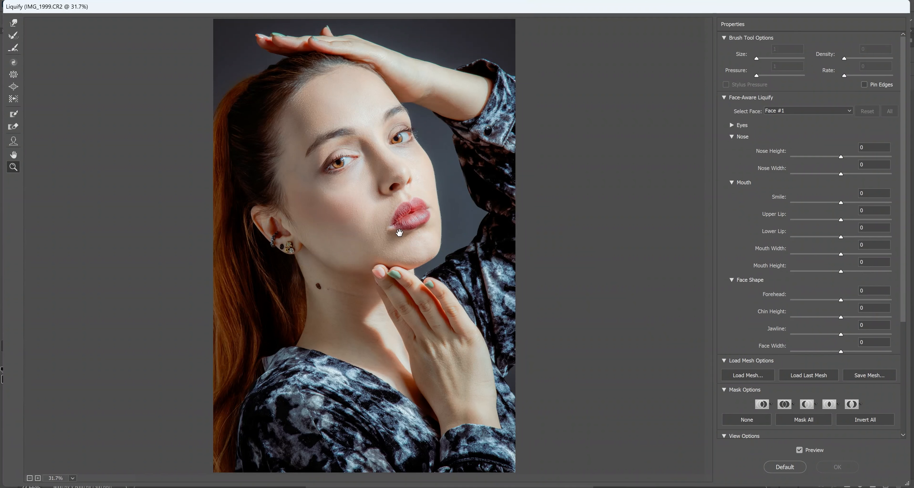
{"action": "left_click", "coordinate": [400, 232]}
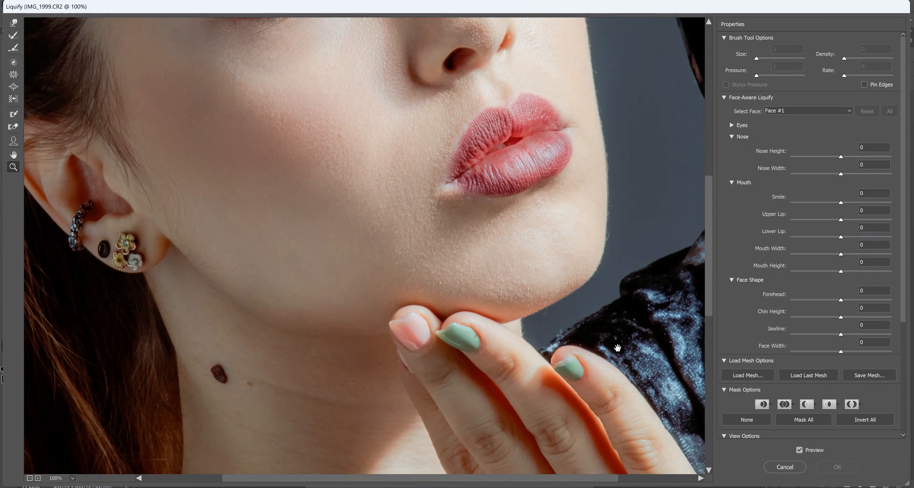
{"action": "mouse_move", "coordinate": [617, 347]}
{"action": "left_mouse_down"}
{"action": "mouse_move", "coordinate": [537, 296]}
{"action": "mouse_move", "coordinate": [474, 274]}
{"action": "left_mouse_up"}
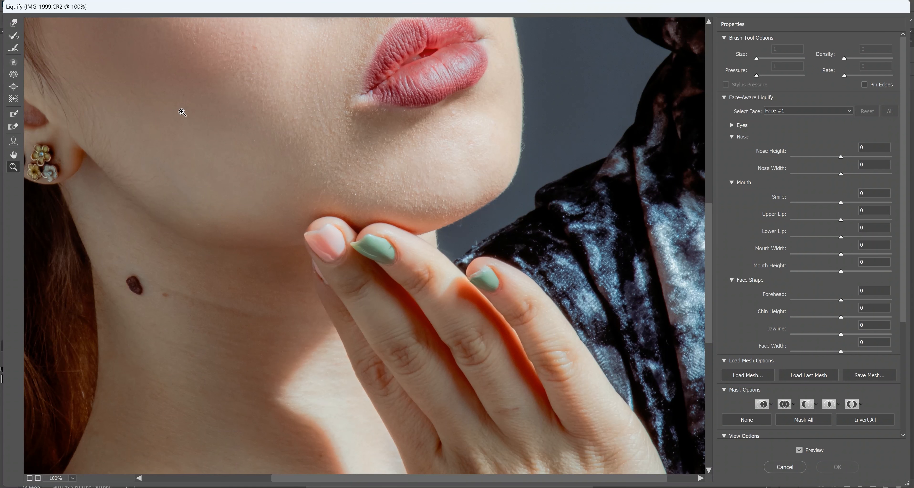
{"action": "left_click", "coordinate": [14, 22]}
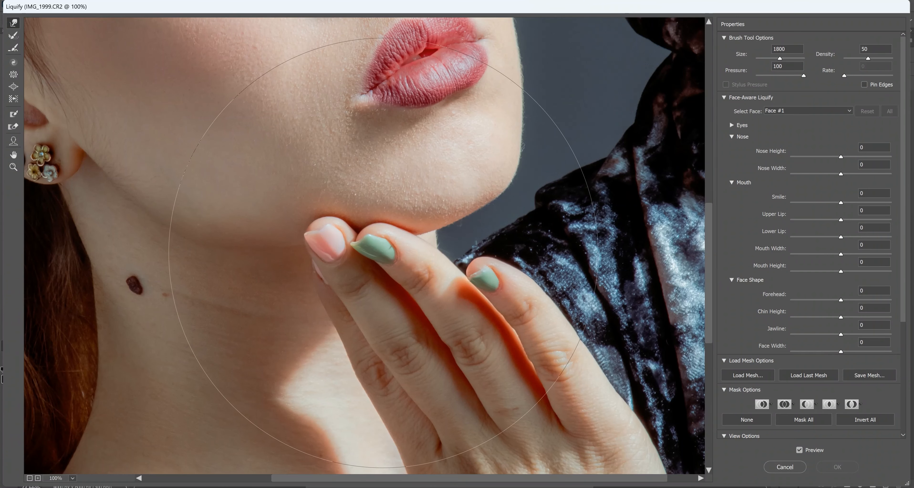
- Reduce the warp brush to 100 and reshape the tip of the green nail directly under the chin
{"action": "key", "text": "bracketleft"}
{"action": "key", "text": "bracketleft"}
{"action": "key", "text": "bracketleft"}
{"action": "key", "text": "bracketleft"}
{"action": "key", "text": "bracketleft"}
{"action": "key", "text": "bracketleft"}
{"action": "key", "text": "bracketleft"}
{"action": "key", "text": "bracketleft"}
{"action": "key", "text": "bracketleft"}
{"action": "key", "text": "bracketleft"}
{"action": "key", "text": "bracketleft"}
{"action": "key", "text": "bracketleft"}
{"action": "key", "text": "bracketleft"}
{"action": "key", "text": "bracketleft"}
{"action": "key", "text": "bracketleft"}
{"action": "key", "text": "bracketleft"}
{"action": "key", "text": "bracketleft"}
{"action": "key", "text": "bracketleft"}
{"action": "key", "text": "bracketleft"}
{"action": "key", "text": "bracketleft"}
{"action": "left_click_drag", "start_coordinate": [372, 236], "coordinate": [373, 236]}
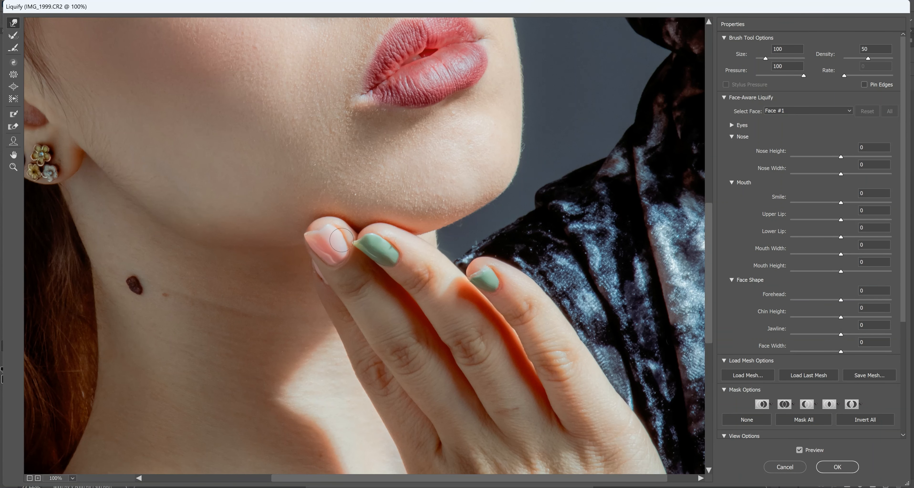
- Reshape the pink nail beside it into a fuller, more even outline with the warp brush
{"action": "left_click_drag", "start_coordinate": [342, 231], "coordinate": [329, 253]}
{"action": "key", "text": "bracketright"}
{"action": "key", "text": "bracketright"}
{"action": "key", "text": "bracketright"}
{"action": "key", "text": "bracketright"}
{"action": "left_click_drag", "start_coordinate": [324, 258], "coordinate": [309, 251]}
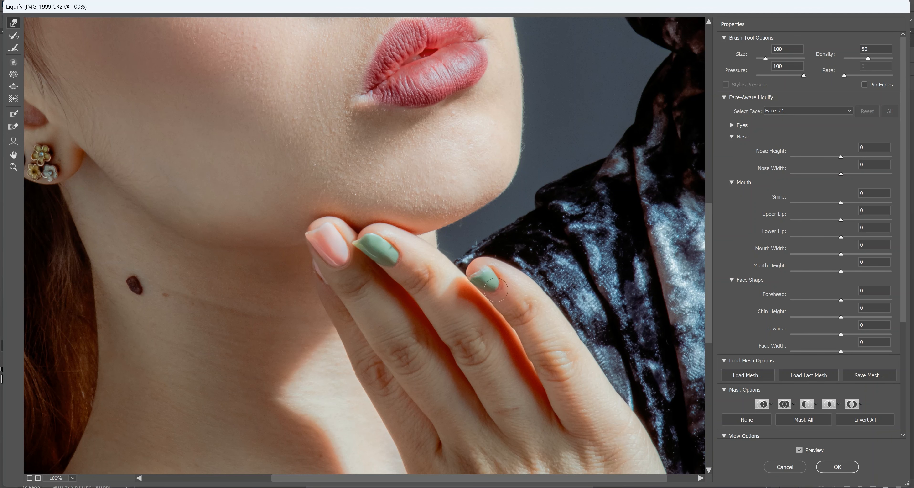
- Widen the green nail on the lower finger, adjusting the warp brush to 125
{"action": "mouse_move", "coordinate": [485, 275]}
{"action": "left_mouse_down"}
{"action": "mouse_move", "coordinate": [476, 276]}
{"action": "mouse_move", "coordinate": [487, 256]}
{"action": "mouse_move", "coordinate": [485, 268]}
{"action": "left_mouse_up"}
{"action": "key", "text": "bracketleft"}
{"action": "key", "text": "bracketleft"}
{"action": "key", "text": "bracketright"}
{"action": "key", "text": "bracketright"}
{"action": "key", "text": "bracketright"}
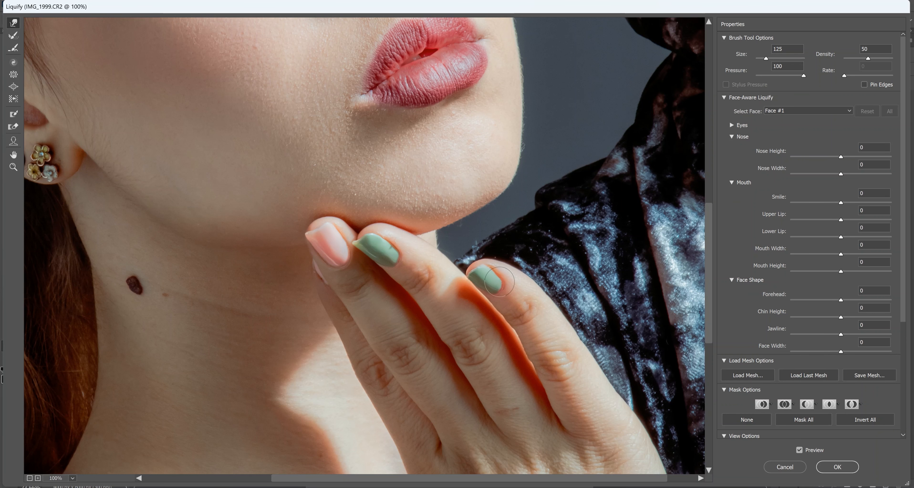
- Slim the wrist of the lower hand by pushing both edges inward with a warp brush of size 800
{"action": "key", "text": "ctrl+0"}
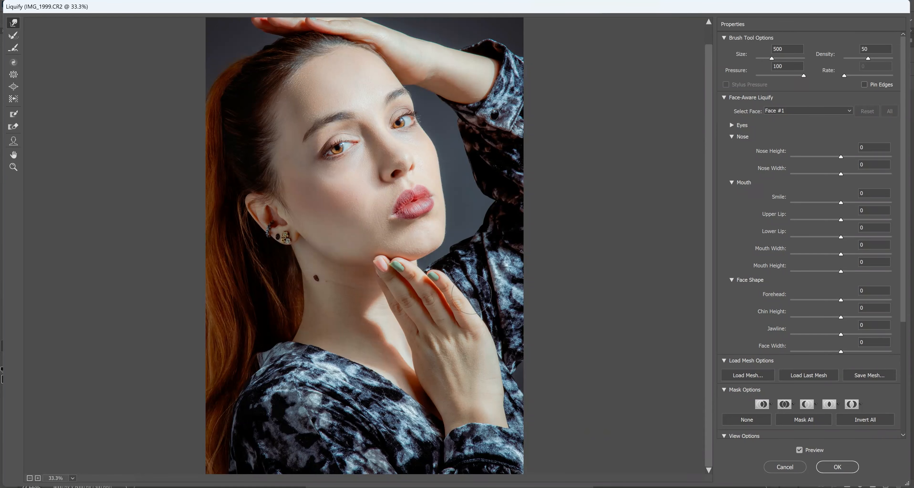
{"action": "key", "text": "bracketright"}
{"action": "key", "text": "bracketright"}
{"action": "key", "text": "bracketright"}
{"action": "key", "text": "bracketright"}
{"action": "key", "text": "bracketright"}
{"action": "key", "text": "bracketright"}
{"action": "key", "text": "bracketright"}
{"action": "key", "text": "bracketright"}
{"action": "key", "text": "bracketright"}
{"action": "key", "text": "bracketright"}
{"action": "key", "text": "bracketright"}
{"action": "key", "text": "bracketright"}
{"action": "key", "text": "bracketright"}
{"action": "key", "text": "bracketright"}
{"action": "key", "text": "bracketright"}
{"action": "key", "text": "bracketright"}
{"action": "key", "text": "bracketright"}
{"action": "key", "text": "bracketright"}
{"action": "key", "text": "bracketright"}
{"action": "key", "text": "bracketright"}
{"action": "left_click_drag", "start_coordinate": [443, 428], "coordinate": [448, 428]}
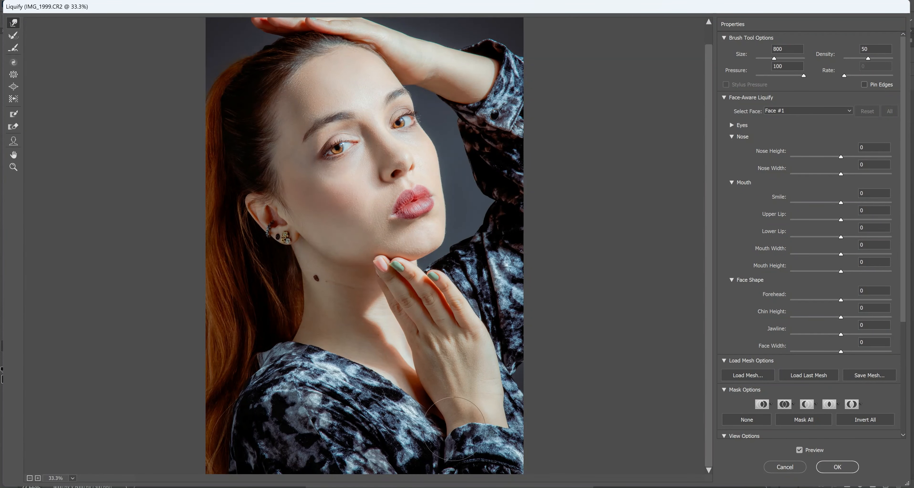
{"action": "left_click_drag", "start_coordinate": [530, 408], "coordinate": [524, 407]}
{"action": "key", "text": "bracketleft"}
{"action": "key", "text": "bracketleft"}
{"action": "key", "text": "bracketleft"}
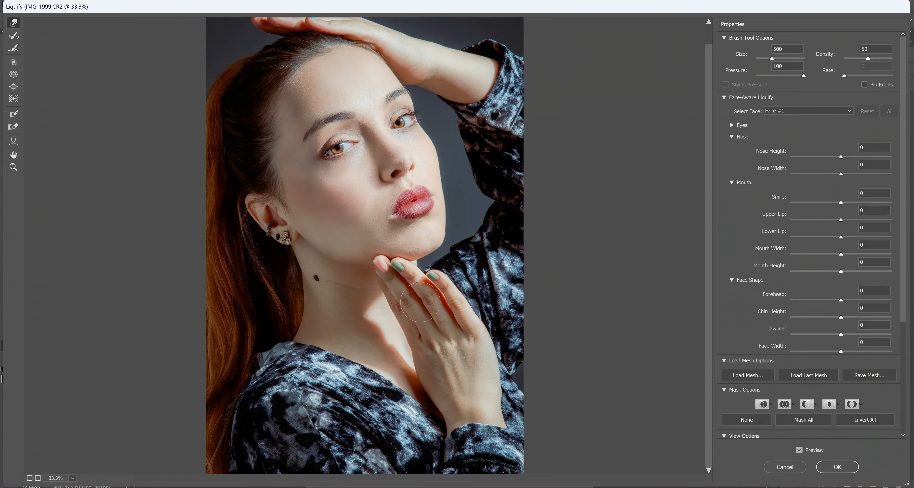
- Compare the warped nails and wrist with the original by switching the Liquify preview off and on
{"action": "scroll", "coordinate": [391, 249], "scroll_direction": "up", "scroll_amount": 1}
{"action": "key", "text": "z"}
{"action": "left_click", "coordinate": [800, 450]}
{"action": "left_click", "coordinate": [800, 450]}
{"action": "left_click", "coordinate": [800, 450]}
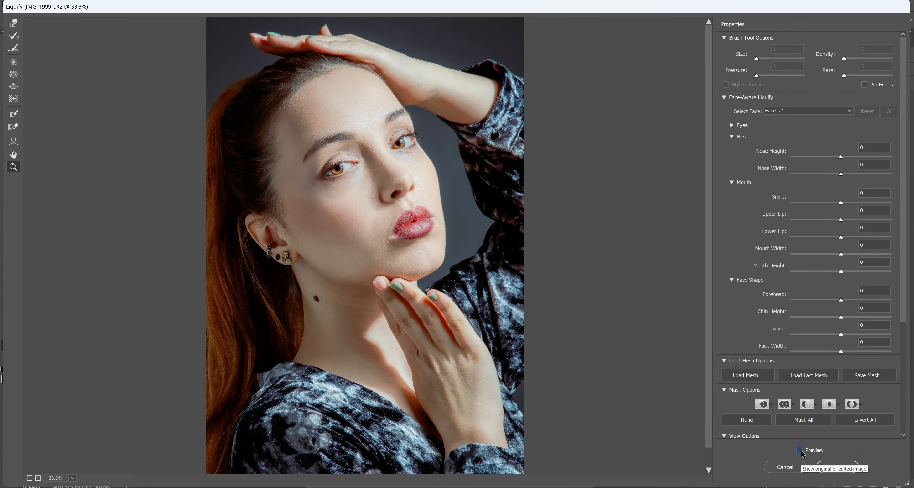
{"action": "left_click", "coordinate": [800, 450]}
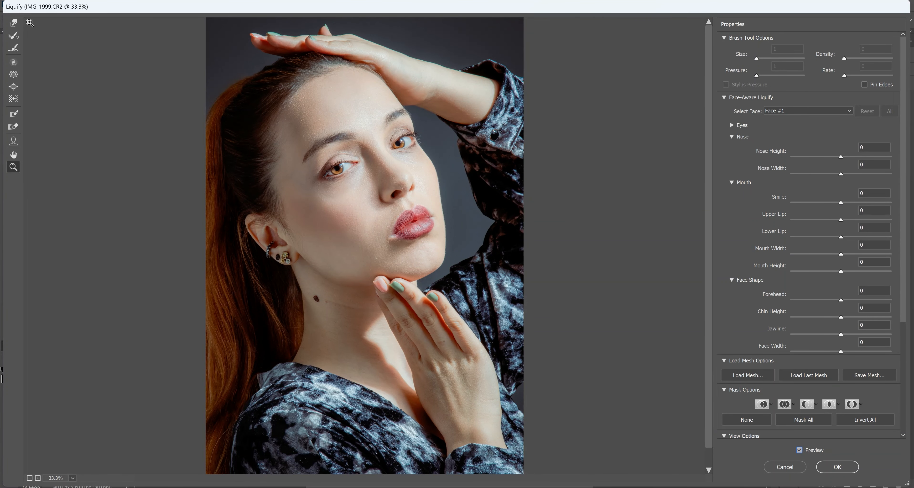
- Nudge the green-nailed finger under the chin slightly upward with the Forward Warp tool at size 500
{"action": "left_click", "coordinate": [15, 24]}
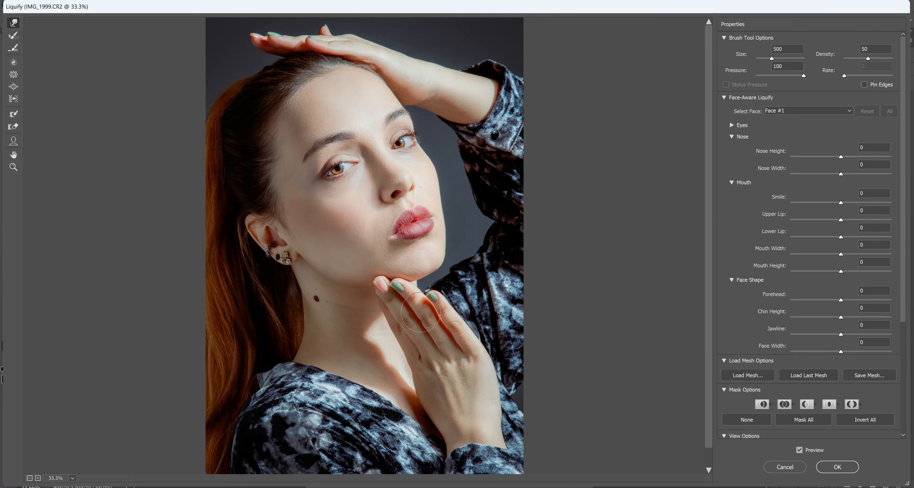
{"action": "left_click_drag", "start_coordinate": [403, 286], "coordinate": [406, 283]}
{"action": "key", "text": "bracketleft"}
- Lengthen and shape the nail tips of the raised hand with a warp brush of size 90
{"action": "key", "text": "z"}
{"action": "left_click", "coordinate": [310, 37]}
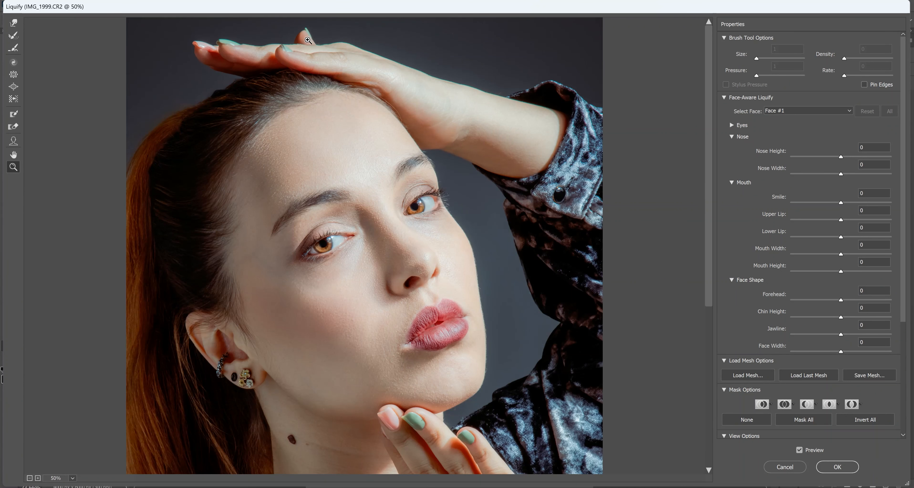
{"action": "left_click", "coordinate": [233, 42]}
{"action": "left_click", "coordinate": [233, 42]}
{"action": "key", "text": "w"}
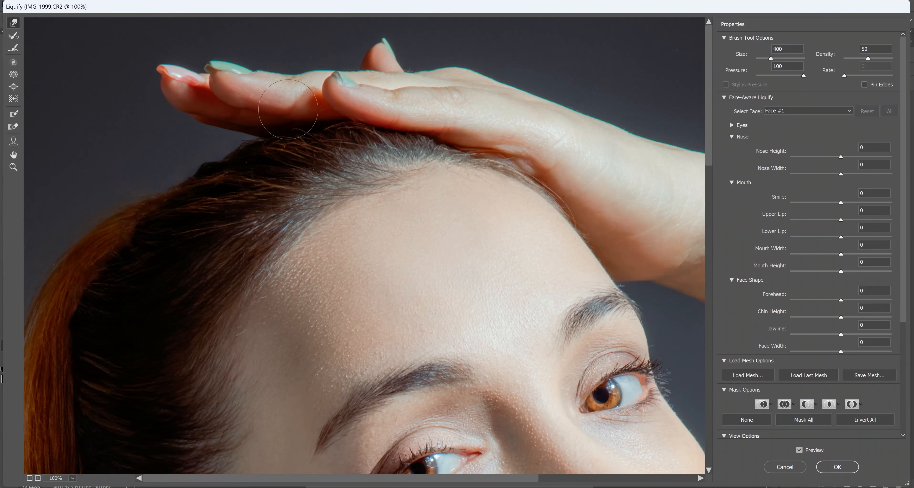
{"action": "key", "text": "bracketleft"}
{"action": "key", "text": "bracketleft"}
{"action": "left_click_drag", "start_coordinate": [386, 33], "coordinate": [383, 30]}
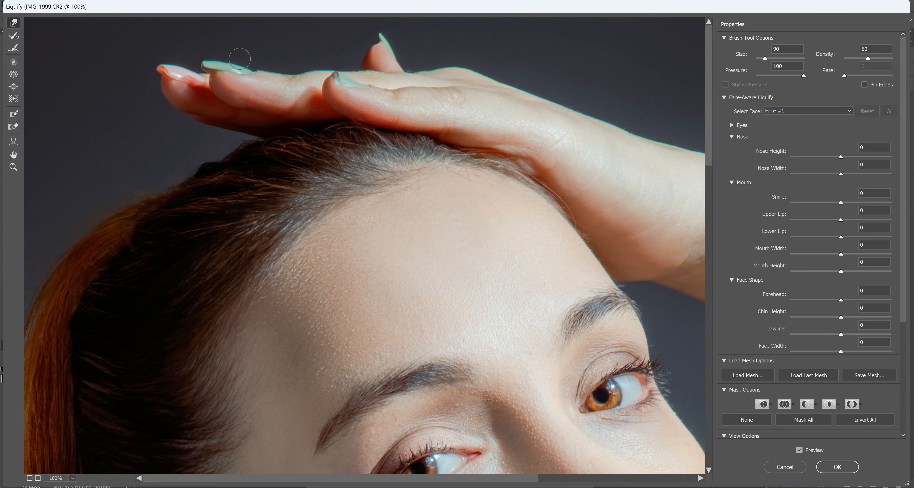
{"action": "left_click_drag", "start_coordinate": [170, 73], "coordinate": [156, 67]}
- Refine the upper contour of the raised hand with a warp brush of size 500
{"action": "key", "text": "bracketright"}
{"action": "key", "text": "bracketright"}
{"action": "key", "text": "bracketright"}
{"action": "key", "text": "bracketright"}
{"action": "key", "text": "bracketright"}
{"action": "key", "text": "bracketright"}
{"action": "left_click_drag", "start_coordinate": [478, 67], "coordinate": [473, 64]}
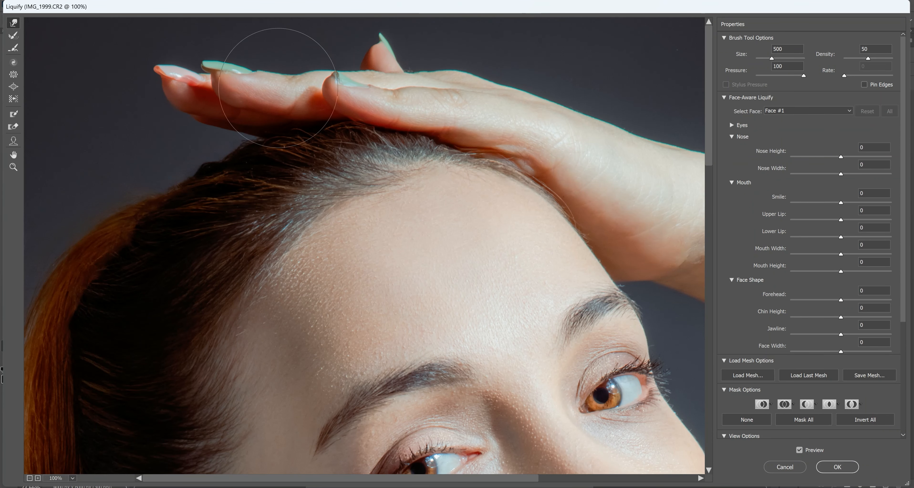
- Shape the ponytail hair beside the shoulder with a warp brush of size 800
{"action": "key", "text": "ctrl+minus"}
{"action": "key", "text": "ctrl+minus"}
{"action": "key", "text": "ctrl+minus"}
{"action": "key", "text": "bracketright"}
{"action": "key", "text": "bracketright"}
{"action": "key", "text": "bracketright"}
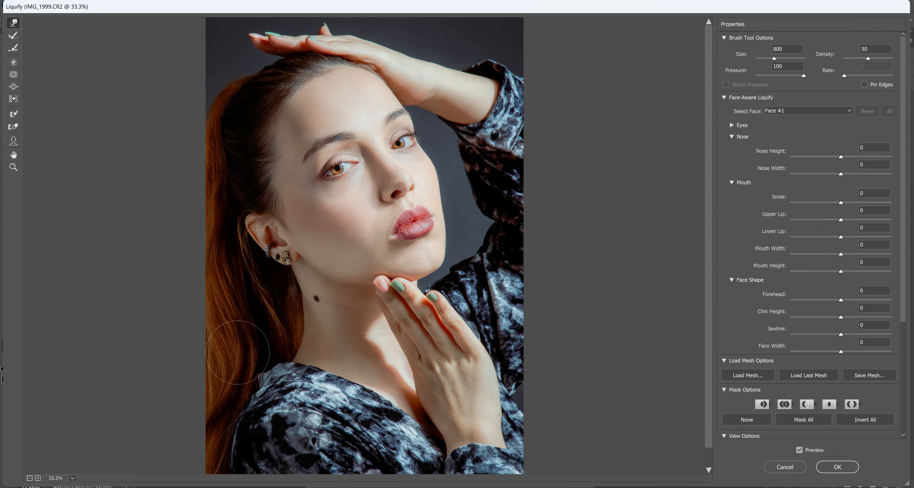
{"action": "left_click_drag", "start_coordinate": [242, 373], "coordinate": [246, 371]}
{"action": "key", "text": "ctrl+minus"}
{"action": "key", "text": "bracketright"}
{"action": "key", "text": "bracketright"}
{"action": "key", "text": "bracketright"}
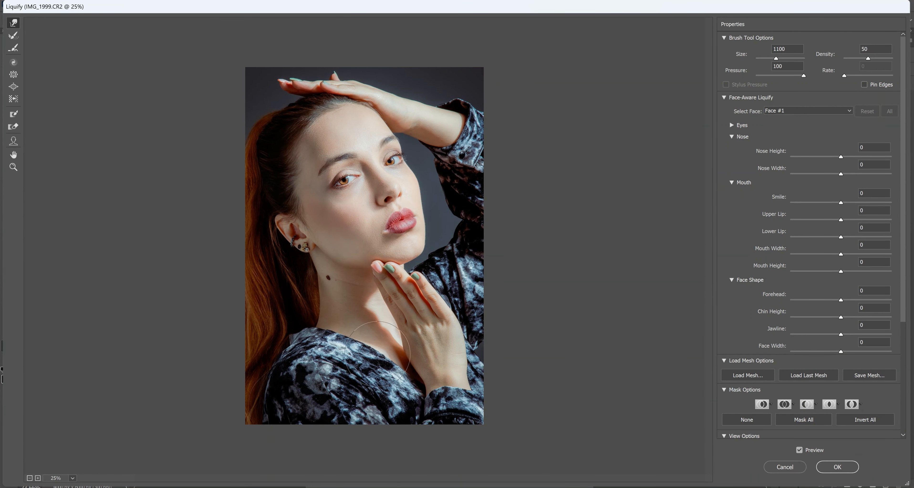
{"action": "key", "text": "bracketleft"}
{"action": "key", "text": "bracketleft"}
{"action": "key", "text": "bracketleft"}
{"action": "key", "text": "bracketleft"}
{"action": "key", "text": "bracketleft"}
{"action": "key", "text": "bracketleft"}
{"action": "key", "text": "bracketleft"}
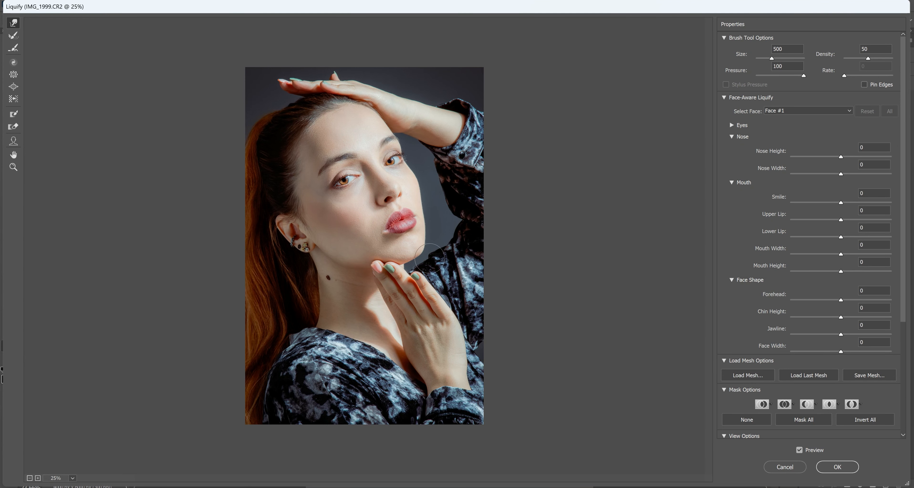
{"action": "key", "text": "bracketright"}
{"action": "key", "text": "bracketright"}
- Check the reshaped portrait against the original with the preview and apply the Liquify changes
{"action": "left_click", "coordinate": [800, 450]}
{"action": "left_click", "coordinate": [800, 450]}
{"action": "left_click", "coordinate": [801, 450]}
{"action": "left_click", "coordinate": [800, 450]}
{"action": "left_click", "coordinate": [804, 451]}
{"action": "left_click", "coordinate": [803, 453]}
{"action": "left_click", "coordinate": [834, 466]}
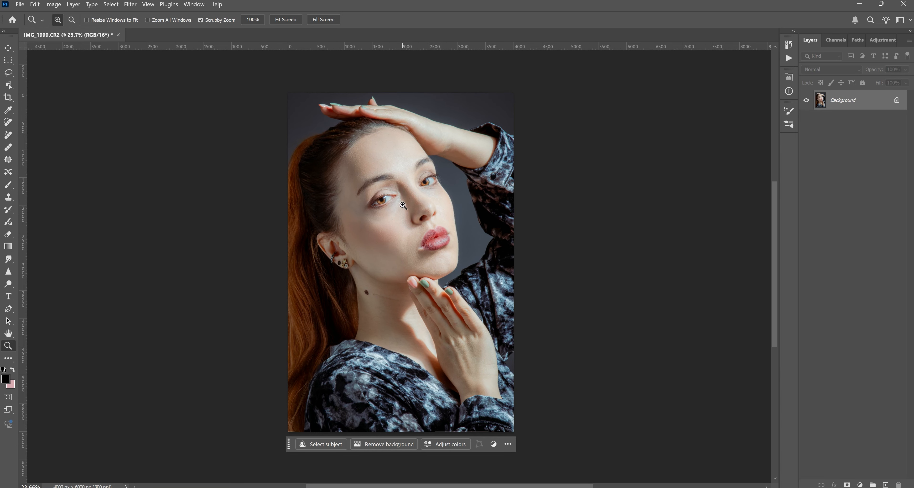
- Choose the eyelashes3 brush from the Eyelash_Brushes_by_xmisslizx0 set for painting lashes on the eyes
{"action": "left_click_drag", "start_coordinate": [401, 194], "coordinate": [416, 197]}
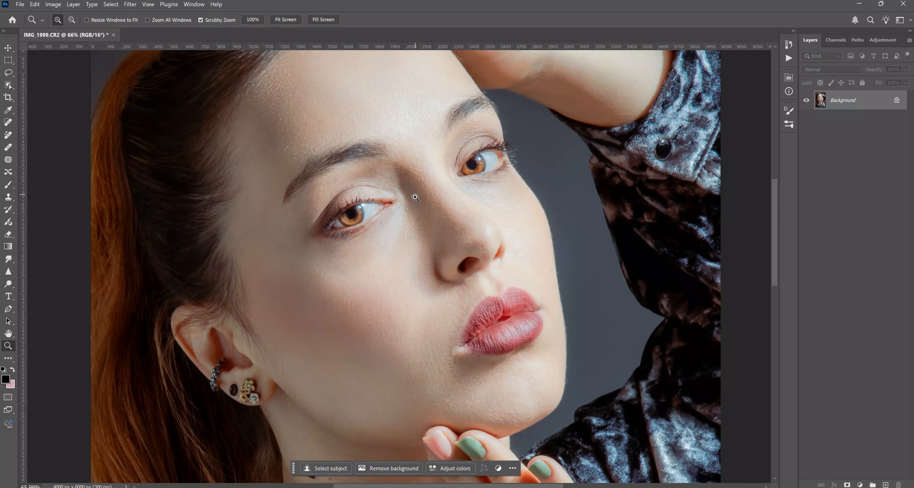
{"action": "left_click", "coordinate": [13, 185]}
{"action": "left_click", "coordinate": [69, 21]}
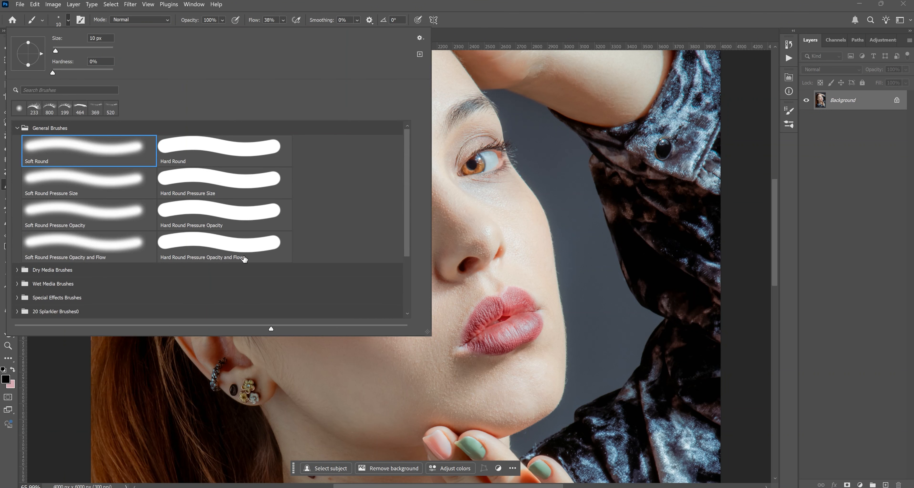
{"action": "left_click_drag", "start_coordinate": [410, 221], "coordinate": [410, 274]}
{"action": "left_click", "coordinate": [20, 313]}
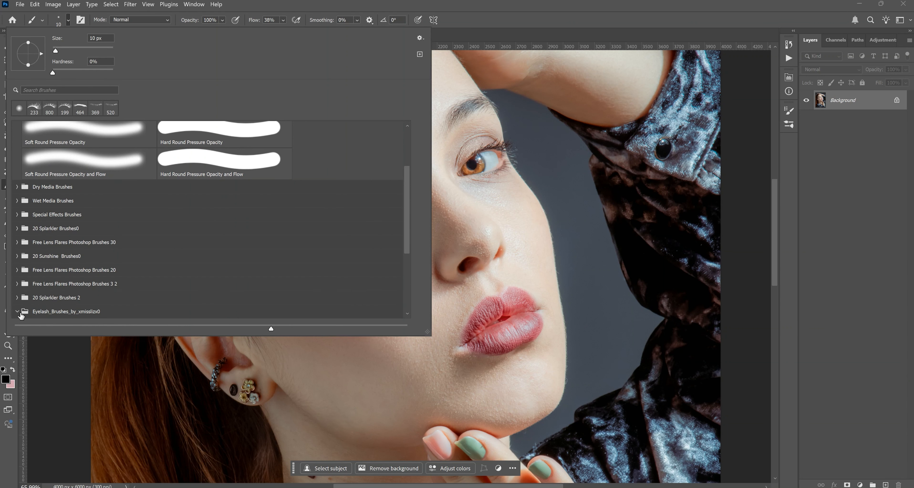
{"action": "scroll", "coordinate": [408, 250], "scroll_direction": "down", "scroll_amount": 4}
{"action": "left_click", "coordinate": [235, 267]}
{"action": "left_click", "coordinate": [122, 248]}
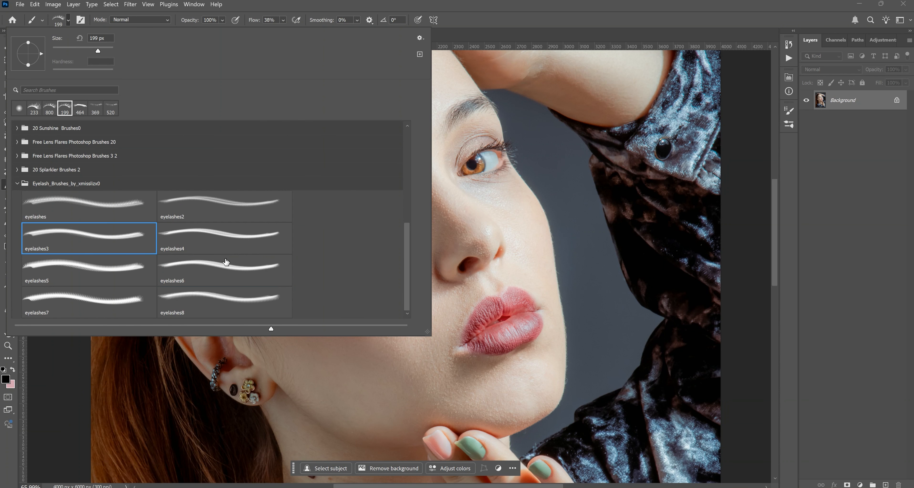
- Set the brush flow to 100% and add a new empty layer above the Background
{"action": "left_click", "coordinate": [514, 277]}
{"action": "key", "text": "ctrl+z"}
{"action": "left_click_drag", "start_coordinate": [255, 22], "coordinate": [284, 22]}
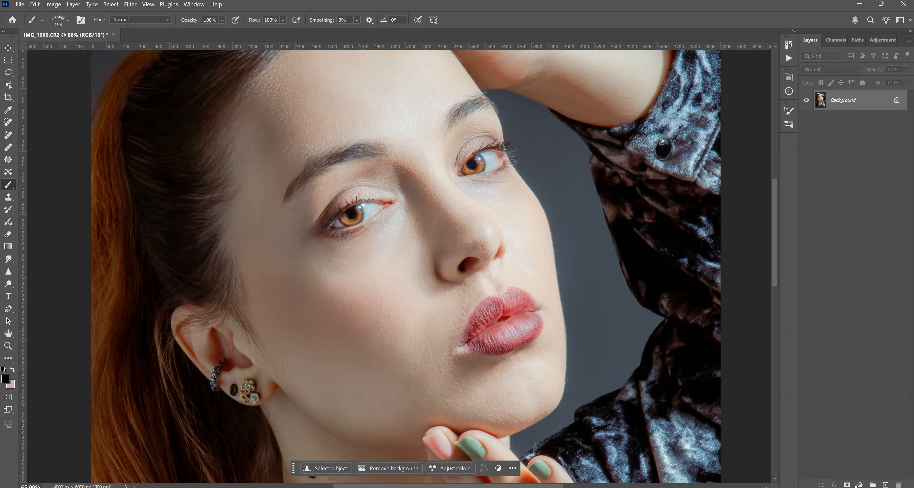
{"action": "left_click", "coordinate": [885, 485]}
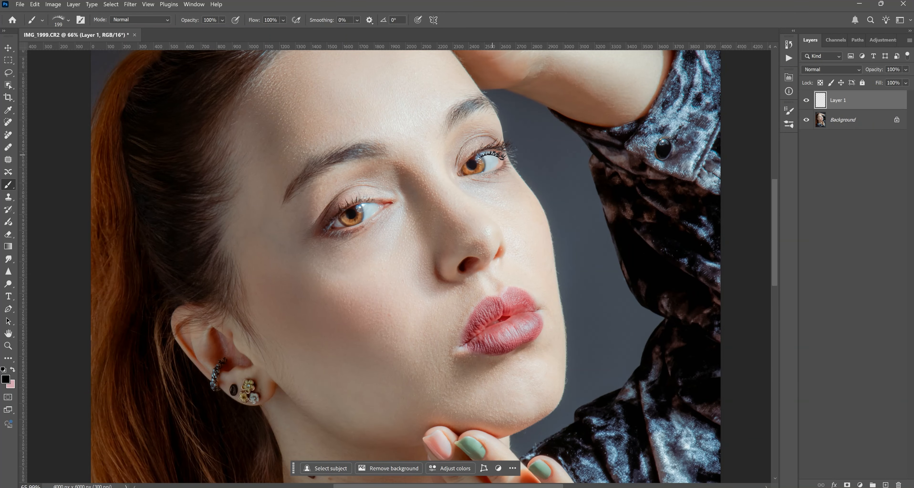
- Stamp eyelashes on the far eye's upper lid on Layer 1 with the brush sized to 417 px and angled at 10°
{"action": "key", "text": "bracketright"}
{"action": "key", "text": "bracketright"}
{"action": "key", "text": "bracketright"}
{"action": "key", "text": "bracketright"}
{"action": "key", "text": "bracketright"}
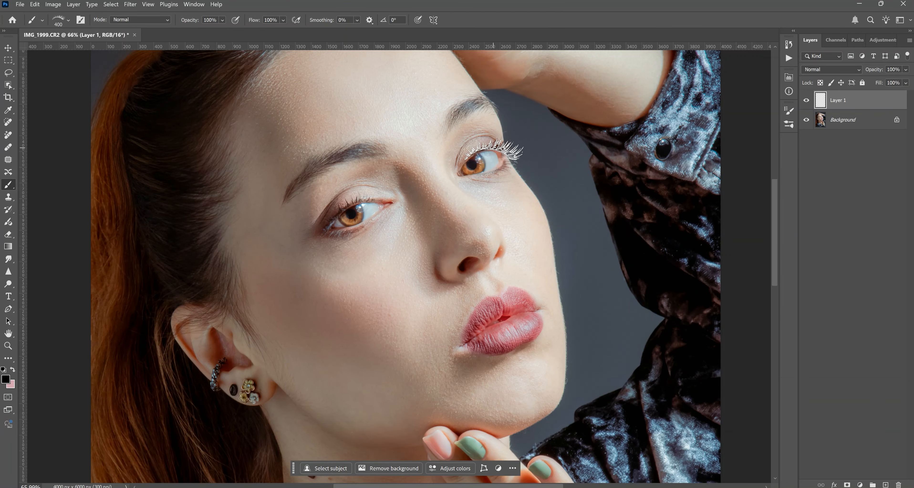
{"action": "right_click", "coordinate": [509, 158]}
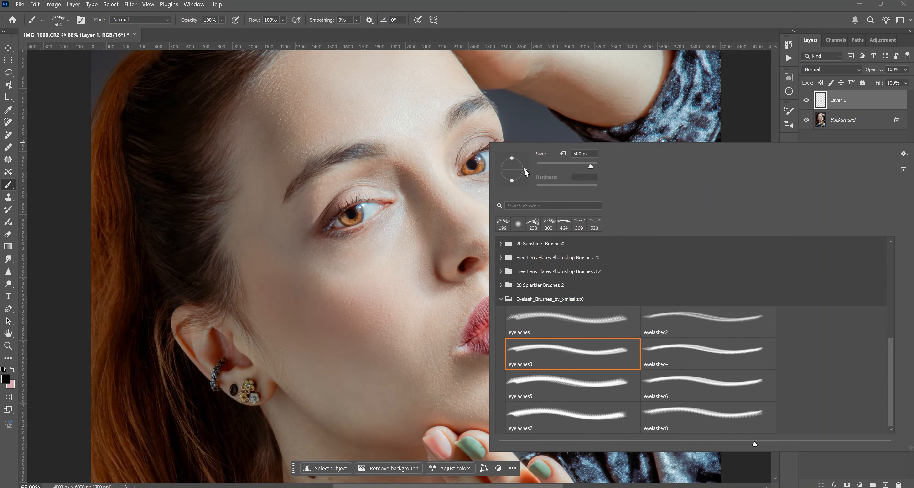
{"action": "left_click_drag", "start_coordinate": [524, 168], "coordinate": [526, 165]}
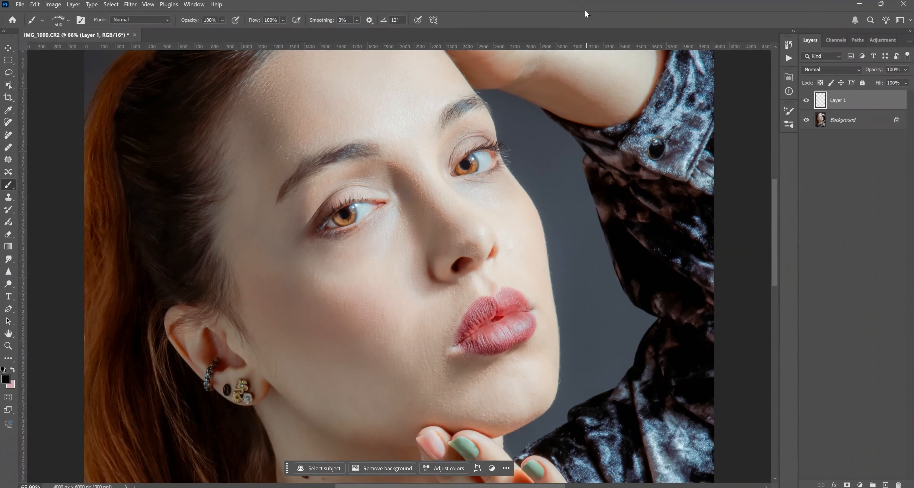
{"action": "right_click", "coordinate": [558, 190]}
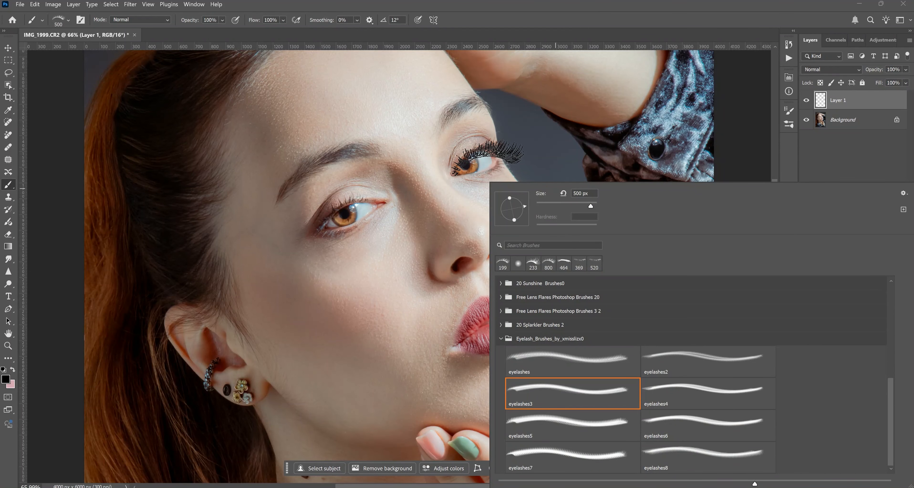
{"action": "left_click_drag", "start_coordinate": [527, 207], "coordinate": [526, 206]}
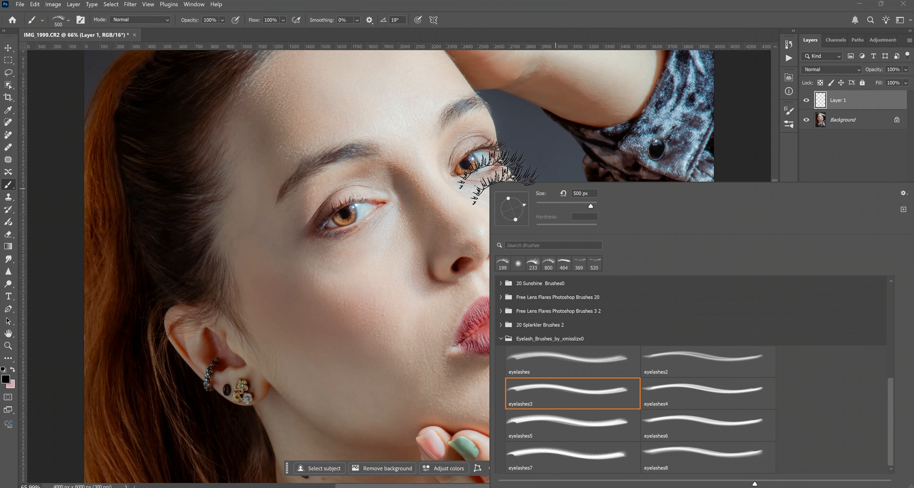
{"action": "left_click_drag", "start_coordinate": [588, 206], "coordinate": [588, 206]}
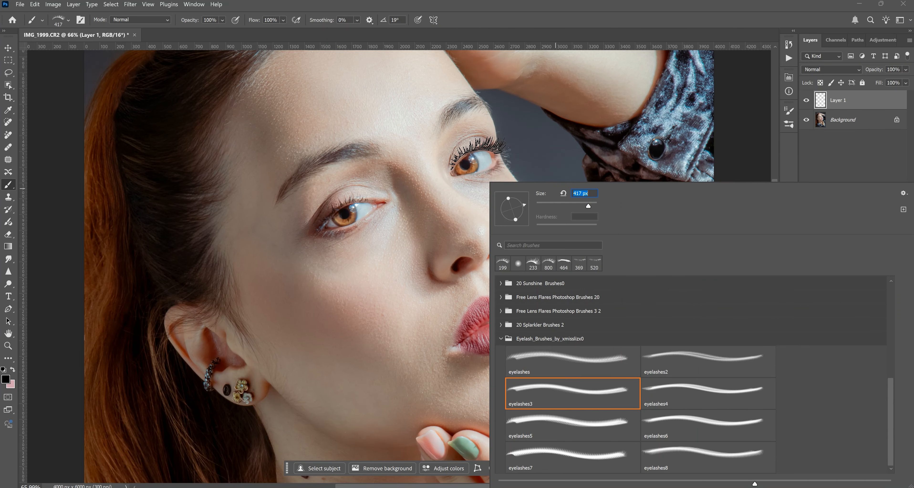
{"action": "left_click_drag", "start_coordinate": [589, 207], "coordinate": [588, 208]}
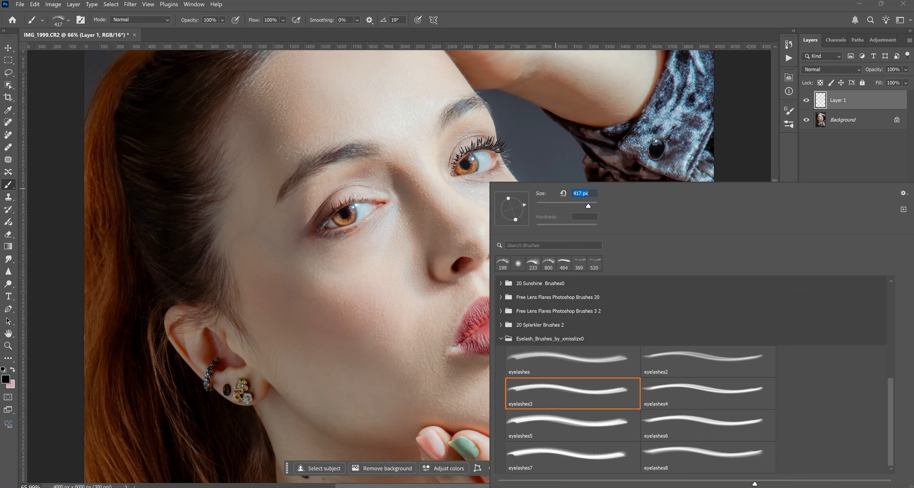
{"action": "left_click_drag", "start_coordinate": [525, 205], "coordinate": [527, 208]}
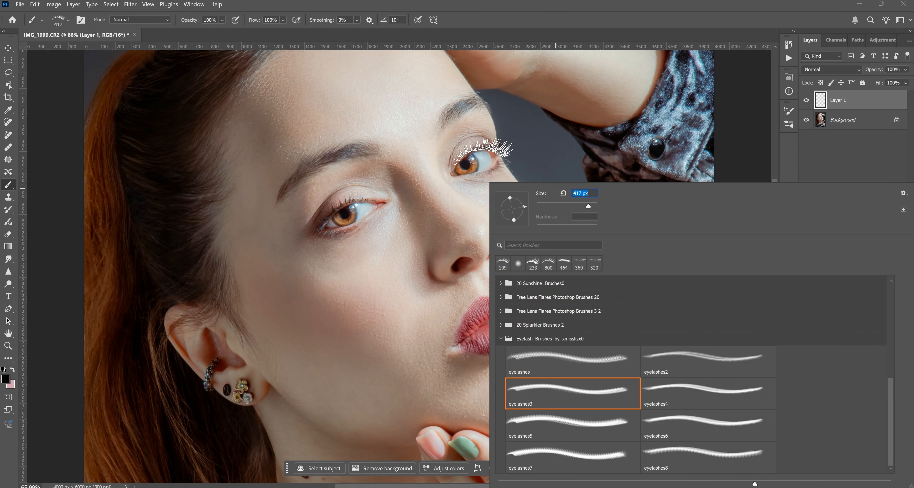
{"action": "left_click", "coordinate": [483, 151]}
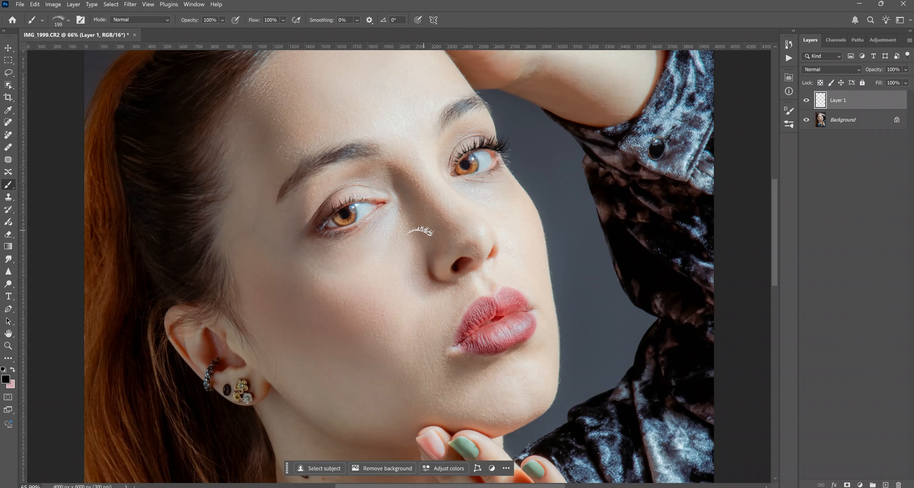
{"action": "right_click", "coordinate": [420, 232]}
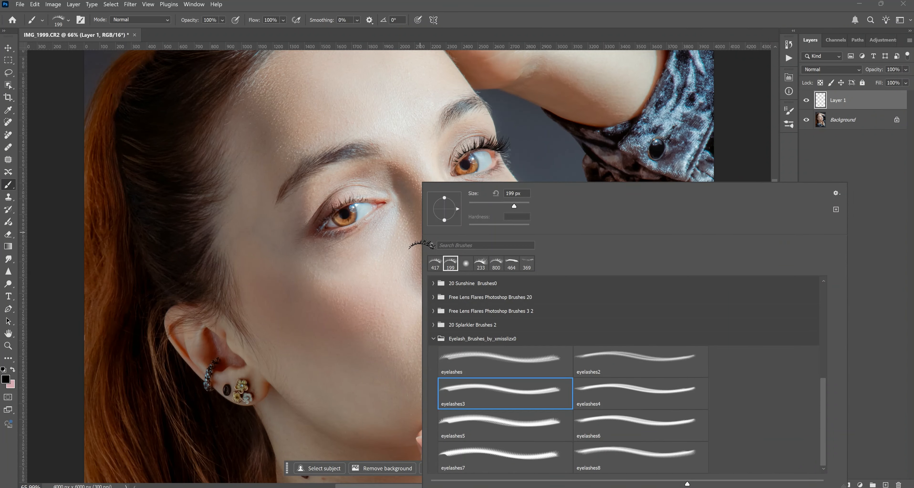
{"action": "left_click", "coordinate": [520, 7]}
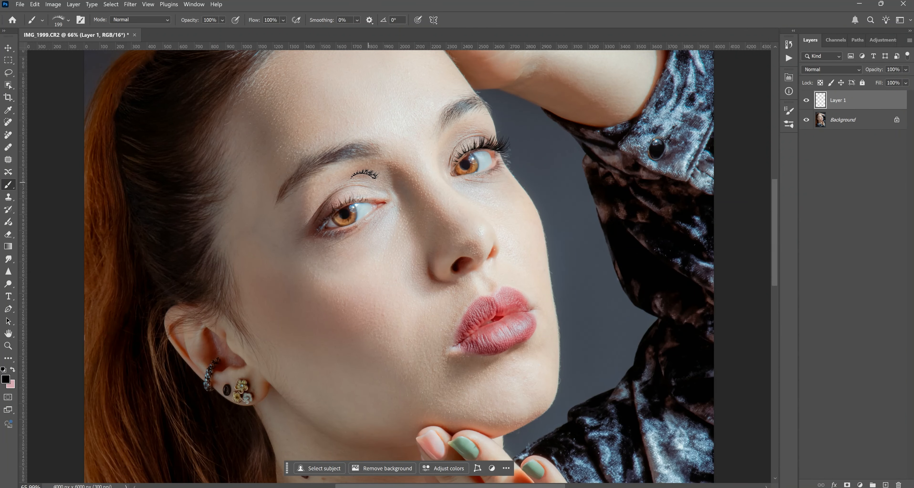
{"action": "left_click", "coordinate": [42, 20]}
{"action": "left_click", "coordinate": [68, 20]}
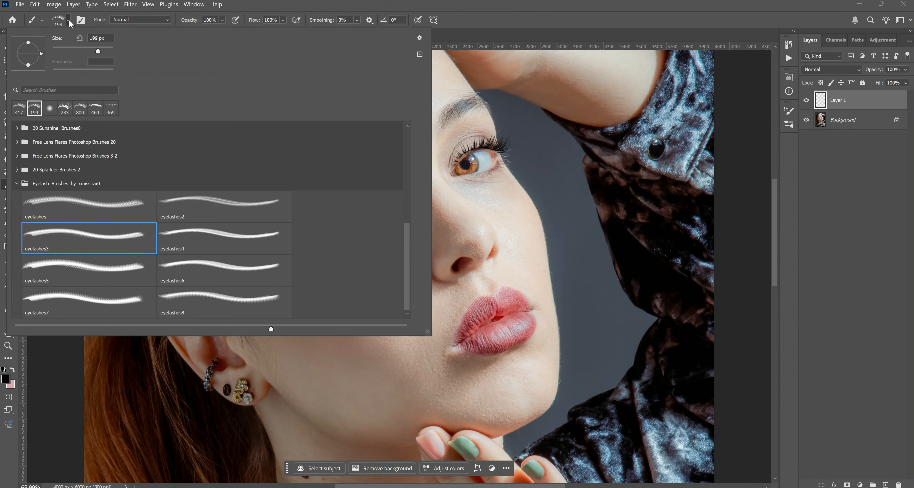
{"action": "left_click", "coordinate": [68, 19]}
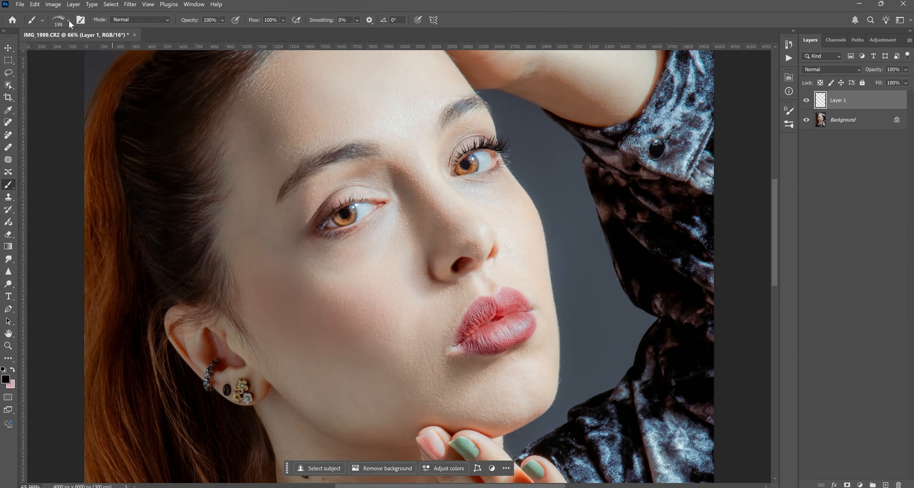
- Enable Flip X on the eyelash brush tip so it mirrors for the other eye
{"action": "left_click", "coordinate": [788, 113]}
{"action": "left_click", "coordinate": [677, 212]}
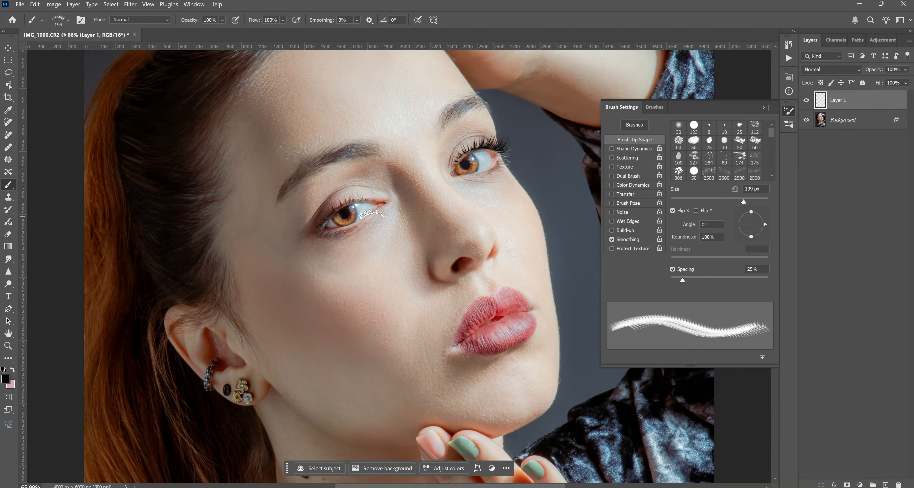
{"action": "left_click", "coordinate": [762, 109]}
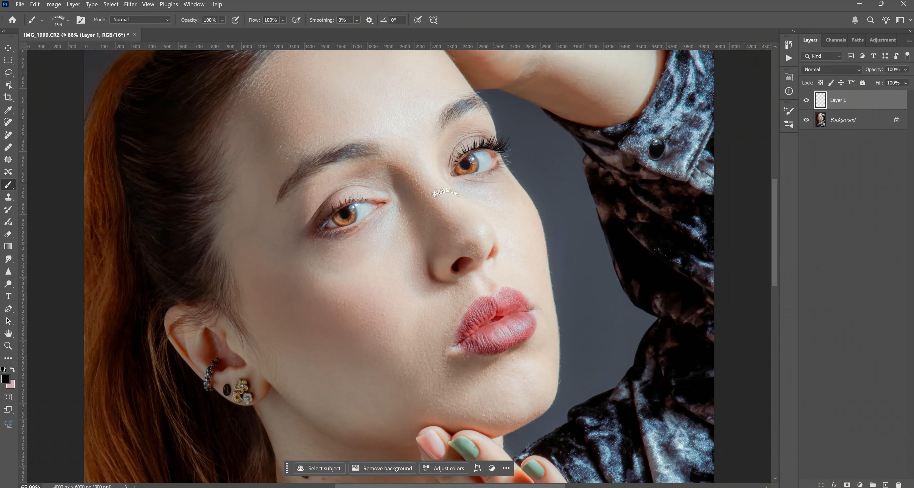
- Tilt the mirrored eyelash brush to suit the near eye and add a new empty layer above Layer 1
{"action": "right_click", "coordinate": [352, 231]}
{"action": "left_click_drag", "start_coordinate": [379, 205], "coordinate": [357, 204]}
{"action": "left_click", "coordinate": [496, 9]}
{"action": "left_click", "coordinate": [886, 484]}
- Stamp eyelashes on the near eye's upper lid on Layer 2 with the brush at 600 px and 22°
{"action": "right_click", "coordinate": [349, 209]}
{"action": "left_click", "coordinate": [595, 156]}
{"action": "right_click", "coordinate": [595, 156]}
{"action": "left_click_drag", "start_coordinate": [582, 178], "coordinate": [589, 176]}
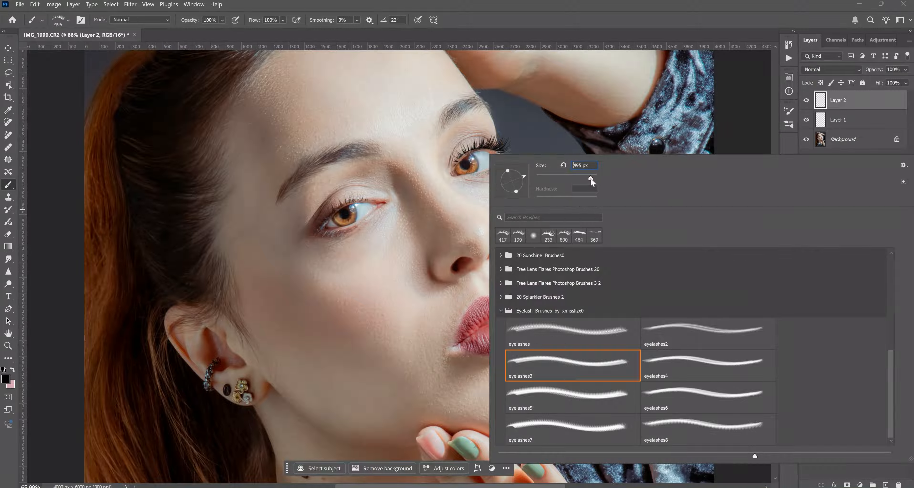
{"action": "left_click_drag", "start_coordinate": [591, 178], "coordinate": [591, 178]}
{"action": "type", "text": "600"}
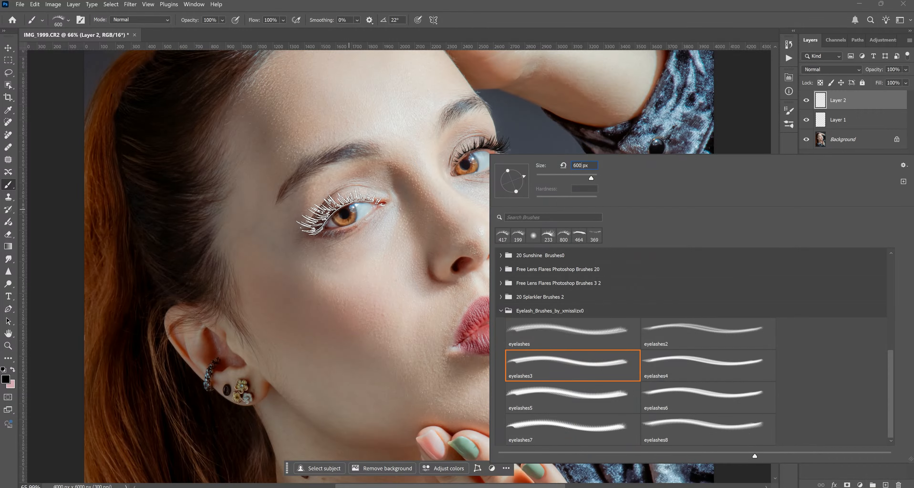
{"action": "key", "text": "Return"}
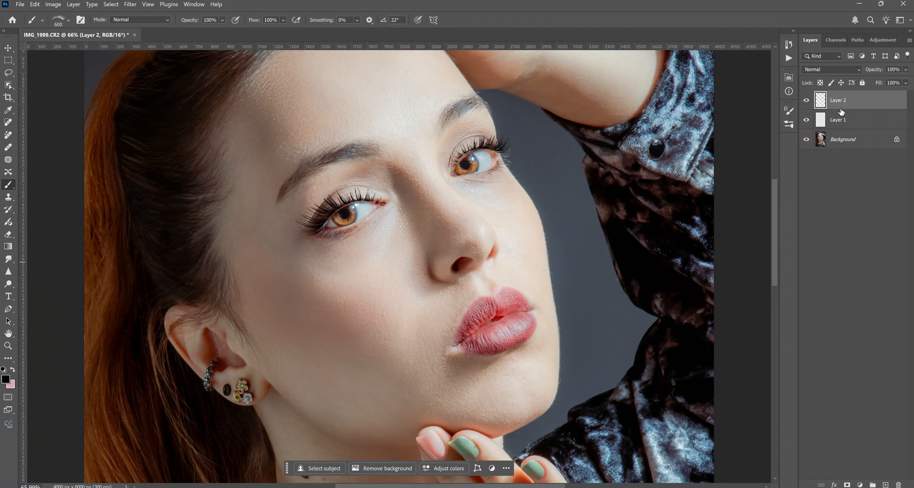
- Convert both eyelash layers, Layer 2 and Layer 1, to Smart Objects
{"action": "right_click", "coordinate": [847, 102]}
{"action": "left_click", "coordinate": [851, 284]}
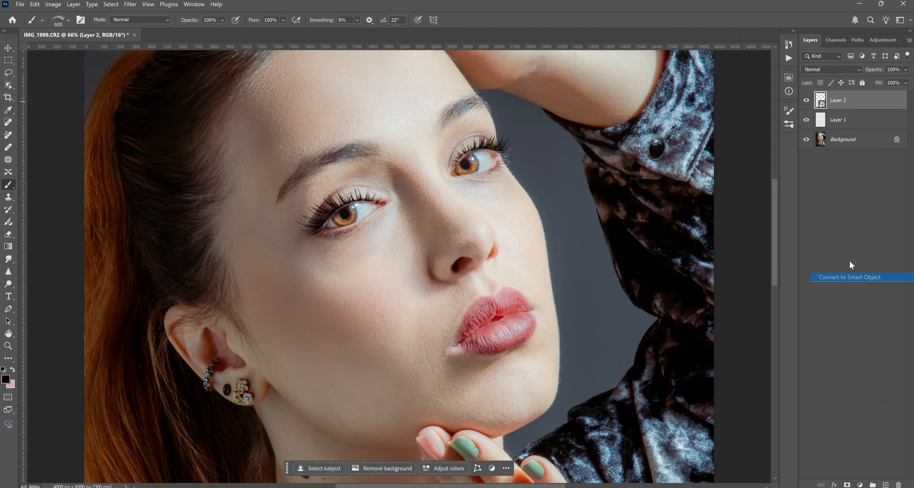
{"action": "right_click", "coordinate": [853, 123]}
{"action": "left_click", "coordinate": [851, 298]}
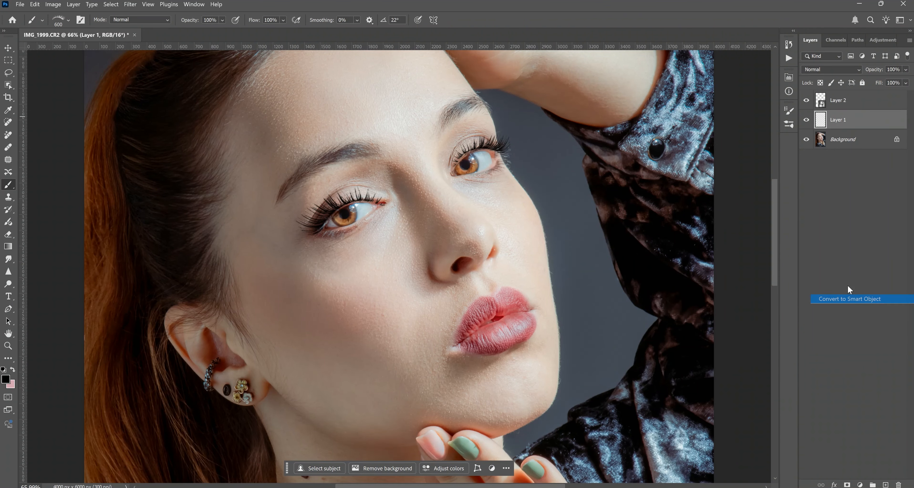
- Begin a Warp transform on Layer 1 and bend the far eye's lashes along the upper lid and outer edge
{"action": "left_click", "coordinate": [8, 346]}
{"action": "left_click_drag", "start_coordinate": [498, 136], "coordinate": [520, 133]}
{"action": "key", "text": "v"}
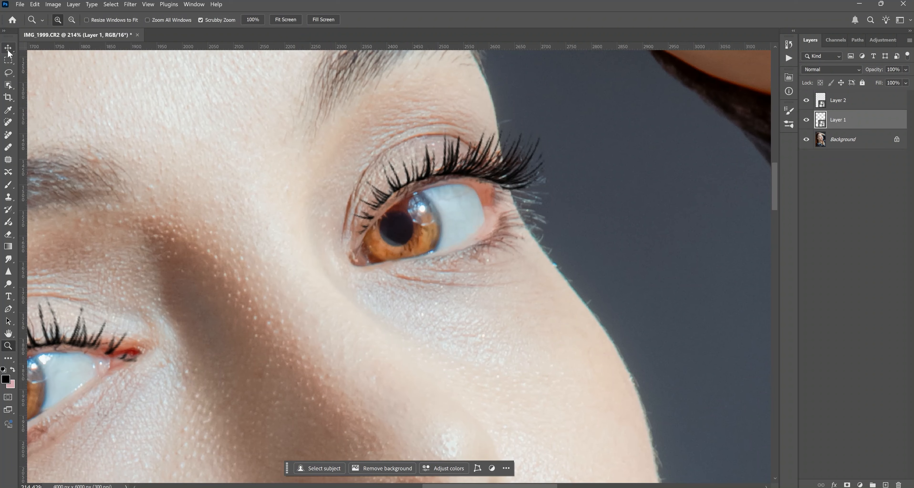
{"action": "key", "text": "ctrl+t"}
{"action": "right_click", "coordinate": [458, 215]}
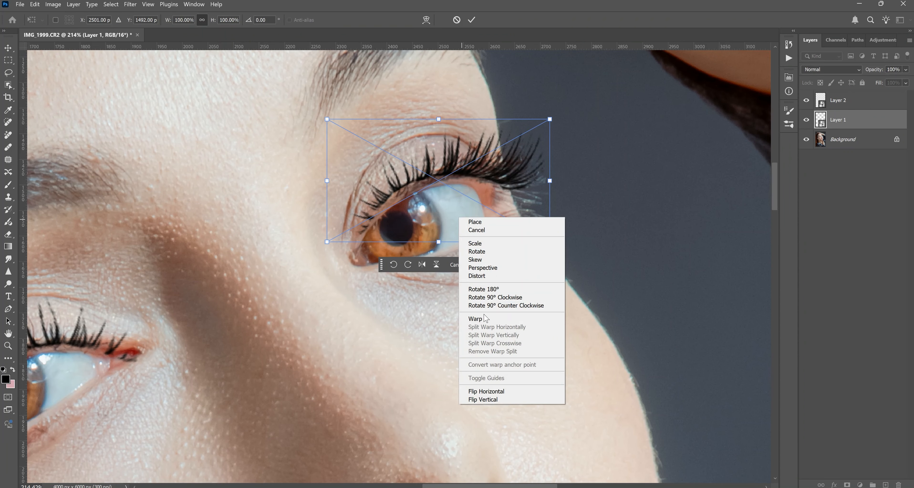
{"action": "left_click", "coordinate": [475, 317]}
{"action": "left_click_drag", "start_coordinate": [399, 165], "coordinate": [403, 167]}
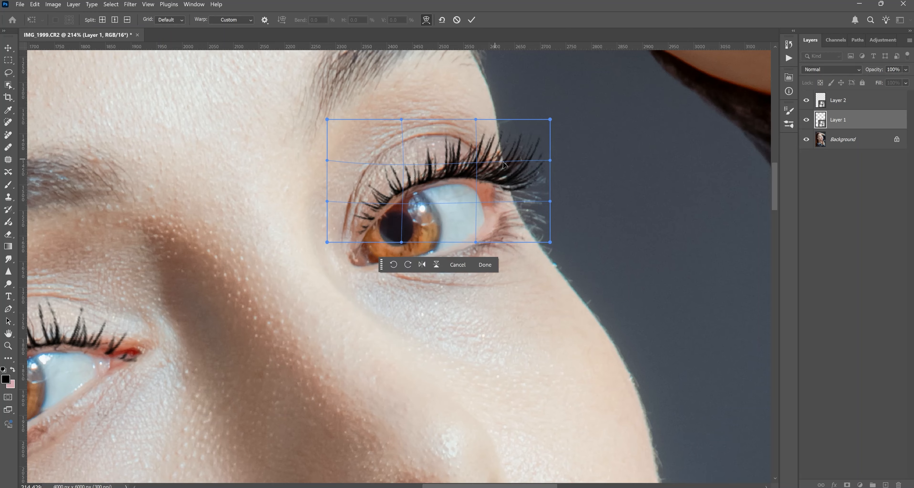
{"action": "mouse_move", "coordinate": [550, 161]}
{"action": "left_mouse_down"}
{"action": "mouse_move", "coordinate": [535, 150]}
{"action": "mouse_move", "coordinate": [548, 157]}
{"action": "left_mouse_up"}
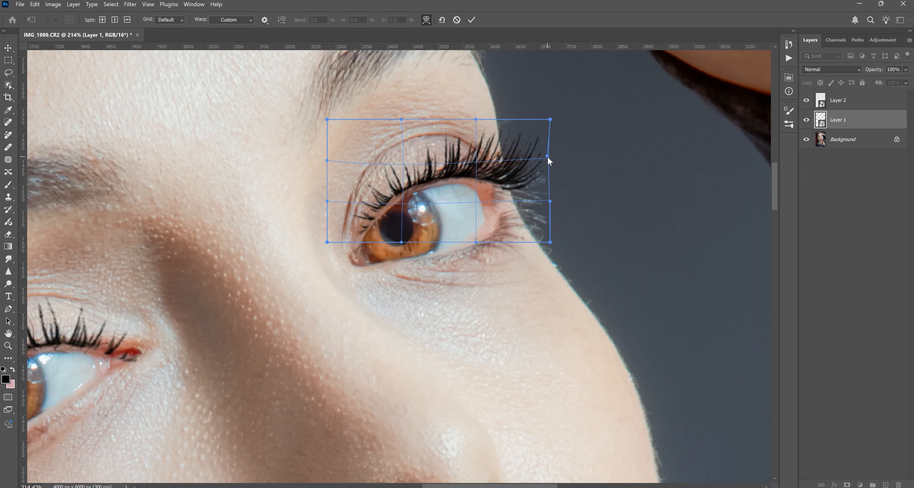
{"action": "left_click_drag", "start_coordinate": [550, 201], "coordinate": [549, 214]}
{"action": "left_click_drag", "start_coordinate": [477, 162], "coordinate": [474, 155]}
{"action": "left_click_drag", "start_coordinate": [401, 166], "coordinate": [398, 167]}
- Stretch the lash warp's inner lower corner downward and outer upper corner outward, refining the middle of the lashes
{"action": "left_click_drag", "start_coordinate": [327, 202], "coordinate": [318, 248]}
{"action": "left_click_drag", "start_coordinate": [404, 167], "coordinate": [402, 171]}
{"action": "left_click_drag", "start_coordinate": [550, 119], "coordinate": [561, 120]}
{"action": "mouse_move", "coordinate": [476, 119]}
{"action": "left_mouse_down"}
{"action": "mouse_move", "coordinate": [484, 119]}
{"action": "mouse_move", "coordinate": [473, 120]}
{"action": "left_mouse_up"}
{"action": "left_click_drag", "start_coordinate": [474, 162], "coordinate": [475, 165]}
{"action": "left_click_drag", "start_coordinate": [402, 207], "coordinate": [403, 201]}
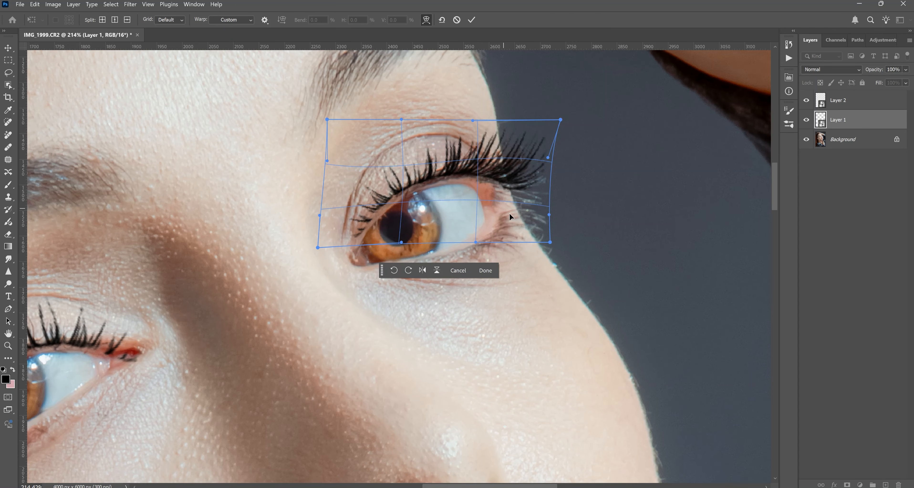
- Pull the lash warp's outer lower corner down toward the cheek, widen its inner upper corner, and apply the warp
{"action": "left_click_drag", "start_coordinate": [549, 215], "coordinate": [527, 234]}
{"action": "left_click_drag", "start_coordinate": [474, 209], "coordinate": [478, 235]}
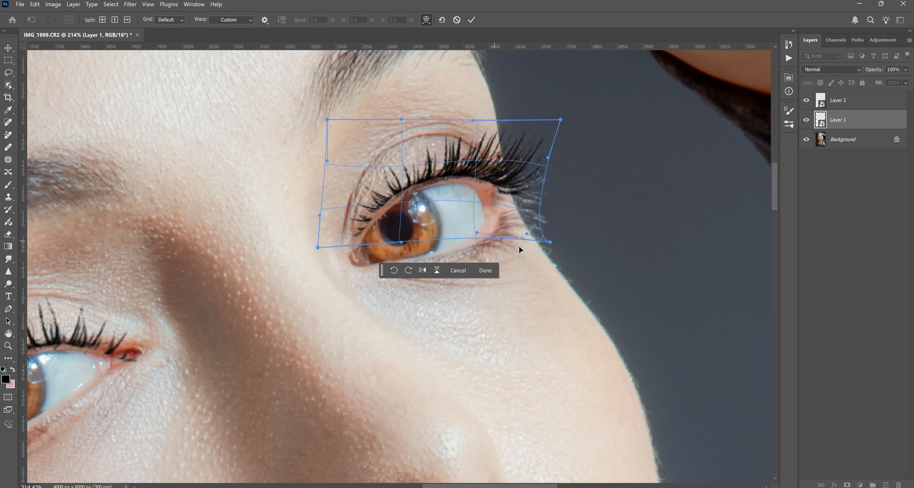
{"action": "left_click_drag", "start_coordinate": [551, 245], "coordinate": [533, 279]}
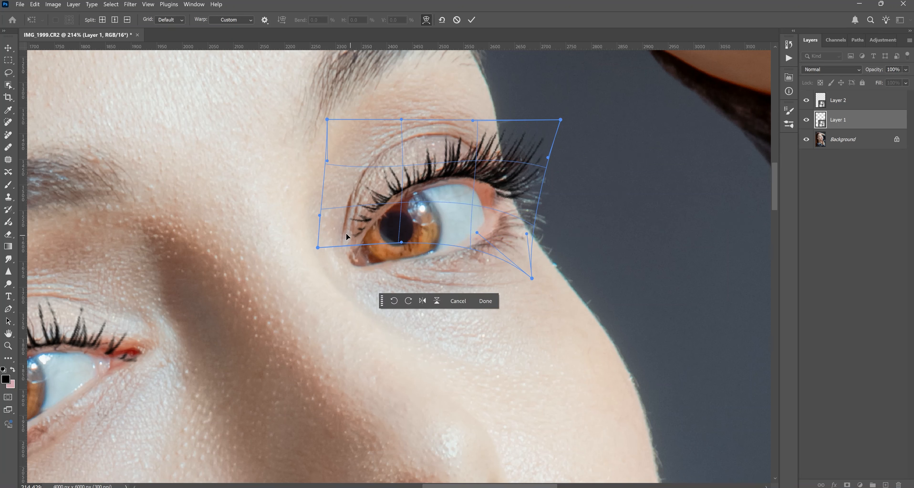
{"action": "left_click_drag", "start_coordinate": [319, 250], "coordinate": [316, 251]}
{"action": "left_click_drag", "start_coordinate": [327, 120], "coordinate": [316, 121]}
{"action": "left_click_drag", "start_coordinate": [473, 120], "coordinate": [488, 113]}
{"action": "left_click_drag", "start_coordinate": [402, 163], "coordinate": [402, 165]}
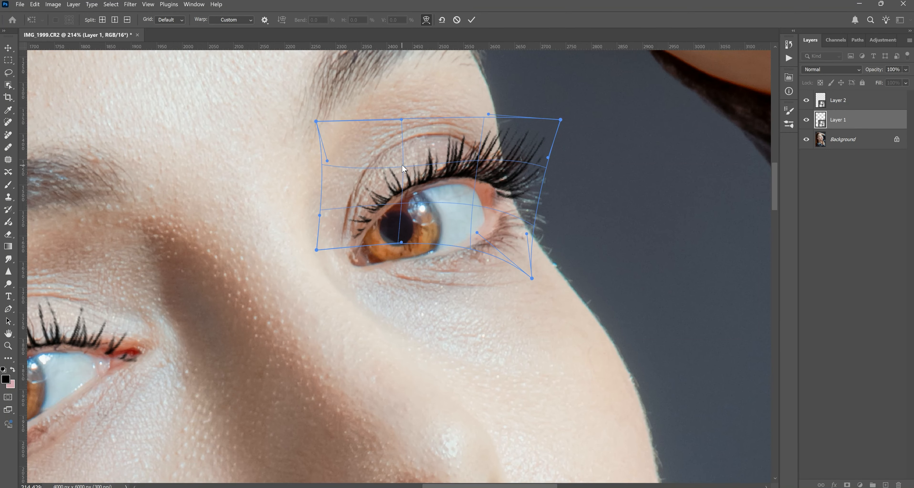
{"action": "left_click", "coordinate": [472, 19]}
{"action": "left_click", "coordinate": [618, 263]}
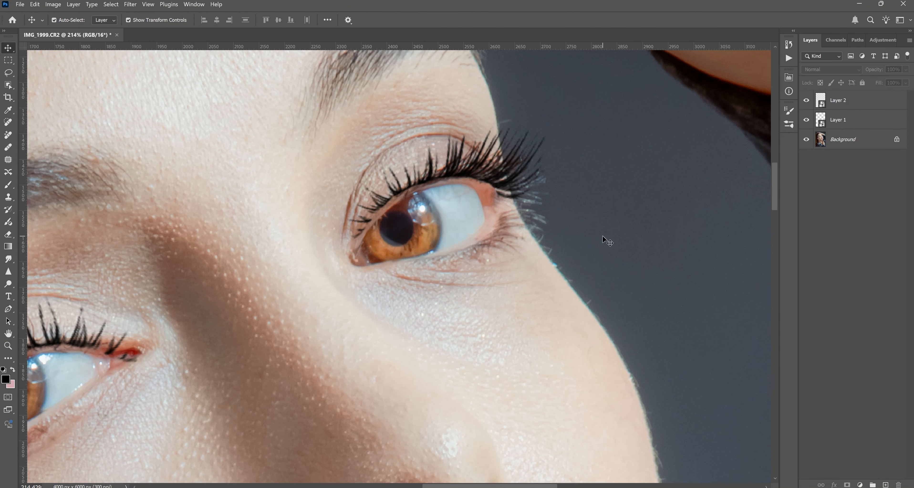
- Lower the opacity of Layer 1 with the far eye's lashes to 43%
{"action": "key", "text": "ctrl+0"}
{"action": "left_click", "coordinate": [8, 345]}
{"action": "left_click_drag", "start_coordinate": [439, 158], "coordinate": [453, 147]}
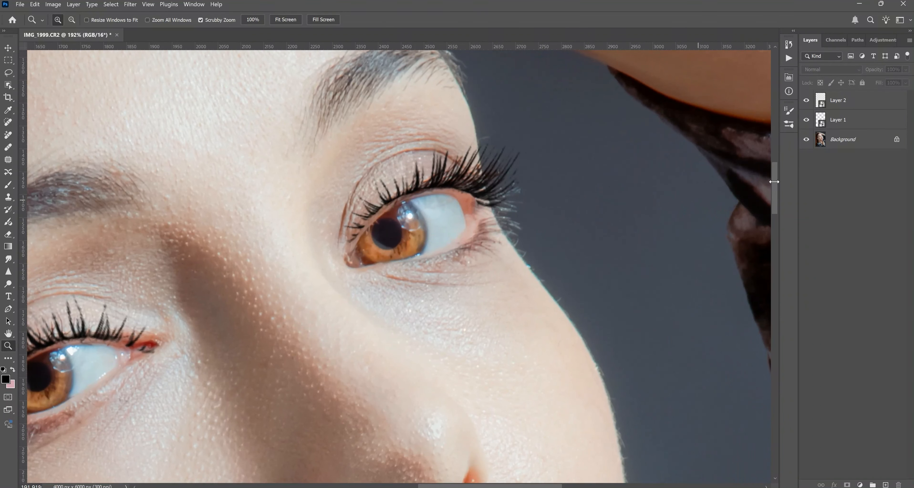
{"action": "left_click", "coordinate": [839, 122]}
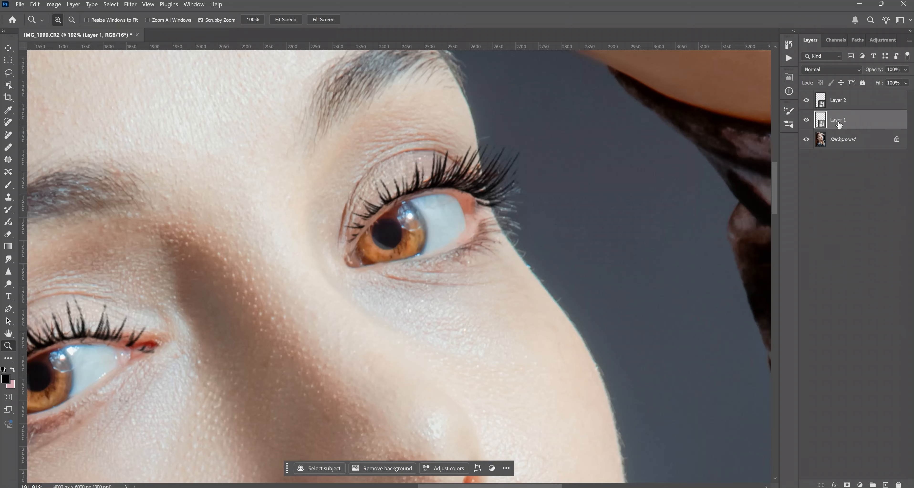
{"action": "left_click_drag", "start_coordinate": [880, 72], "coordinate": [853, 71]}
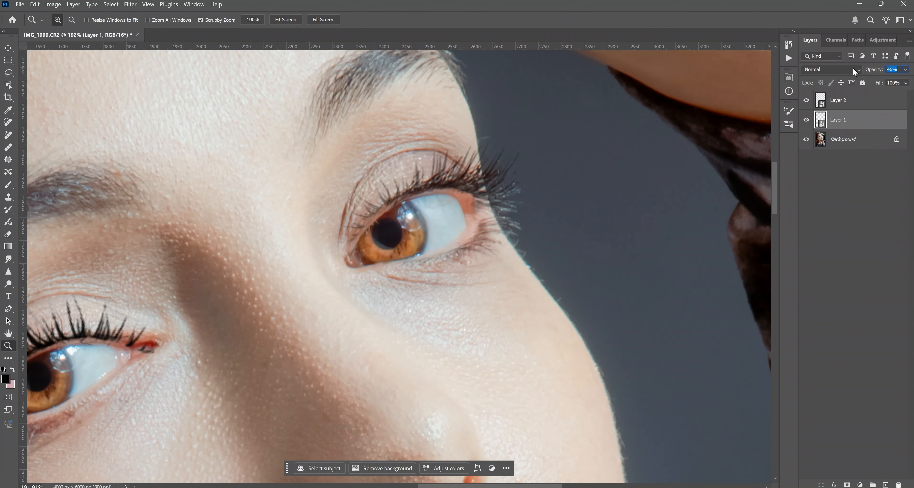
{"action": "left_click_drag", "start_coordinate": [852, 67], "coordinate": [850, 68]}
- Begin a Warp transform on Layer 2, pulling the near eye's lashes outward at the lower outer corner and narrowing the inner upper corner
{"action": "right_click", "coordinate": [459, 254]}
{"action": "left_click", "coordinate": [477, 263]}
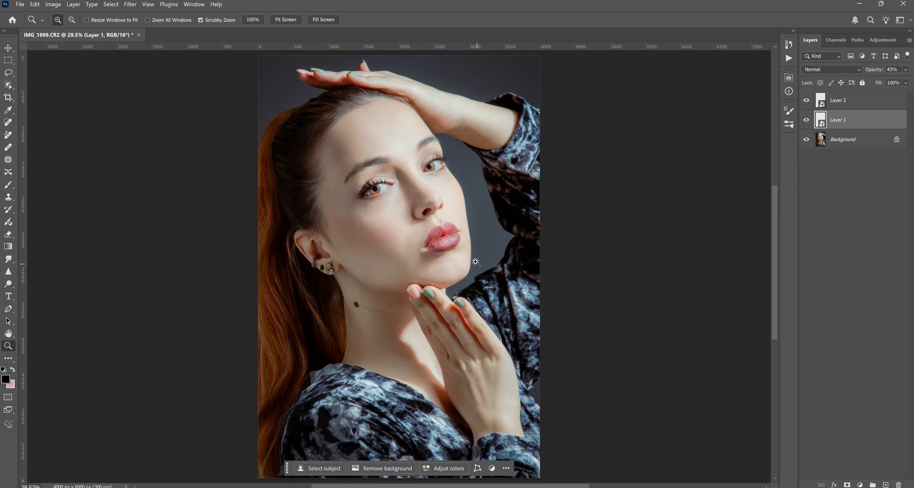
{"action": "left_click_drag", "start_coordinate": [426, 170], "coordinate": [445, 176]}
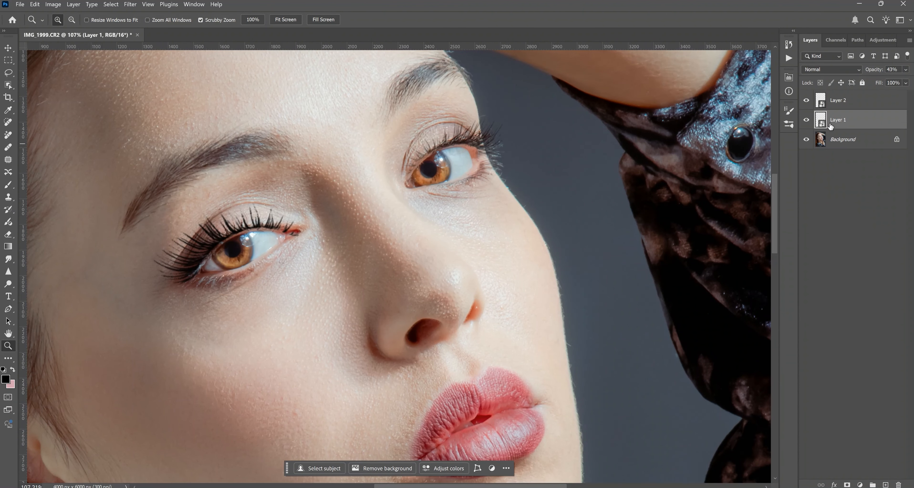
{"action": "left_click", "coordinate": [839, 102]}
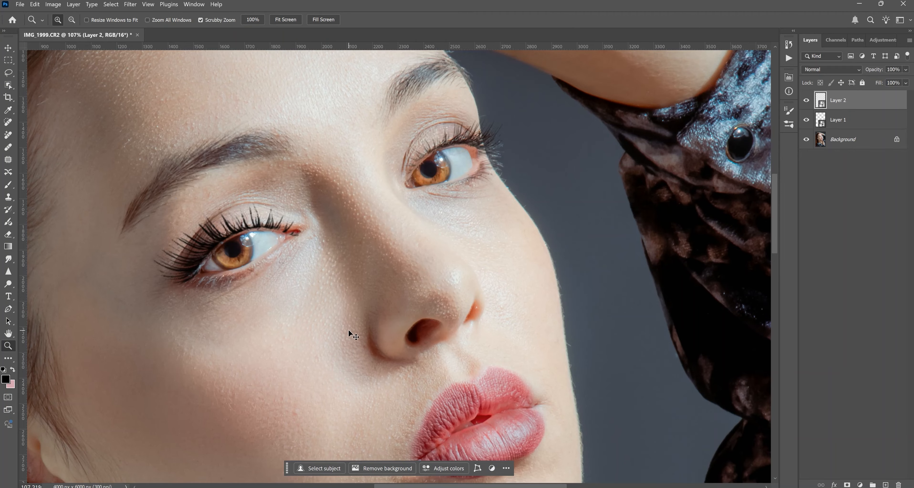
{"action": "key", "text": "ctrl+t"}
{"action": "right_click", "coordinate": [241, 237]}
{"action": "left_click", "coordinate": [250, 339]}
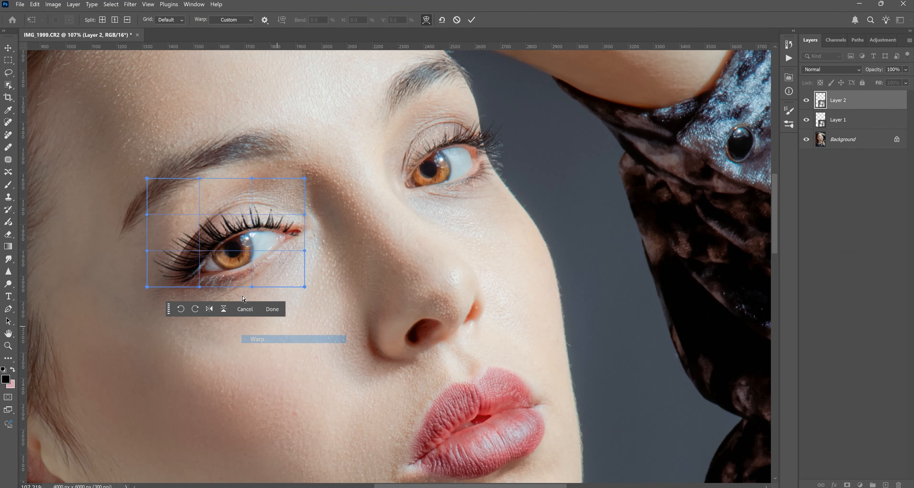
{"action": "mouse_move", "coordinate": [147, 287]}
{"action": "left_mouse_down"}
{"action": "mouse_move", "coordinate": [146, 273]}
{"action": "mouse_move", "coordinate": [136, 288]}
{"action": "left_mouse_up"}
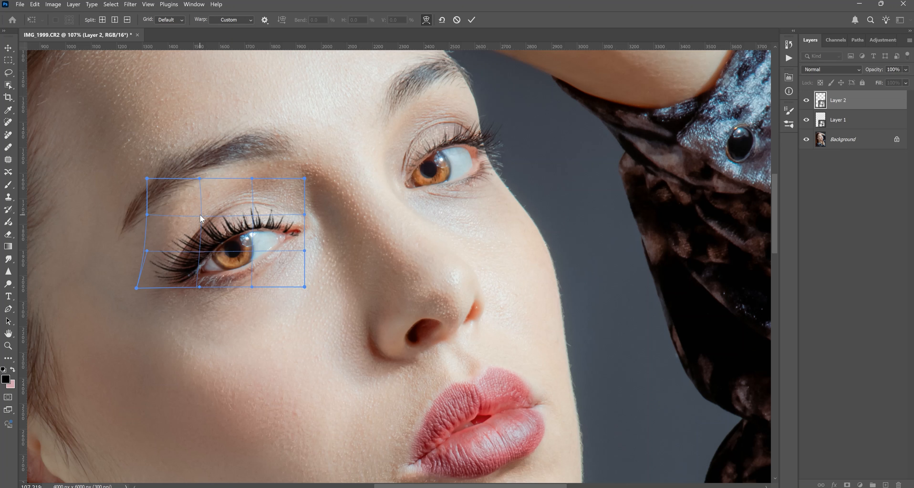
{"action": "left_click_drag", "start_coordinate": [305, 211], "coordinate": [281, 176]}
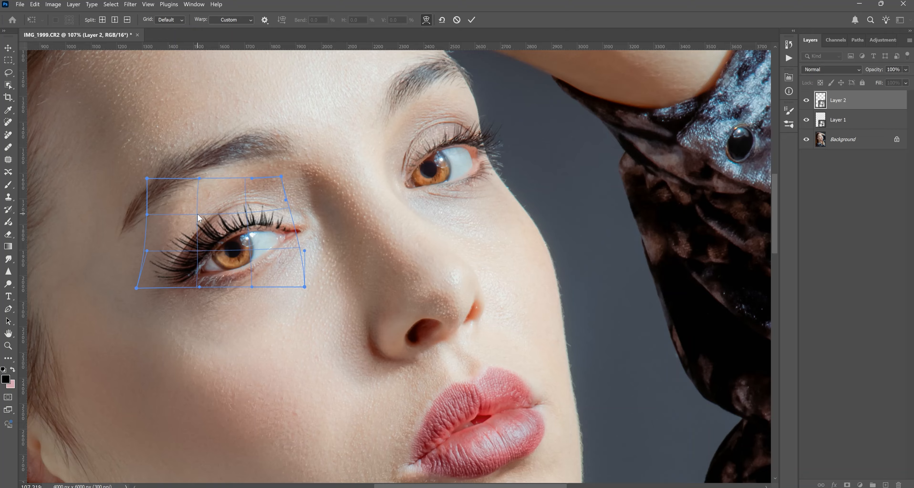
- Refine the middle of the near-eye lash warp and bend its upper and lower edges slightly to follow the lid
{"action": "left_click_drag", "start_coordinate": [198, 215], "coordinate": [196, 215]}
{"action": "left_click_drag", "start_coordinate": [243, 179], "coordinate": [241, 184]}
{"action": "left_click_drag", "start_coordinate": [289, 206], "coordinate": [287, 203]}
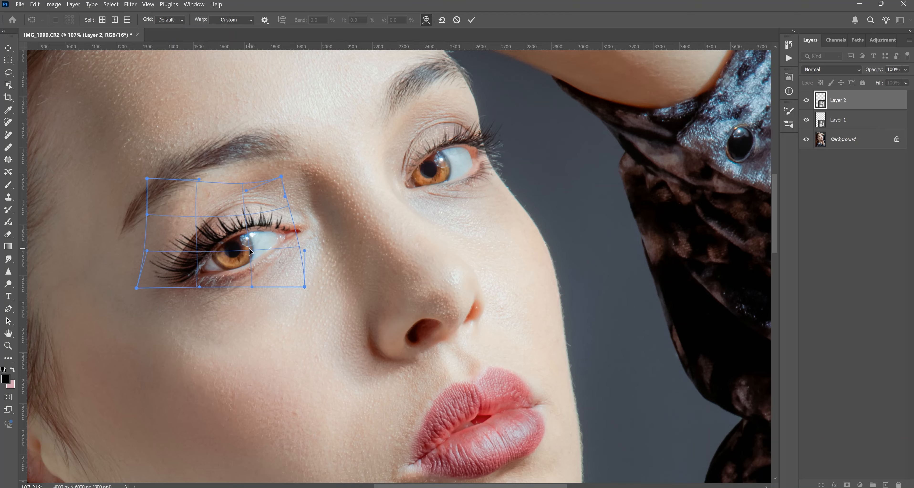
{"action": "left_click_drag", "start_coordinate": [199, 287], "coordinate": [196, 286]}
- Pull the near-eye lash warp's outer upper corner and outer edge inward so the lashes curve along the lid
{"action": "left_click_drag", "start_coordinate": [147, 179], "coordinate": [164, 192]}
{"action": "left_click_drag", "start_coordinate": [147, 251], "coordinate": [170, 253]}
{"action": "left_click_drag", "start_coordinate": [137, 288], "coordinate": [141, 285]}
{"action": "left_click_drag", "start_coordinate": [147, 216], "coordinate": [174, 225]}
{"action": "left_click_drag", "start_coordinate": [168, 194], "coordinate": [203, 253]}
- Fine-tune the inner edge and middle of the near-eye lash warp and apply it
{"action": "left_click_drag", "start_coordinate": [288, 200], "coordinate": [286, 205]}
{"action": "left_click_drag", "start_coordinate": [302, 251], "coordinate": [301, 245]}
{"action": "left_click_drag", "start_coordinate": [246, 252], "coordinate": [239, 252]}
{"action": "left_click", "coordinate": [472, 20]}
{"action": "key", "text": "z"}
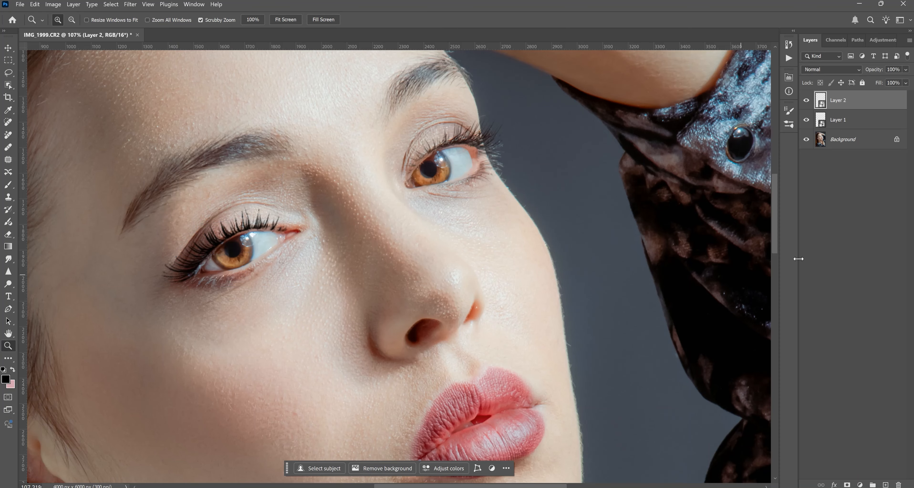
- Set the opacity of Layer 2 with the near eye's lashes to 35% and of Layer 1 to 48%
{"action": "key", "text": "4"}
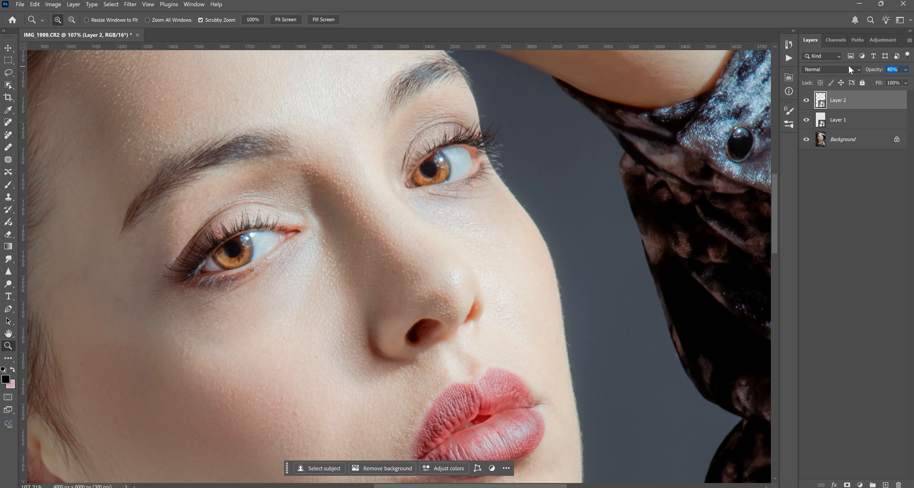
{"action": "key", "text": "Return"}
{"action": "key", "text": "alt+bracketleft"}
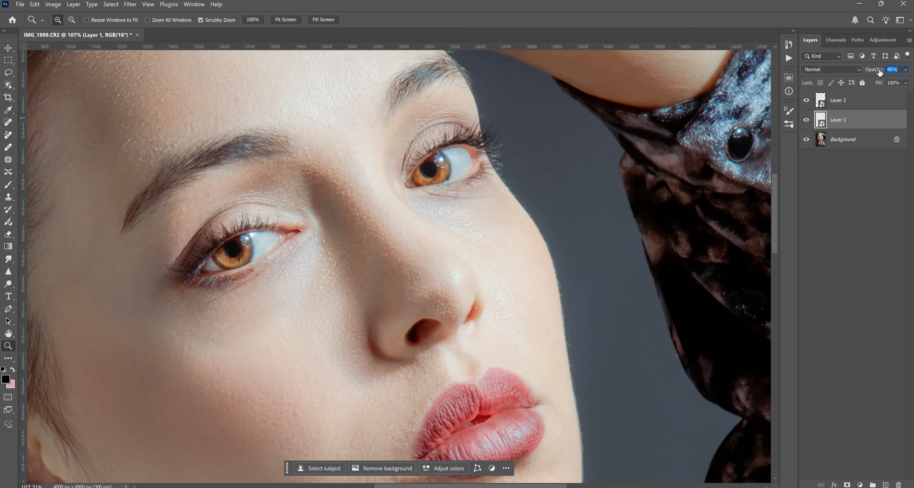
{"action": "left_click_drag", "start_coordinate": [888, 72], "coordinate": [881, 71]}
{"action": "key", "text": "alt+bracketright"}
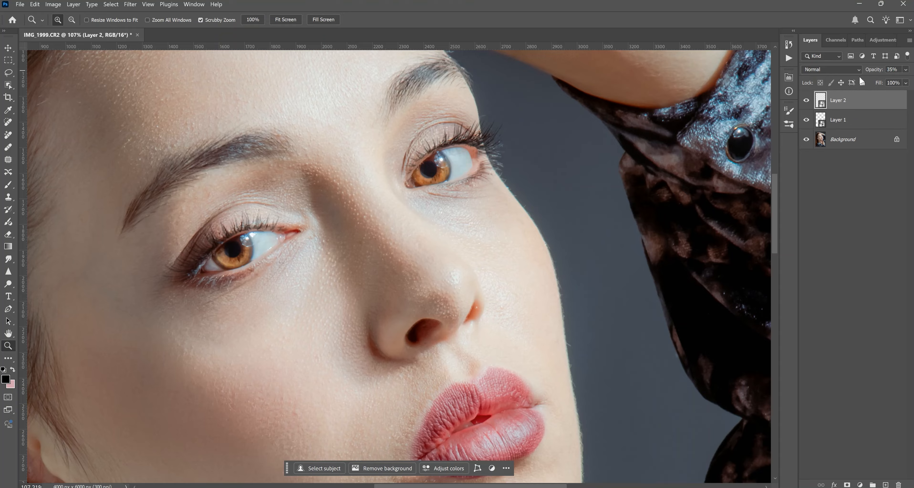
- Begin a Warp transform on Layer 1 and pull the outer upper corner of the far eye's lashes inward and down
{"action": "key", "text": "ctrl+0"}
{"action": "left_click_drag", "start_coordinate": [405, 169], "coordinate": [446, 186]}
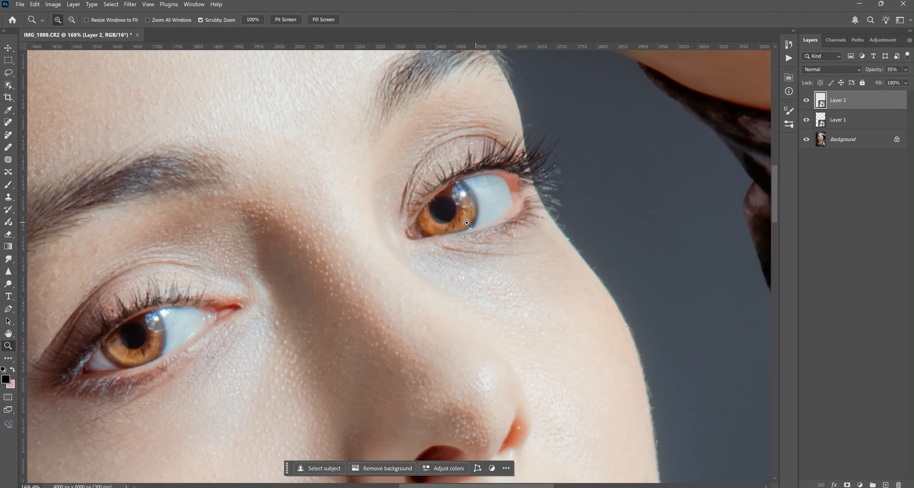
{"action": "left_click", "coordinate": [842, 122]}
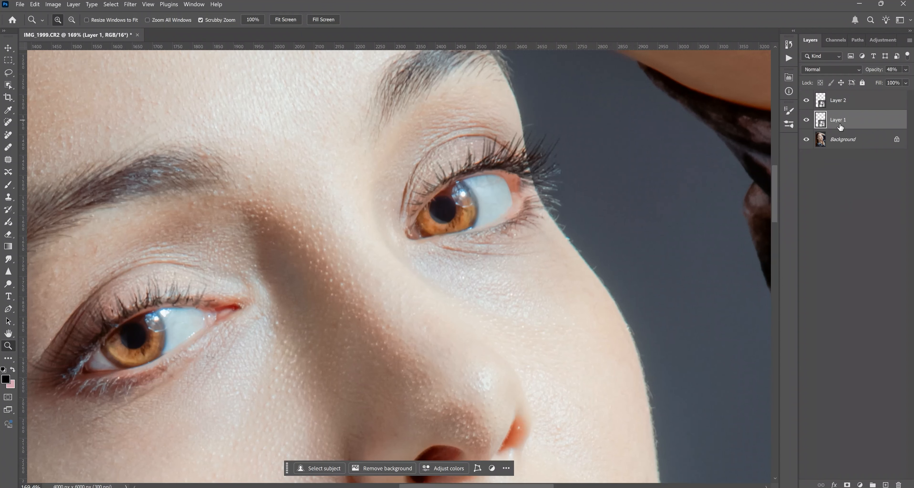
{"action": "right_click", "coordinate": [857, 120]}
{"action": "key", "text": "Escape"}
{"action": "key", "text": "ctrl+t"}
{"action": "right_click", "coordinate": [511, 182]}
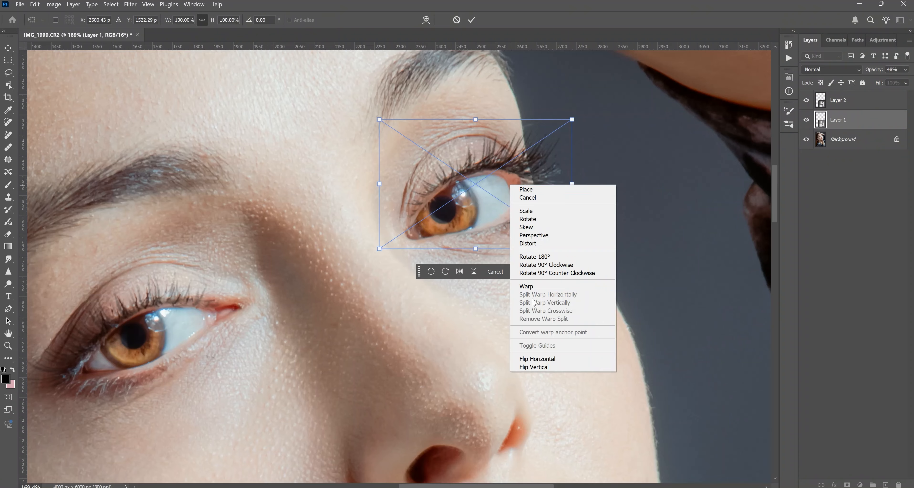
{"action": "left_click", "coordinate": [526, 286]}
{"action": "left_click_drag", "start_coordinate": [572, 123], "coordinate": [558, 142]}
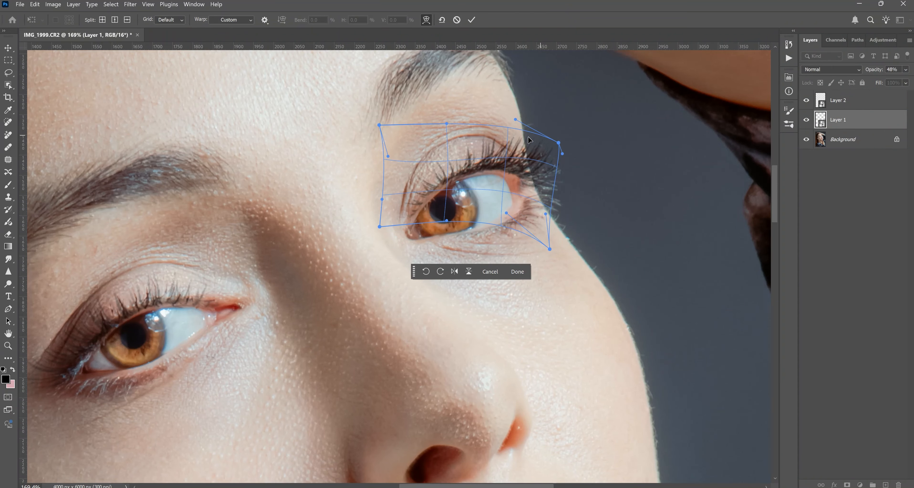
- Lower the upper edge and outer upper corner of the far-eye lash warp, adjusting its middle to follow the lid
{"action": "left_click_drag", "start_coordinate": [516, 119], "coordinate": [502, 135]}
{"action": "left_click_drag", "start_coordinate": [501, 191], "coordinate": [502, 191]}
{"action": "left_click_drag", "start_coordinate": [446, 188], "coordinate": [448, 189]}
{"action": "left_click_drag", "start_coordinate": [502, 135], "coordinate": [497, 140]}
{"action": "mouse_move", "coordinate": [558, 142]}
{"action": "left_mouse_down"}
{"action": "mouse_move", "coordinate": [545, 150]}
{"action": "mouse_move", "coordinate": [557, 155]}
{"action": "left_mouse_up"}
{"action": "left_click_drag", "start_coordinate": [500, 141], "coordinate": [515, 141]}
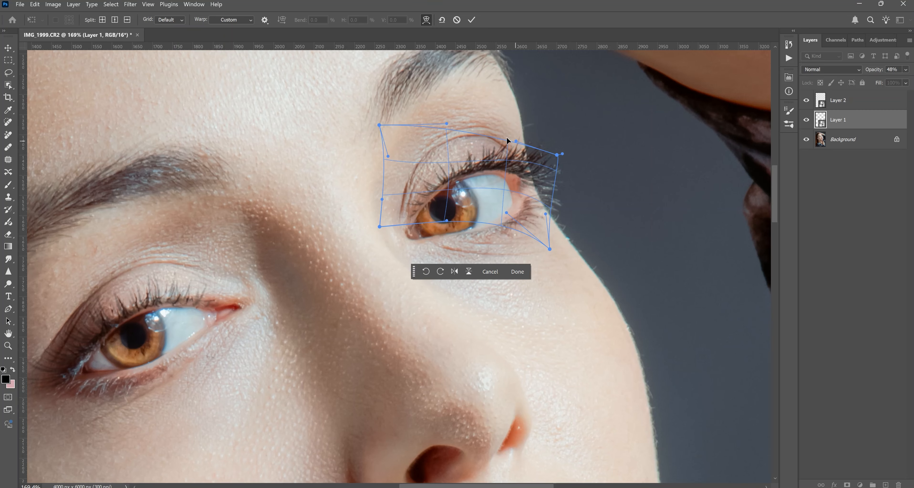
- Move the far-eye lash warp's inner upper and outer lower corners inward, refine its middle and upper edge, and apply it
{"action": "left_click_drag", "start_coordinate": [379, 125], "coordinate": [395, 149]}
{"action": "left_click_drag", "start_coordinate": [451, 188], "coordinate": [507, 187]}
{"action": "left_click_drag", "start_coordinate": [548, 251], "coordinate": [513, 263]}
{"action": "left_click_drag", "start_coordinate": [547, 214], "coordinate": [543, 220]}
{"action": "left_click_drag", "start_coordinate": [501, 190], "coordinate": [504, 186]}
{"action": "left_click_drag", "start_coordinate": [509, 141], "coordinate": [520, 136]}
{"action": "left_click", "coordinate": [473, 20]}
{"action": "key", "text": "z"}
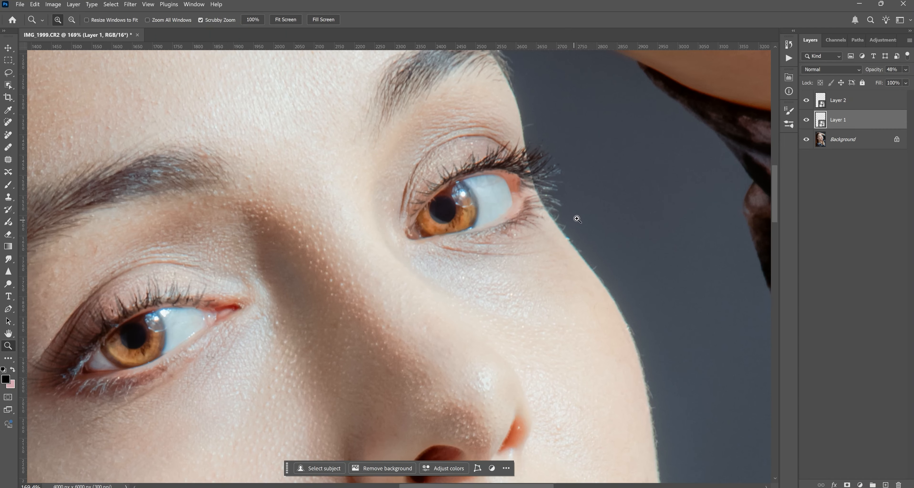
- Compare the far eye's lashes before and after the last transform using the document history
{"action": "key", "text": "ctrl+0"}
{"action": "left_click_drag", "start_coordinate": [436, 182], "coordinate": [411, 212]}
{"action": "left_click_drag", "start_coordinate": [487, 154], "coordinate": [488, 153]}
{"action": "left_click", "coordinate": [790, 44]}
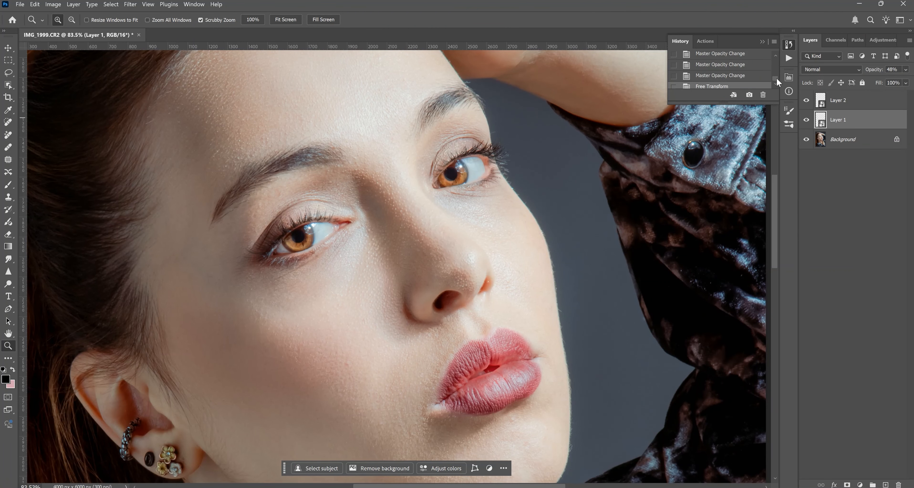
{"action": "scroll", "coordinate": [776, 79], "scroll_direction": "down", "scroll_amount": 1}
{"action": "left_click", "coordinate": [747, 73]}
{"action": "left_click", "coordinate": [739, 84]}
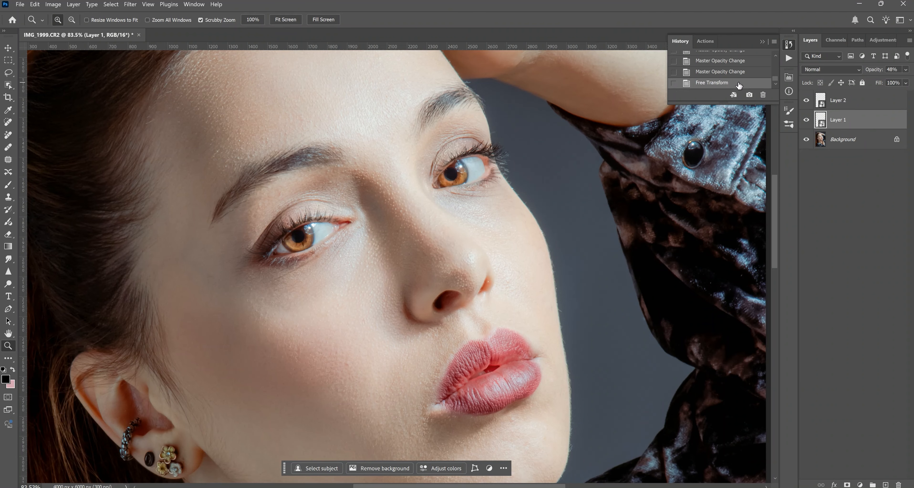
{"action": "left_click", "coordinate": [738, 73]}
{"action": "left_click", "coordinate": [732, 85]}
- Set the opacity of Layer 1 with the far eye's lashes to 53%
{"action": "left_click_drag", "start_coordinate": [867, 72], "coordinate": [863, 69]}
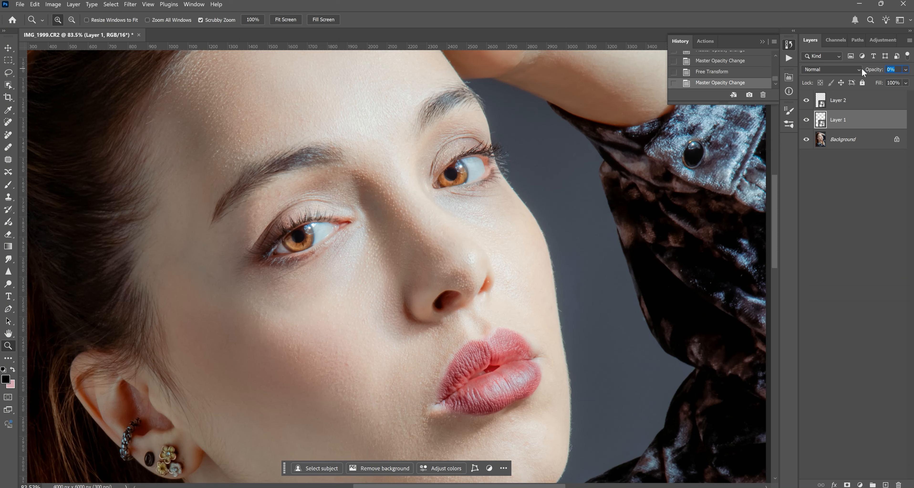
{"action": "left_click_drag", "start_coordinate": [864, 69], "coordinate": [870, 71]}
{"action": "type", "text": "53"}
{"action": "key", "text": "Return"}
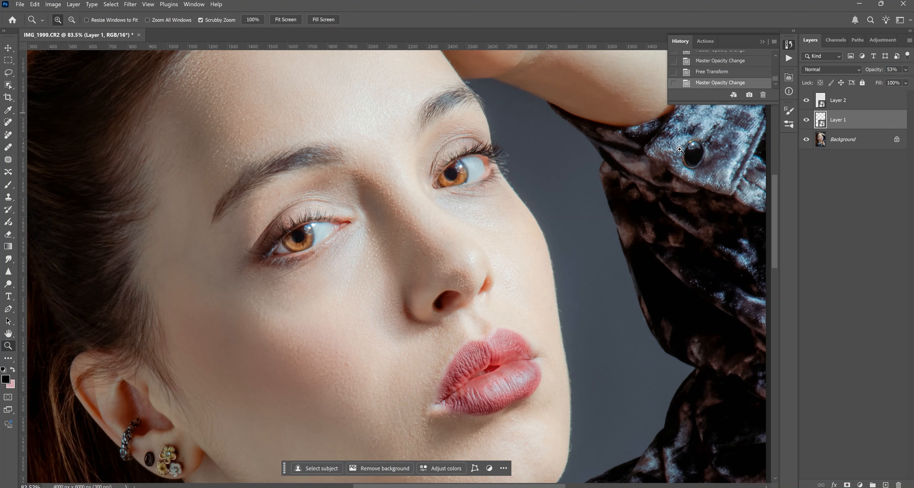
- Readjust the lash opacities to 44% for Layer 1 and 43% for Layer 2, and close the history
{"action": "left_click", "coordinate": [857, 107]}
{"action": "left_click", "coordinate": [862, 118]}
{"action": "left_click_drag", "start_coordinate": [879, 70], "coordinate": [872, 76]}
{"action": "left_click", "coordinate": [859, 103]}
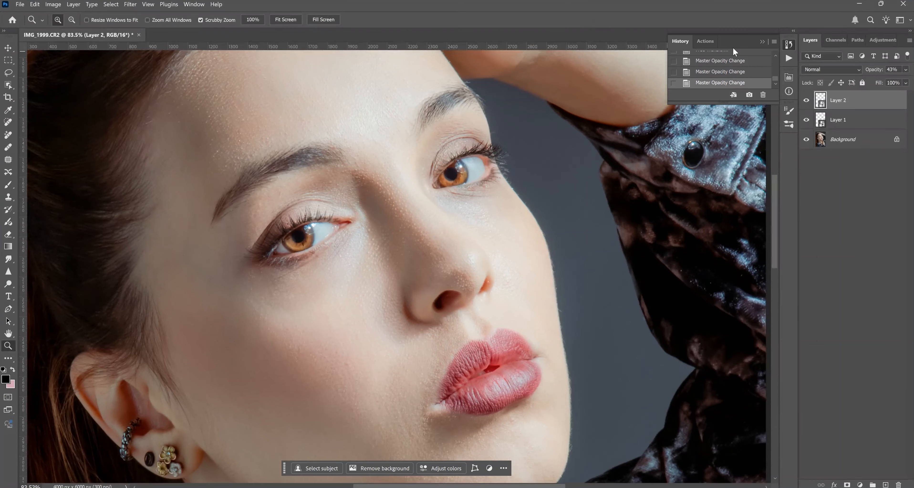
{"action": "left_click", "coordinate": [763, 41]}
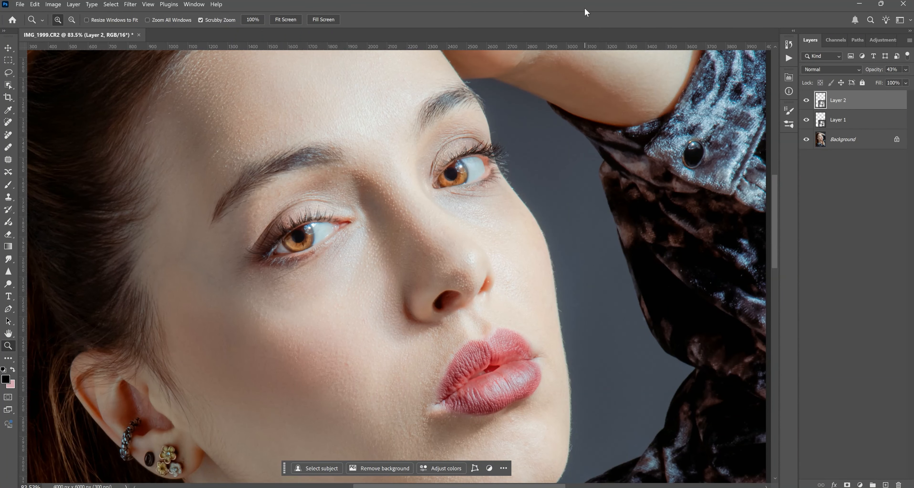
- Compare the far eye with Layer 1 hidden and shown, and lower that layer's opacity to 42%
{"action": "key", "text": "ctrl+0"}
{"action": "left_click_drag", "start_coordinate": [419, 151], "coordinate": [475, 200]}
{"action": "left_click", "coordinate": [841, 120]}
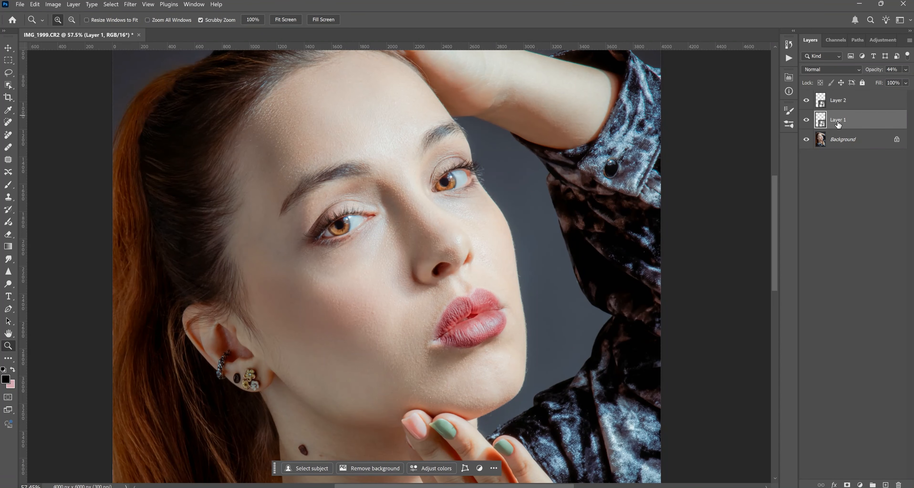
{"action": "left_click", "coordinate": [806, 120]}
{"action": "left_click", "coordinate": [806, 121]}
{"action": "left_click_drag", "start_coordinate": [880, 71], "coordinate": [884, 71]}
- Begin another Warp transform on Layer 1 and raise the upper edge of the far eye's lash warp toward the brow
{"action": "right_click", "coordinate": [394, 260]}
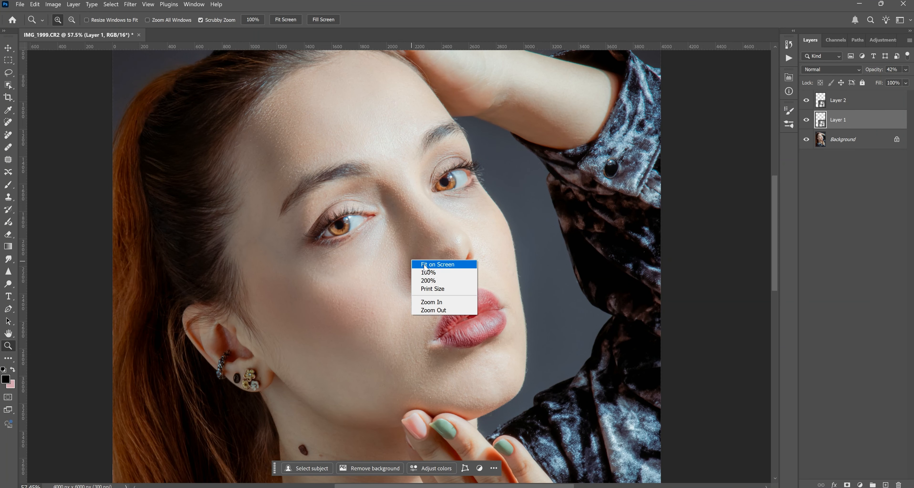
{"action": "left_click", "coordinate": [426, 264]}
{"action": "left_click_drag", "start_coordinate": [416, 315], "coordinate": [413, 311]}
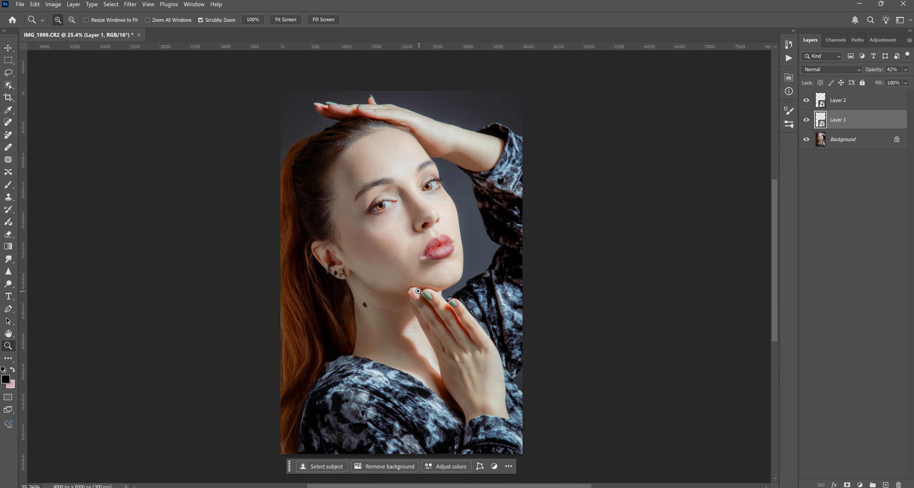
{"action": "left_click_drag", "start_coordinate": [413, 194], "coordinate": [427, 190]}
{"action": "left_click_drag", "start_coordinate": [424, 161], "coordinate": [443, 159]}
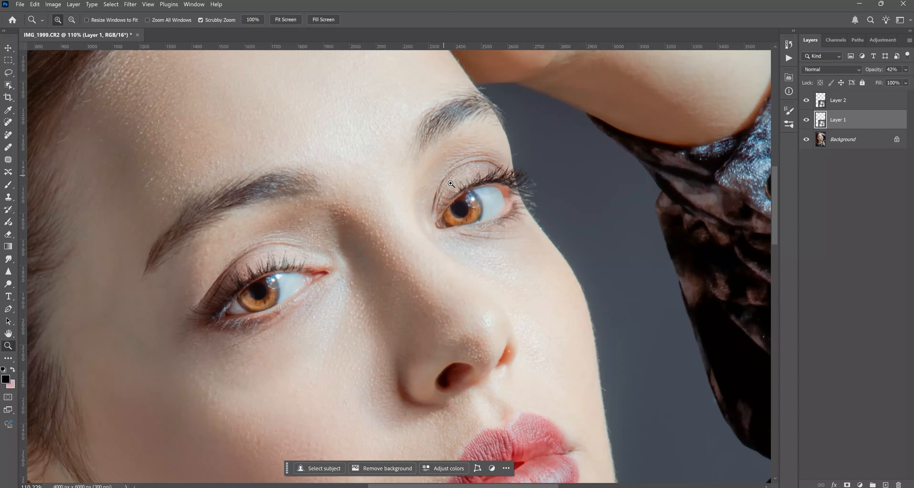
{"action": "right_click", "coordinate": [846, 122]}
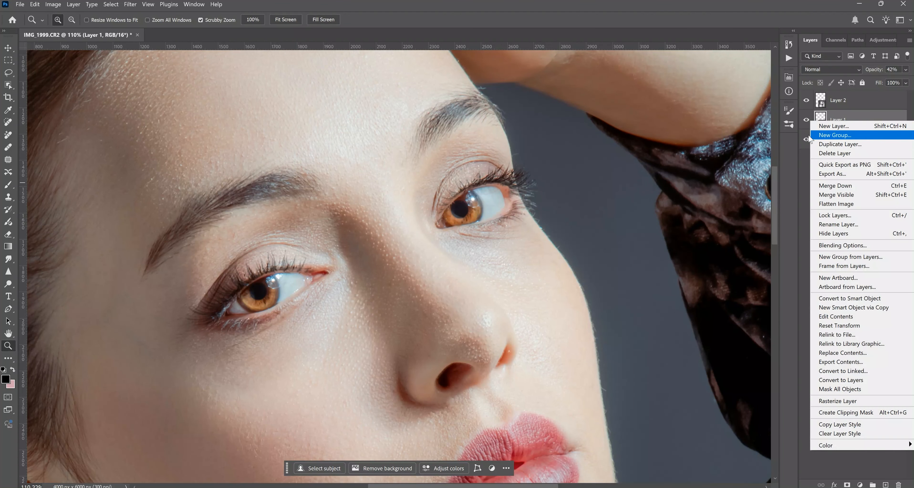
{"action": "left_click", "coordinate": [717, 153]}
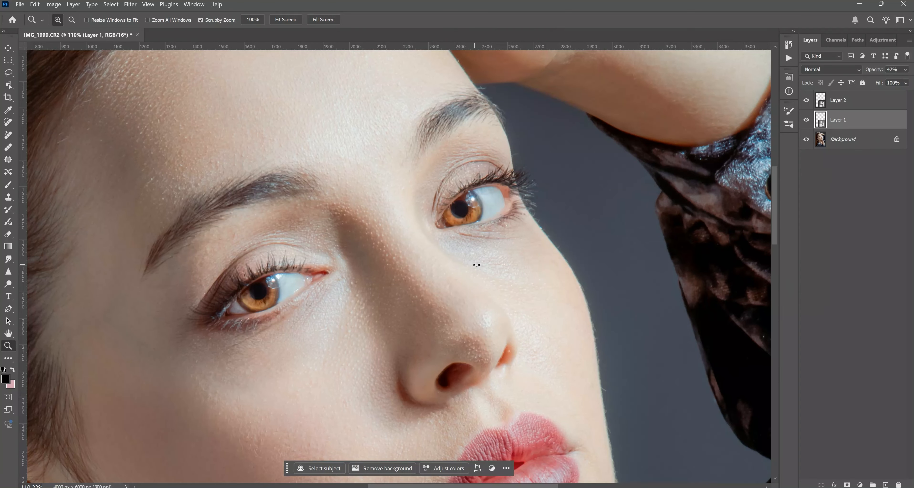
{"action": "key", "text": "ctrl+t"}
{"action": "right_click", "coordinate": [480, 202]}
{"action": "left_click", "coordinate": [525, 308]}
{"action": "left_click_drag", "start_coordinate": [536, 172], "coordinate": [512, 157]}
{"action": "left_click_drag", "start_coordinate": [465, 179], "coordinate": [469, 143]}
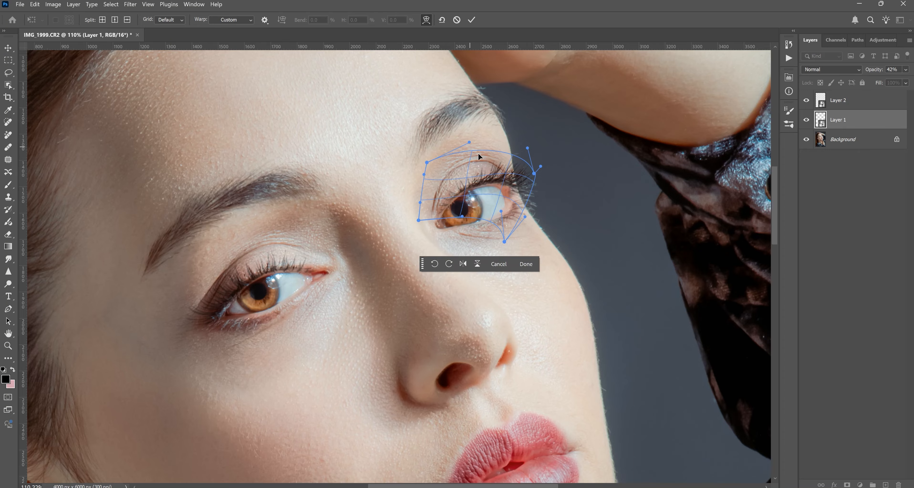
- Adjust the middle and outer upper curve of the far-eye lash warp and apply it
{"action": "left_click_drag", "start_coordinate": [496, 200], "coordinate": [495, 195]}
{"action": "left_click_drag", "start_coordinate": [541, 166], "coordinate": [515, 159]}
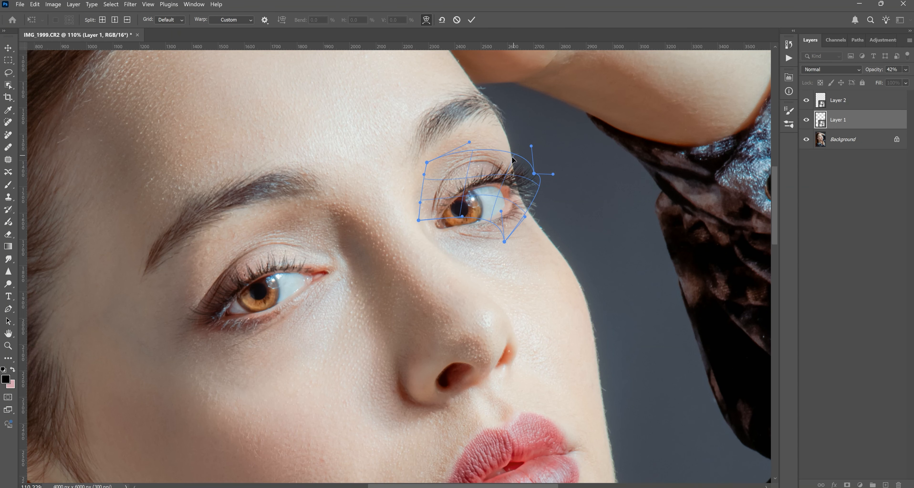
{"action": "left_click", "coordinate": [469, 21]}
{"action": "key", "text": "z"}
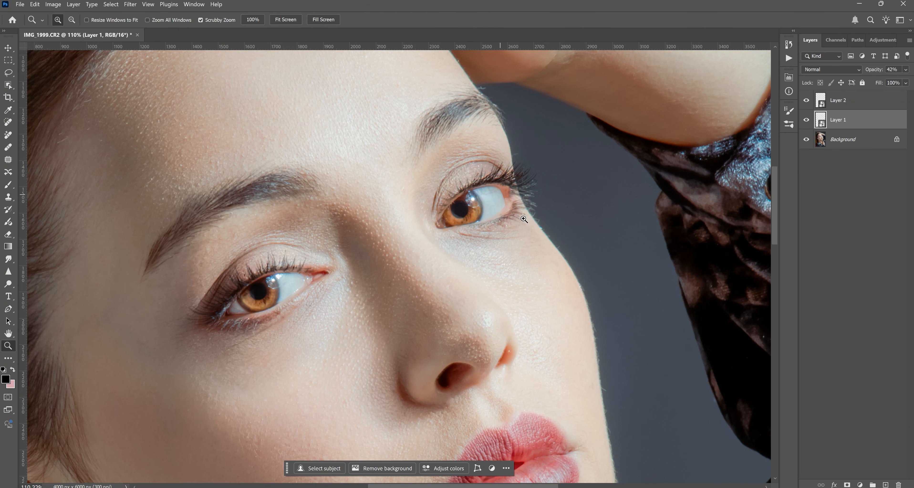
- Hide Layer 1, add a new layer above the Background, and set the Clone Stamp to sample All Layers
{"action": "left_click", "coordinate": [506, 196]}
{"action": "left_click", "coordinate": [806, 120]}
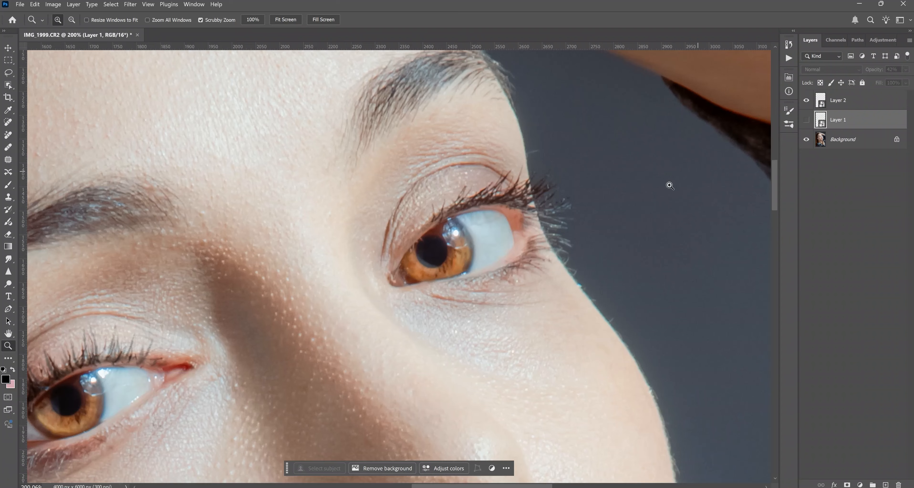
{"action": "key", "text": "s"}
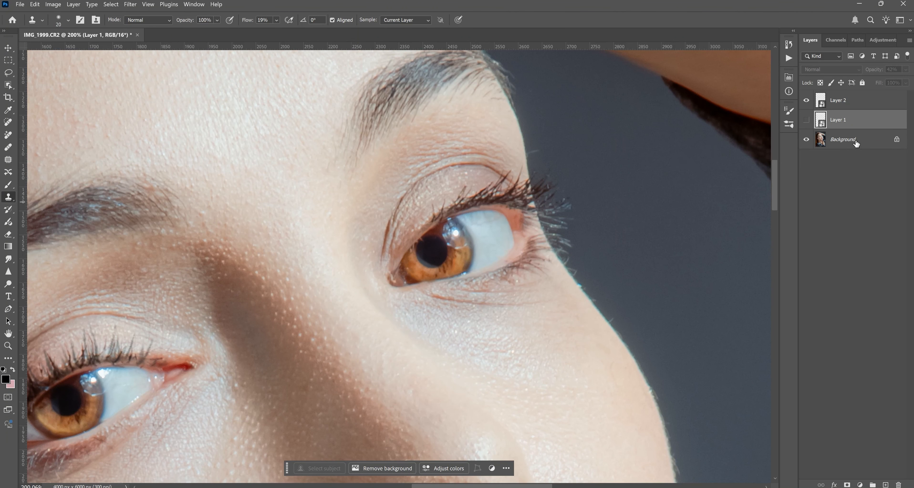
{"action": "left_click", "coordinate": [856, 141]}
{"action": "left_click", "coordinate": [807, 120]}
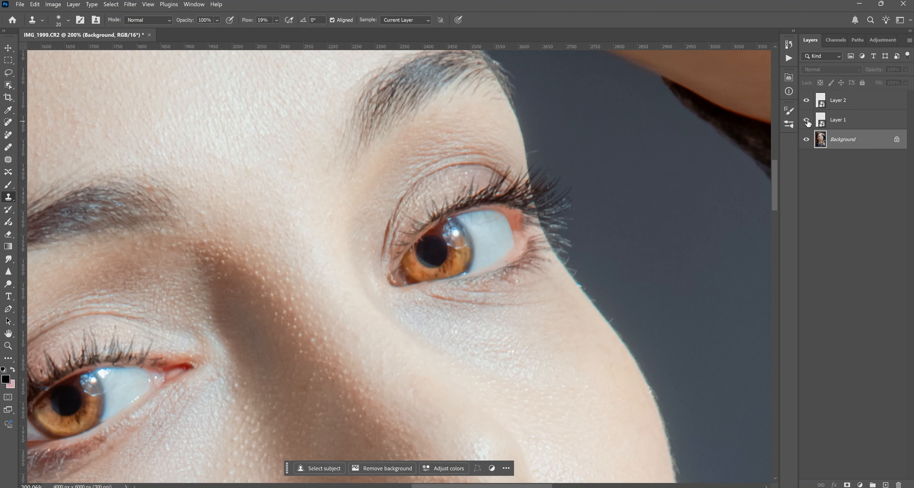
{"action": "left_click", "coordinate": [807, 122]}
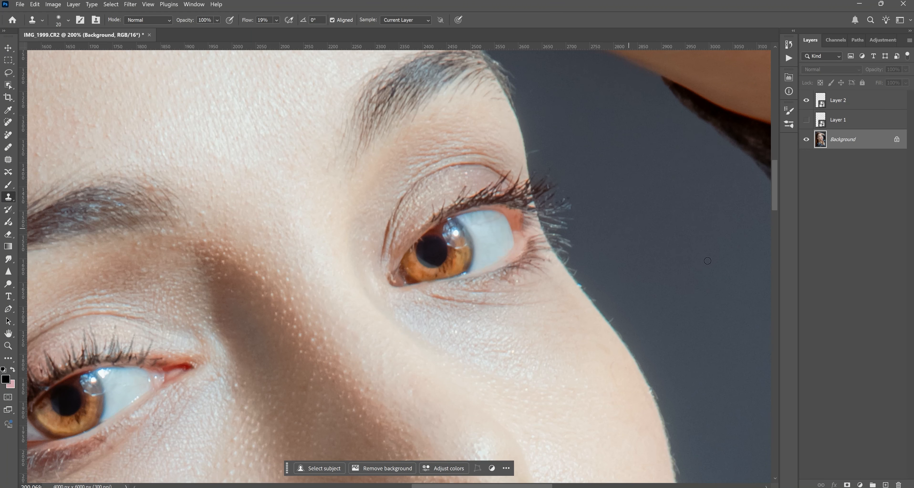
{"action": "left_click", "coordinate": [886, 485]}
{"action": "left_click", "coordinate": [422, 21]}
{"action": "left_click", "coordinate": [420, 48]}
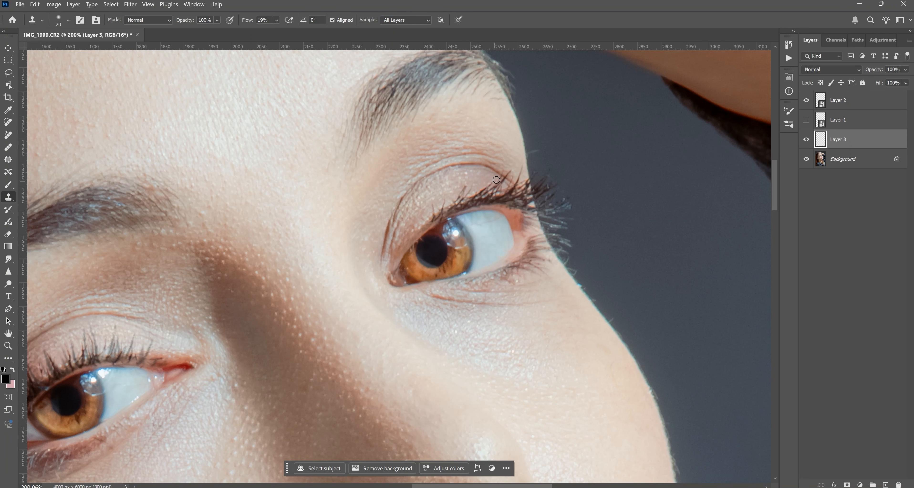
- Clone eyelid skin over the natural upper lashes of the far eye on Layer 3, and show Layer 1 again
{"action": "left_click", "coordinate": [493, 171], "text": "alt"}
{"action": "left_click_drag", "start_coordinate": [500, 179], "coordinate": [485, 189]}
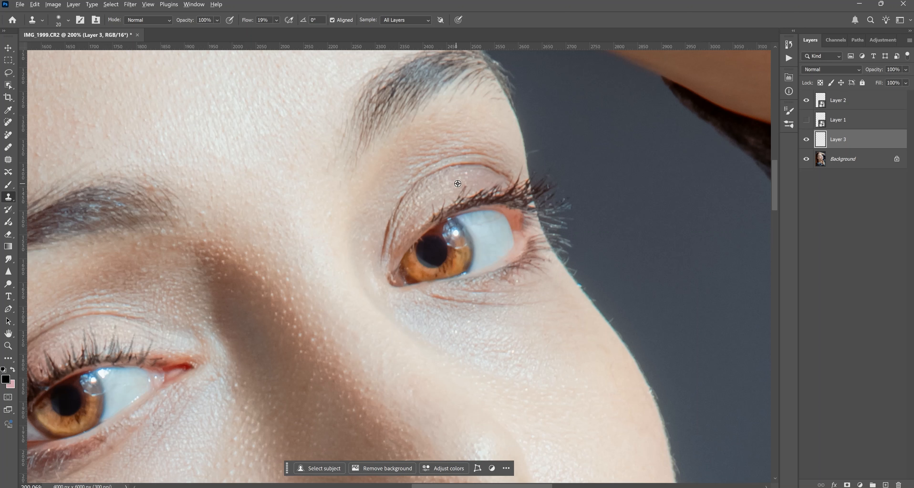
{"action": "left_click", "coordinate": [806, 121]}
{"action": "left_click", "coordinate": [806, 121]}
{"action": "left_click", "coordinate": [477, 185], "text": "alt"}
{"action": "mouse_move", "coordinate": [481, 193]}
{"action": "left_mouse_down"}
{"action": "mouse_move", "coordinate": [473, 191]}
{"action": "mouse_move", "coordinate": [491, 182]}
{"action": "mouse_move", "coordinate": [482, 198]}
{"action": "mouse_move", "coordinate": [459, 191]}
{"action": "left_mouse_up"}
{"action": "left_click", "coordinate": [451, 181], "text": "alt"}
{"action": "left_click", "coordinate": [806, 121]}
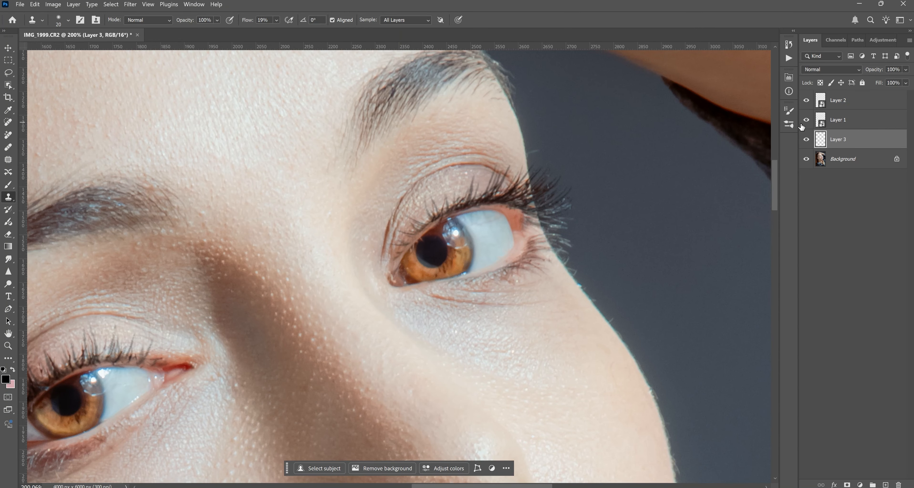
{"action": "key", "text": "ctrl+0"}
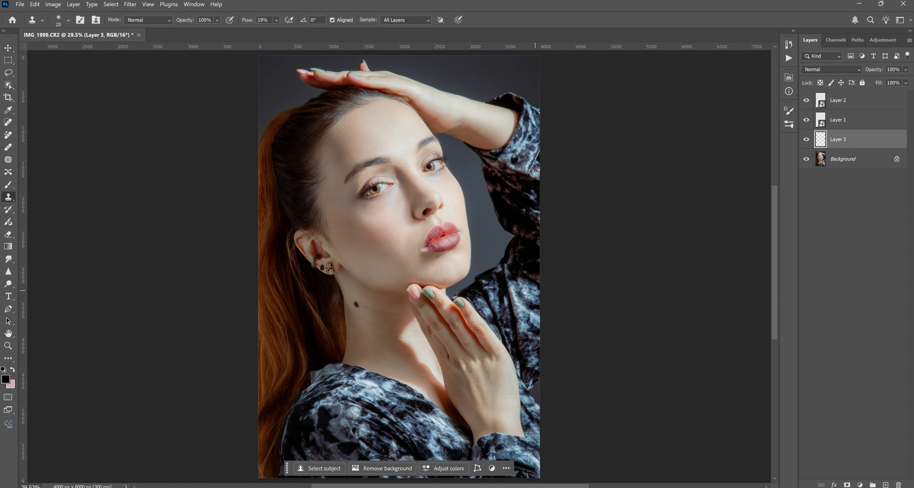
- Hide Layer 2 and try the Remove tool on the natural upper lashes of the near eye
{"action": "left_click", "coordinate": [8, 345]}
{"action": "left_click_drag", "start_coordinate": [422, 154], "coordinate": [495, 219]}
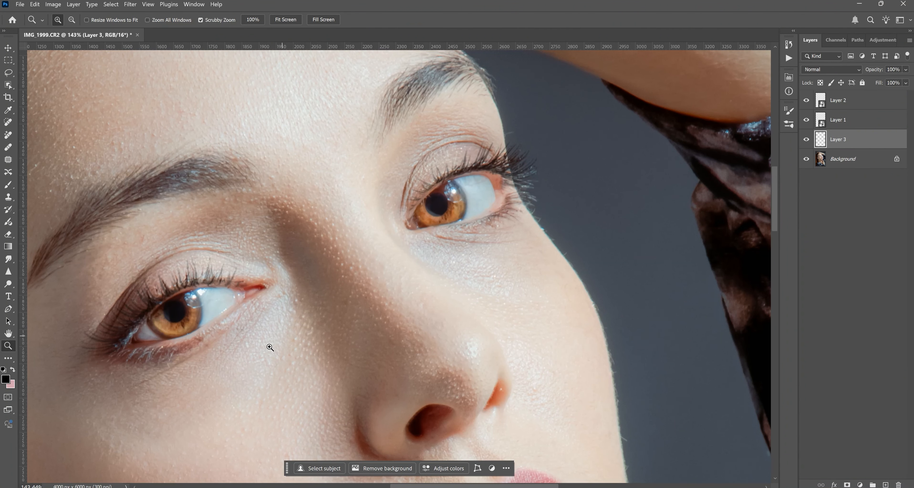
{"action": "left_click_drag", "start_coordinate": [260, 377], "coordinate": [386, 343]}
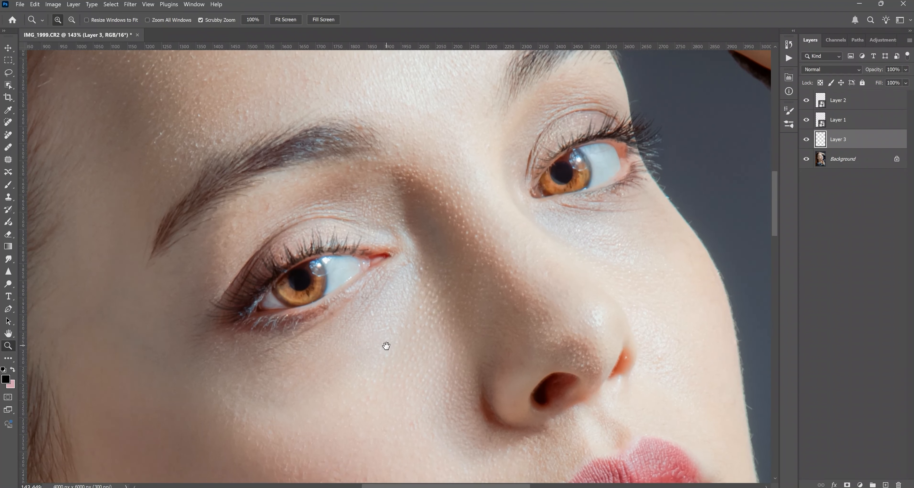
{"action": "left_click", "coordinate": [807, 101]}
{"action": "left_click_drag", "start_coordinate": [278, 263], "coordinate": [292, 262]}
{"action": "scroll", "coordinate": [292, 263], "scroll_direction": "up", "scroll_amount": 3}
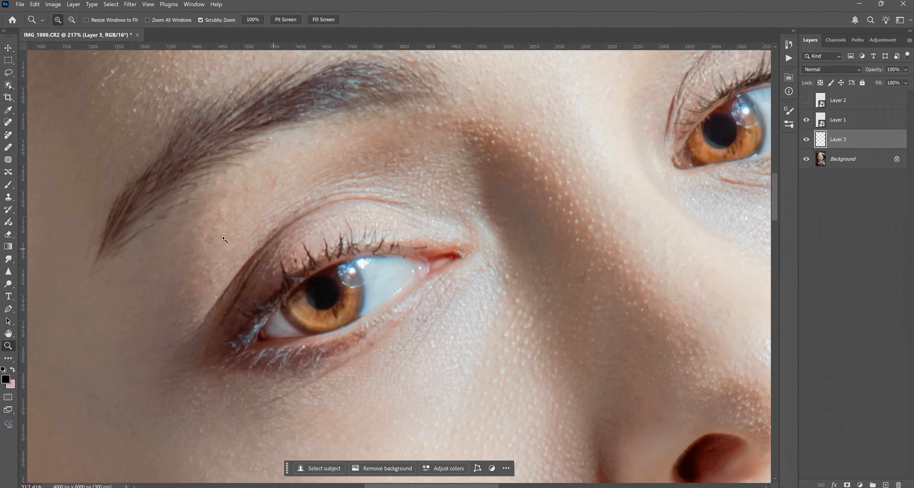
{"action": "left_click", "coordinate": [9, 198]}
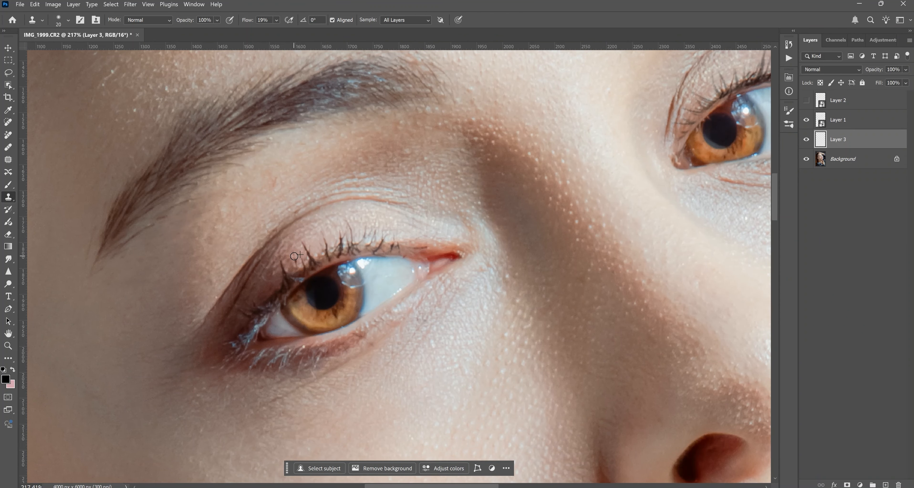
{"action": "left_click", "coordinate": [8, 134]}
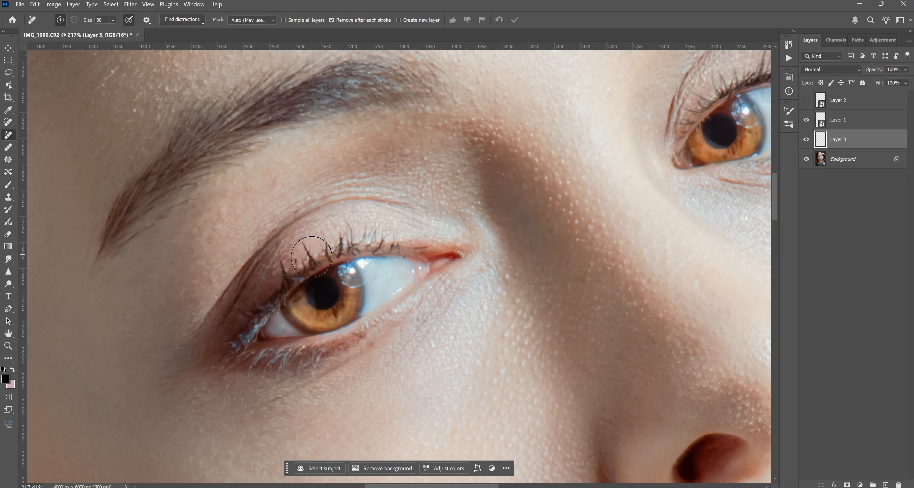
{"action": "left_click_drag", "start_coordinate": [294, 254], "coordinate": [295, 264]}
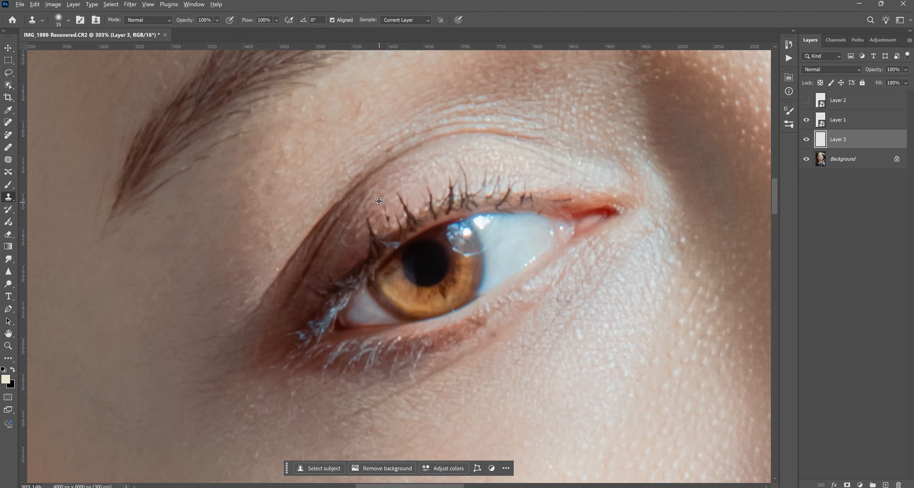
- Set the Clone Stamp to size 10 sampling All Layers, and clone skin over the near eye's outer upper lashes
{"action": "key", "text": "bracketleft"}
{"action": "key", "text": "bracketleft"}
{"action": "key", "text": "bracketleft"}
{"action": "left_click", "coordinate": [406, 19]}
{"action": "left_click", "coordinate": [397, 45]}
{"action": "left_click", "coordinate": [377, 211], "text": "alt"}
{"action": "mouse_move", "coordinate": [388, 215]}
{"action": "left_mouse_down"}
{"action": "mouse_move", "coordinate": [386, 204]}
{"action": "mouse_move", "coordinate": [398, 225]}
{"action": "left_mouse_up"}
{"action": "left_click", "coordinate": [390, 206], "text": "alt"}
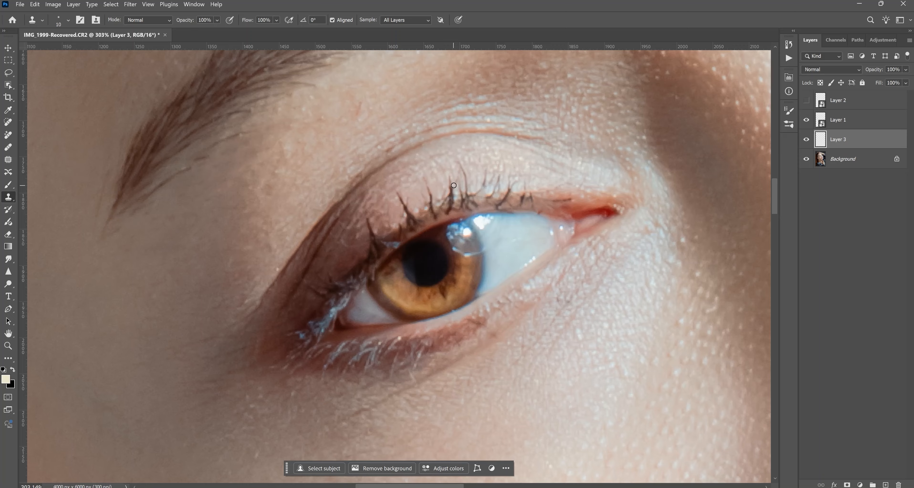
- Continue cloning along the near eye's middle and inner lashes, undo the inner-corner stroke, and show Layer 2 again
{"action": "left_click", "coordinate": [436, 192], "text": "alt"}
{"action": "left_click_drag", "start_coordinate": [442, 203], "coordinate": [446, 198]}
{"action": "left_click", "coordinate": [560, 193], "text": "alt"}
{"action": "left_click_drag", "start_coordinate": [554, 201], "coordinate": [571, 199]}
{"action": "key", "text": "ctrl+z"}
{"action": "left_click", "coordinate": [570, 205], "text": "alt"}
{"action": "left_click", "coordinate": [573, 196], "text": "alt"}
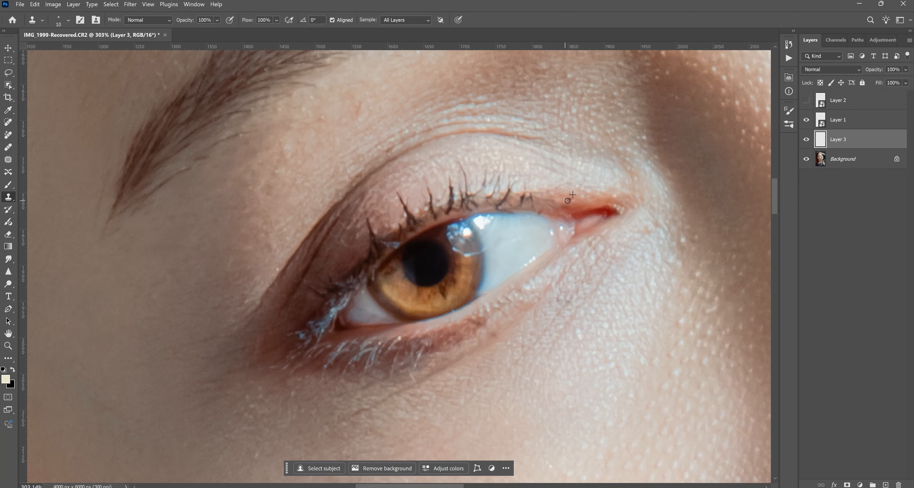
{"action": "left_click", "coordinate": [546, 216], "text": "alt"}
{"action": "key", "text": "ctrl+0"}
{"action": "left_click", "coordinate": [807, 101]}
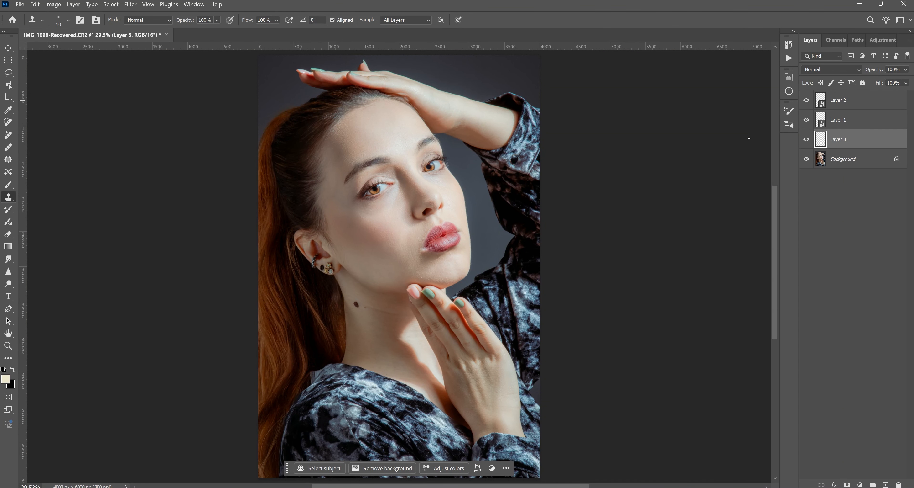
- Merge Layer 2, Layer 1 and Layer 3 into the Background
{"action": "left_click", "coordinate": [14, 347]}
{"action": "left_click_drag", "start_coordinate": [380, 278], "coordinate": [377, 289]}
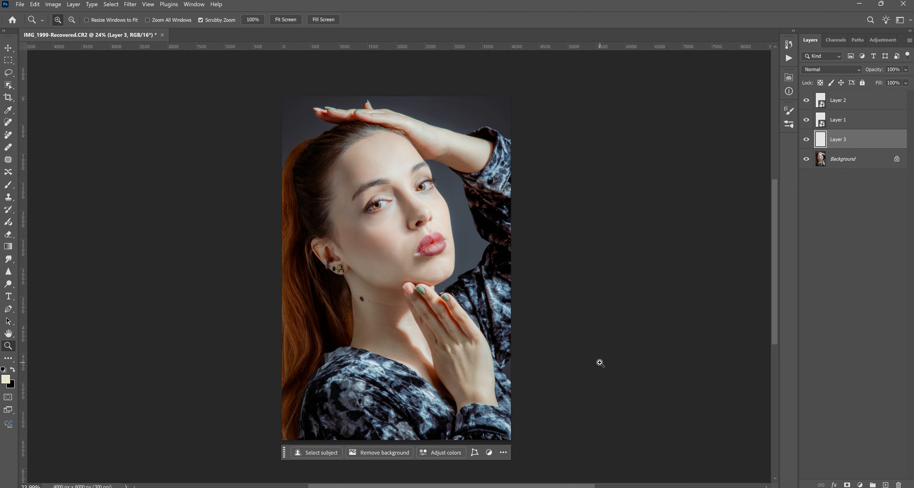
{"action": "left_click", "coordinate": [876, 105]}
{"action": "left_click", "coordinate": [855, 165], "text": "shift"}
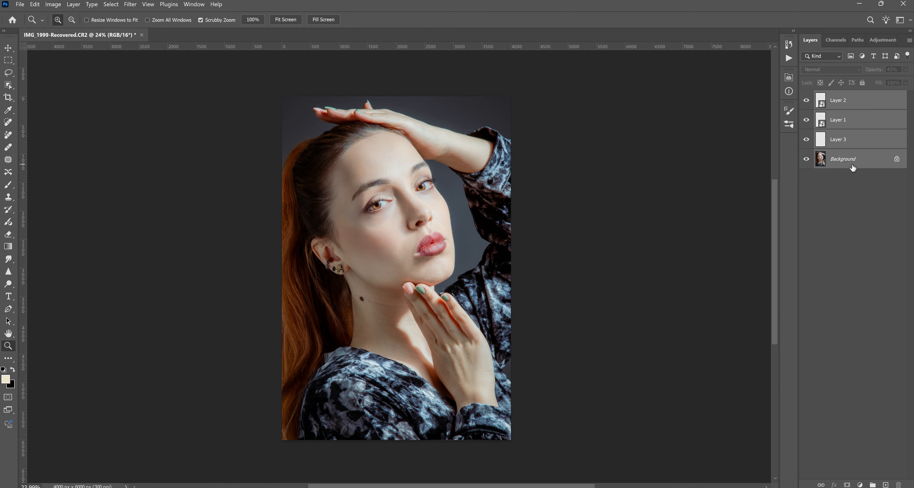
{"action": "key", "text": "ctrl+e"}
- In the Camera Raw Filter, defringe the raised arm's green edge with Green Amount 5 and Green Hue 51/82
{"action": "left_click_drag", "start_coordinate": [427, 110], "coordinate": [439, 174]}
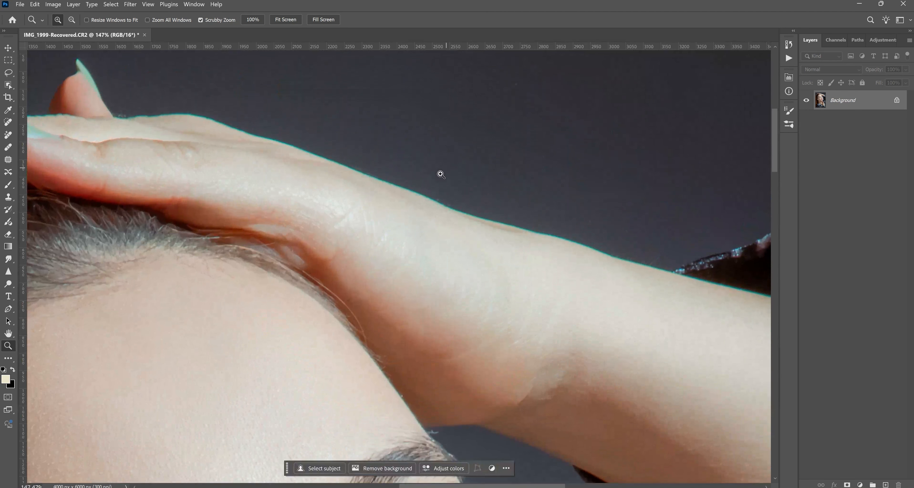
{"action": "left_click", "coordinate": [130, 8]}
{"action": "left_click", "coordinate": [158, 68]}
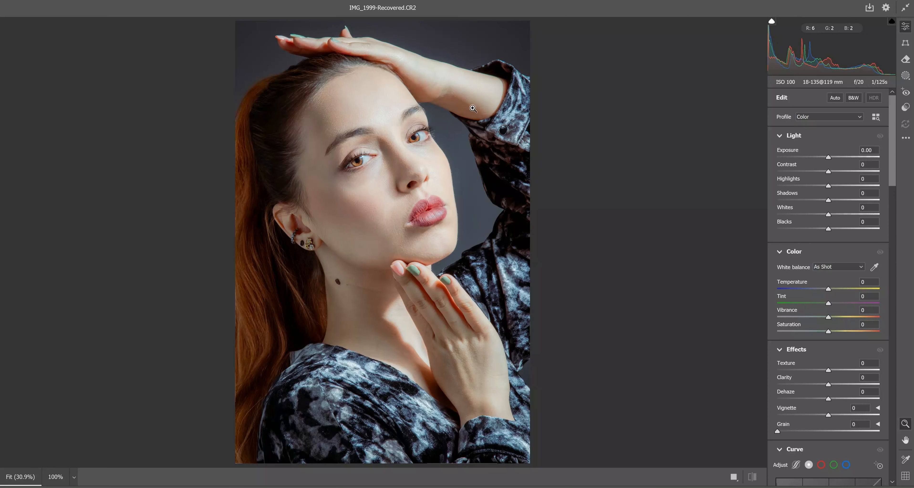
{"action": "left_click_drag", "start_coordinate": [439, 52], "coordinate": [600, 54]}
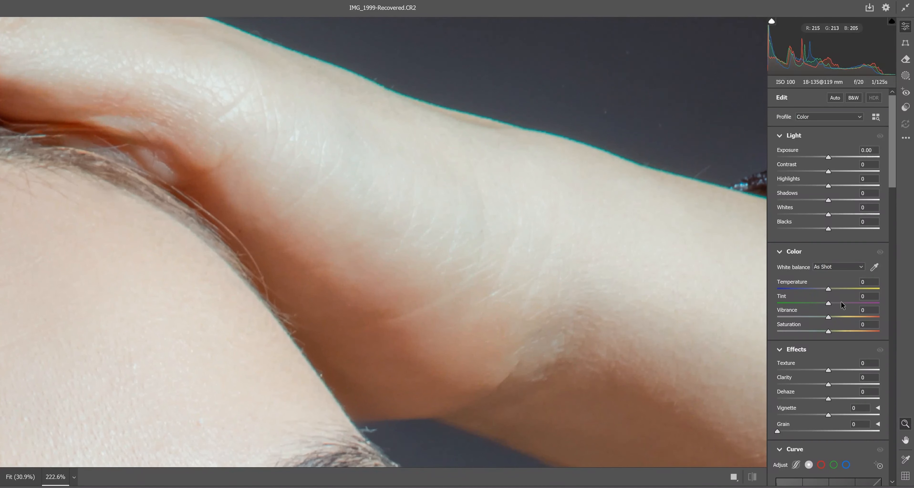
{"action": "scroll", "coordinate": [893, 193], "scroll_direction": "down", "scroll_amount": 15}
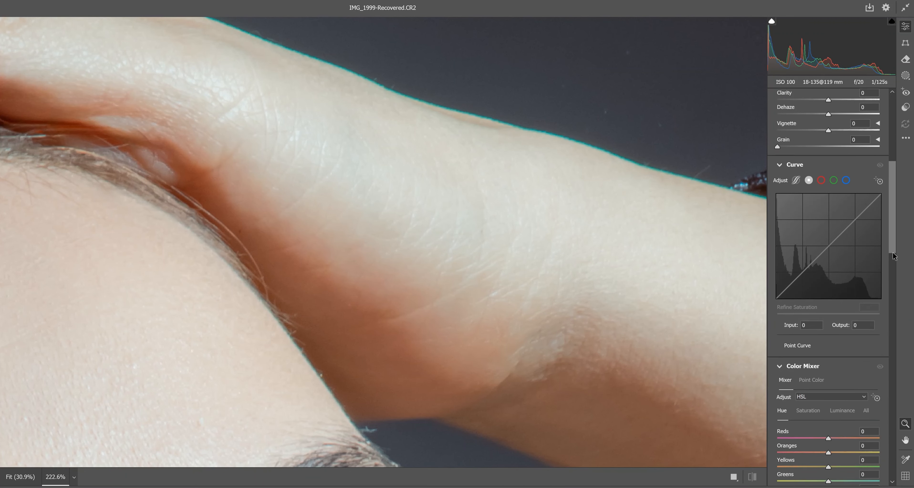
{"action": "left_click", "coordinate": [823, 267]}
{"action": "left_click", "coordinate": [393, 96]}
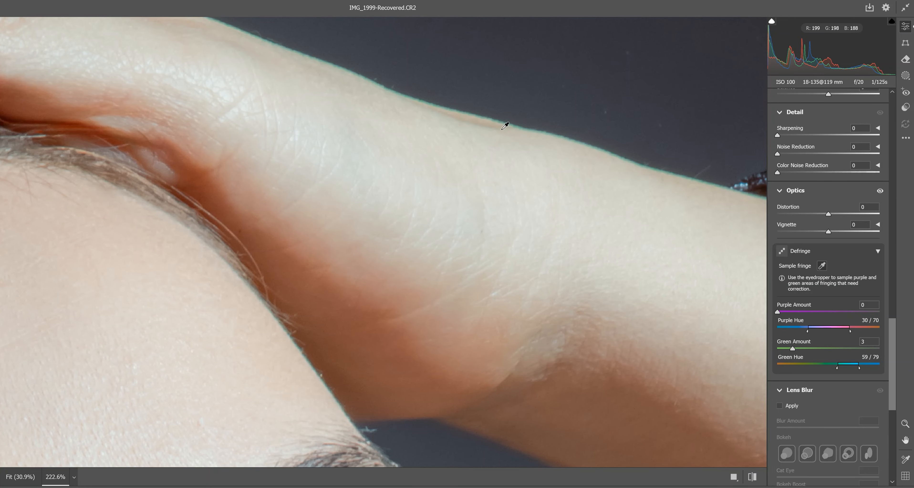
{"action": "left_click", "coordinate": [502, 117]}
{"action": "left_click", "coordinate": [589, 138]}
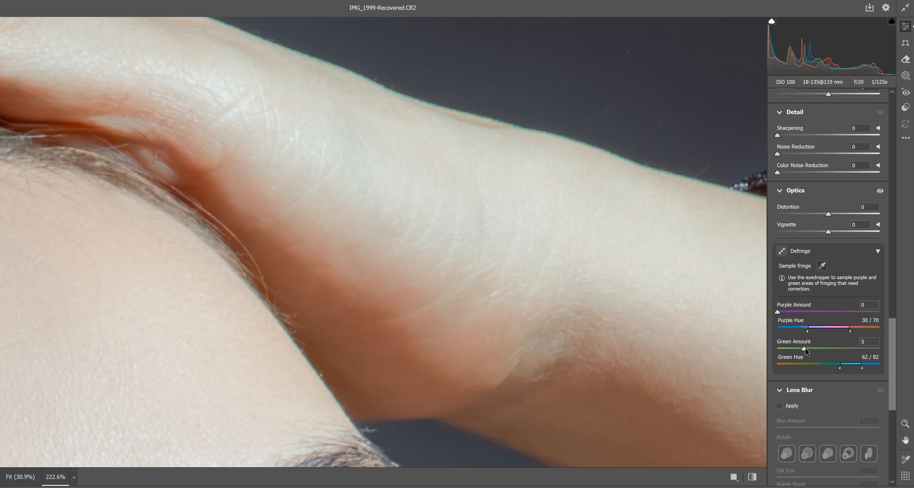
{"action": "left_click_drag", "start_coordinate": [839, 367], "coordinate": [830, 366]}
- Compare the portrait before and after defringing, inspect the face and raised arm up close, and apply the Camera Raw Filter
{"action": "key", "text": "ctrl+0"}
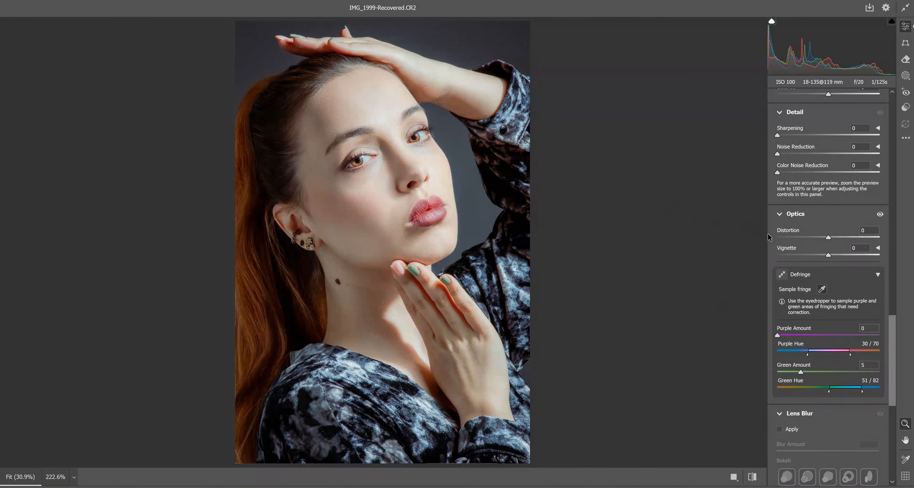
{"action": "left_click", "coordinate": [878, 275]}
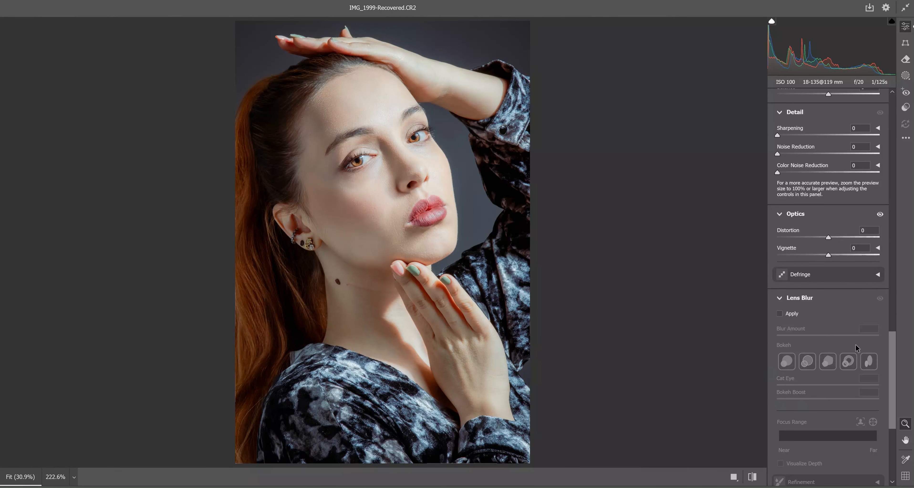
{"action": "left_click", "coordinate": [753, 477]}
{"action": "left_click", "coordinate": [754, 477]}
{"action": "left_click", "coordinate": [753, 477]}
{"action": "left_click", "coordinate": [753, 477]}
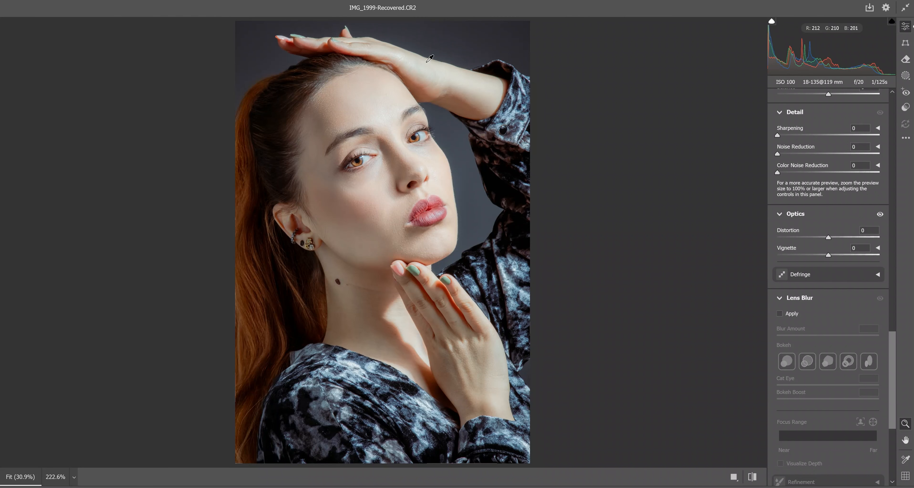
{"action": "left_click_drag", "start_coordinate": [422, 41], "coordinate": [543, 146]}
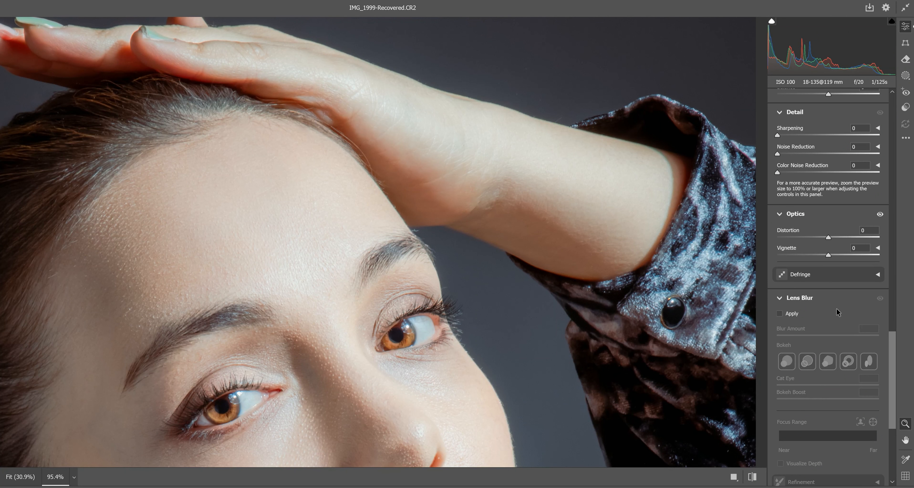
{"action": "left_click_drag", "start_coordinate": [890, 343], "coordinate": [887, 373]}
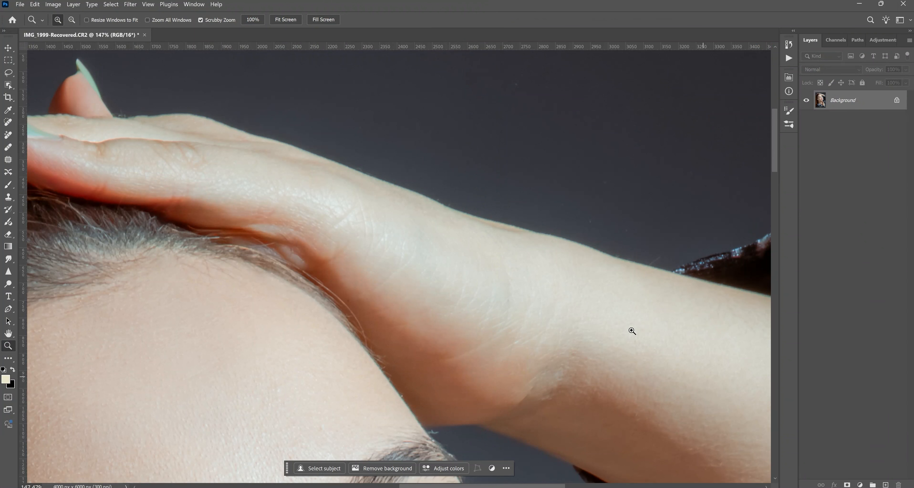
{"action": "right_click", "coordinate": [351, 176]}
{"action": "left_click", "coordinate": [358, 182]}
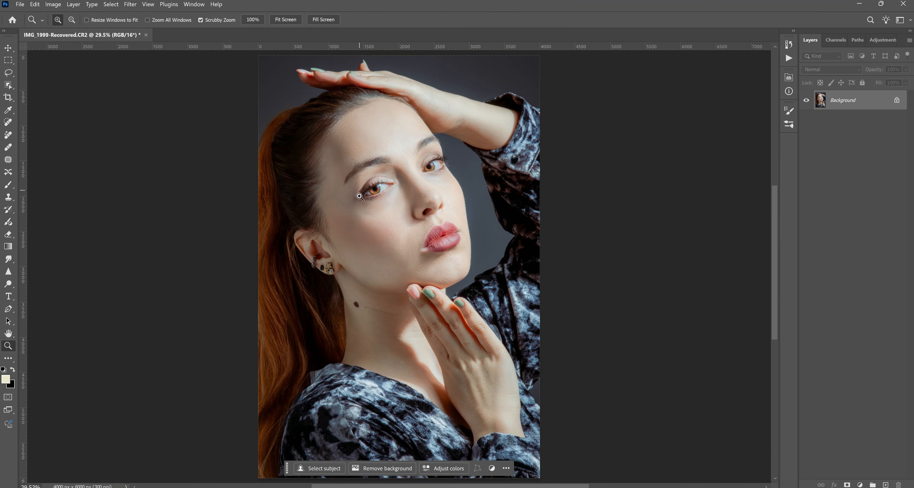
{"action": "left_click_drag", "start_coordinate": [400, 284], "coordinate": [394, 292]}
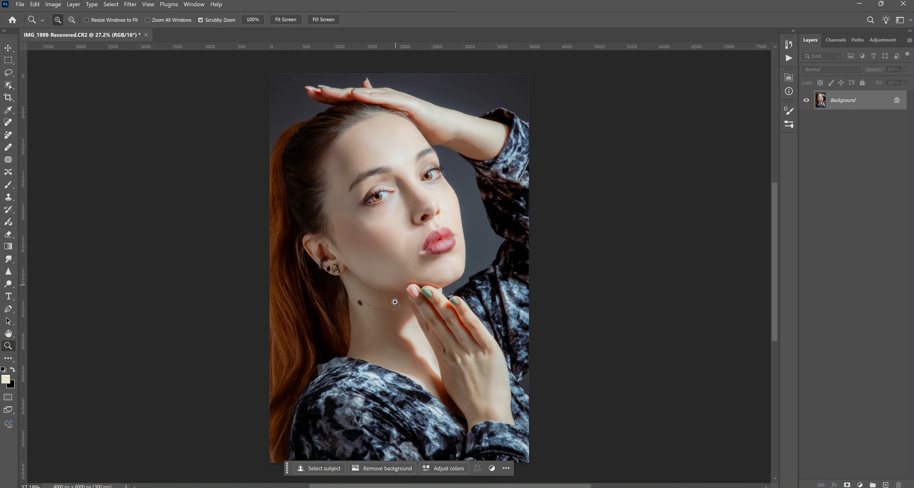
- Add the signature text "Mellorita studio" over the portrait in the Santtany font at 43.92 pt
{"action": "left_click", "coordinate": [8, 296]}
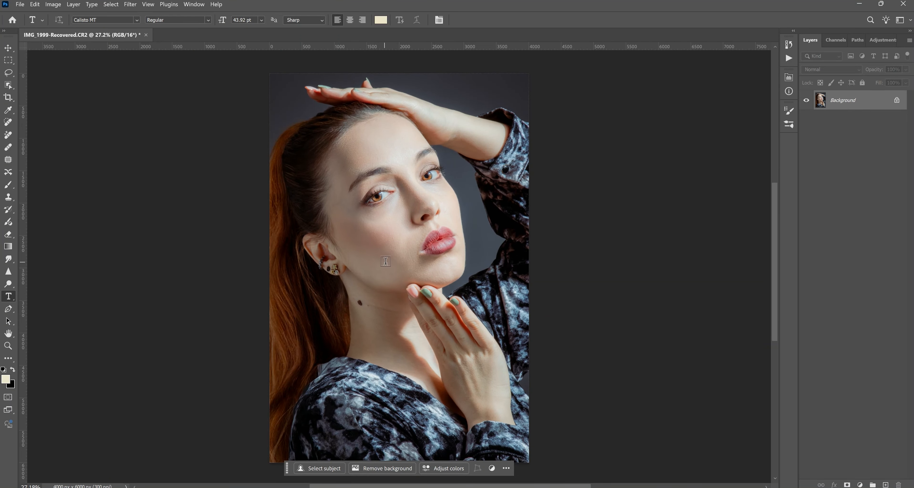
{"action": "left_click", "coordinate": [385, 261]}
{"action": "type", "text": "Me Clorita"}
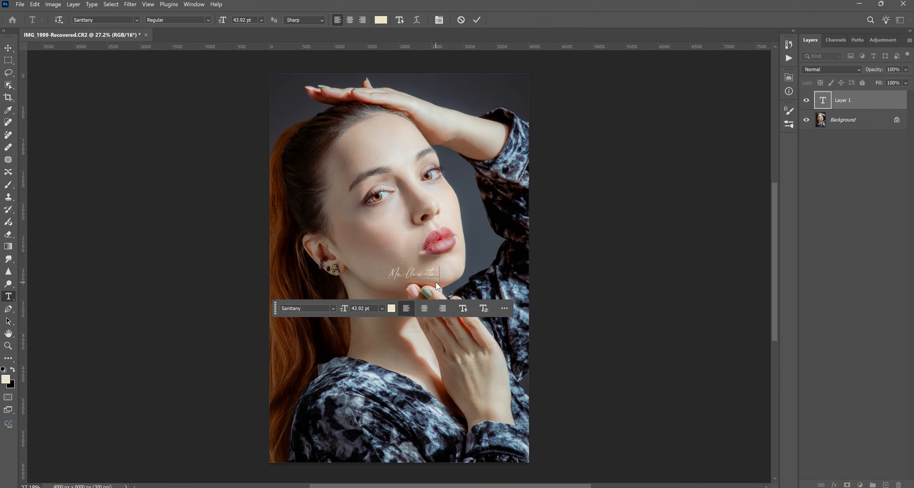
{"action": "type", "text": "ellorita studio"}
{"action": "key", "text": "ctrl+Return"}
- Move the signature onto the dark background above the raised forearm and deselect it
{"action": "left_click_drag", "start_coordinate": [456, 278], "coordinate": [395, 353]}
{"action": "left_click_drag", "start_coordinate": [390, 348], "coordinate": [484, 91]}
{"action": "left_click", "coordinate": [504, 61]}
{"action": "left_click", "coordinate": [504, 61]}
{"action": "left_click", "coordinate": [484, 95]}
{"action": "left_click", "coordinate": [601, 104]}
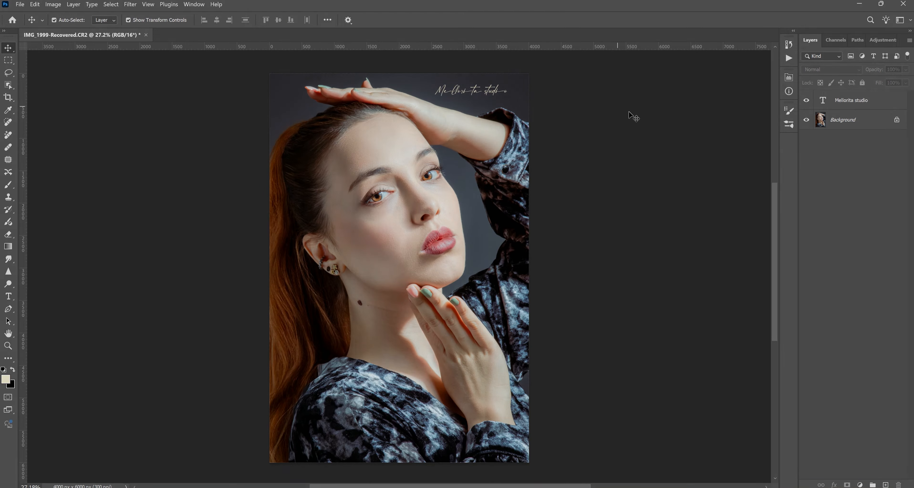